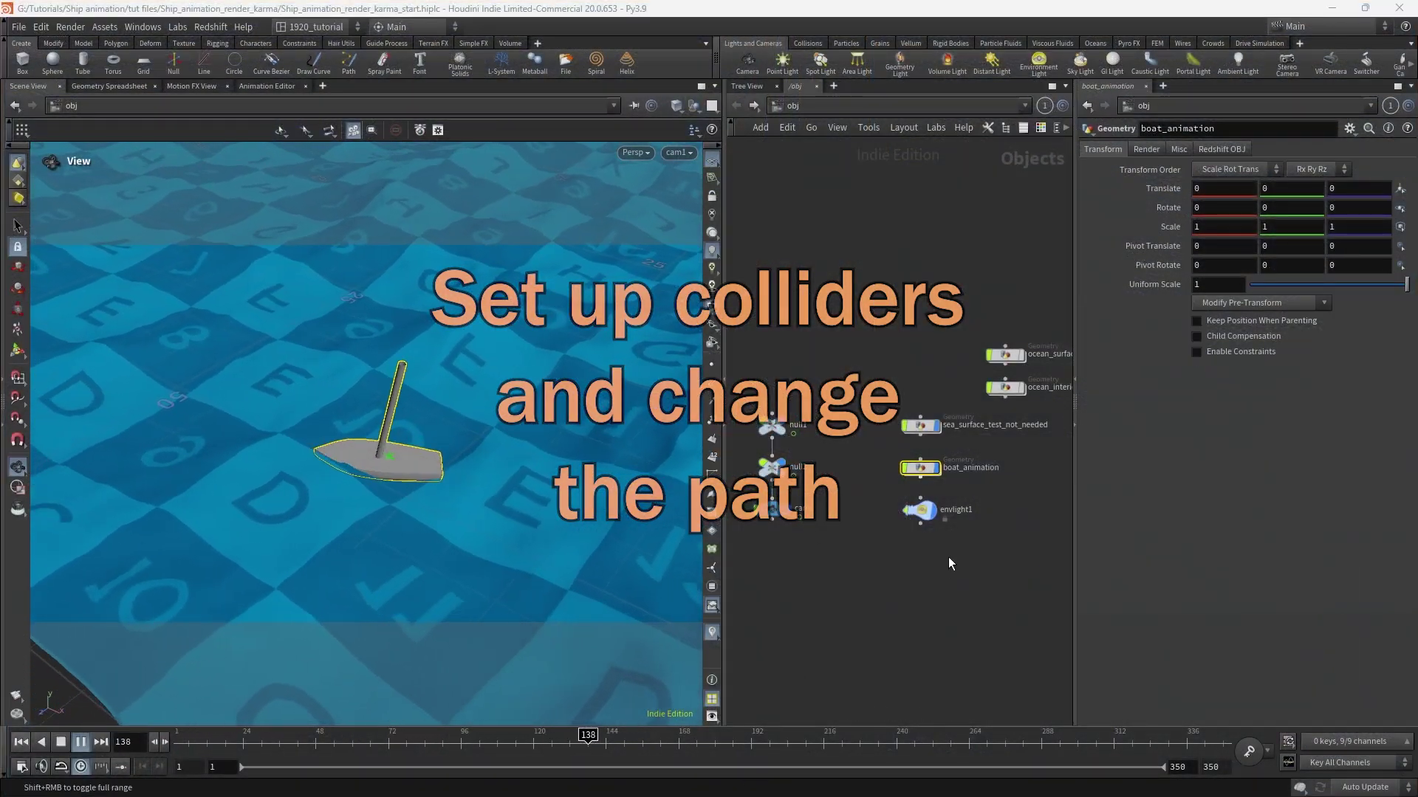
# - Look over the object-level nodes and inspect the network inside sea_surface_test_not_needed, returning to the object level
pyautogui.moveTo(862, 560); pyautogui.dragTo(1065, 285)
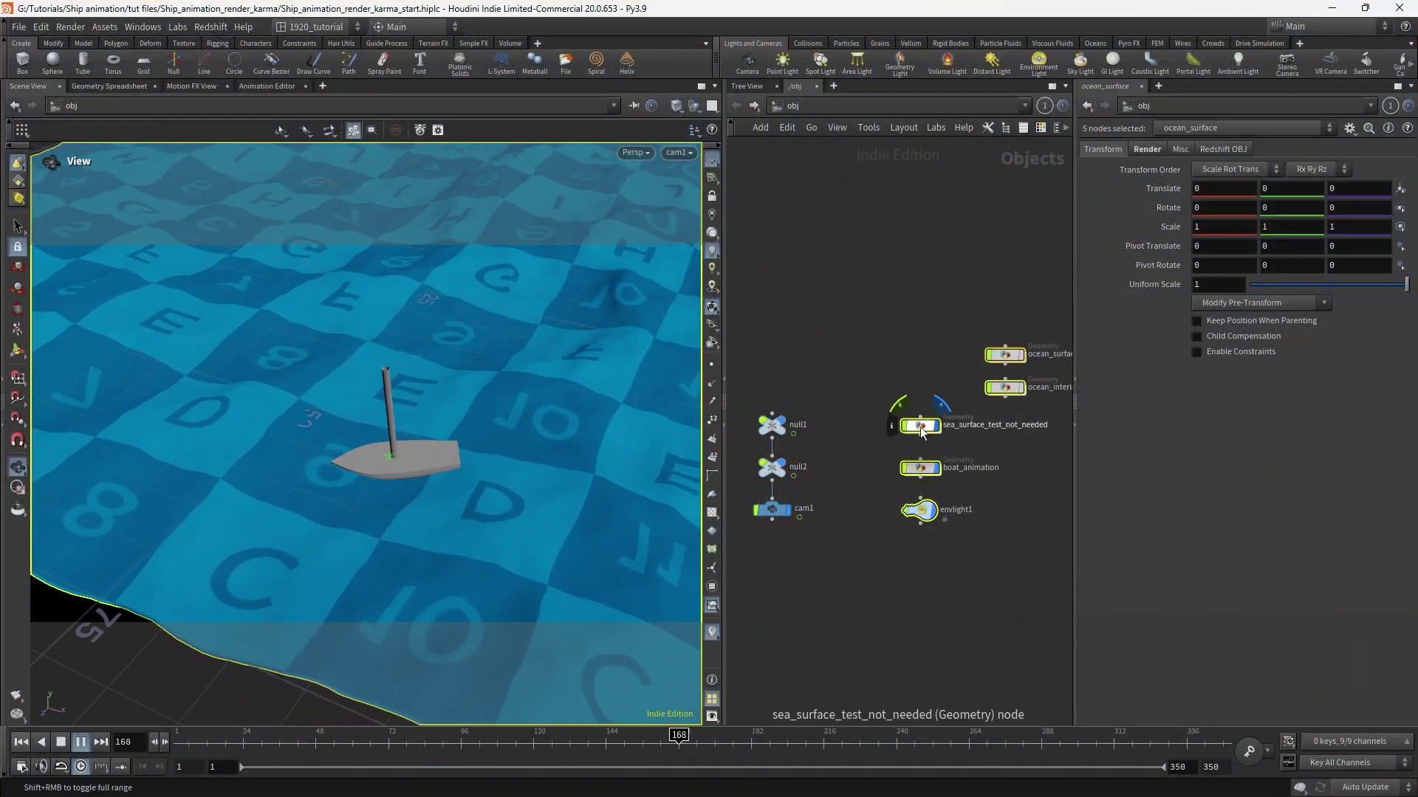
pyautogui.moveTo(924, 426); pyautogui.dragTo(846, 426)
pyautogui.moveTo(923, 563); pyautogui.dragTo(964, 580, button='middle')
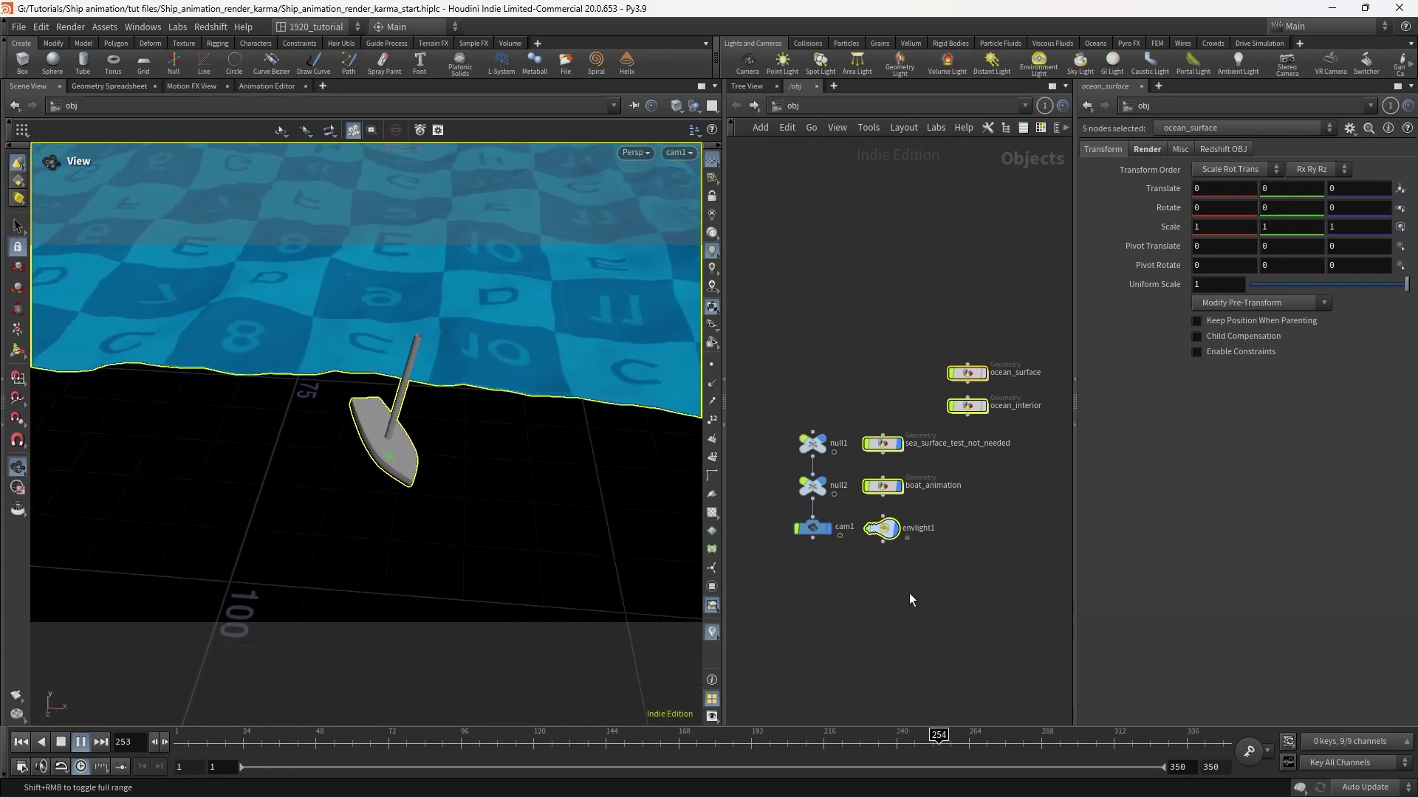
pyautogui.scroll(2, 917, 600)
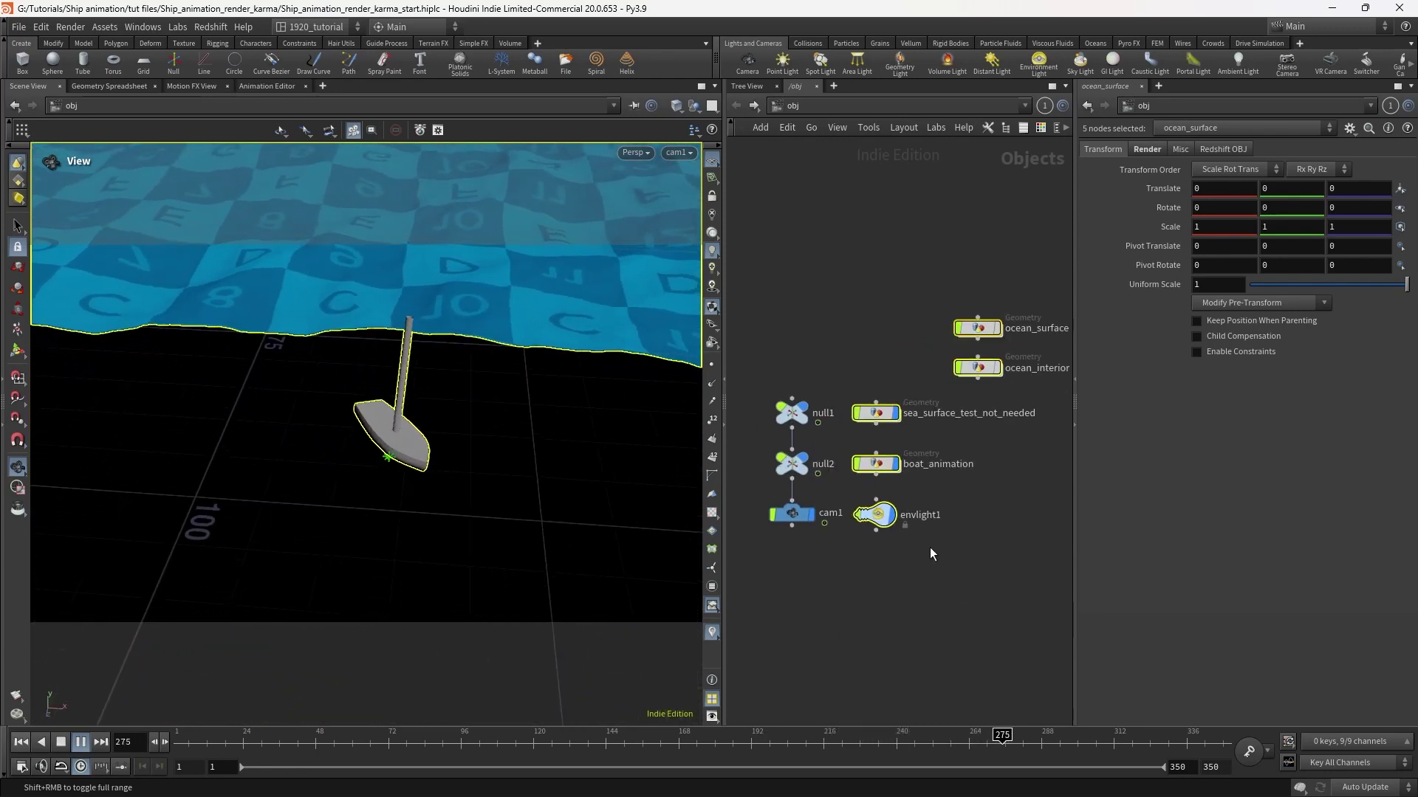
pyautogui.click(1008, 483)
pyautogui.moveTo(995, 485)
pyautogui.mouseDown(button='middle')
pyautogui.moveTo(962, 500)
pyautogui.moveTo(993, 507)
pyautogui.mouseUp(button='middle')
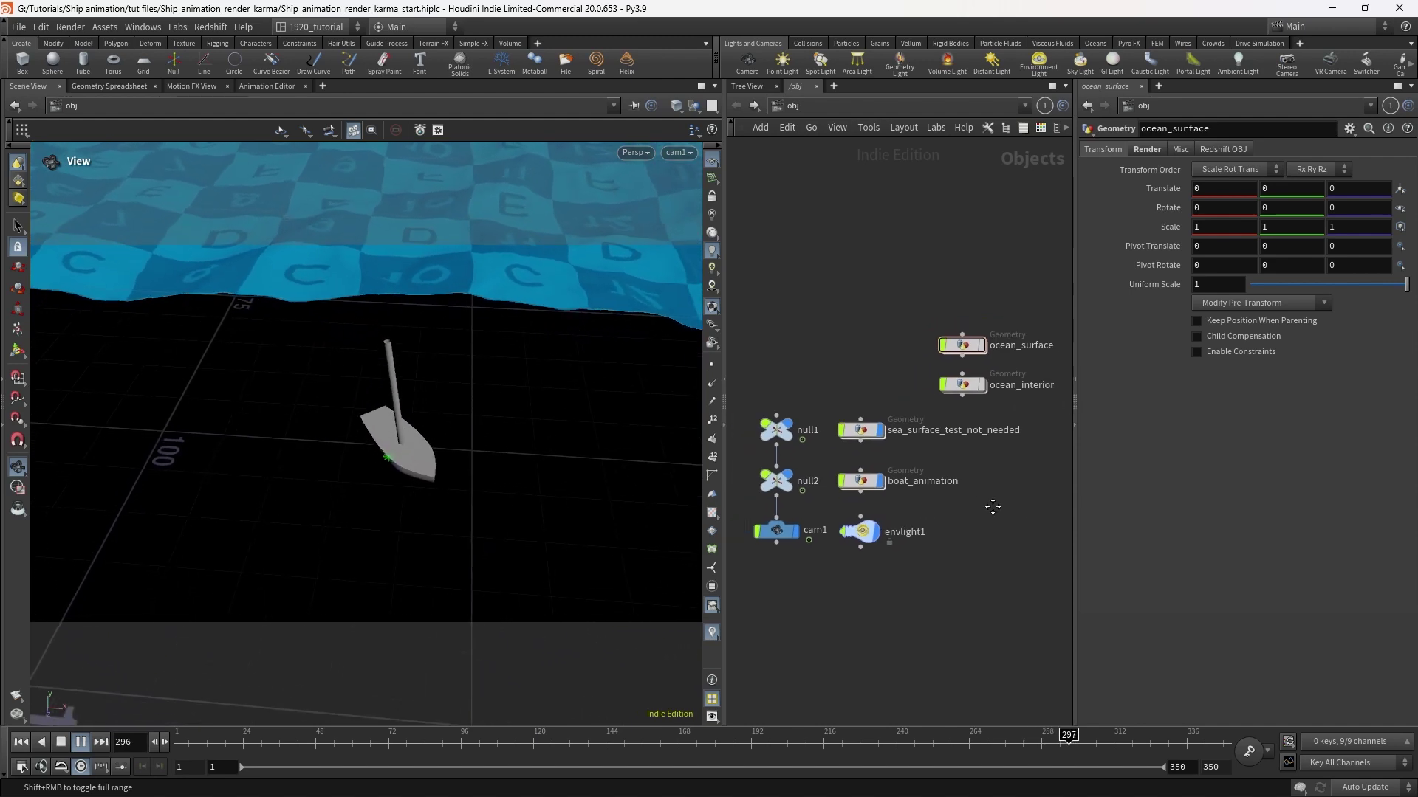
pyautogui.click(867, 432)
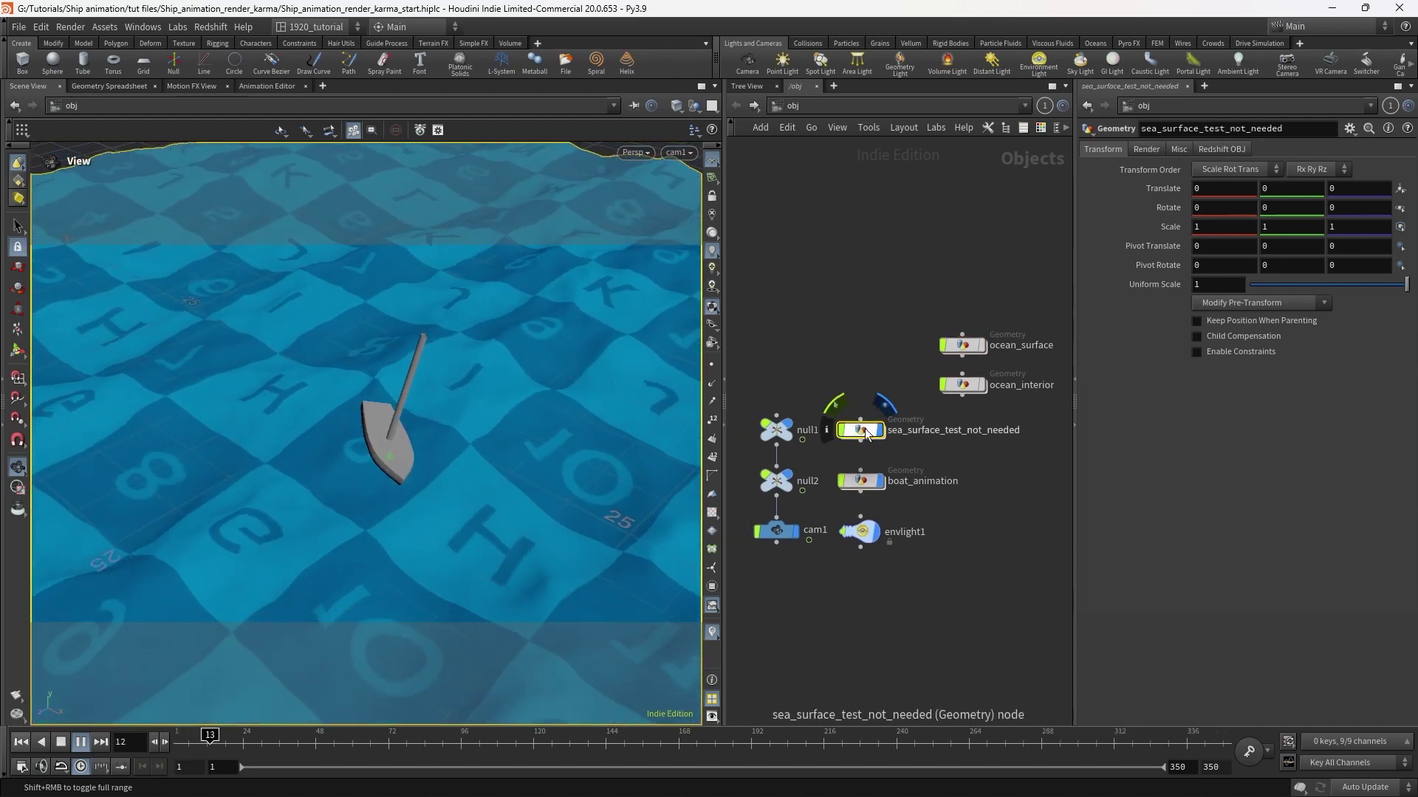
pyautogui.doubleClick(866, 431)
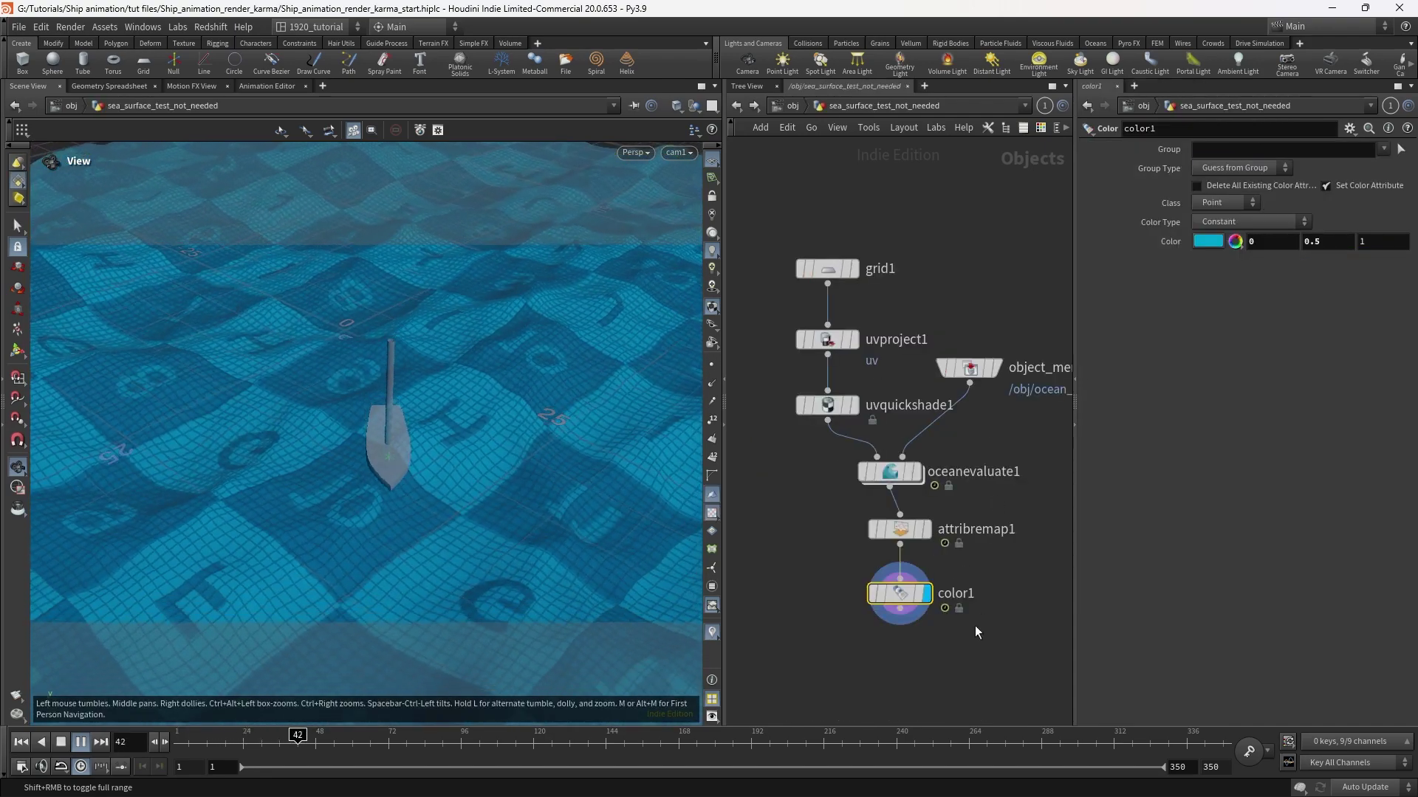
pyautogui.moveTo(906, 595); pyautogui.dragTo(907, 600)
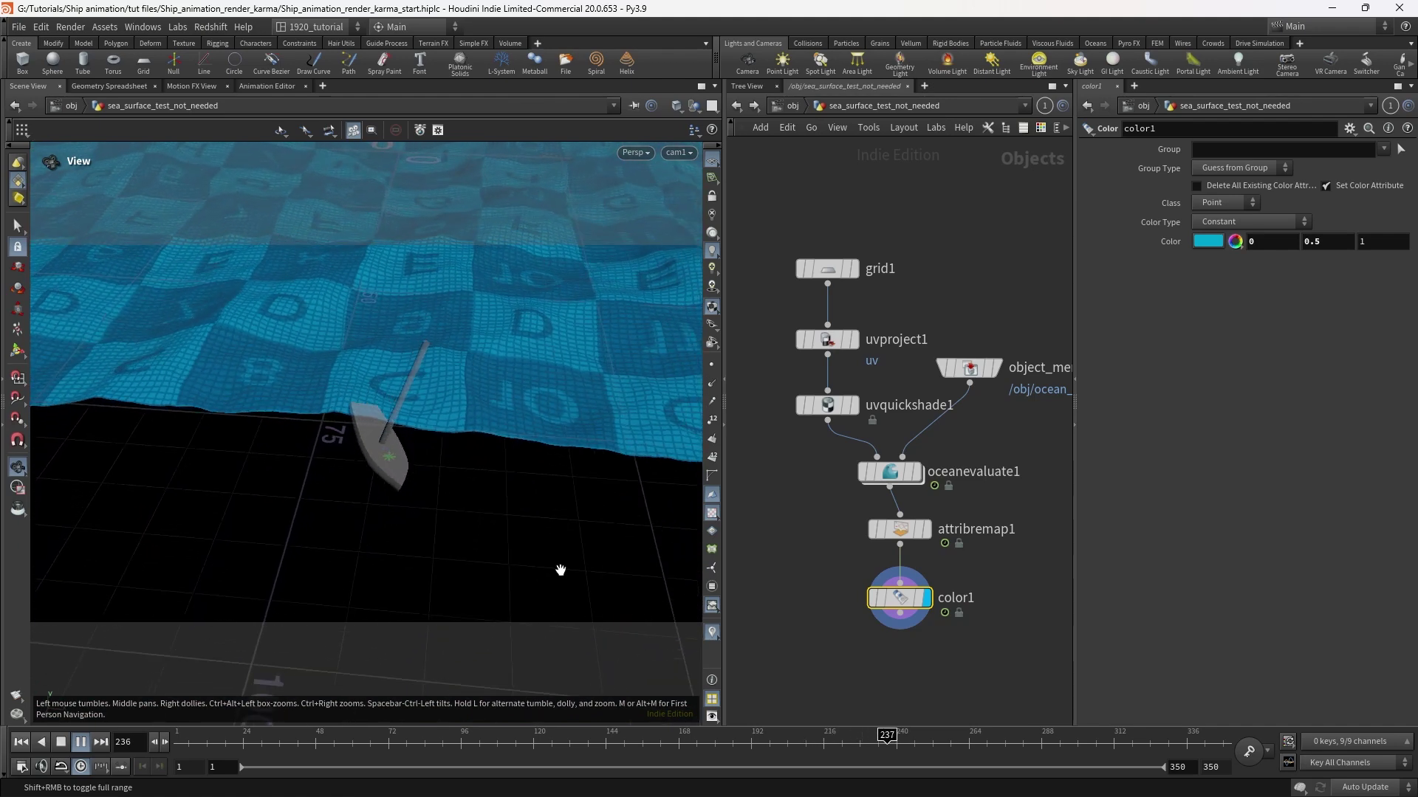
pyautogui.click(792, 106)
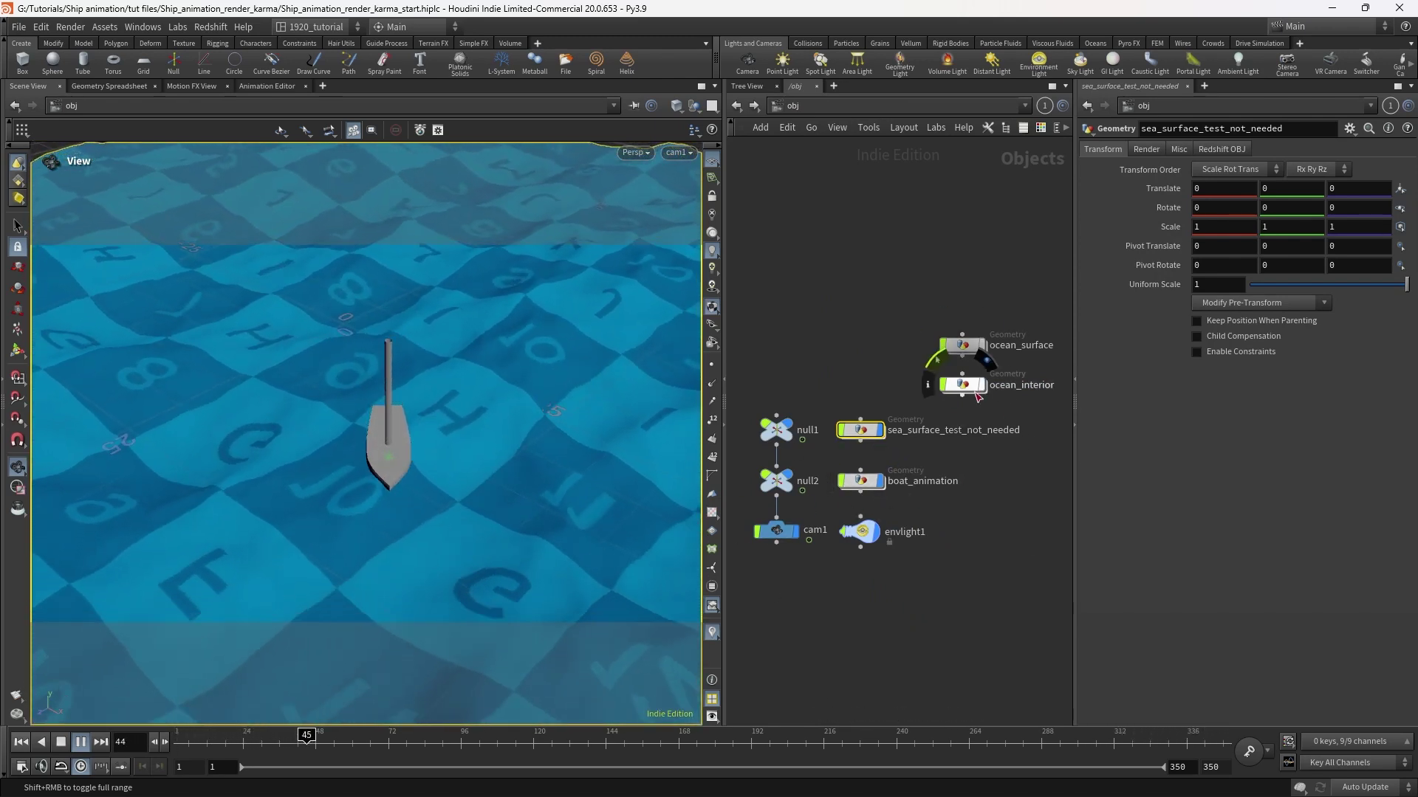
# - Point out the ocean_surface and ocean_interior objects and show the Oceans shelf tools
pyautogui.moveTo(1012, 408); pyautogui.dragTo(963, 326)
pyautogui.moveTo(1017, 431); pyautogui.dragTo(1023, 430)
pyautogui.press('Return')
pyautogui.click(1044, 488)
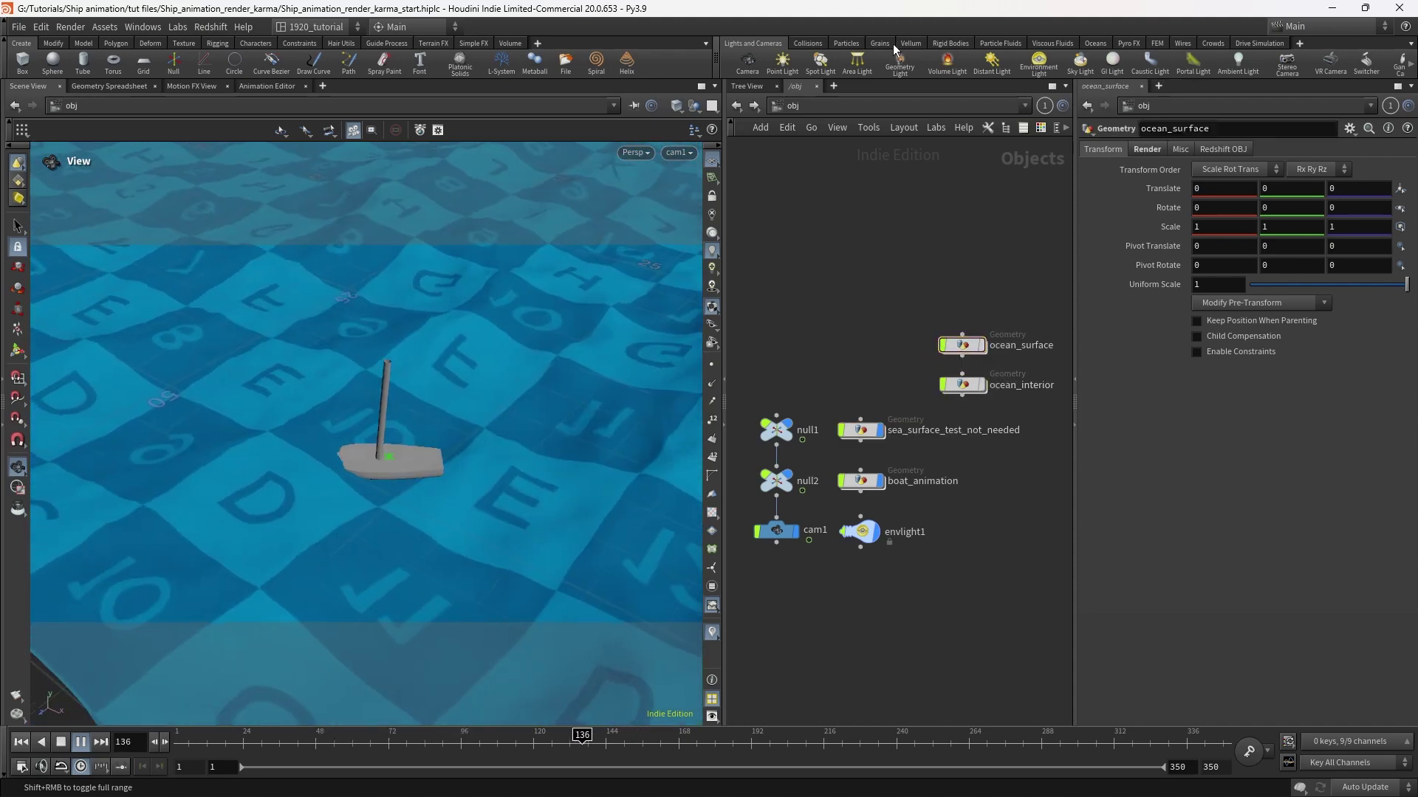
pyautogui.click(1096, 44)
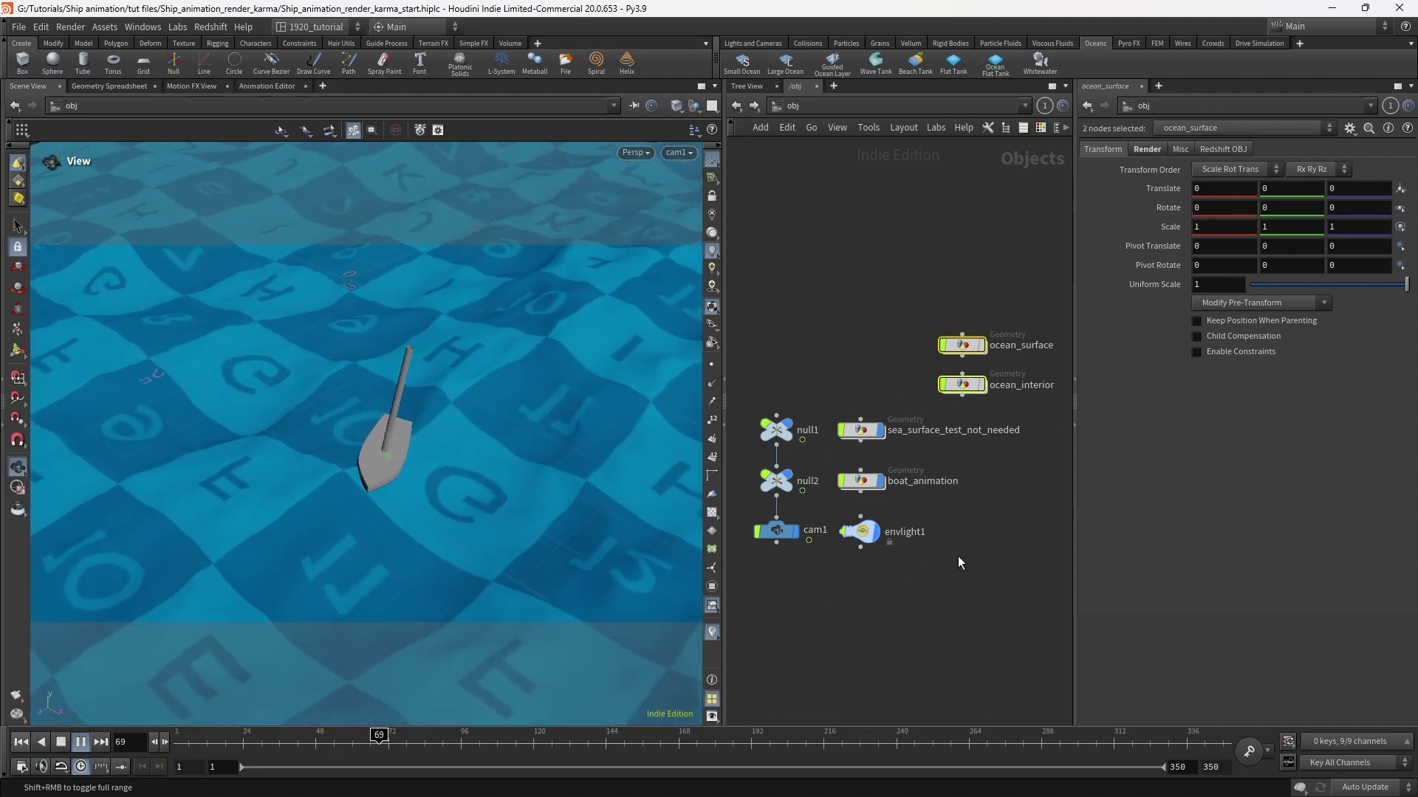
# - Enter the boat_animation object, inspect its imported boat file nodes and display the lifeboat null
pyautogui.scroll(3, 957, 555)
pyautogui.doubleClick(836, 456)
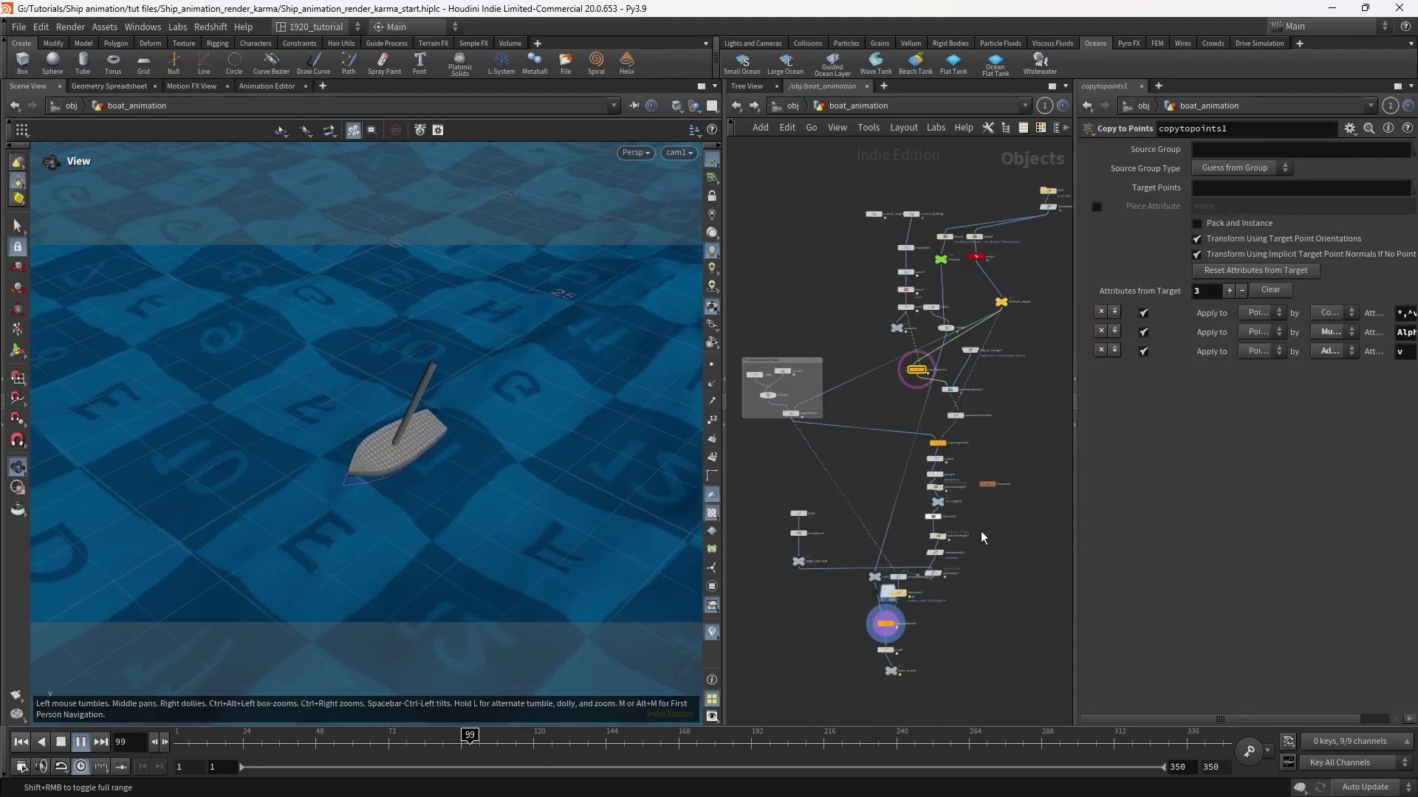
pyautogui.scroll(2, 997, 418)
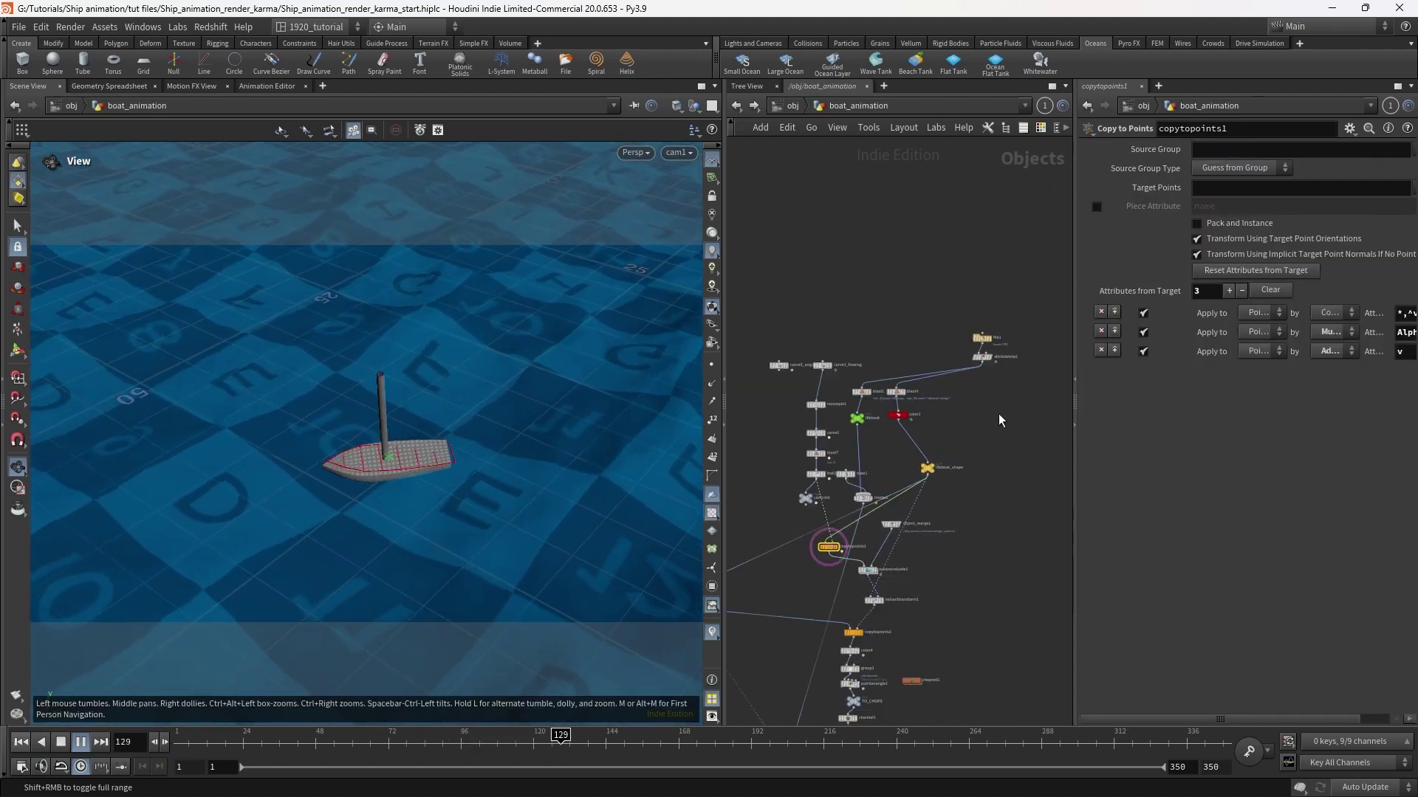
pyautogui.moveTo(1025, 300); pyautogui.dragTo(898, 330)
pyautogui.scroll(3, 942, 426)
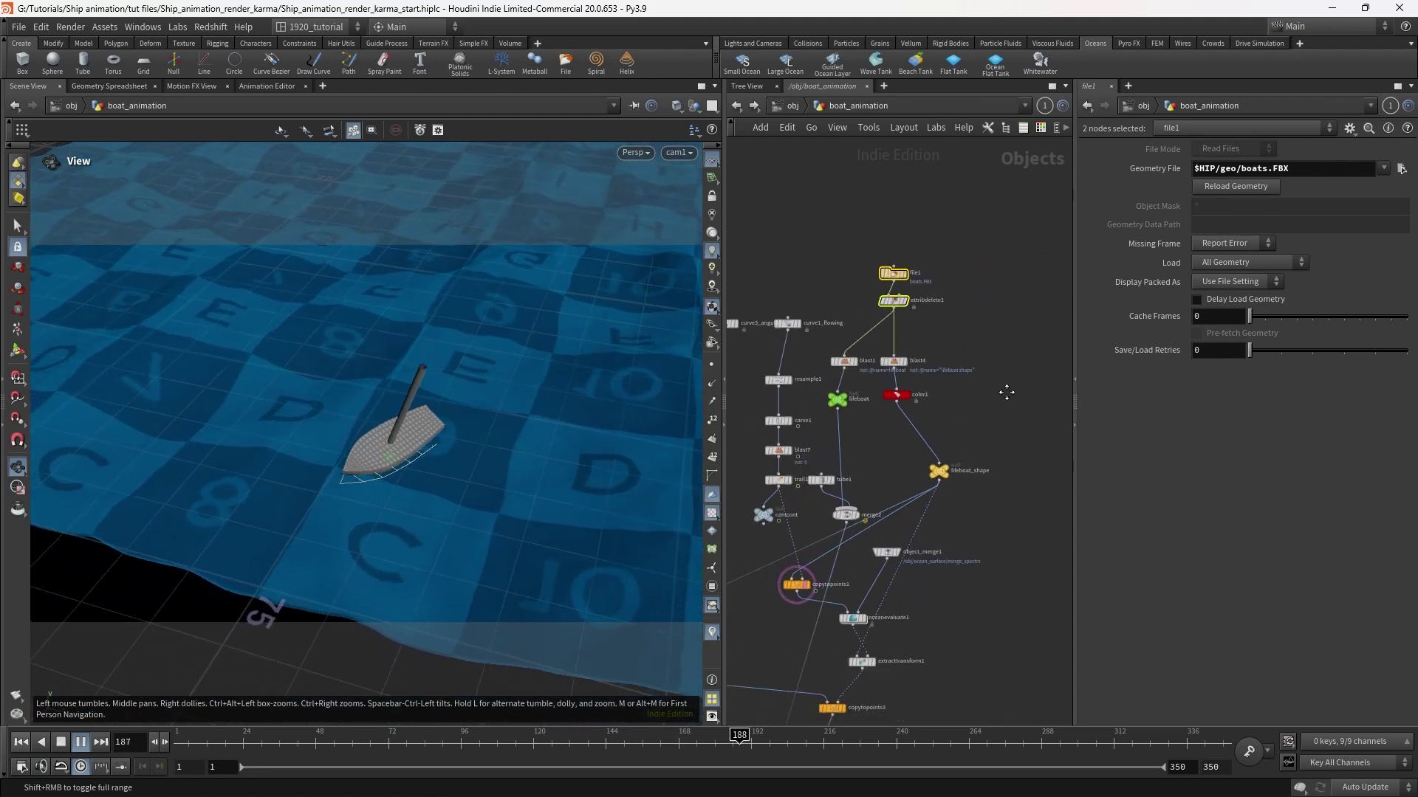
pyautogui.click(891, 373)
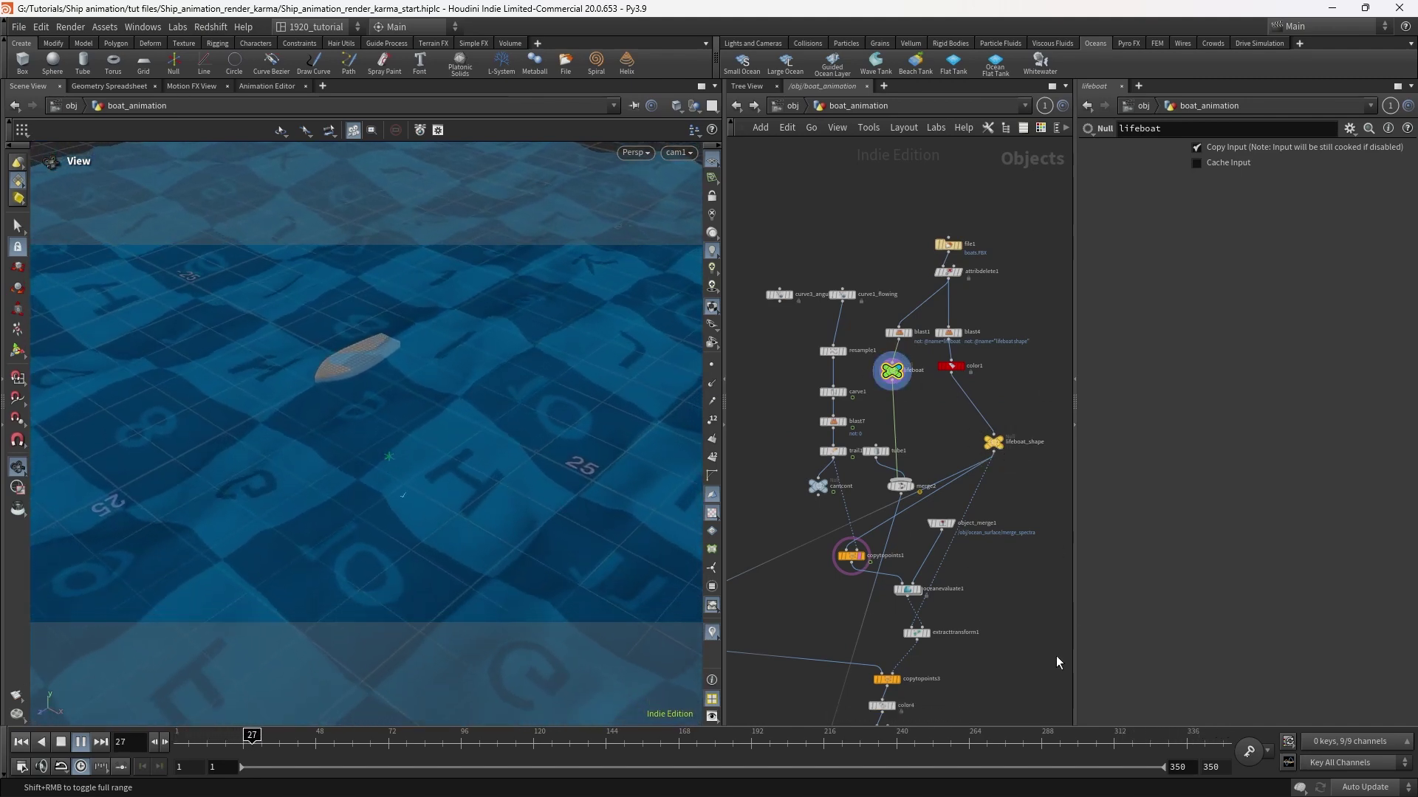
# - Display the boat_render null at the end of the boat network and stop playback at frame 1
pyautogui.moveTo(1052, 642); pyautogui.dragTo(1047, 450, button='middle')
pyautogui.moveTo(991, 621); pyautogui.dragTo(1026, 464, button='middle')
pyautogui.moveTo(1006, 543); pyautogui.dragTo(1053, 390, button='middle')
pyautogui.moveTo(1010, 504); pyautogui.dragTo(1008, 604, button='middle')
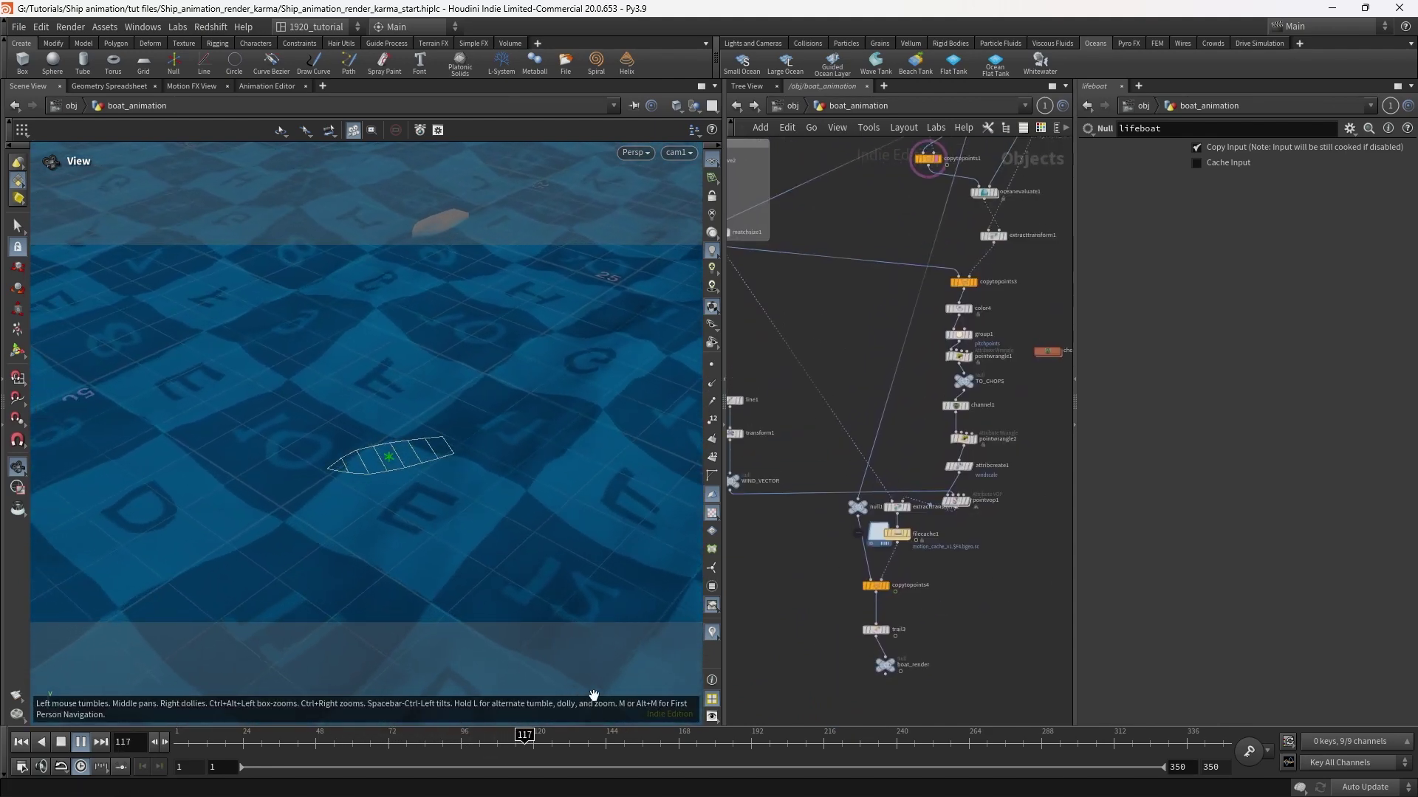
pyautogui.scroll(3, 948, 516)
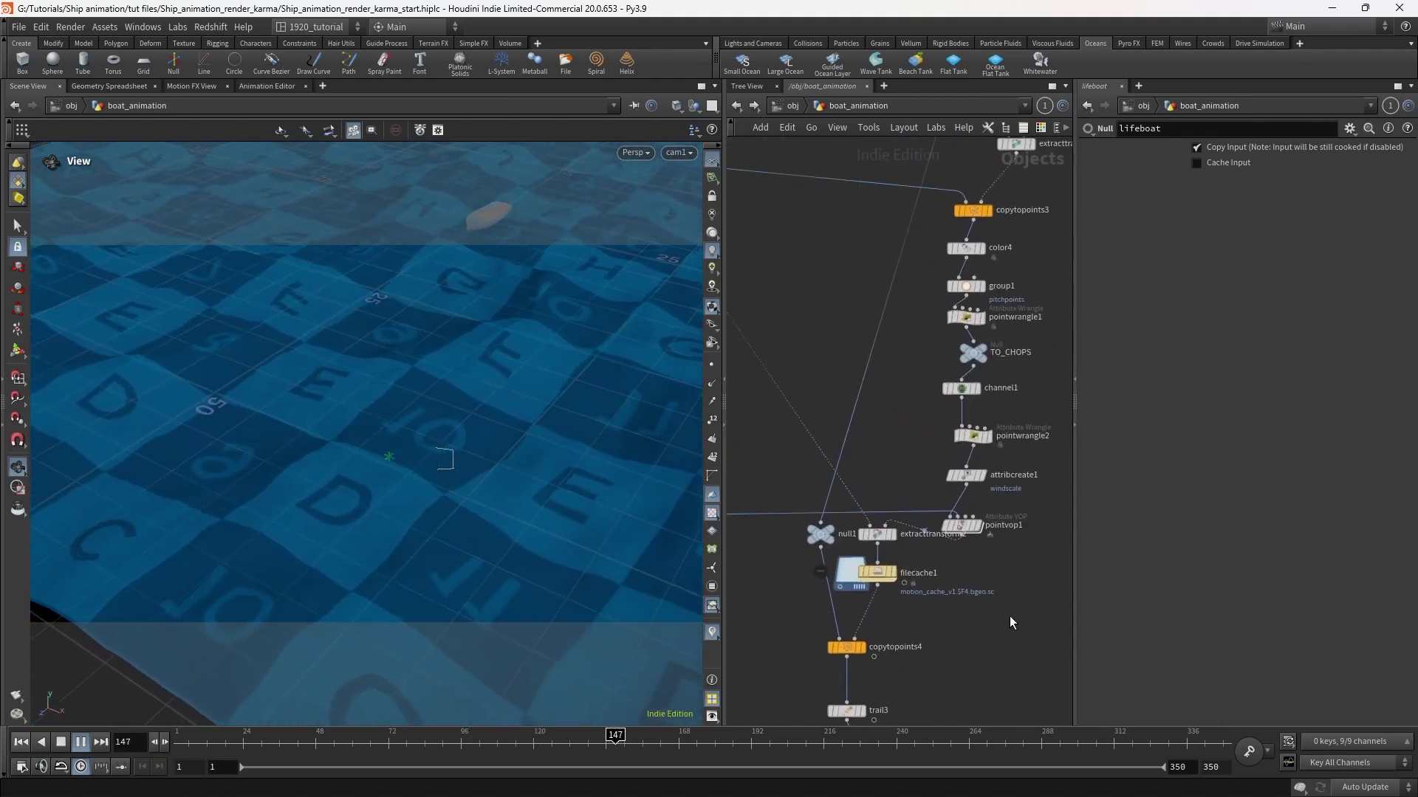
pyautogui.scroll(-5, 968, 688)
pyautogui.click(923, 606)
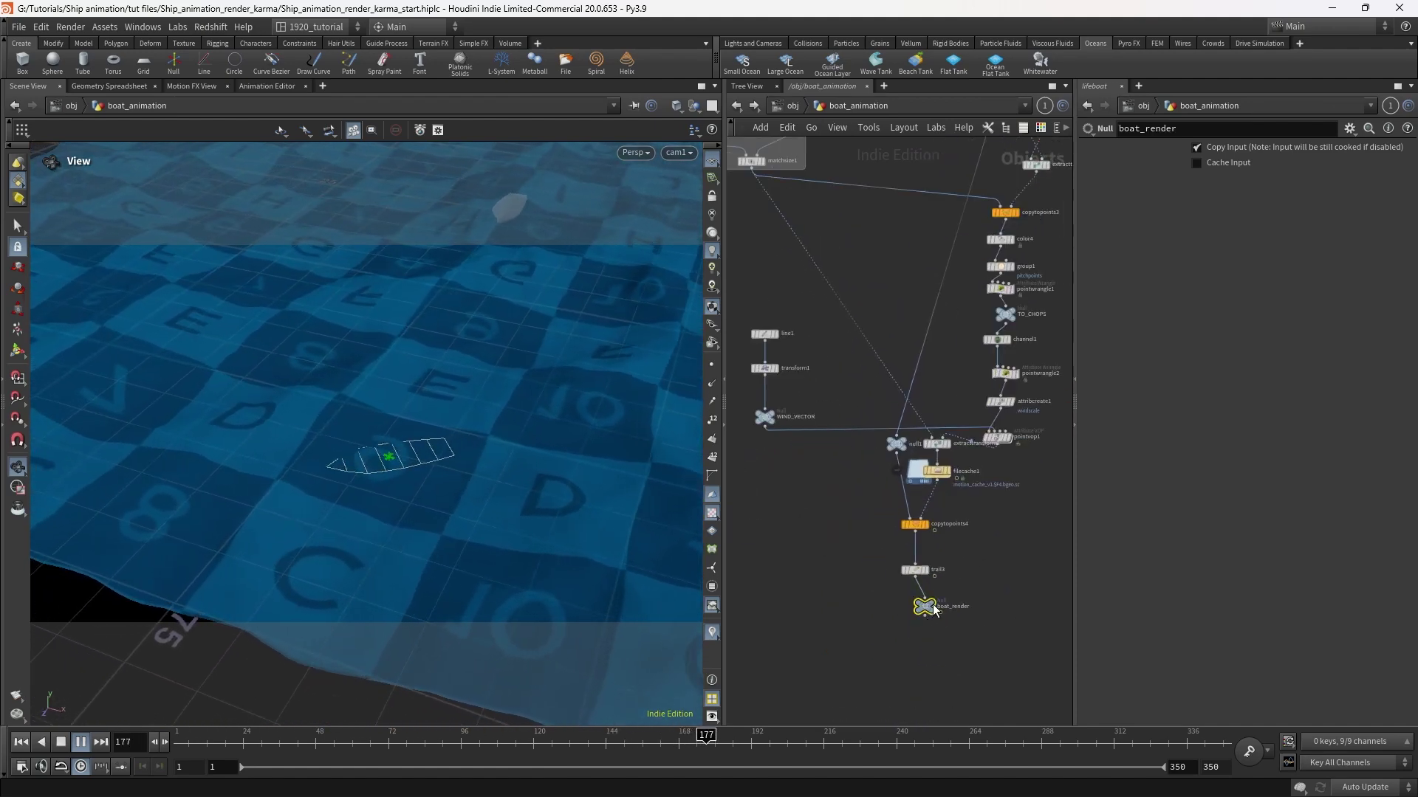
pyautogui.click(941, 593)
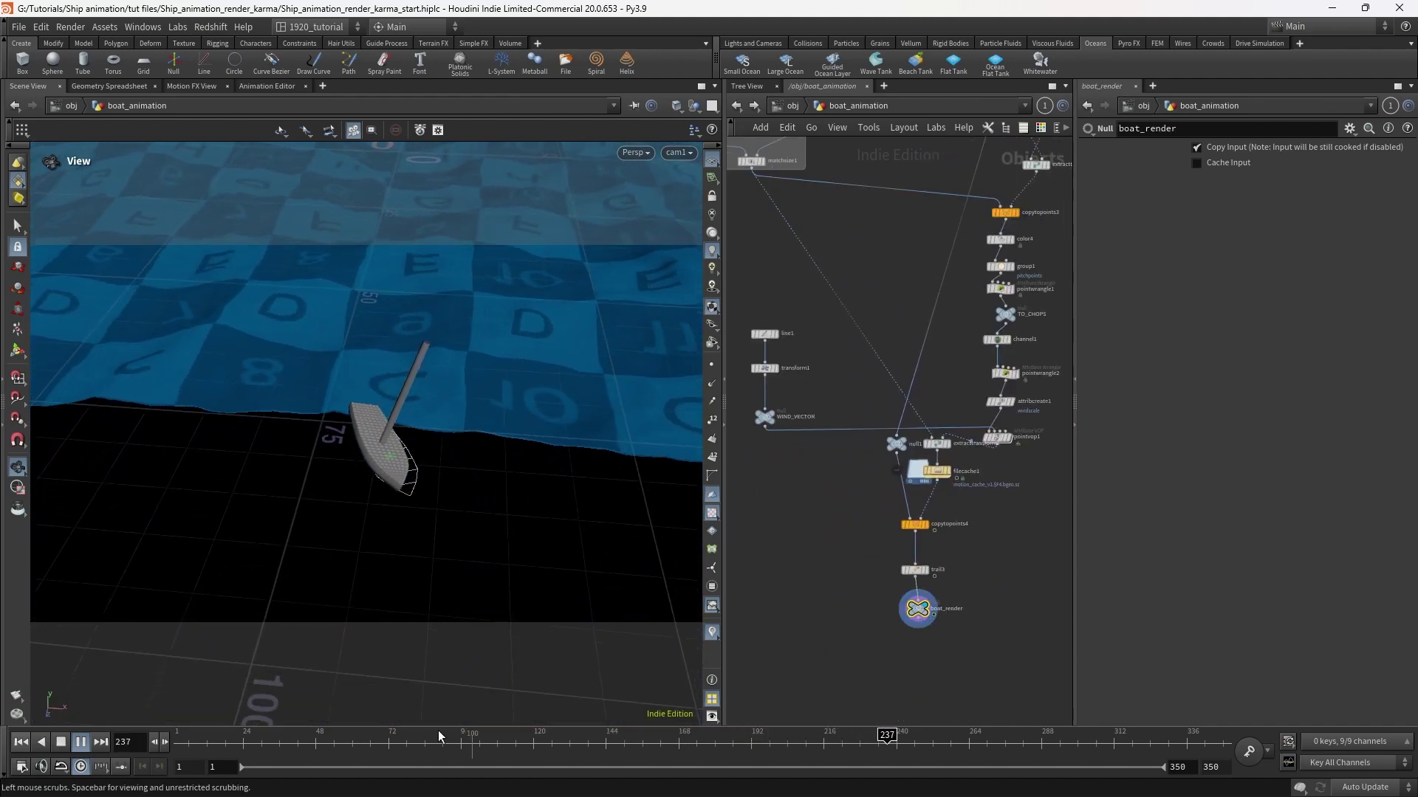
pyautogui.moveTo(442, 737); pyautogui.dragTo(177, 737)
pyautogui.scroll(3, 925, 622)
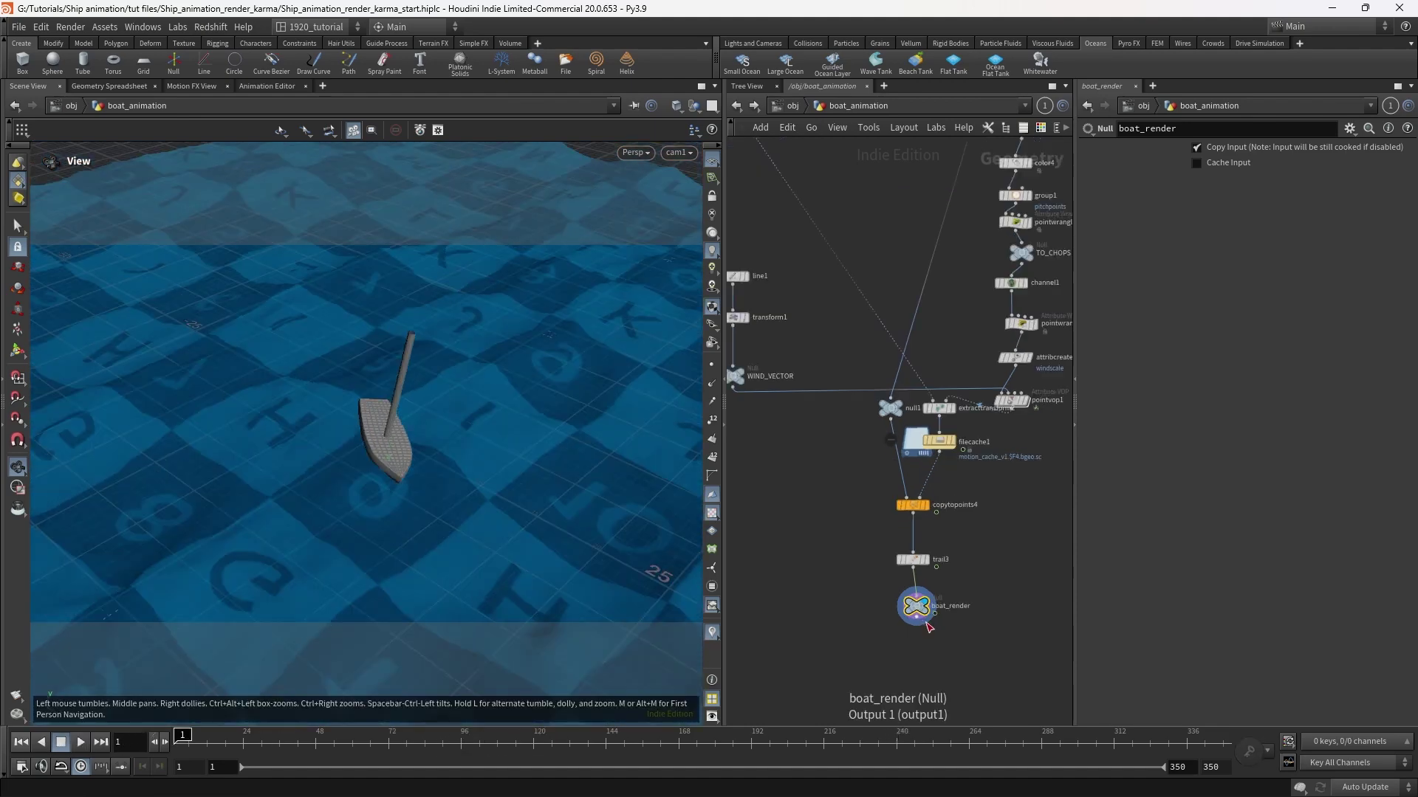
pyautogui.scroll(2, 929, 628)
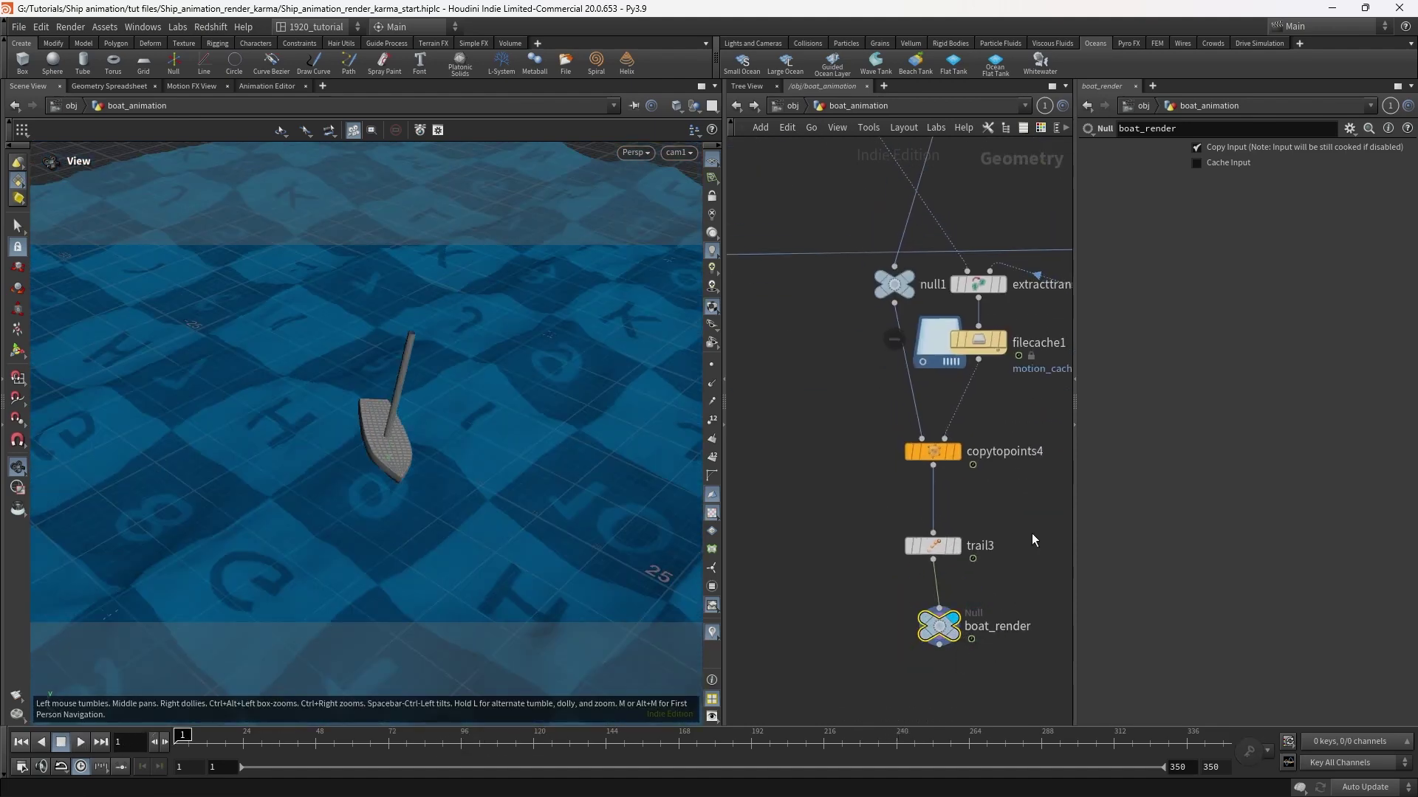
pyautogui.scroll(-5, 1010, 506)
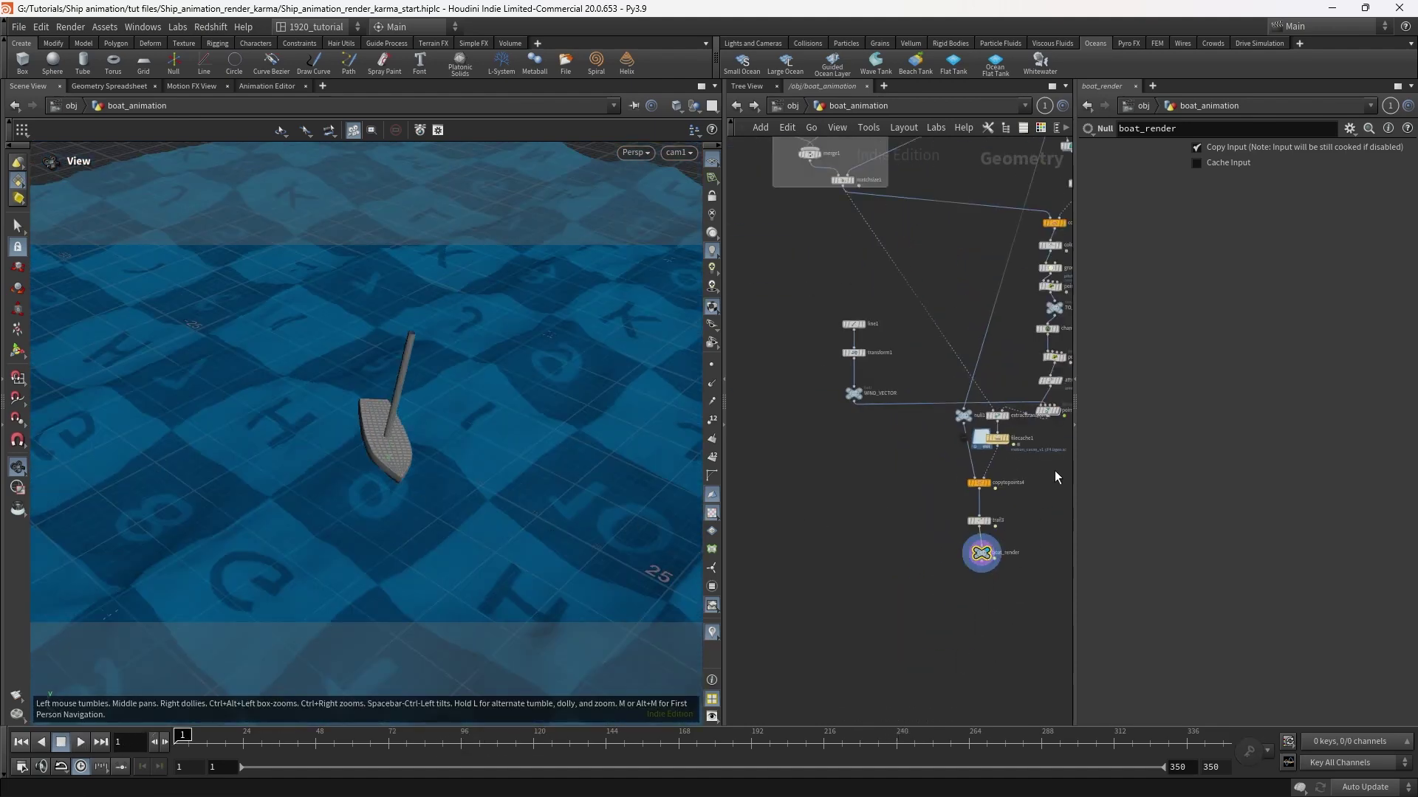
# - Bypass the tube1 node so the mast is left out of the boat geometry
pyautogui.moveTo(1061, 475); pyautogui.dragTo(964, 723, button='middle')
pyautogui.moveTo(913, 411); pyautogui.dragTo(878, 609, button='middle')
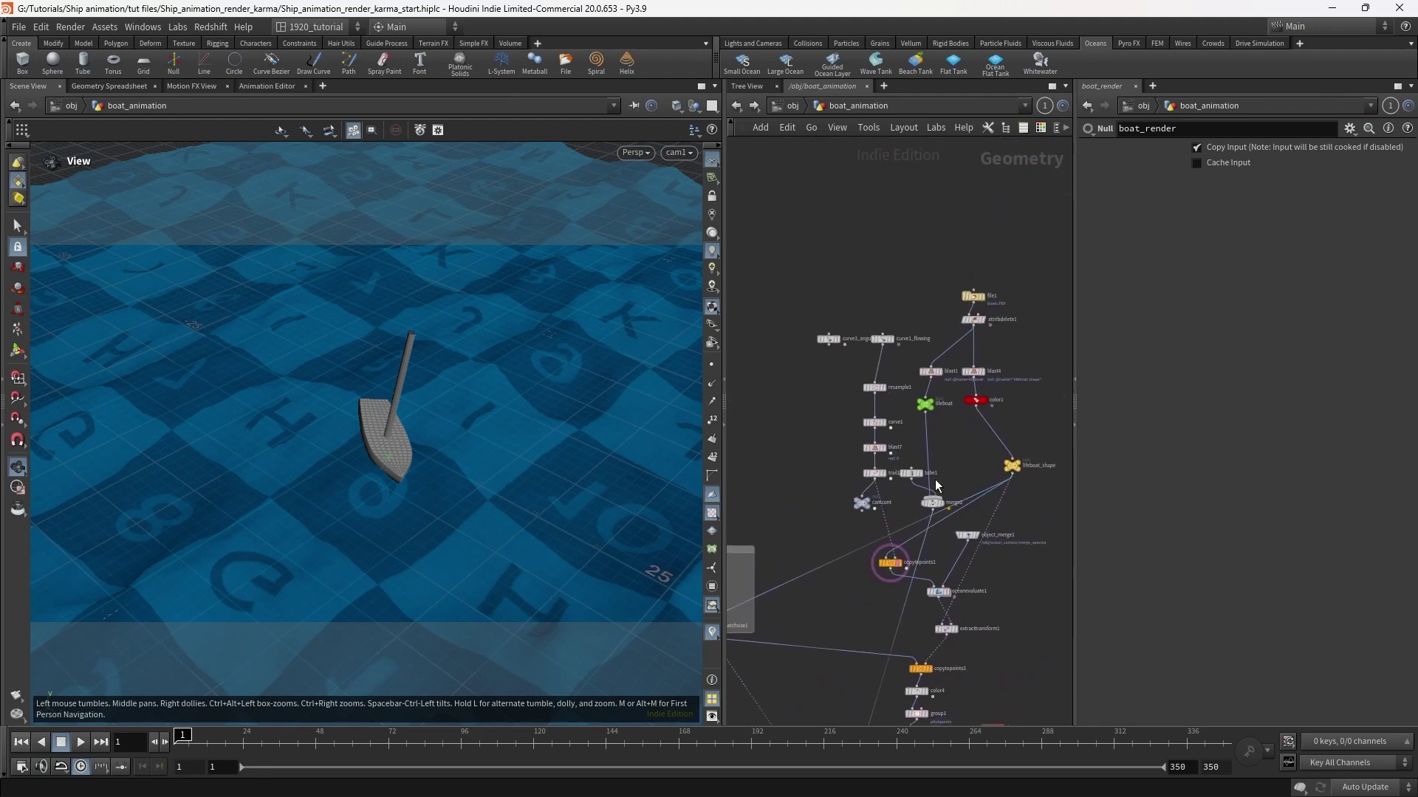
pyautogui.scroll(2, 937, 485)
pyautogui.click(904, 471)
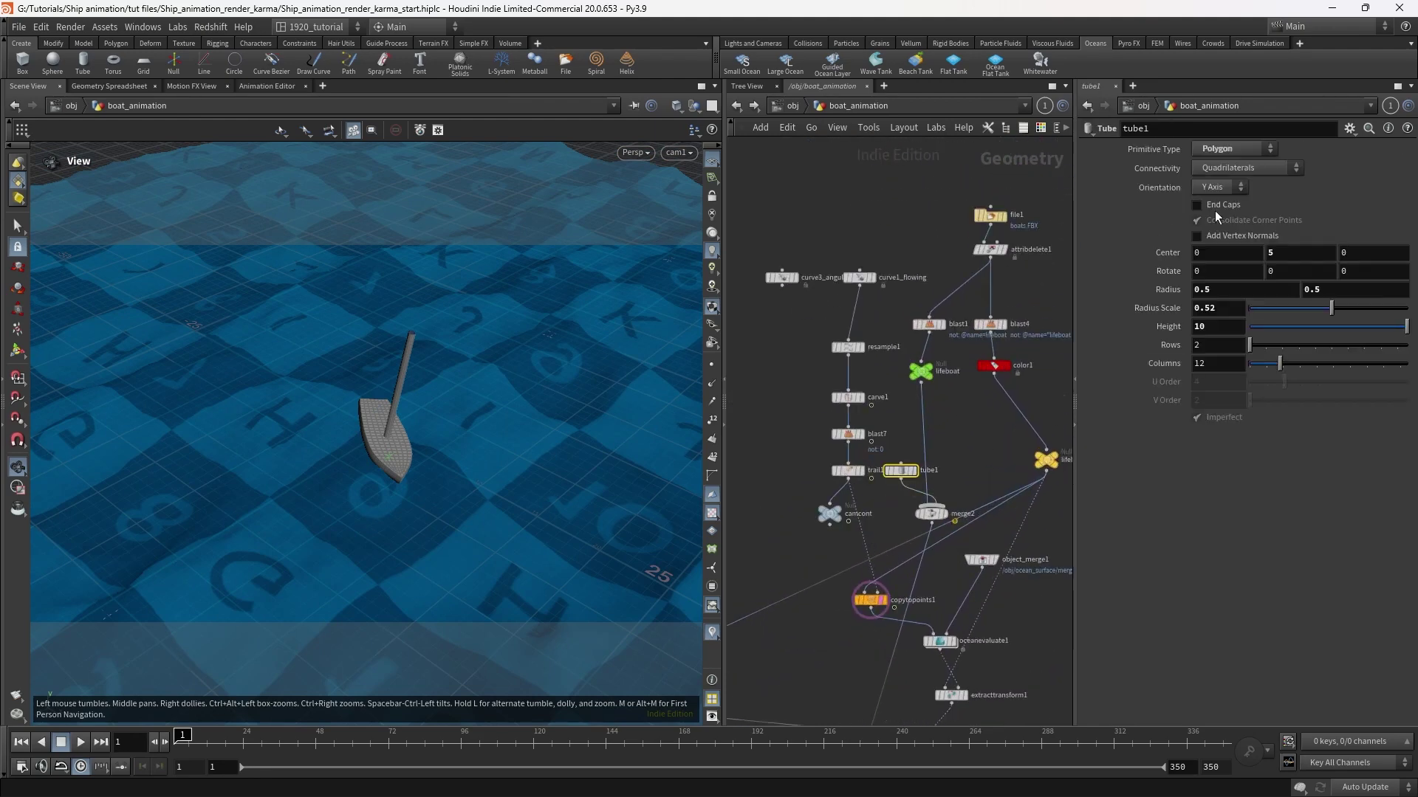
pyautogui.click(884, 457)
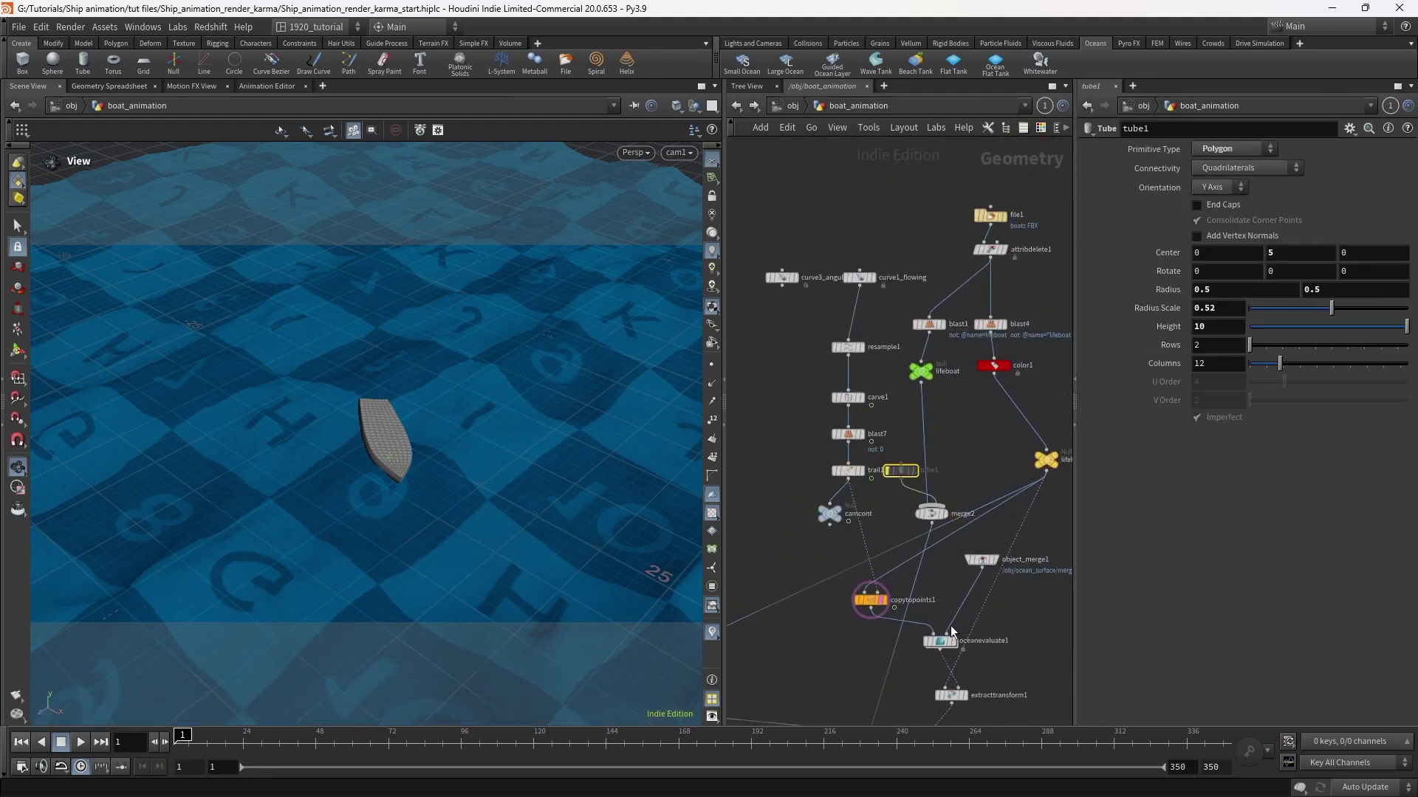
# - Move null1 aside and duplicate the copytopoints4, trail3 and boat_render chain beside the original
pyautogui.scroll(-3, 1027, 690)
pyautogui.moveTo(1046, 715); pyautogui.dragTo(1037, 527, button='middle')
pyautogui.scroll(1, 1037, 527)
pyautogui.moveTo(1035, 669); pyautogui.dragTo(1039, 394, button='middle')
pyautogui.scroll(3, 1005, 601)
pyautogui.moveTo(982, 665); pyautogui.dragTo(1016, 678, button='middle')
pyautogui.scroll(-2, 1015, 670)
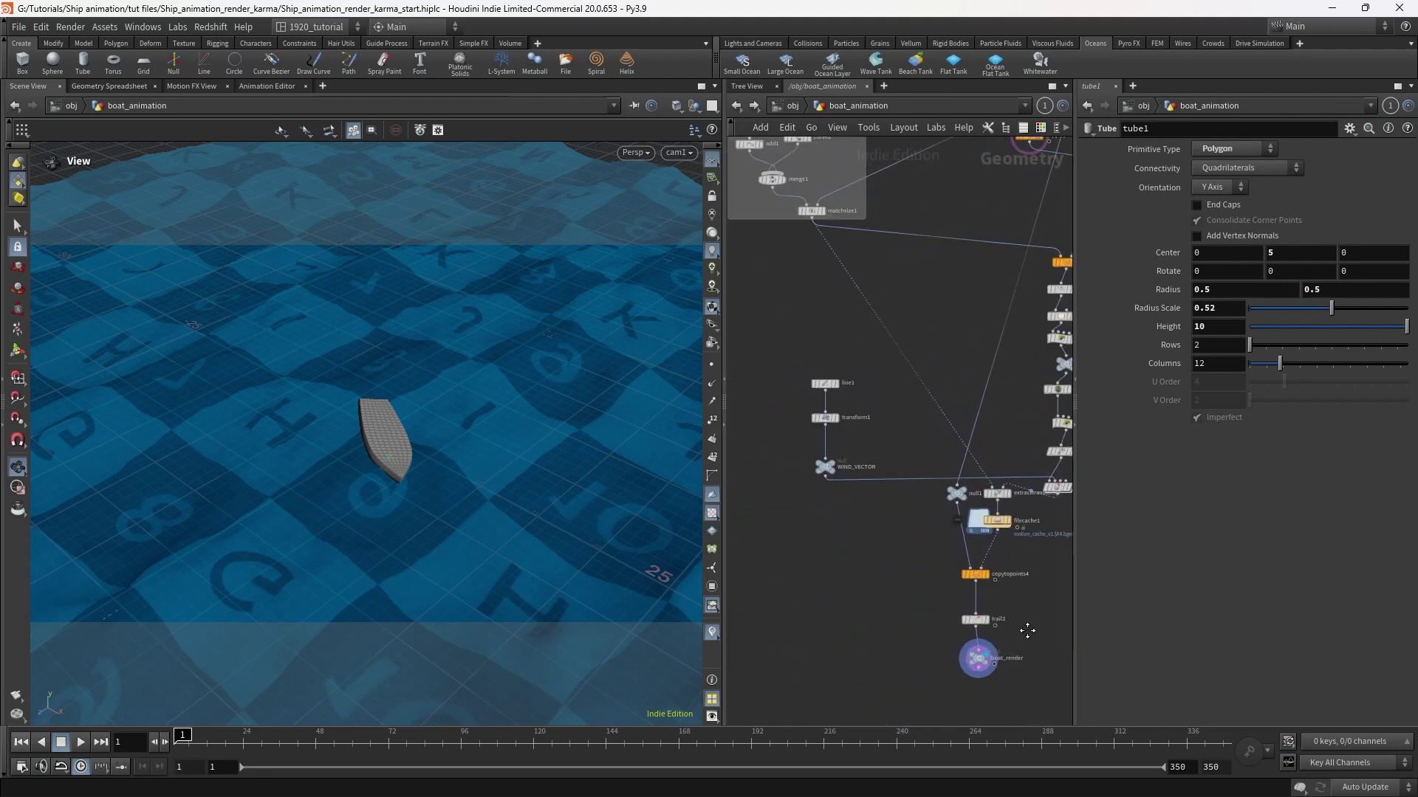
pyautogui.click(981, 649)
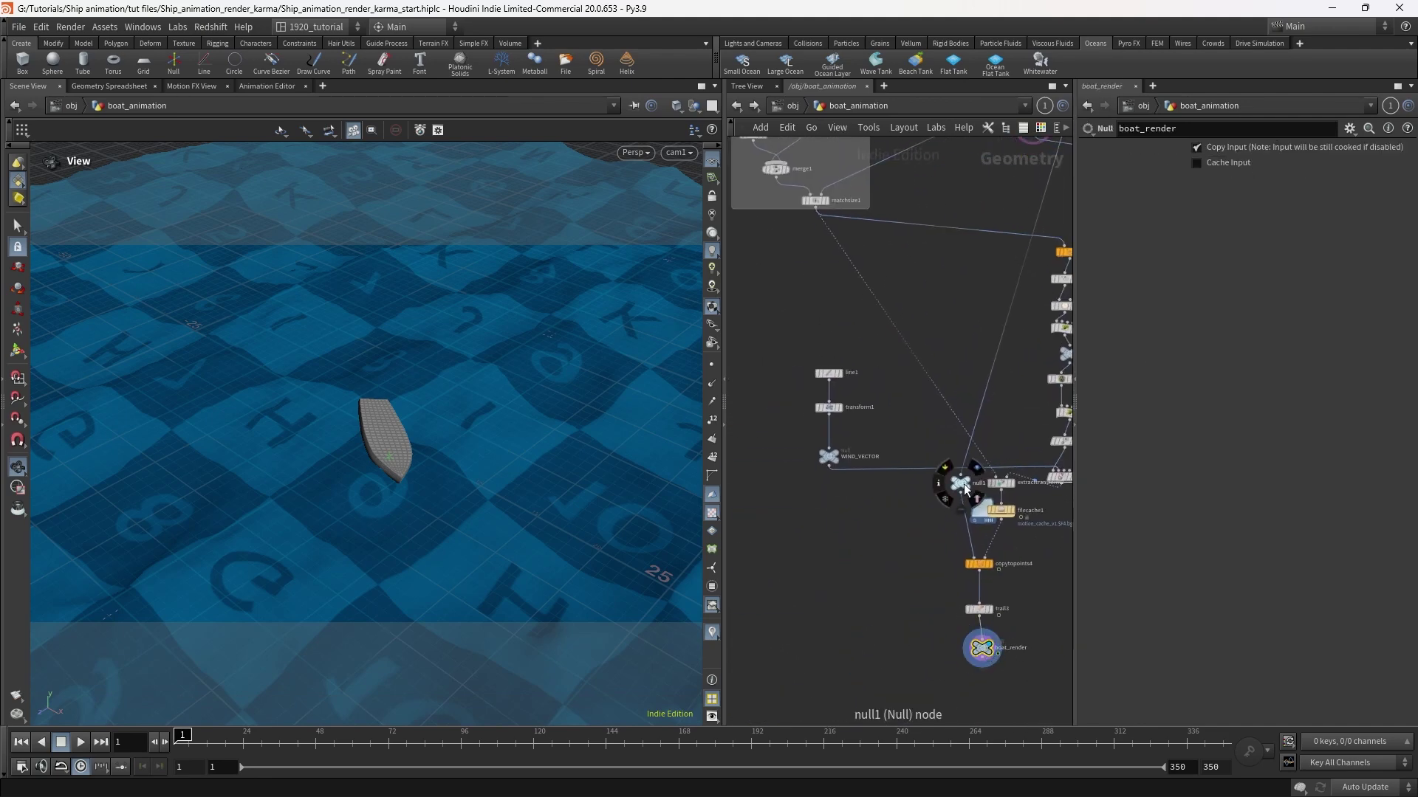
pyautogui.moveTo(960, 483); pyautogui.dragTo(918, 483)
pyautogui.keyDown('ctrl'); pyautogui.keyDown('alt'); pyautogui.moveTo(985, 564); pyautogui.dragTo(895, 575); pyautogui.keyUp('alt'); pyautogui.keyUp('ctrl')
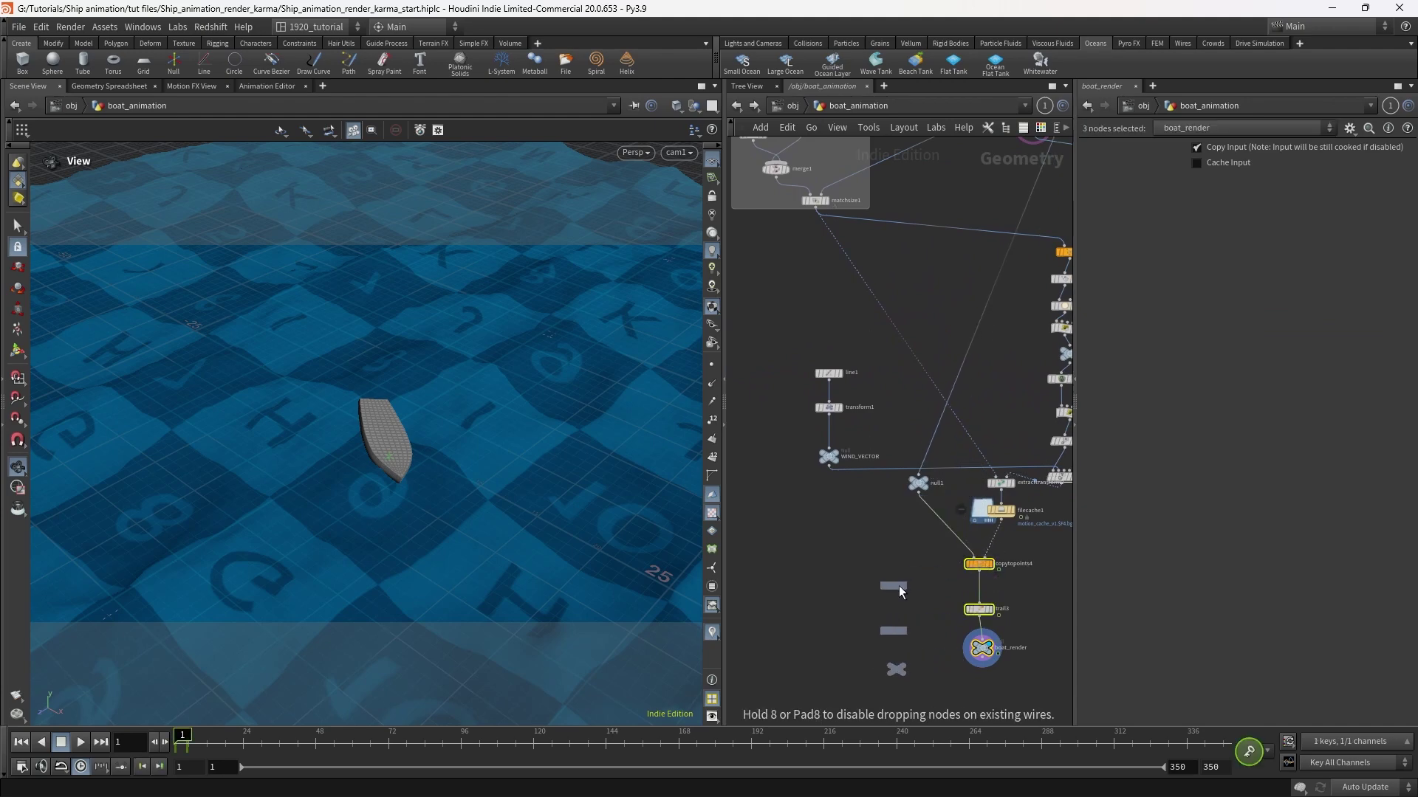
pyautogui.click(898, 587)
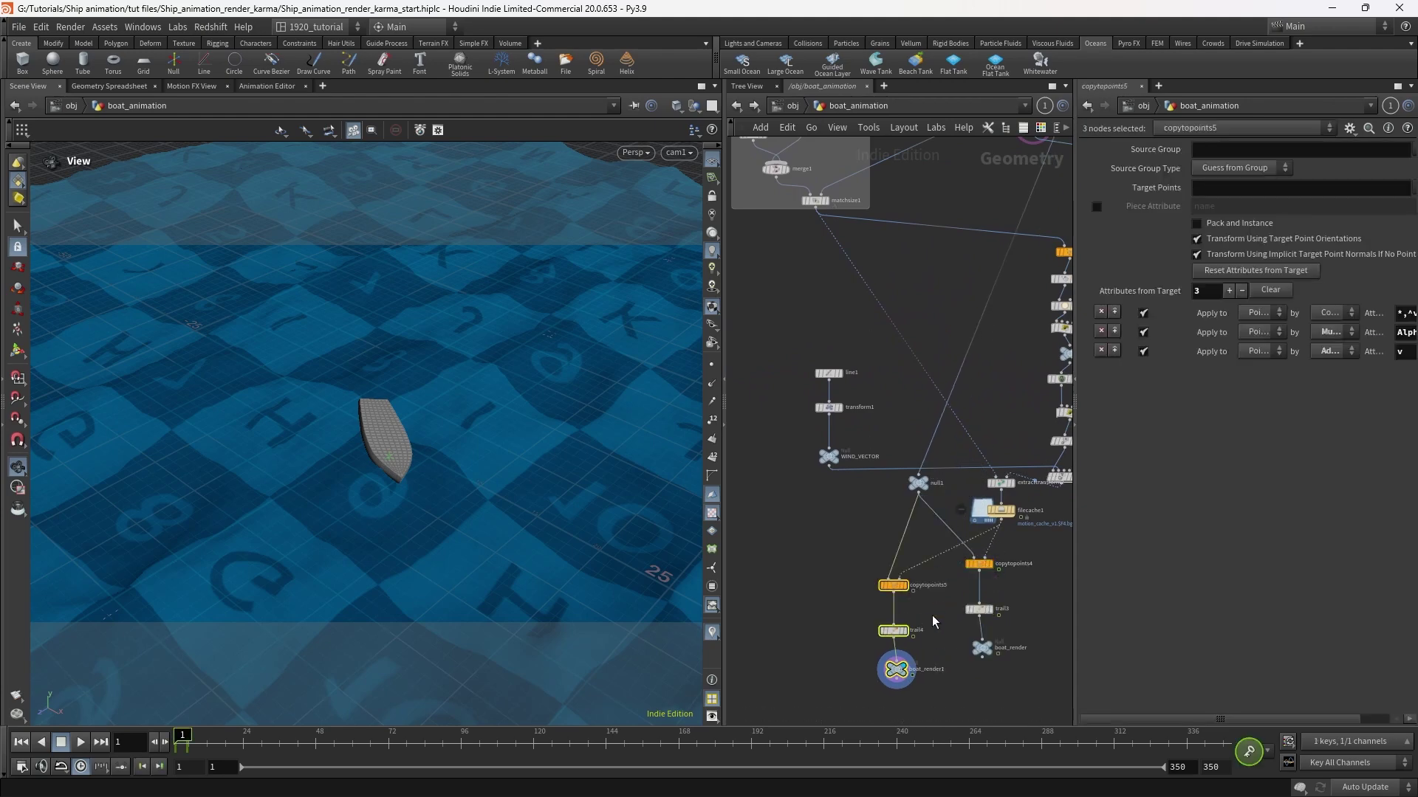
# - Display the null1 boat shape on its own, hiding the other objects, in a free perspective view without the camera
pyautogui.click(895, 632)
pyautogui.click(905, 586)
pyautogui.click(896, 587)
pyautogui.moveTo(943, 610); pyautogui.dragTo(930, 619, button='middle')
pyautogui.click(916, 491)
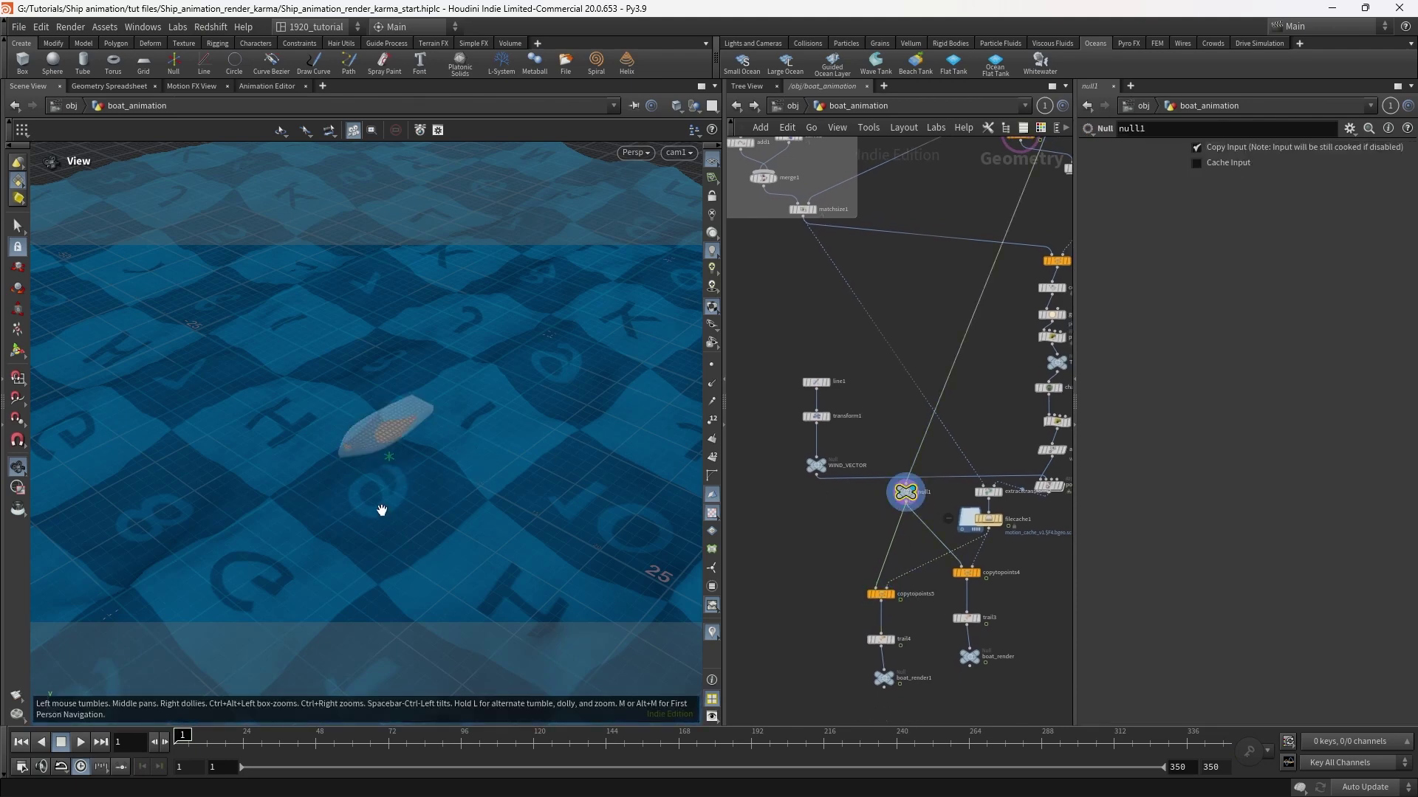
pyautogui.click(691, 108)
pyautogui.click(709, 159)
pyautogui.moveTo(412, 482)
pyautogui.mouseDown()
pyautogui.moveTo(497, 481)
pyautogui.moveTo(478, 500)
pyautogui.moveTo(428, 475)
pyautogui.mouseUp()
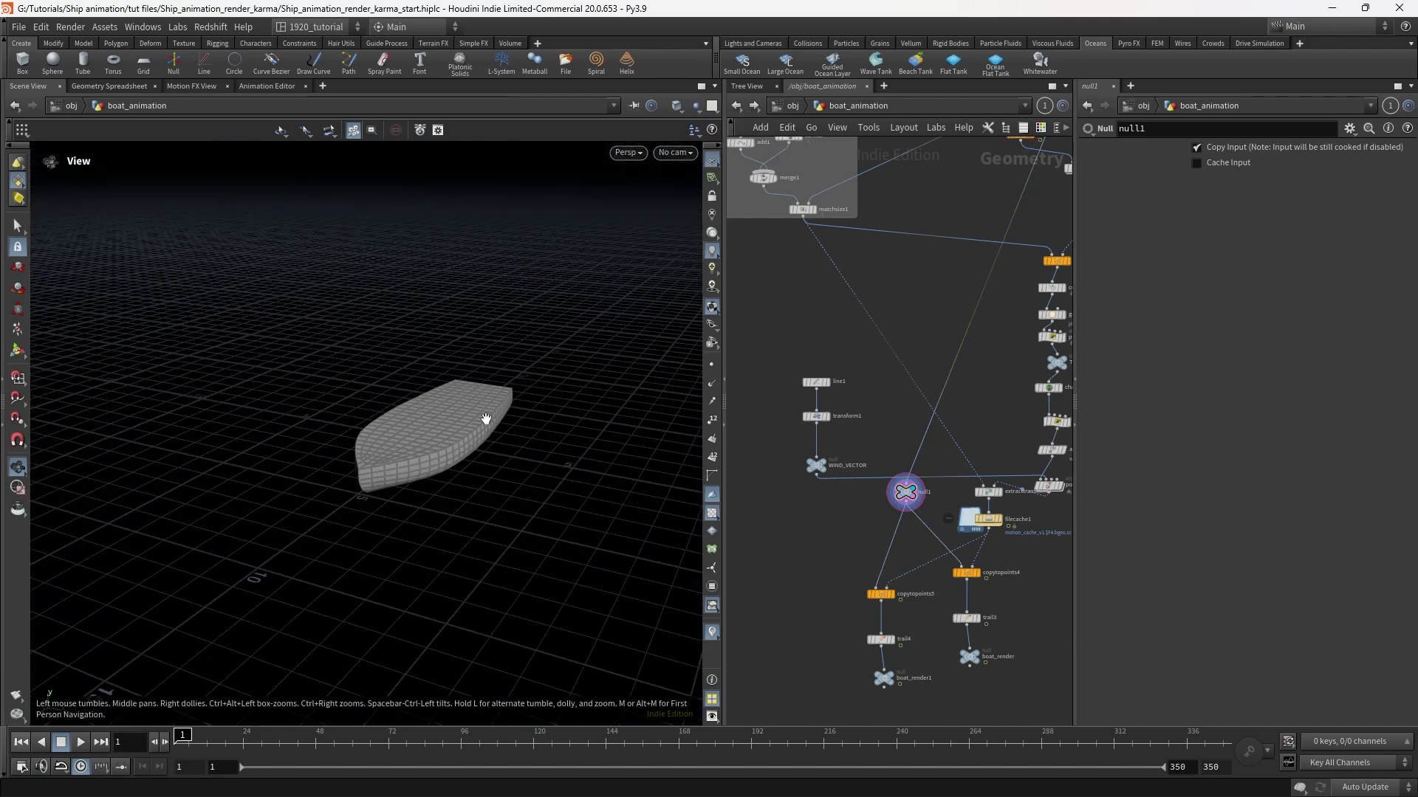
pyautogui.moveTo(612, 503); pyautogui.dragTo(591, 527)
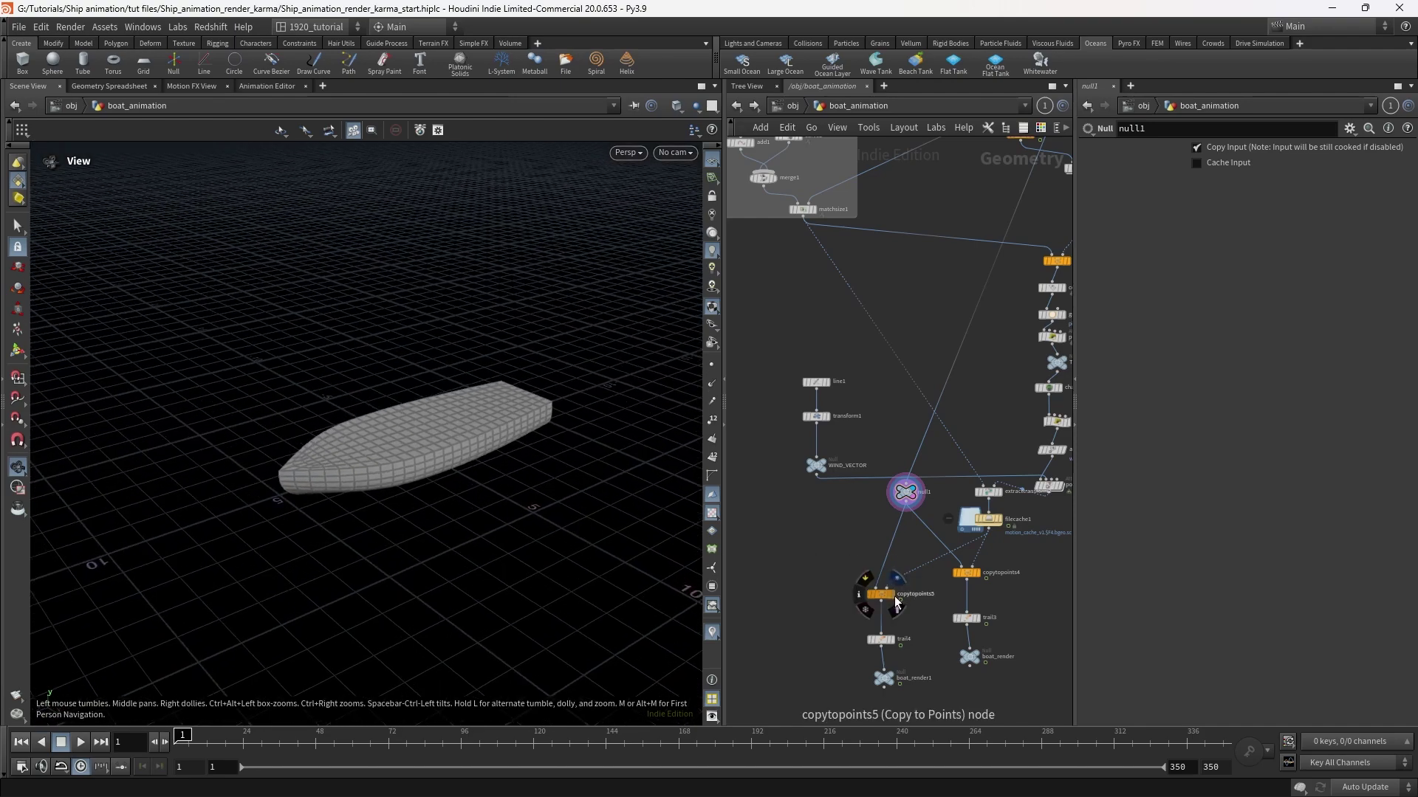
# - Insert a Group node between null1 and the duplicated Copy to Points node and turn off its Base Group
pyautogui.moveTo(906, 493); pyautogui.dragTo(904, 499)
pyautogui.press('Tab')
pyautogui.write('group')
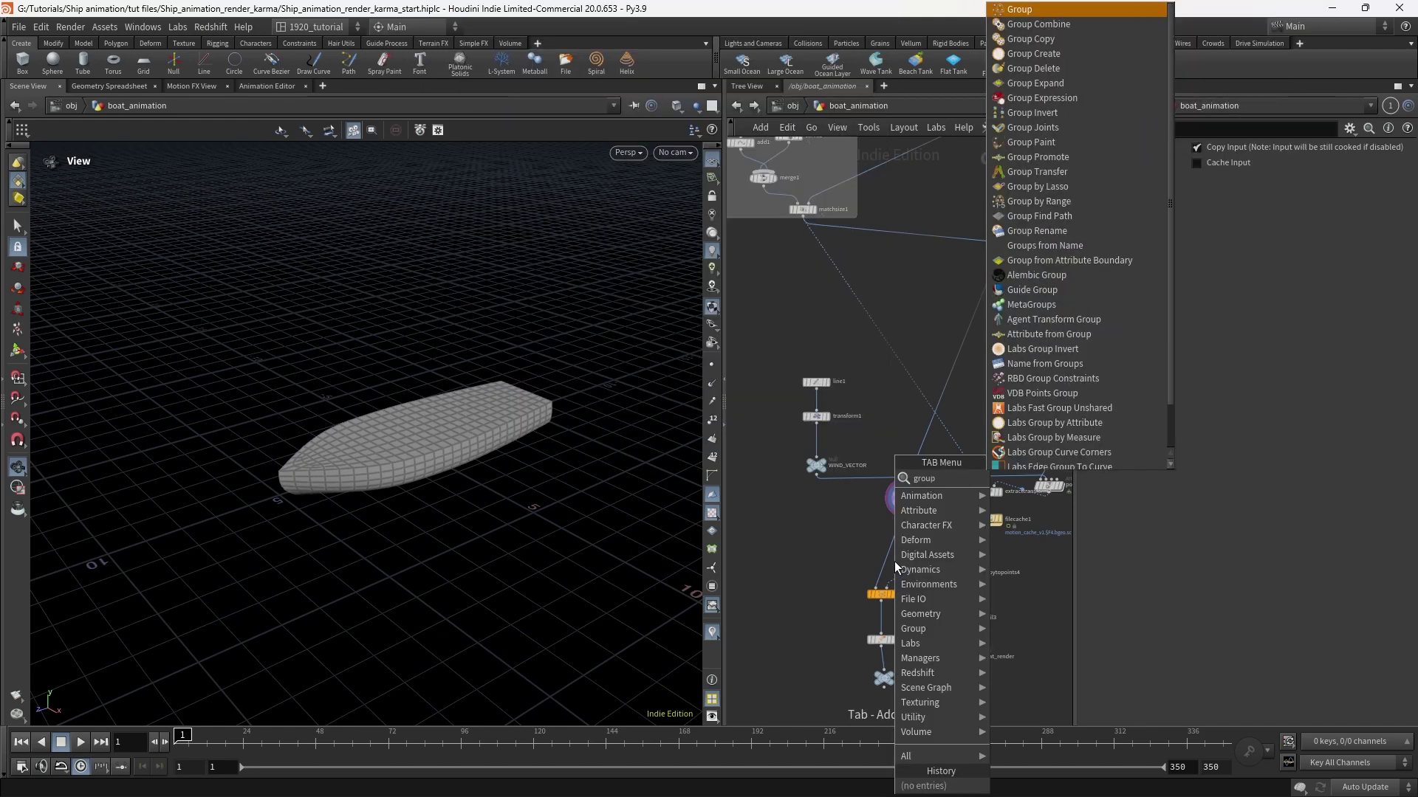
pyautogui.press('Return')
pyautogui.click(899, 534)
pyautogui.click(1223, 164)
pyautogui.click(1223, 164)
pyautogui.click(1201, 229)
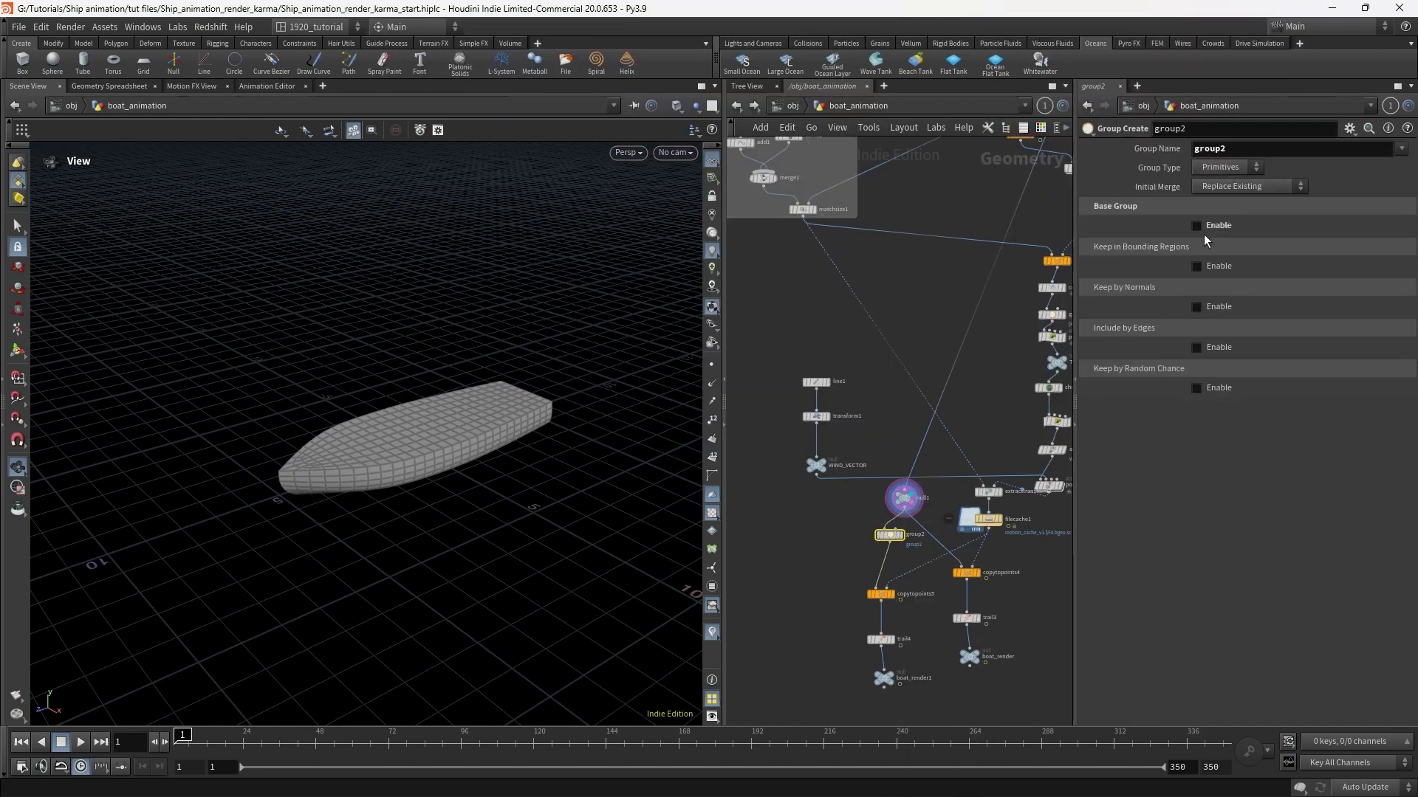
# - Enable Keep by Normals on the new group node with direction 0, 1, 0 and display the node
pyautogui.click(1202, 307)
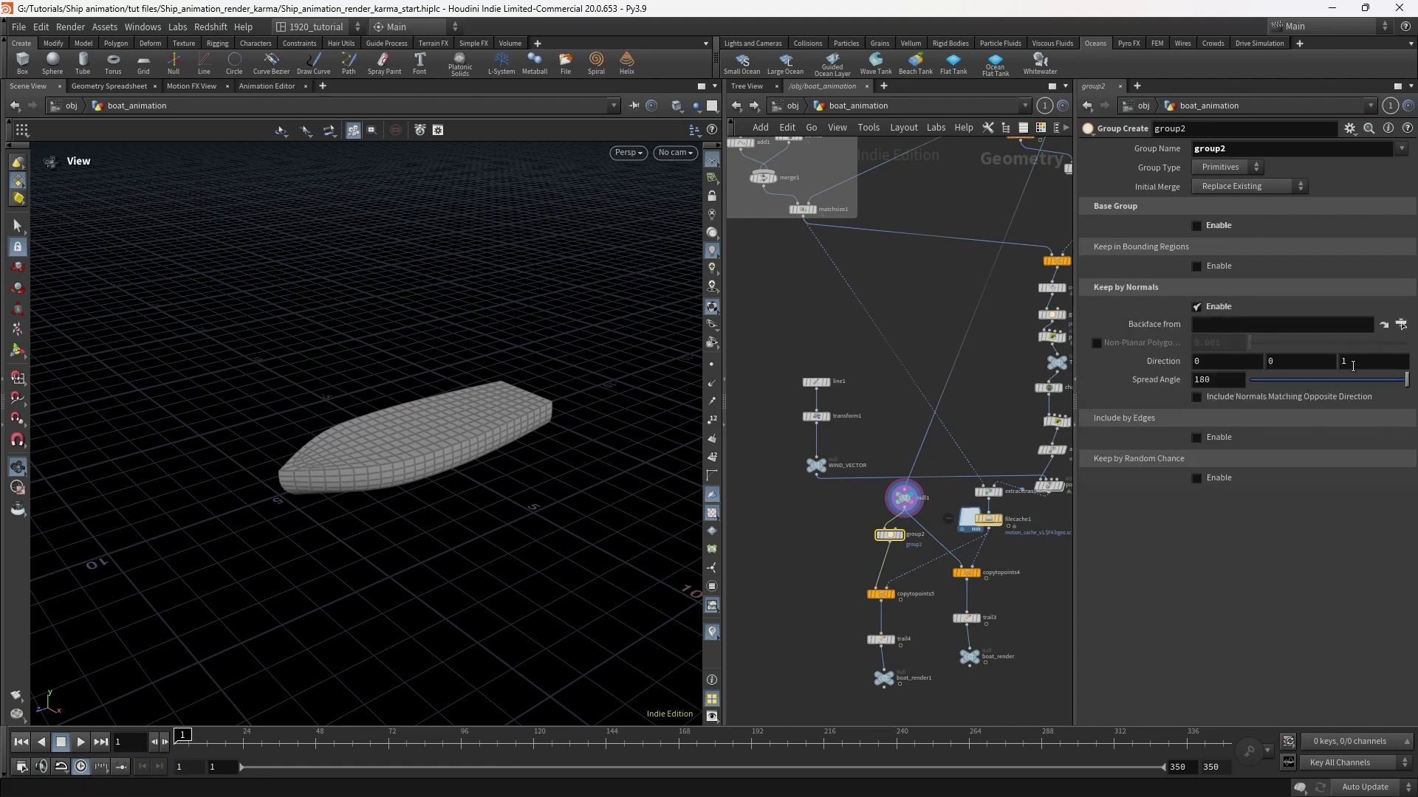
pyautogui.click(1296, 364)
pyautogui.write('1')
pyautogui.press('Tab')
pyautogui.write('0')
pyautogui.click(902, 535)
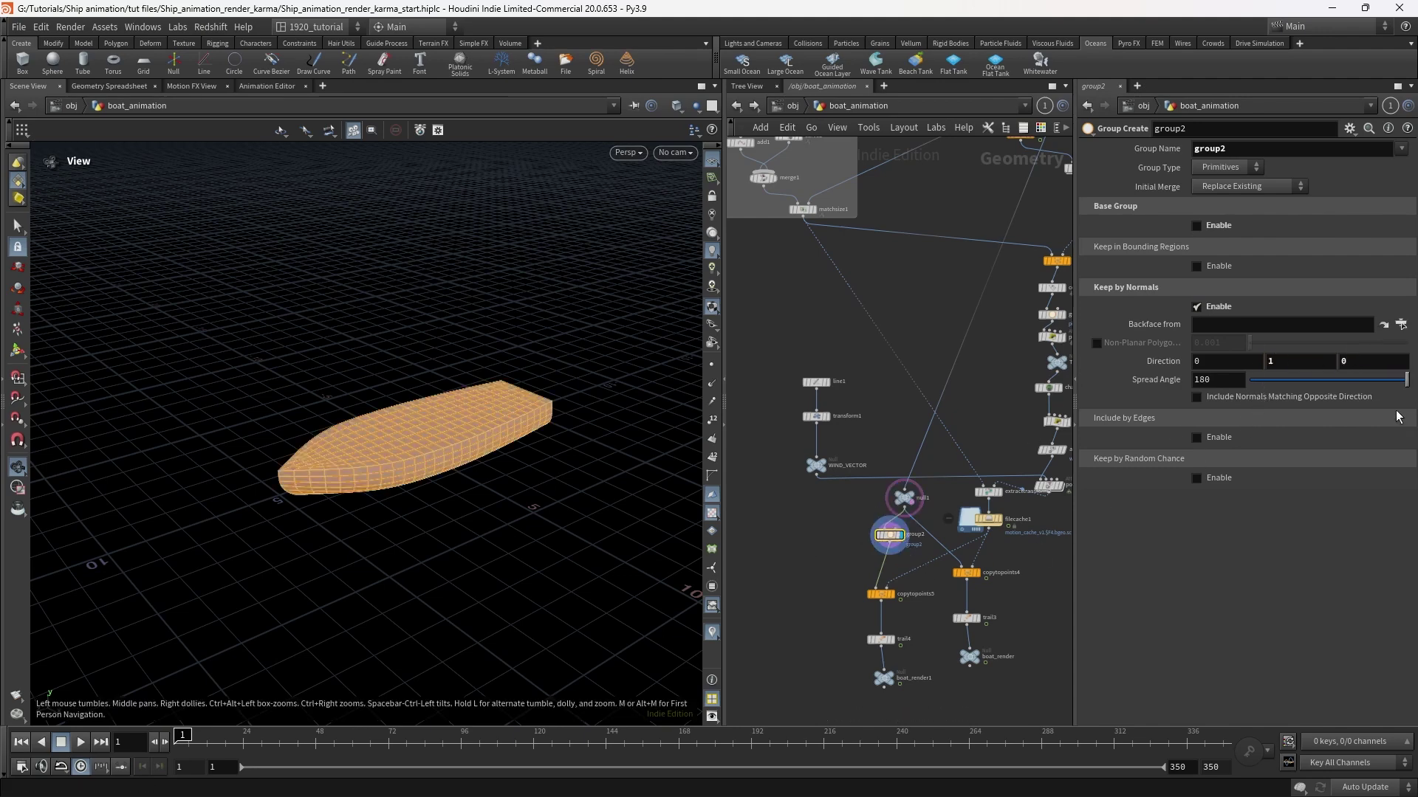
# - Reduce the spread angle of the group's Keep by Normals selection to 31.3 so only the top deck faces are grouped
pyautogui.moveTo(1408, 385); pyautogui.dragTo(1276, 384)
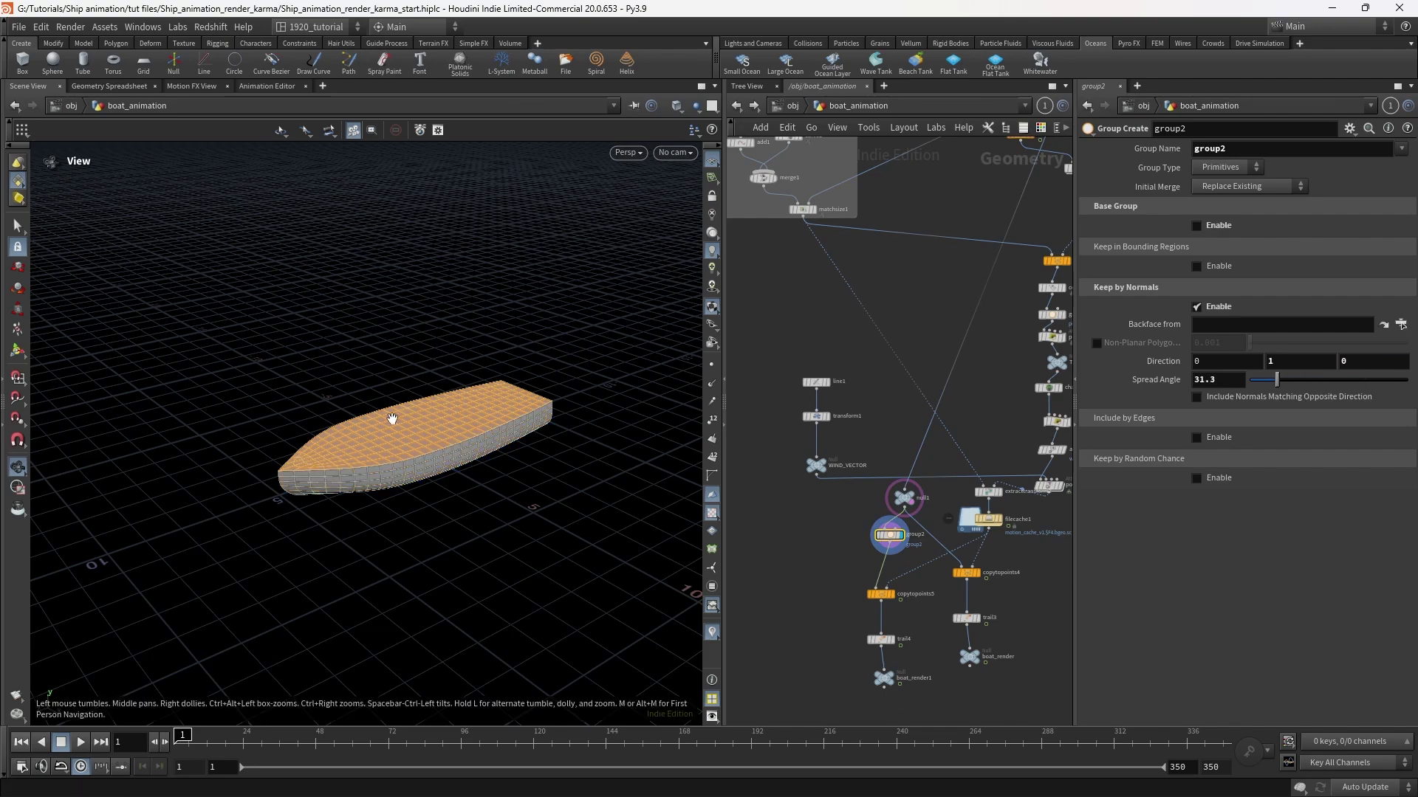
pyautogui.moveTo(392, 419); pyautogui.dragTo(573, 367)
# - Insert a PolyExtrude node between group2 and the duplicated Copy to Points node and display it
pyautogui.keyDown('ctrl'); pyautogui.moveTo(886, 596); pyautogui.dragTo(896, 622); pyautogui.keyUp('ctrl')
pyautogui.keyDown('ctrl'); pyautogui.moveTo(896, 621); pyautogui.dragTo(892, 641); pyautogui.keyUp('ctrl')
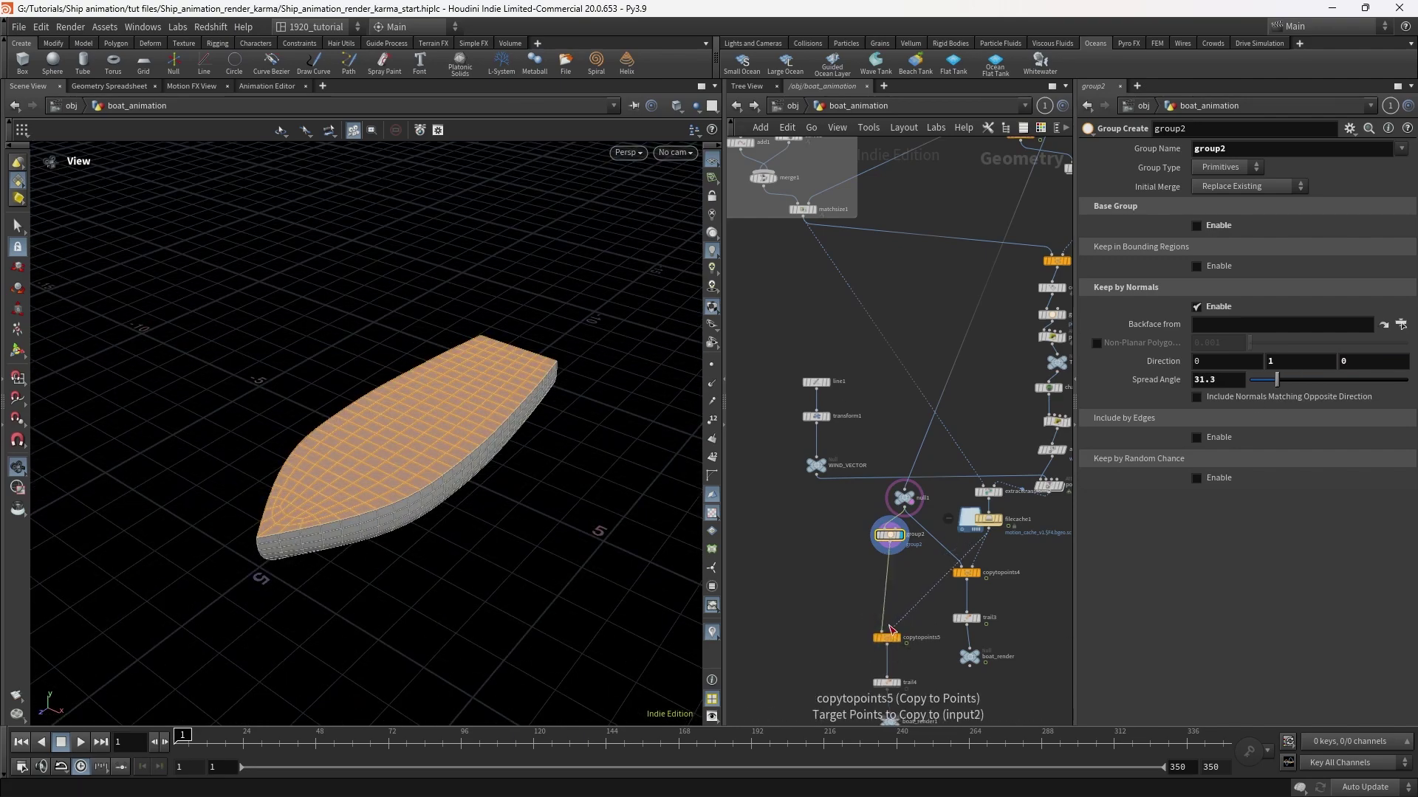
pyautogui.press('Tab')
pyautogui.moveTo(910, 629)
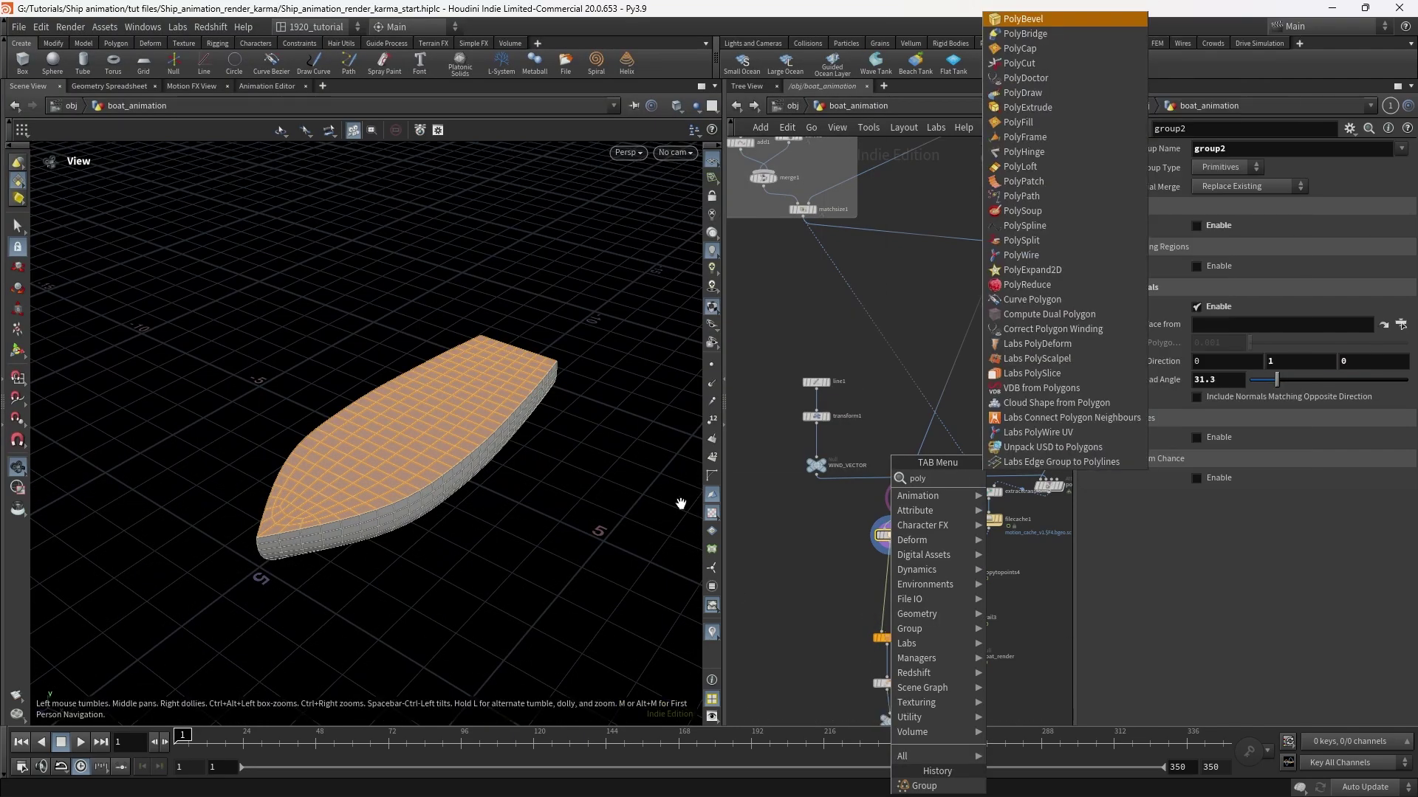
pyautogui.click(1064, 244)
pyautogui.click(890, 575)
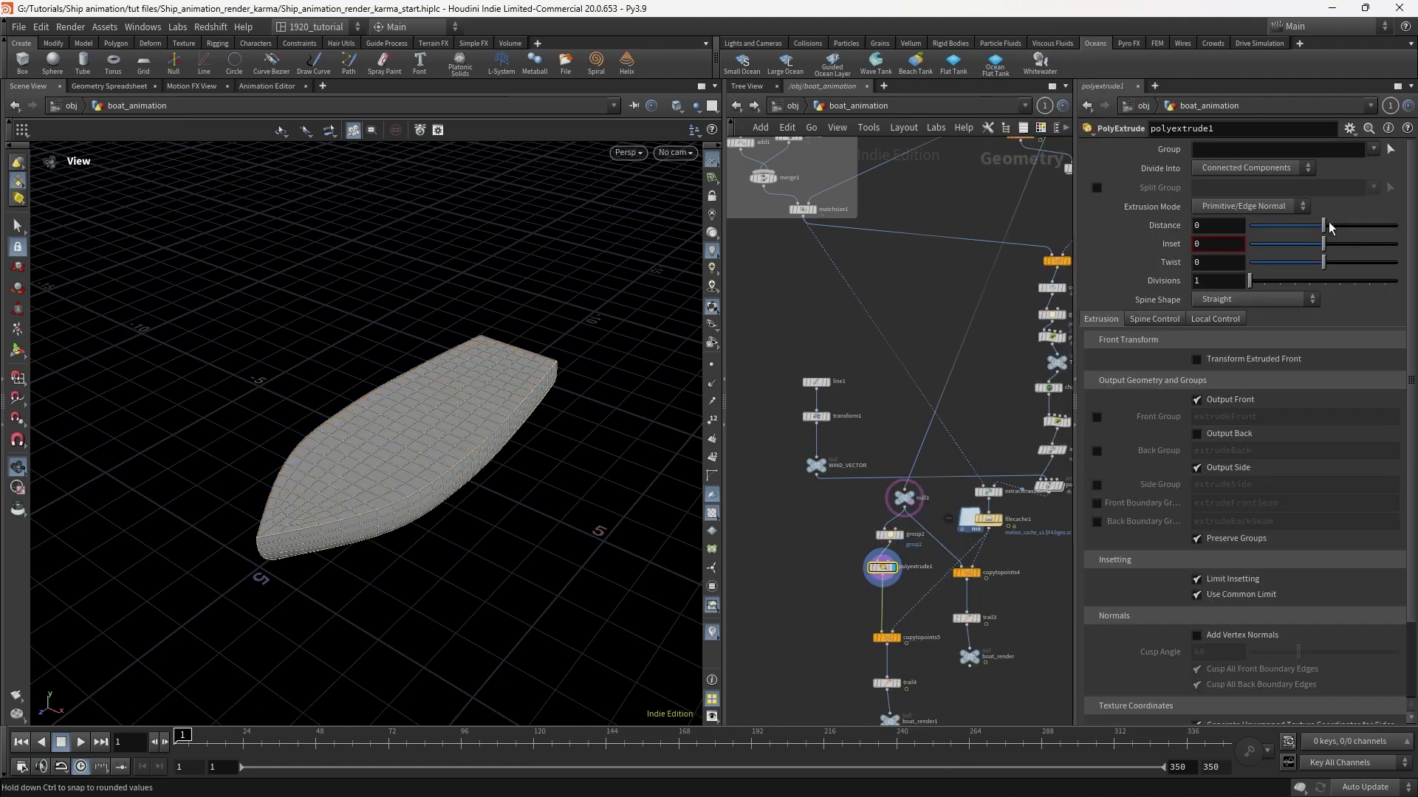
# - Restrict the PolyExtrude to group2 and set its extrusion distance to 3
pyautogui.moveTo(1324, 229); pyautogui.dragTo(1364, 226)
pyautogui.click(1387, 152)
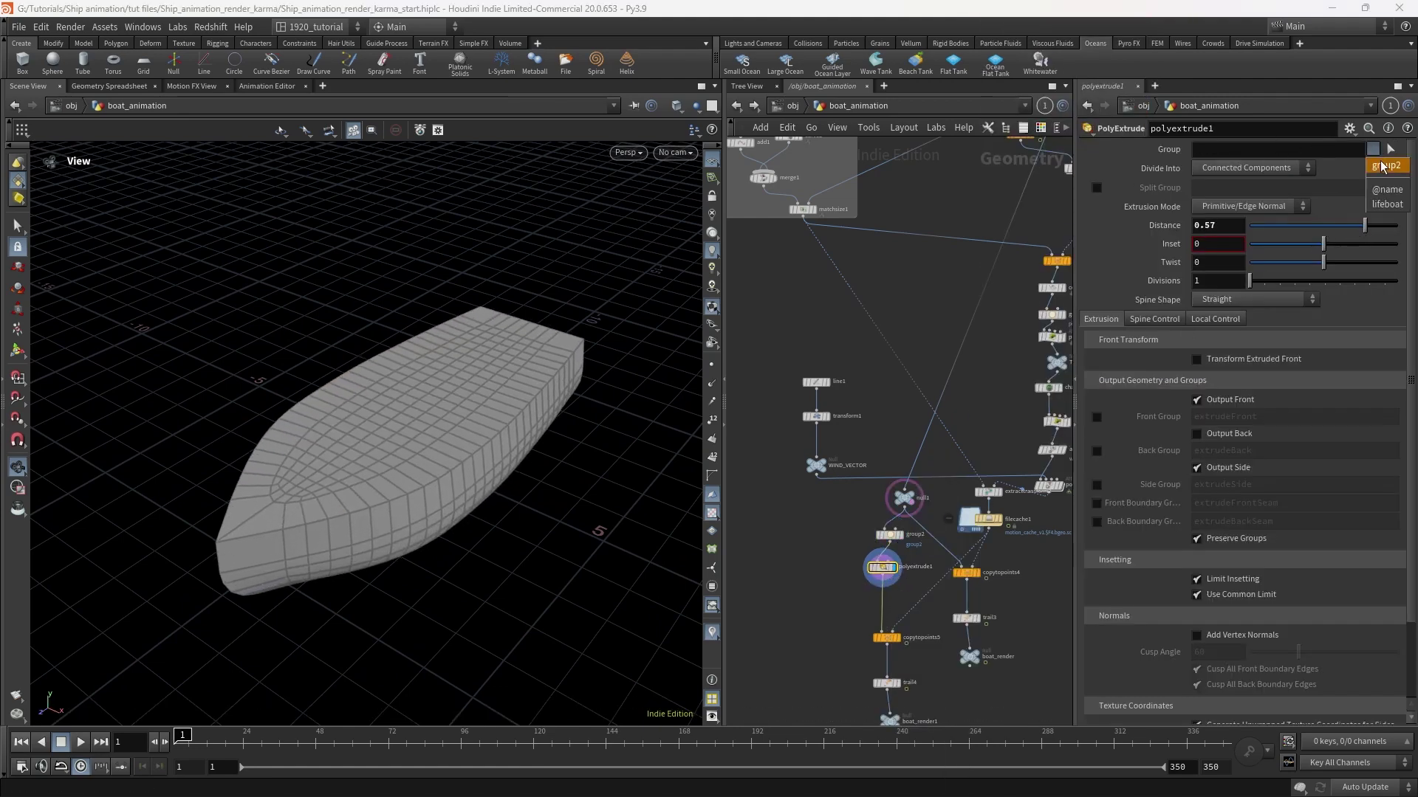
pyautogui.click(1386, 164)
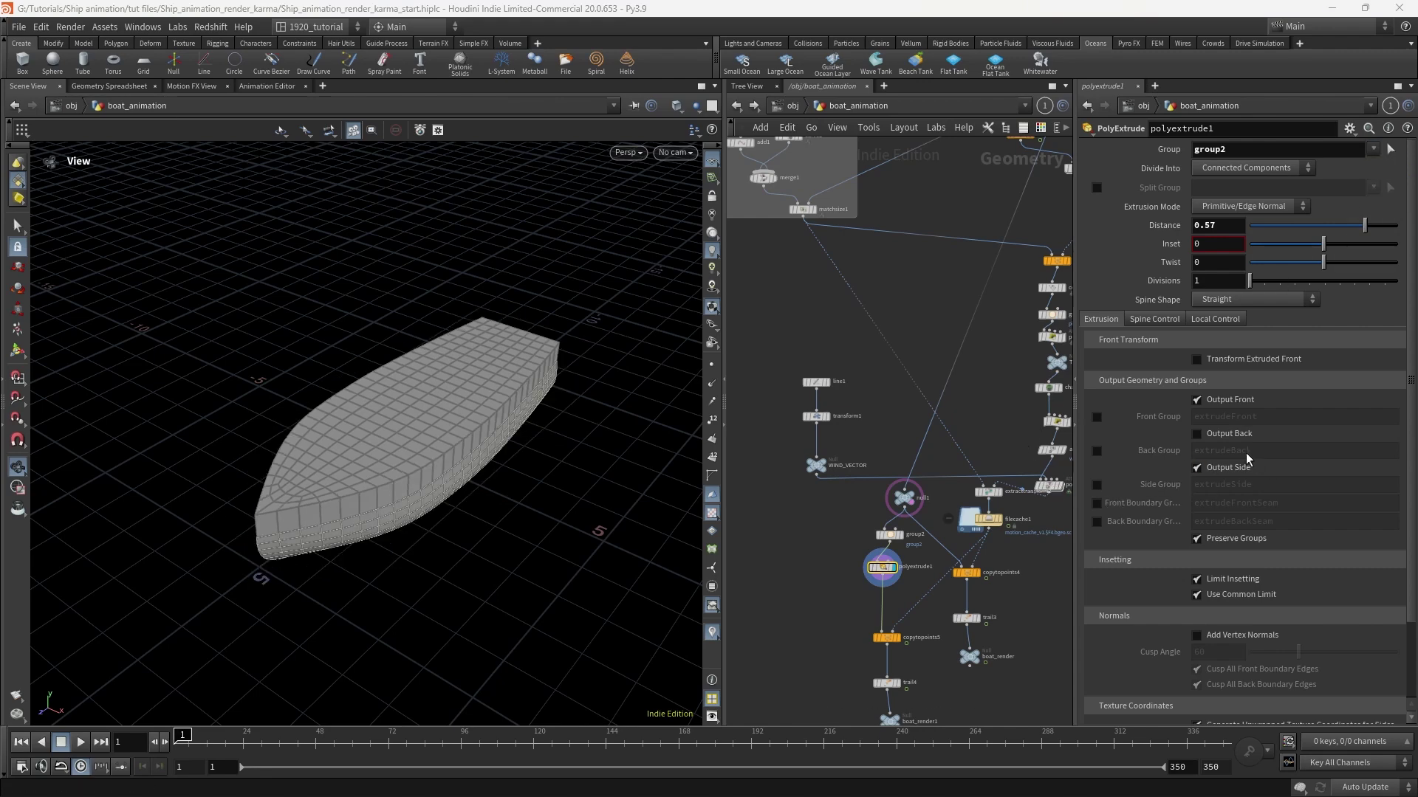
pyautogui.moveTo(1227, 227); pyautogui.dragTo(1144, 232)
pyautogui.press('Return')
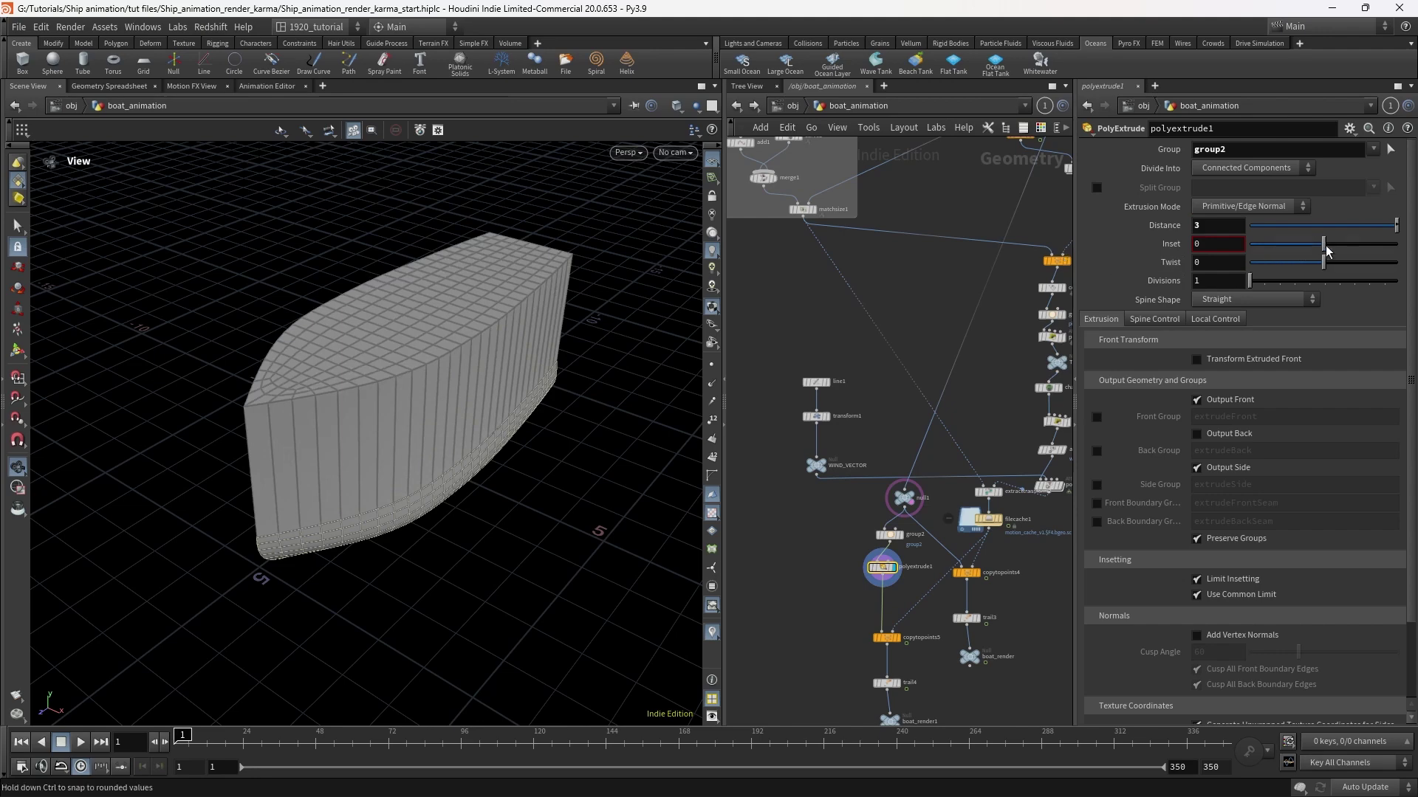
# - Set the PolyExtrude inset to -2 so the extruded hull top flares outward
pyautogui.moveTo(1327, 249); pyautogui.dragTo(1222, 264)
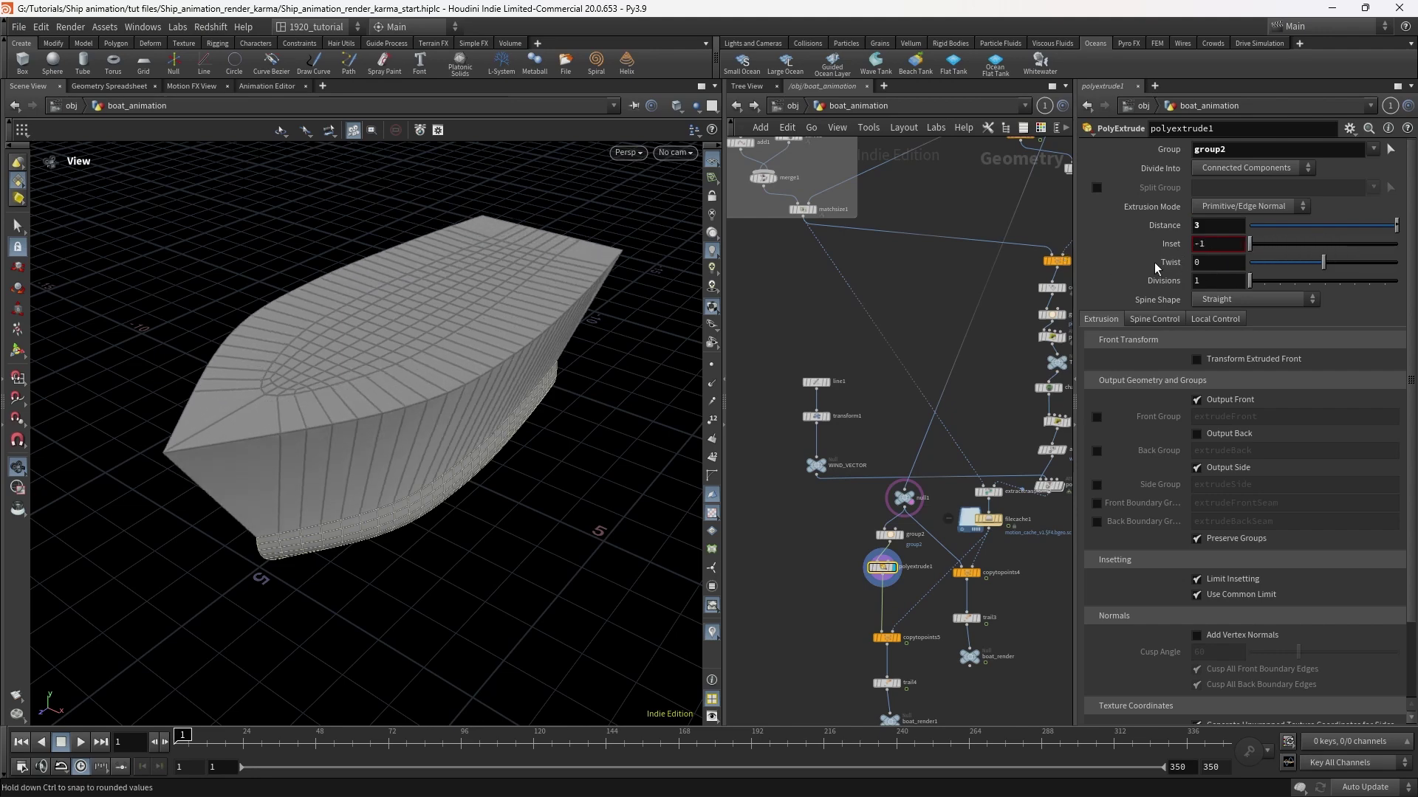
pyautogui.write('-2')
pyautogui.press('Return')
pyautogui.keyDown('alt'); pyautogui.moveTo(414, 539); pyautogui.dragTo(446, 532); pyautogui.keyUp('alt')
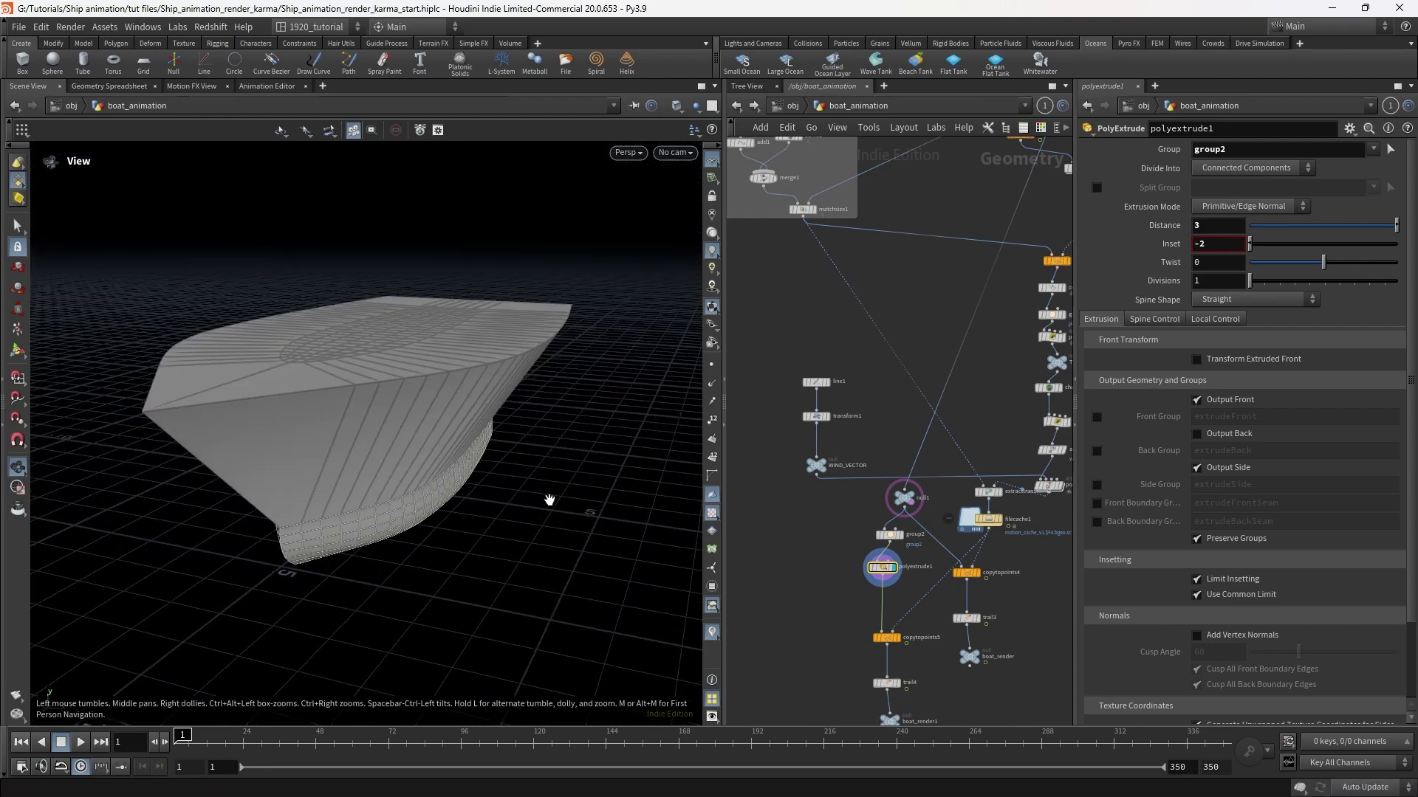
pyautogui.moveTo(579, 472); pyautogui.dragTo(527, 533)
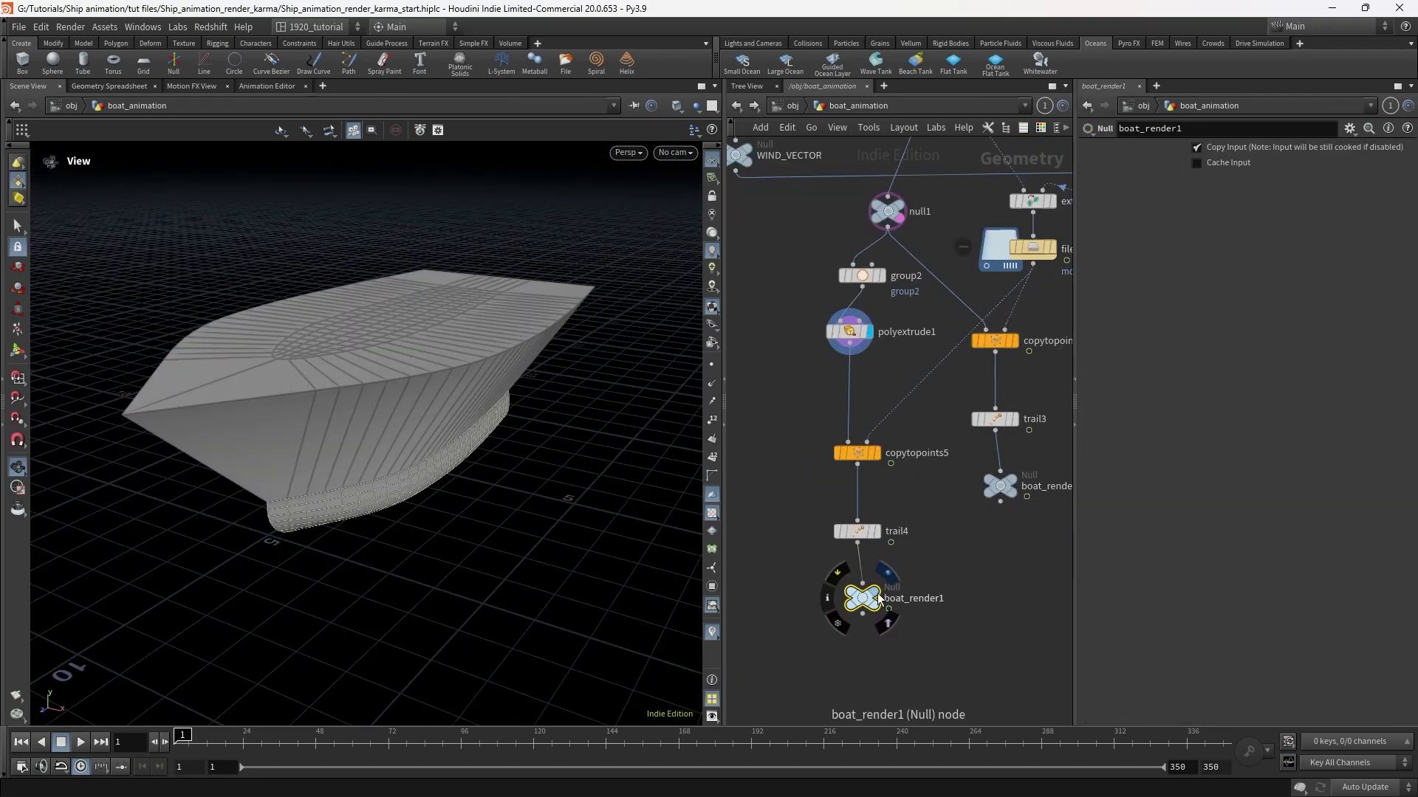
# - Display the boat_render1 null at the end of the duplicated chain and rename it boat_collider_surface
pyautogui.click(888, 573)
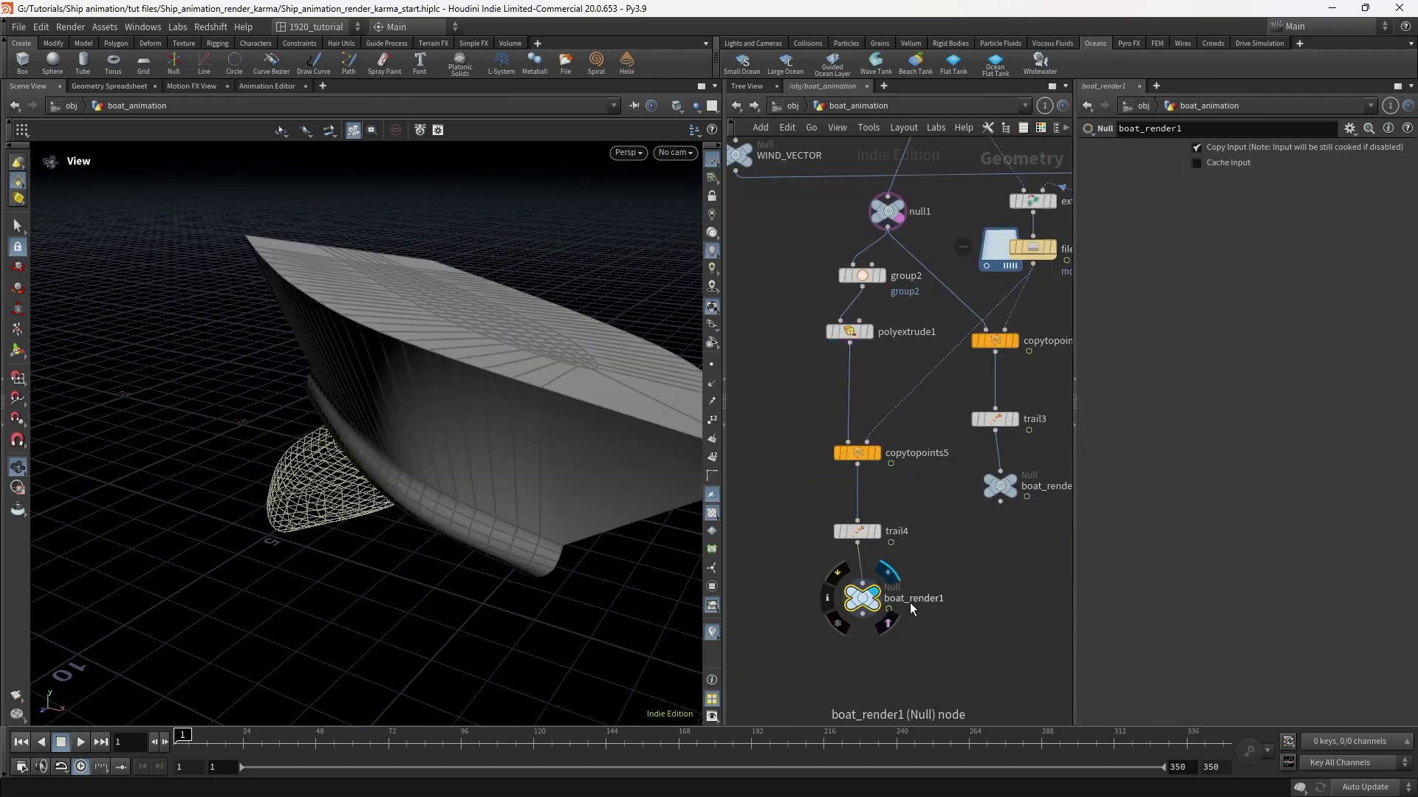
pyautogui.doubleClick(909, 603)
pyautogui.write('boat_collider_surfa')
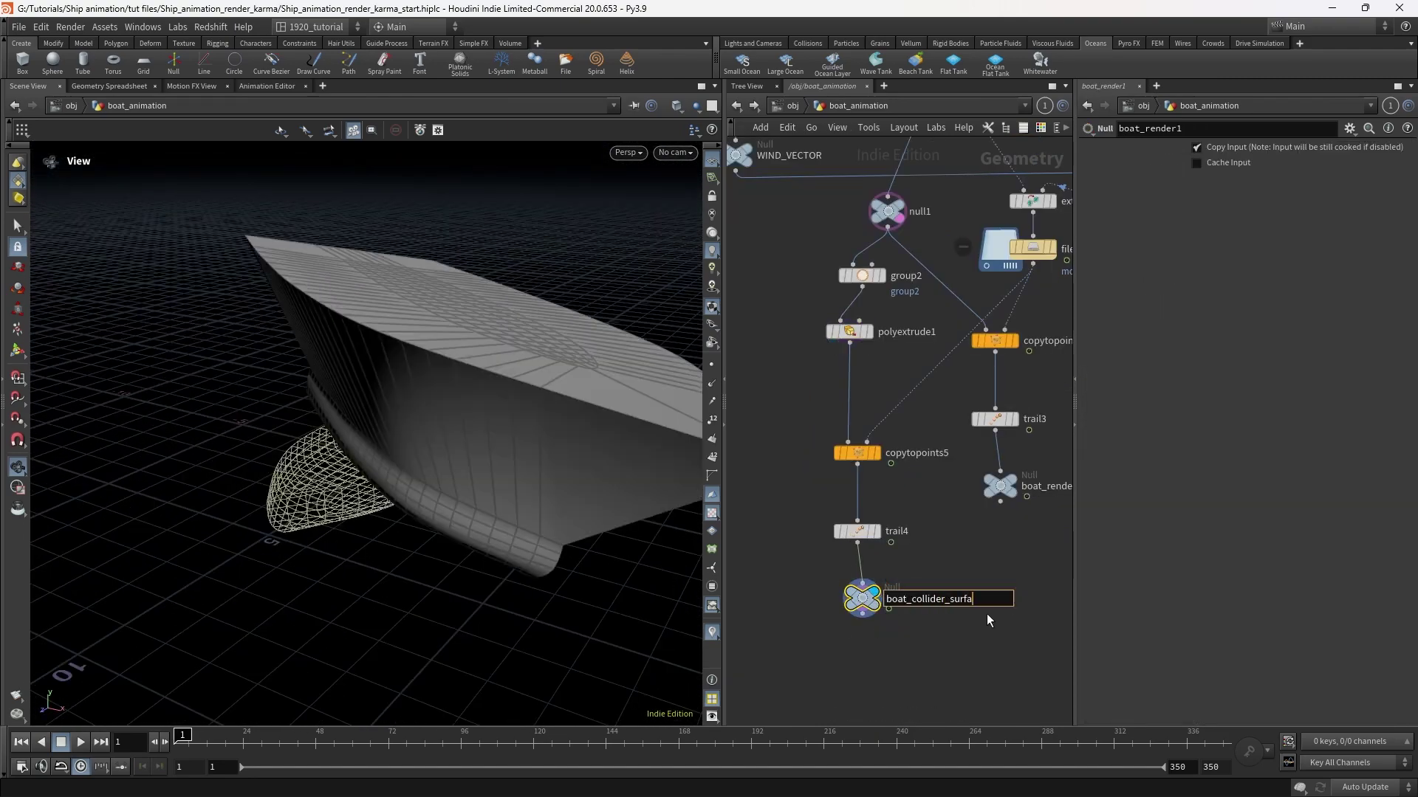
pyautogui.write('ce')
pyautogui.press('Return')
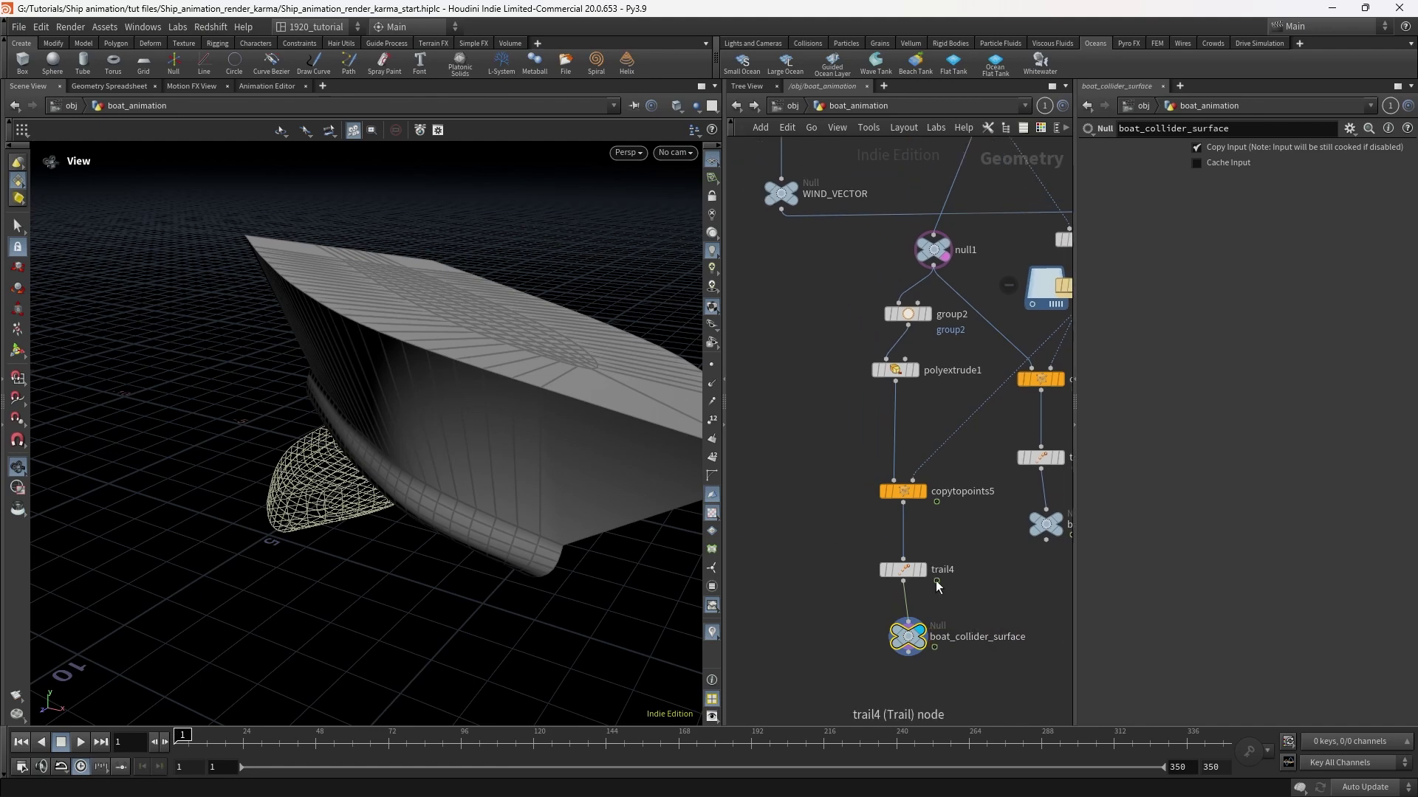
# - Check the velocity attributes from trail4 in the geometry spreadsheet and select the boat_collider_surface null
pyautogui.click(921, 573)
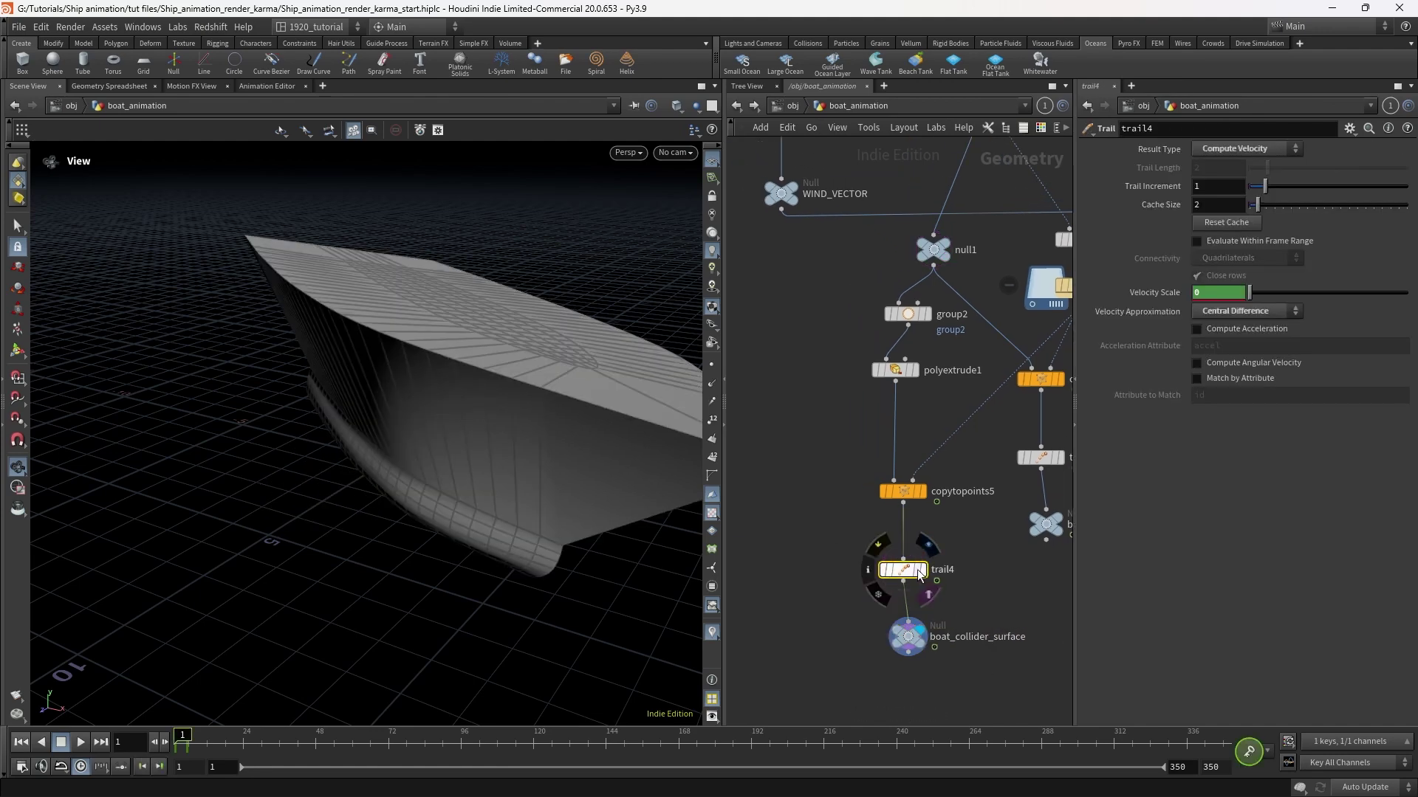
pyautogui.click(928, 545)
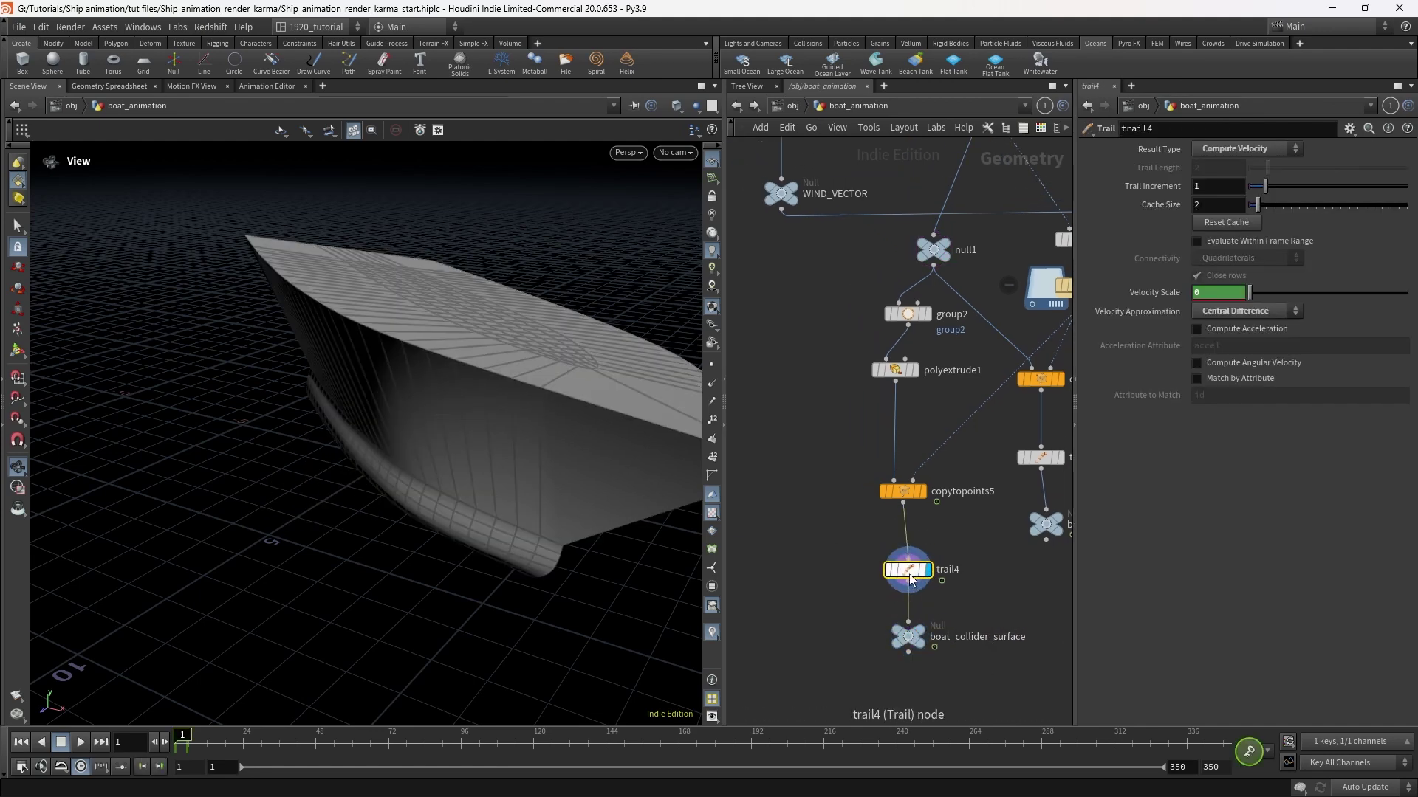
pyautogui.click(109, 86)
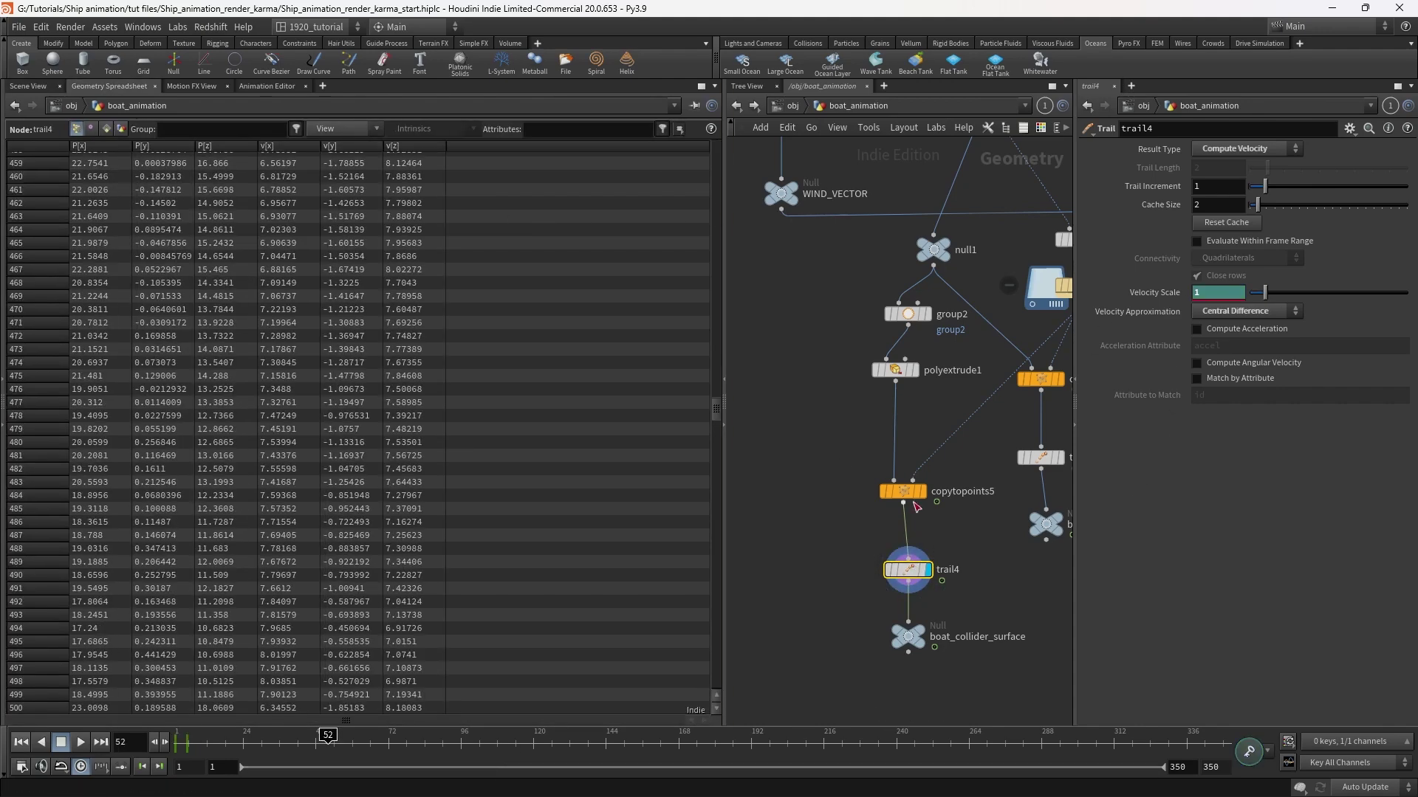
pyautogui.click(918, 639)
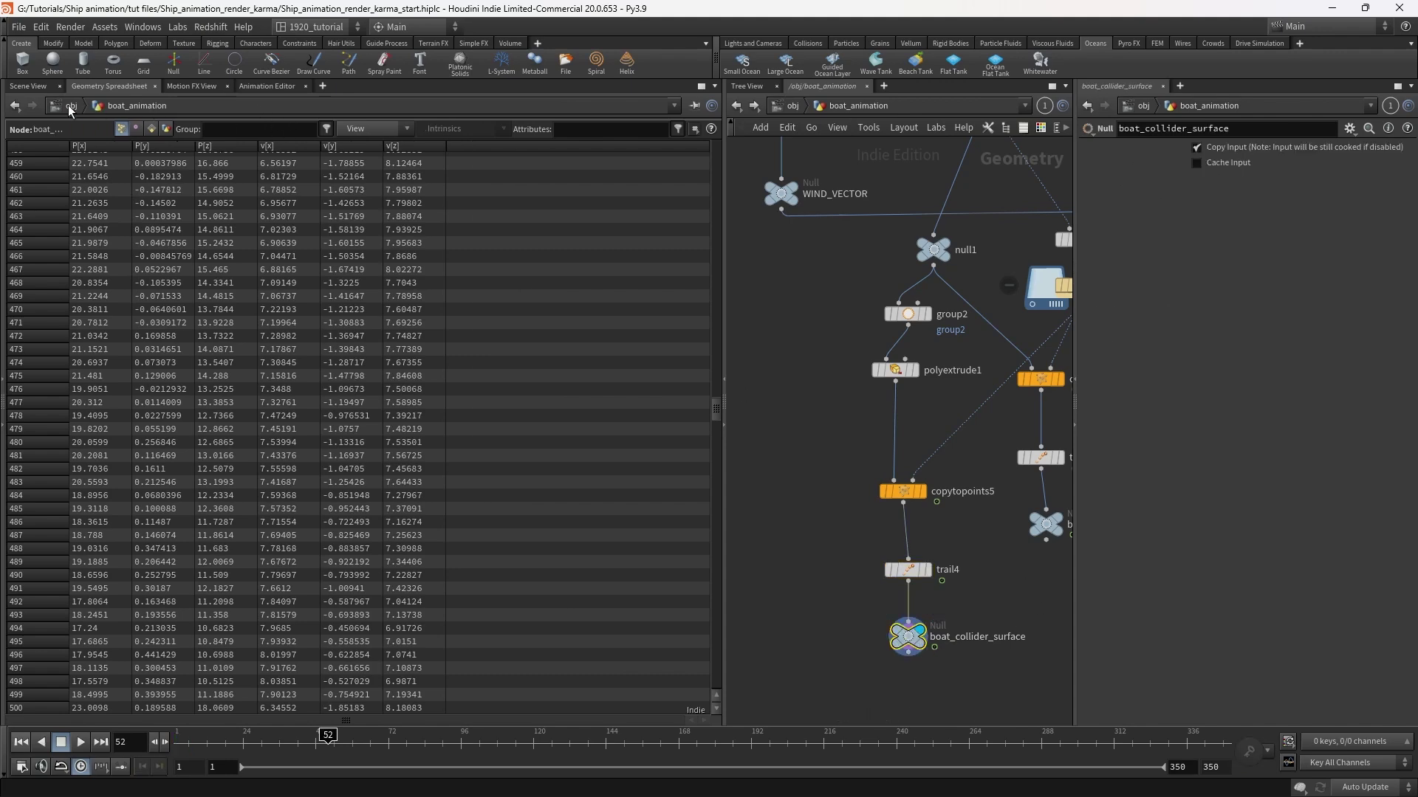
# - Return to the scene view through cam1 and align trail4 above the boat_collider_surface null
pyautogui.click(28, 85)
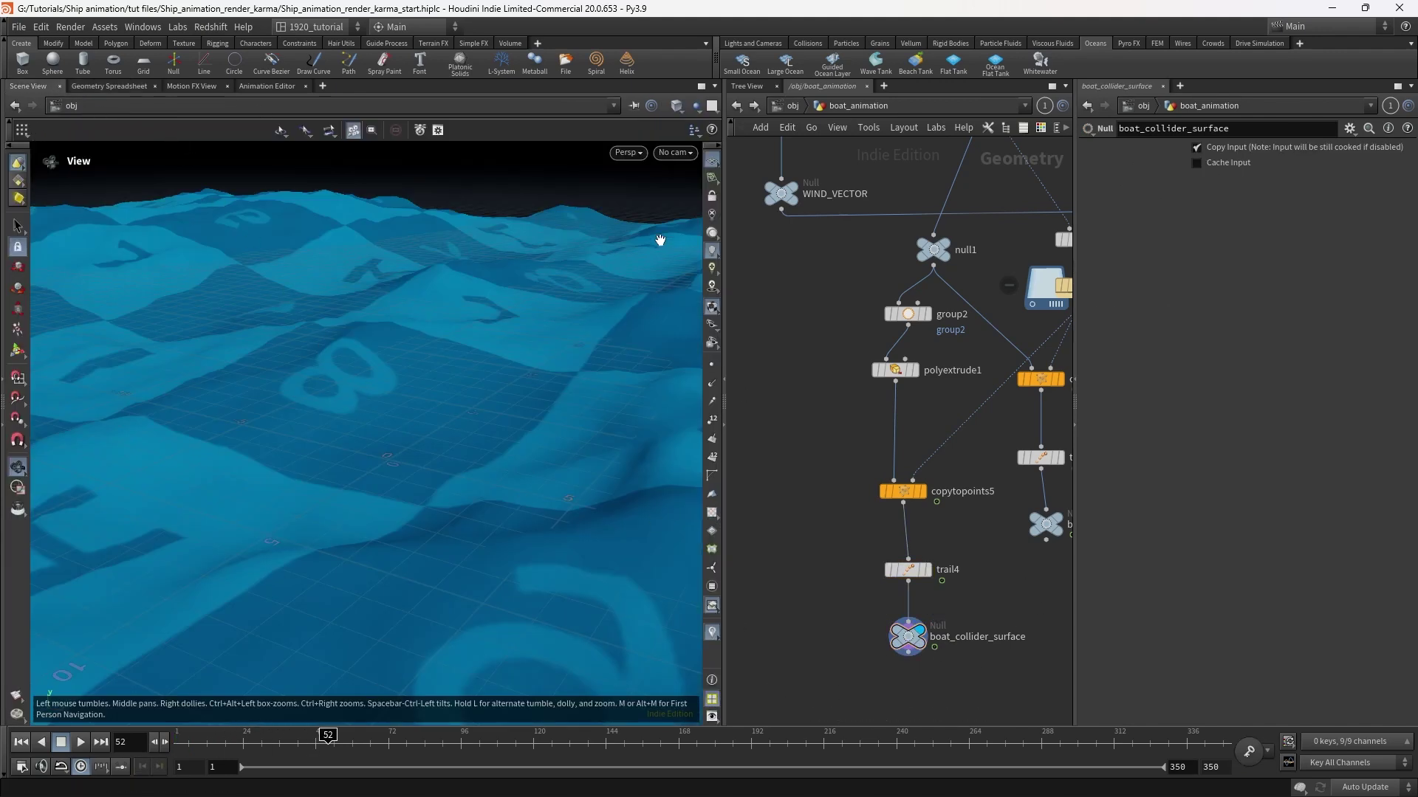
pyautogui.click(679, 154)
pyautogui.click(683, 234)
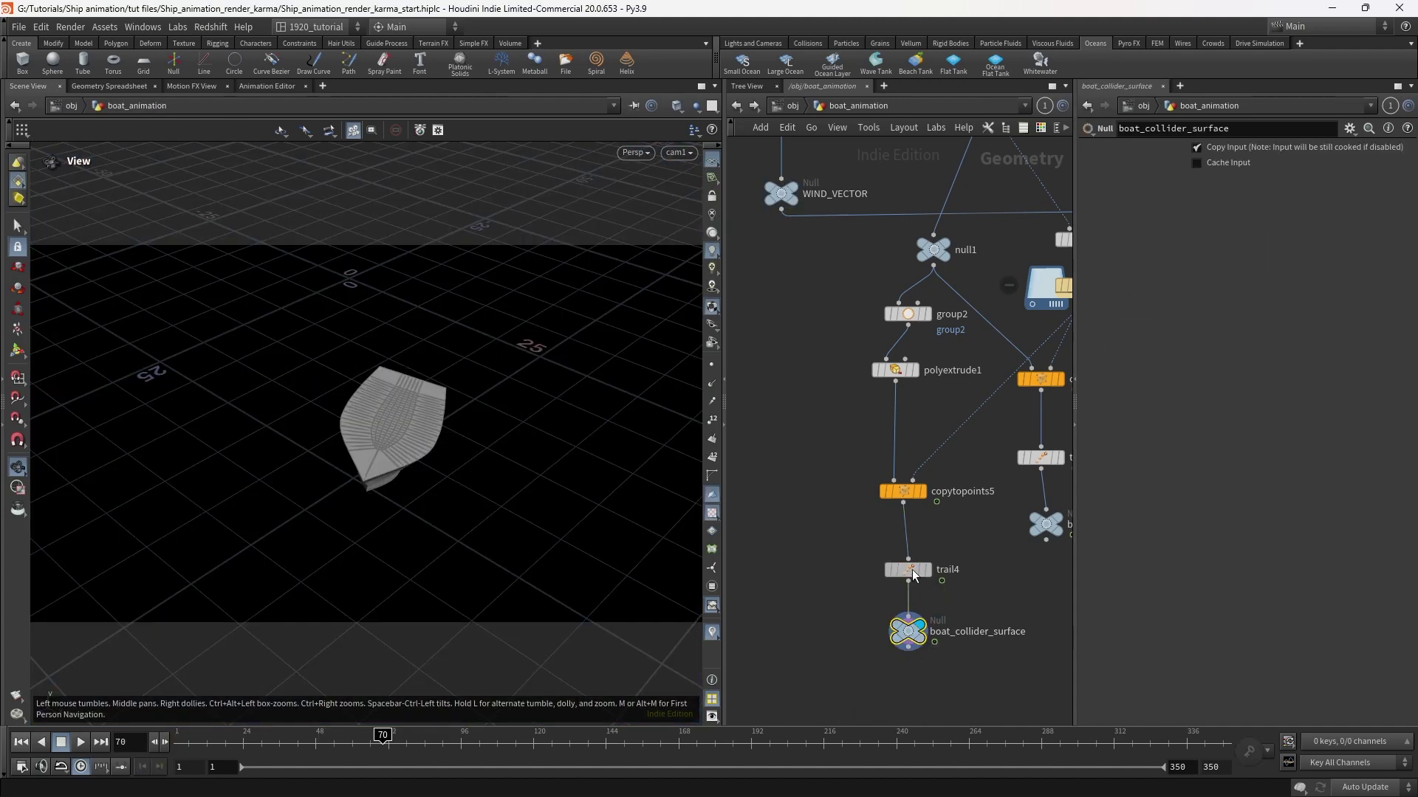
pyautogui.moveTo(909, 573); pyautogui.dragTo(909, 578)
pyautogui.click(912, 579)
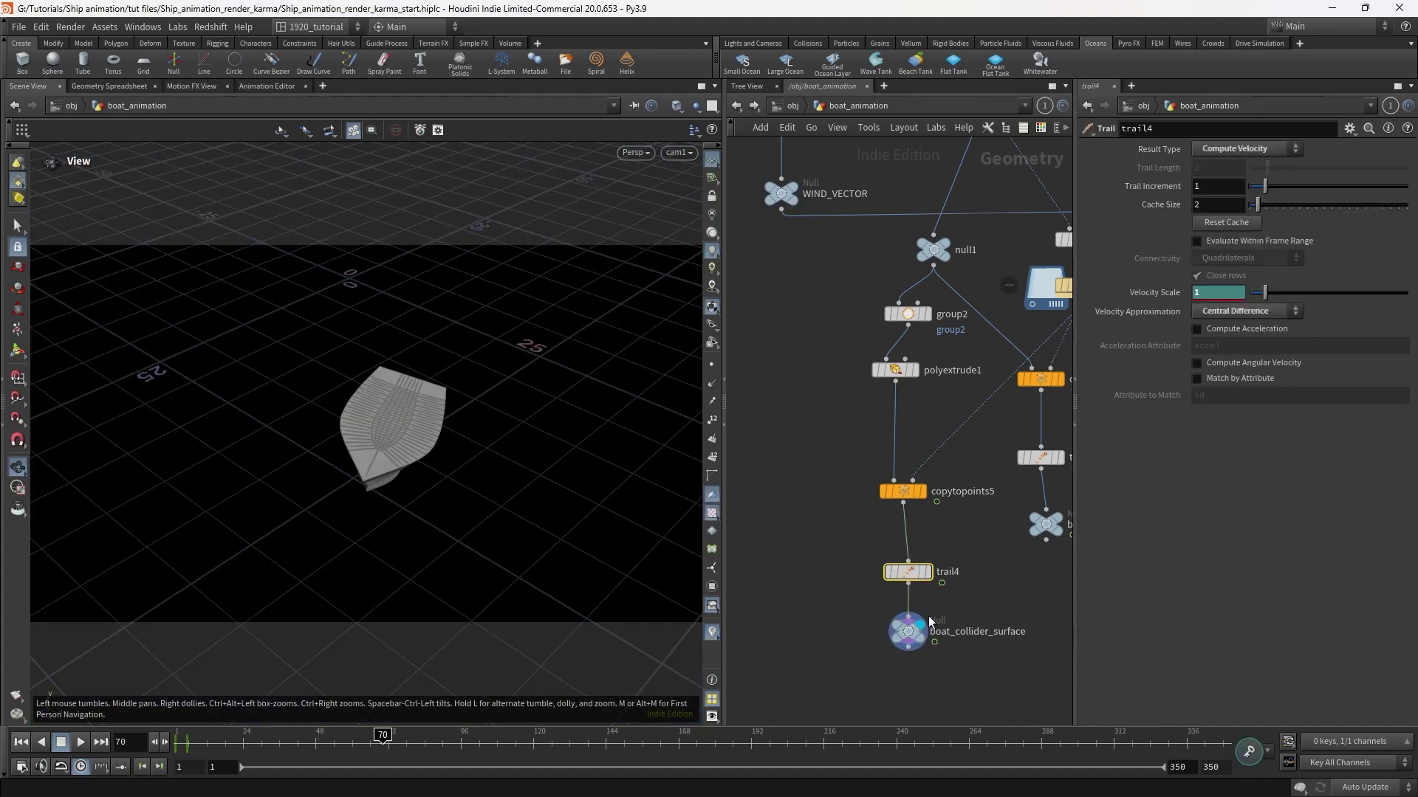
pyautogui.click(914, 638)
pyautogui.click(919, 578)
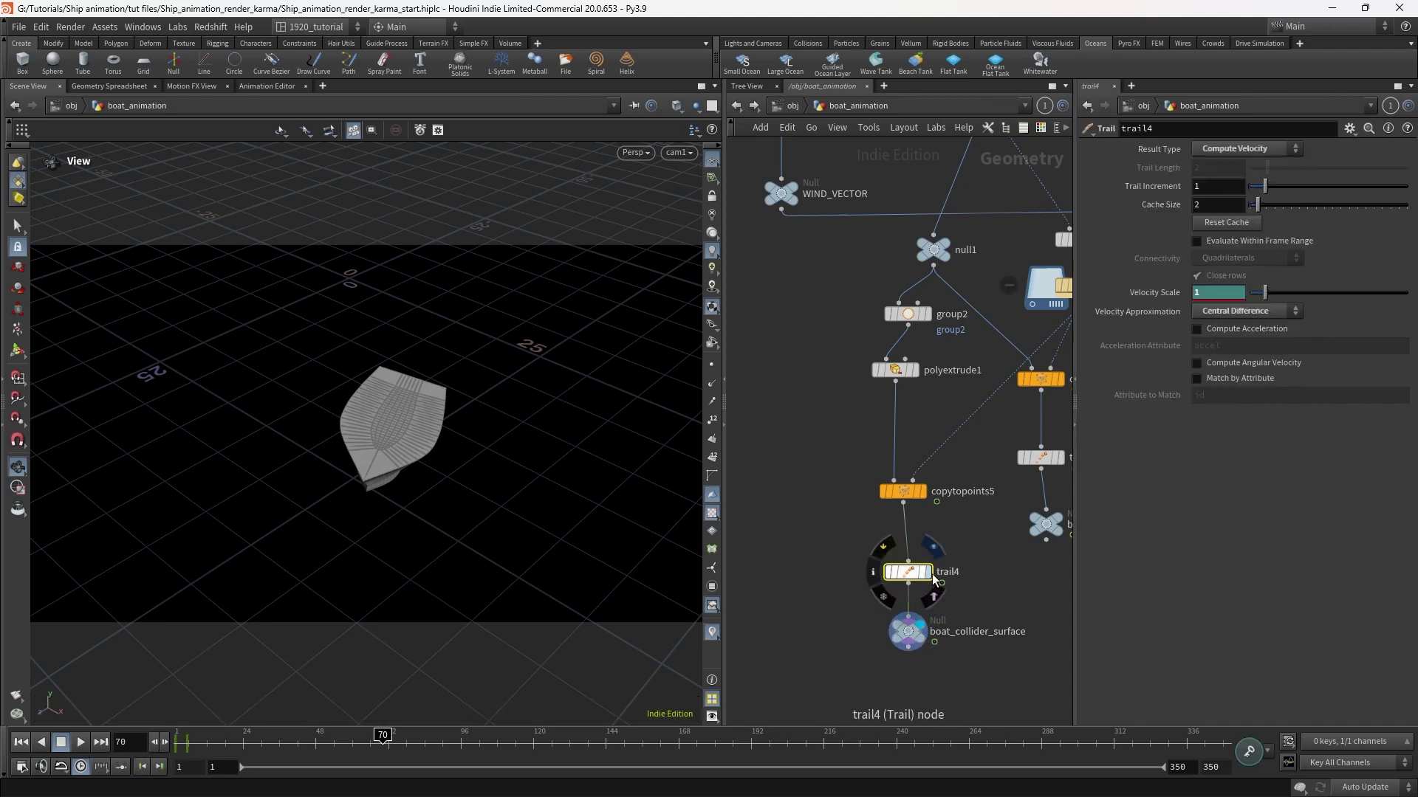
pyautogui.moveTo(917, 586)
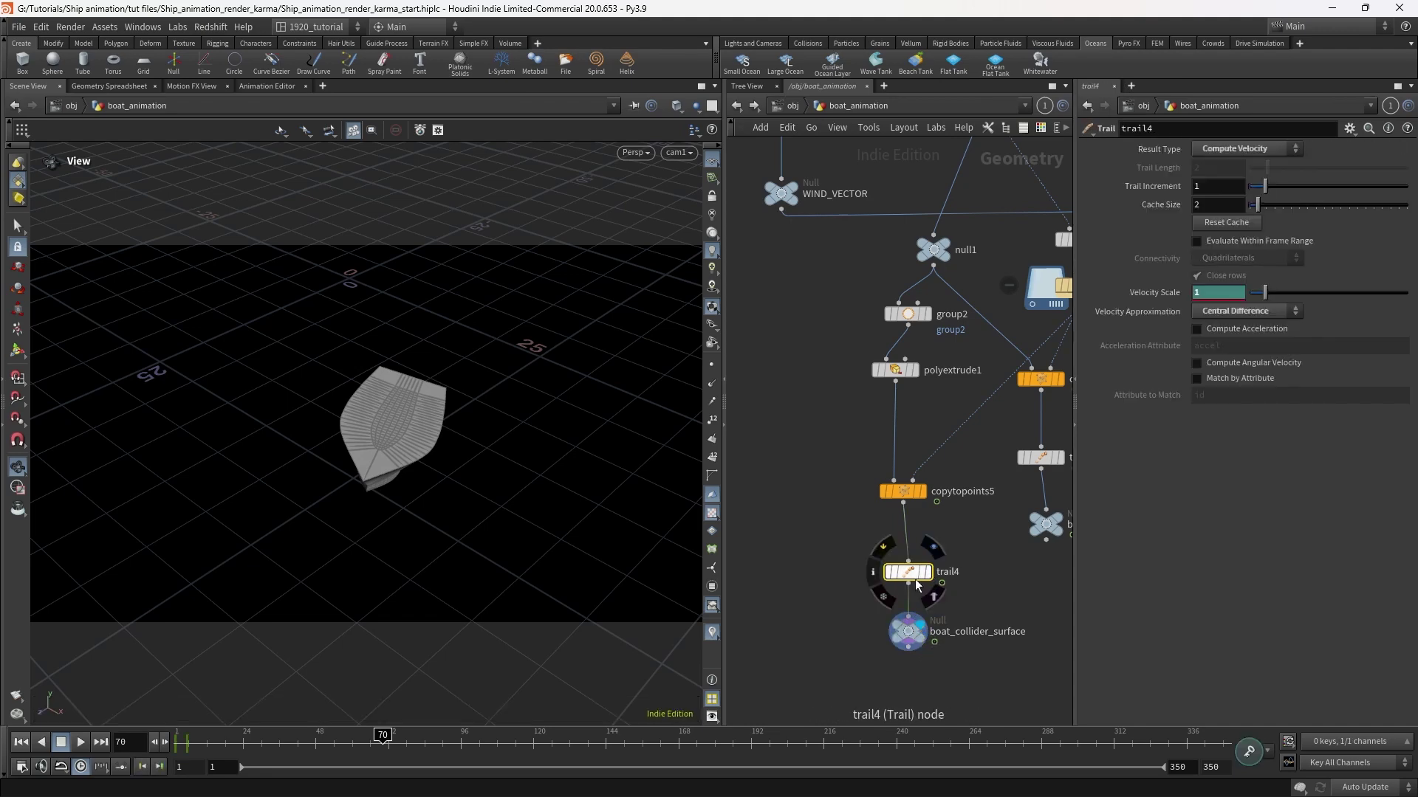
pyautogui.click(928, 634)
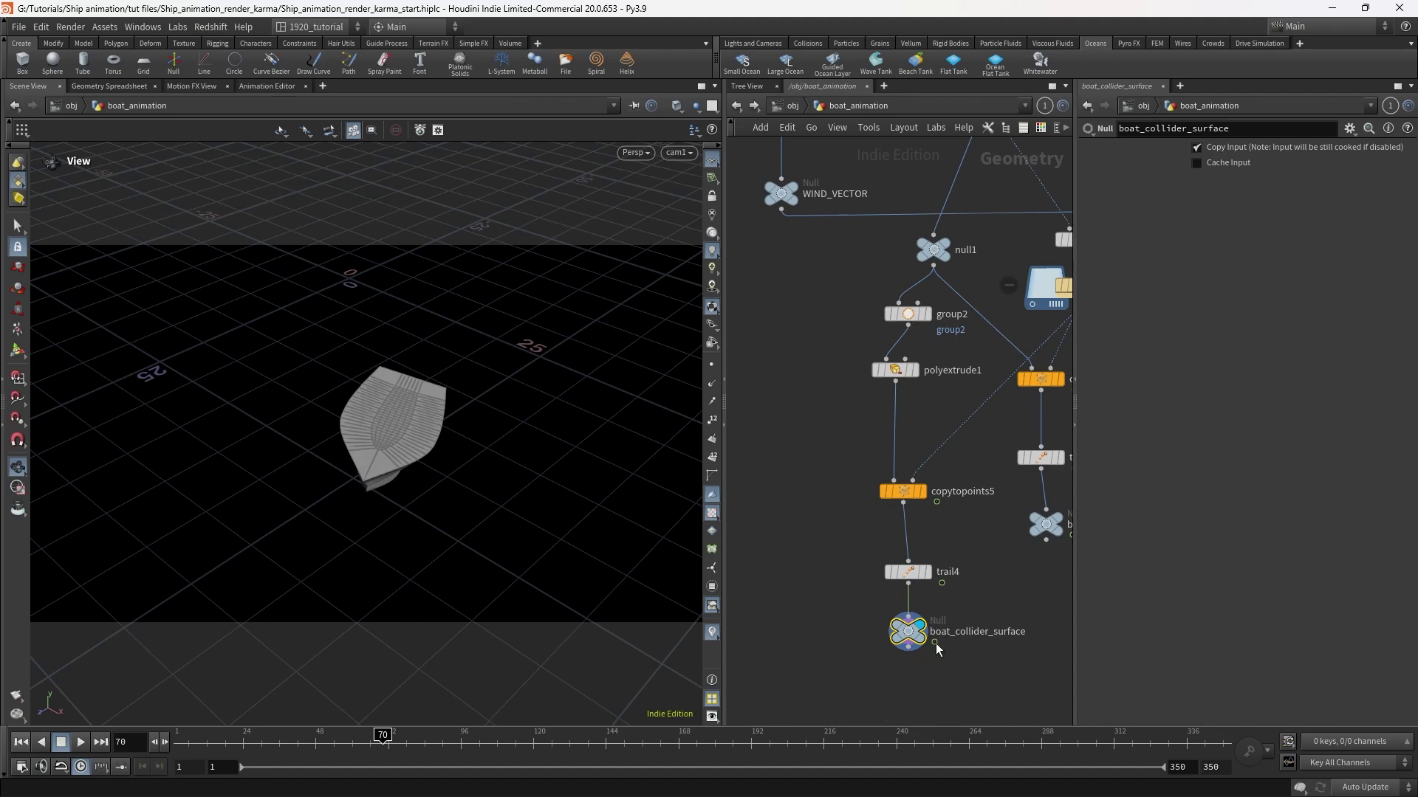
pyautogui.moveTo(947, 620)
pyautogui.click(908, 572)
pyautogui.click(910, 632)
pyautogui.click(913, 573)
pyautogui.click(910, 630)
pyautogui.click(919, 574)
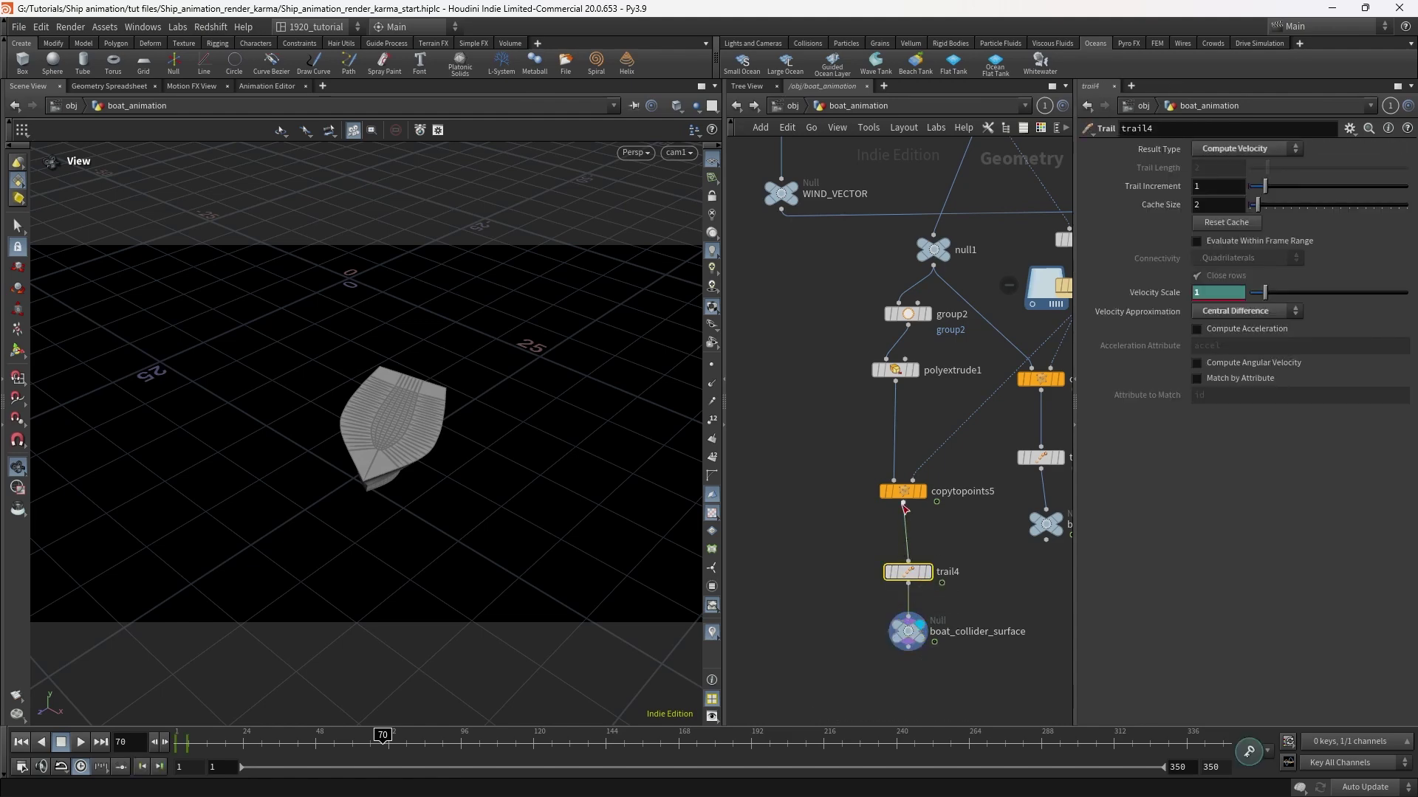
# - Branch a VDB from Polygons node off copytopoints5, place it beside trail4 and display it
pyautogui.click(902, 503)
pyautogui.click(788, 552)
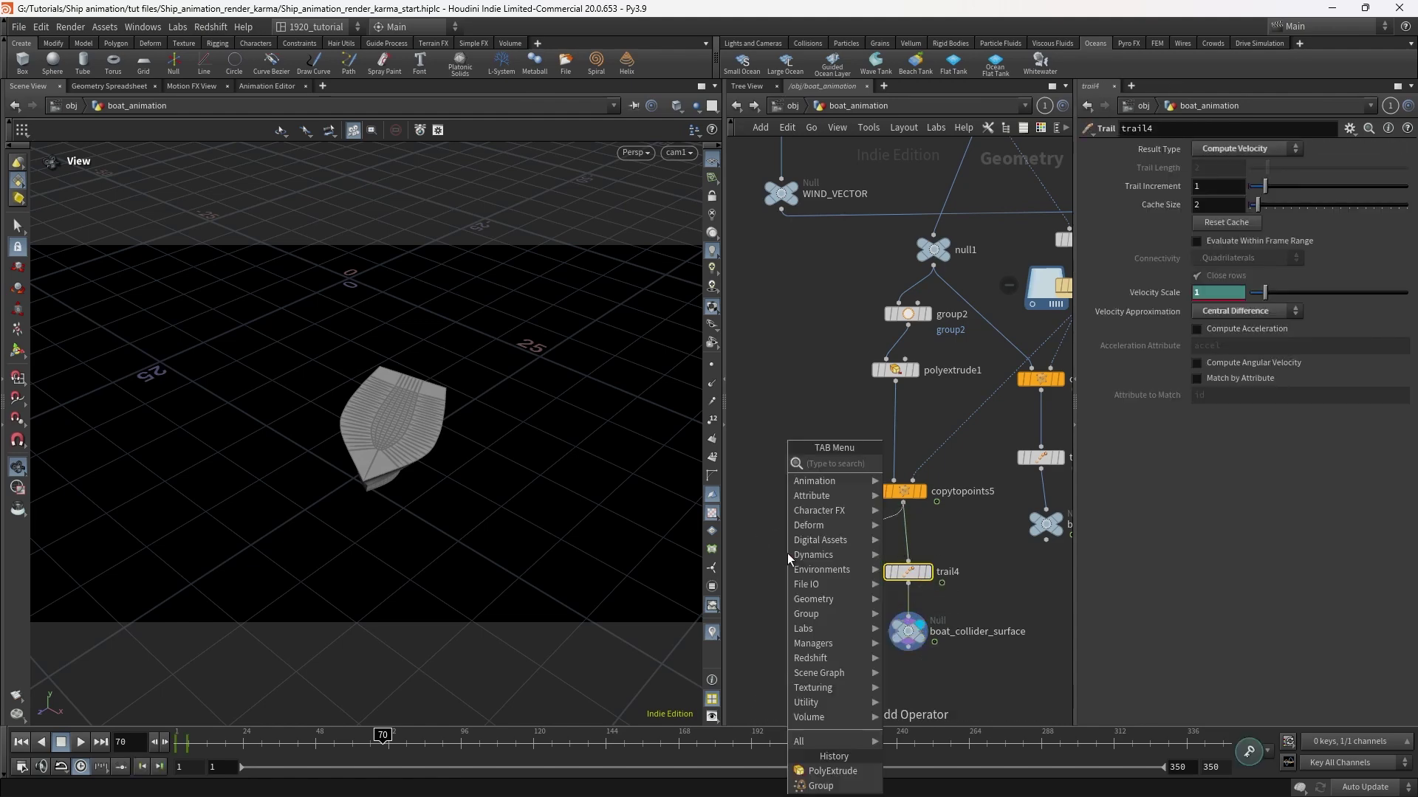
pyautogui.write('vdb')
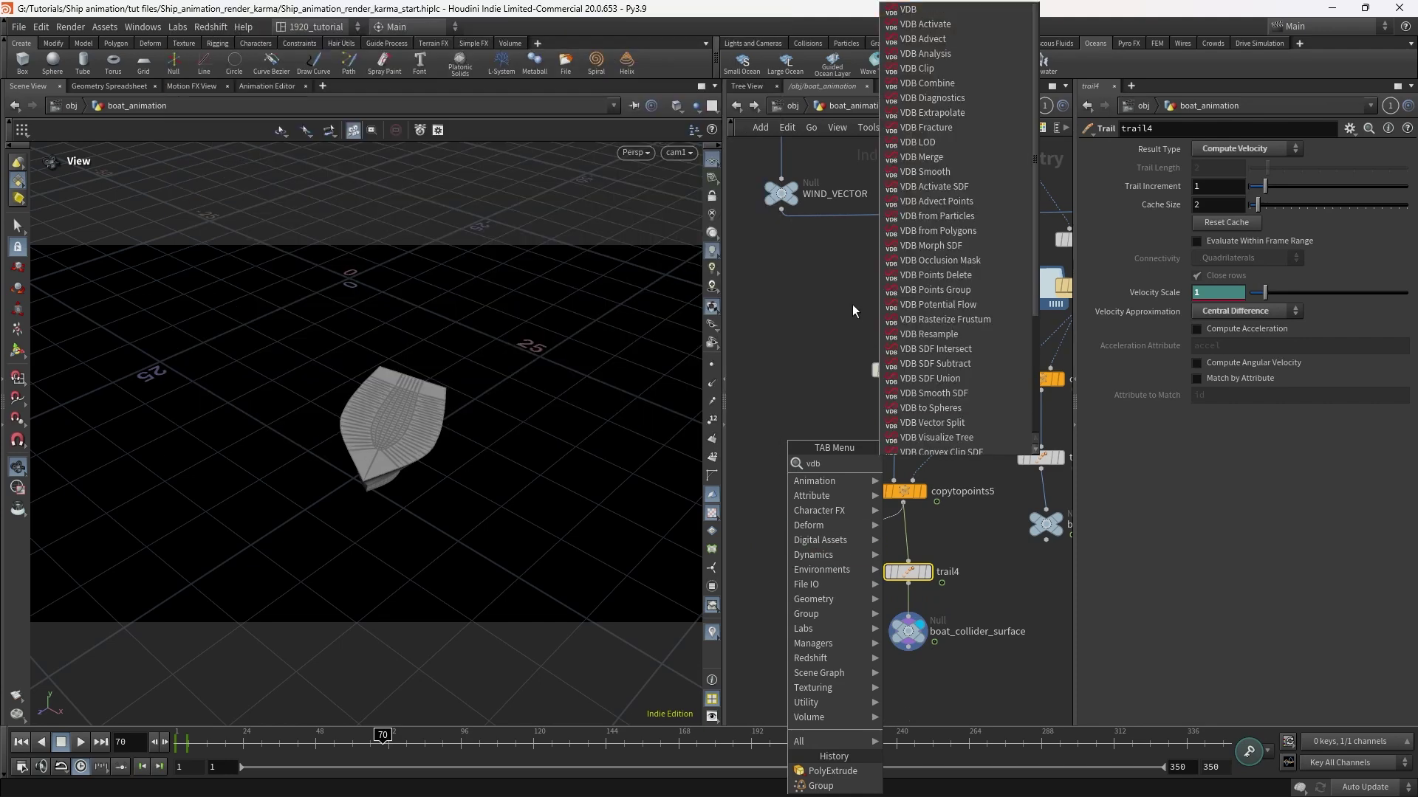
pyautogui.write(' f')
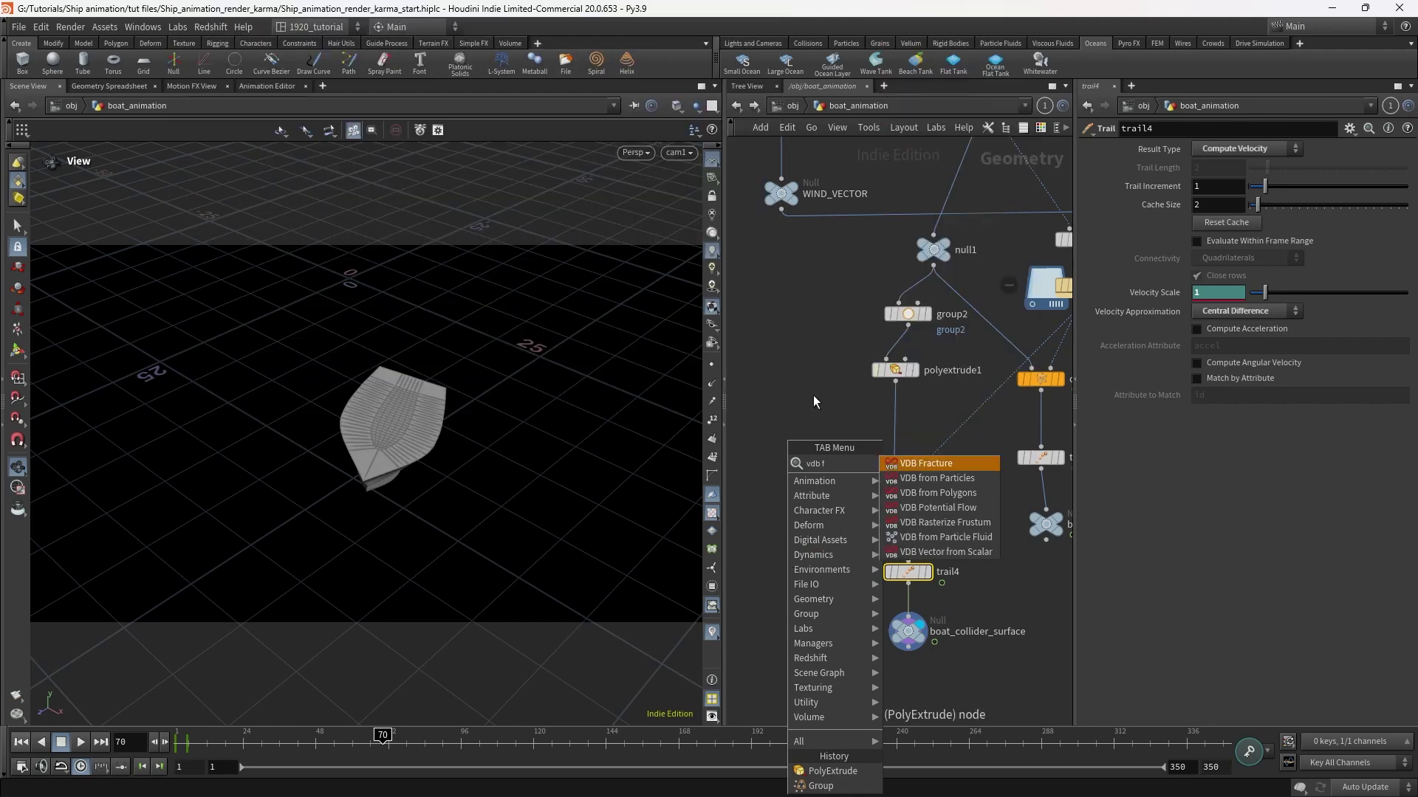
pyautogui.click(940, 496)
pyautogui.moveTo(785, 552); pyautogui.dragTo(799, 574)
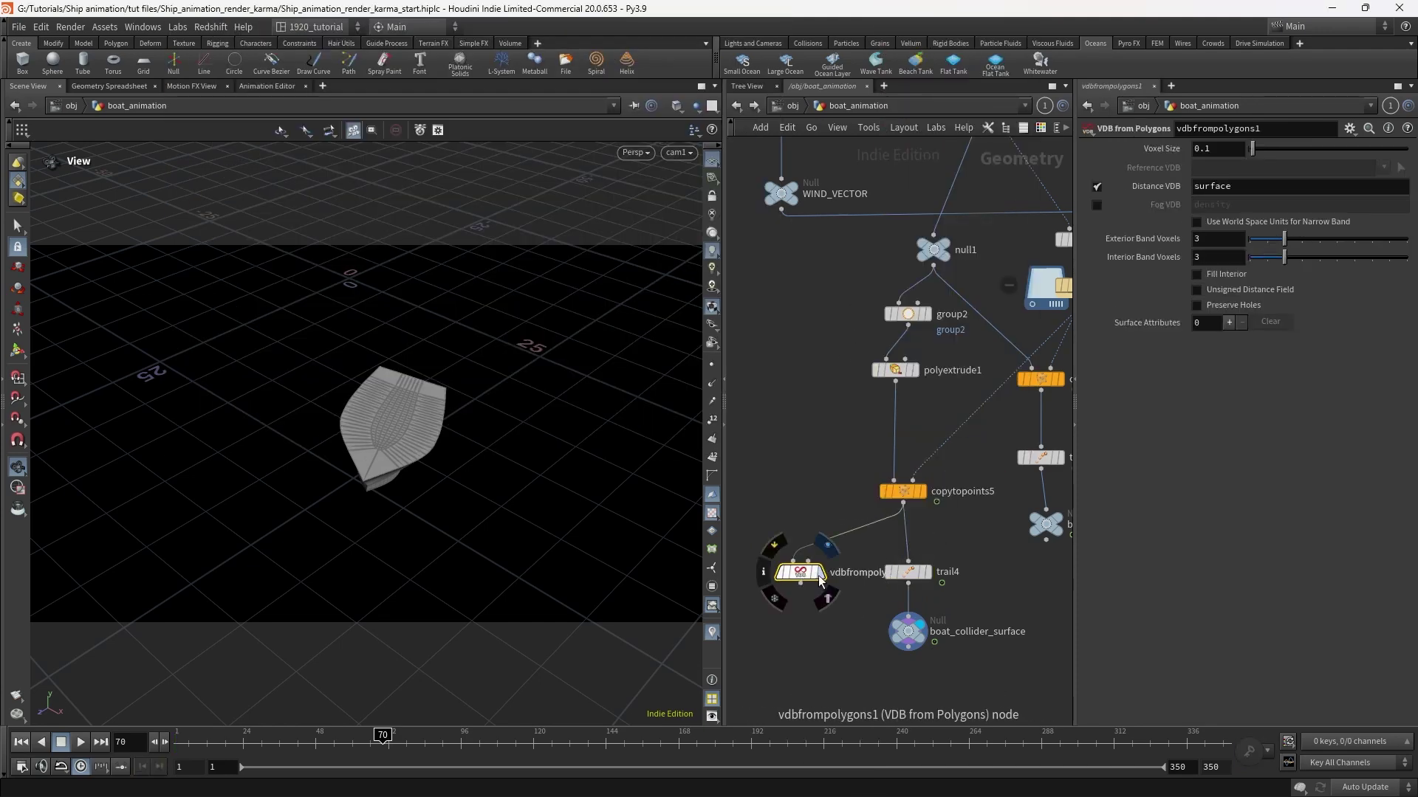
pyautogui.click(821, 578)
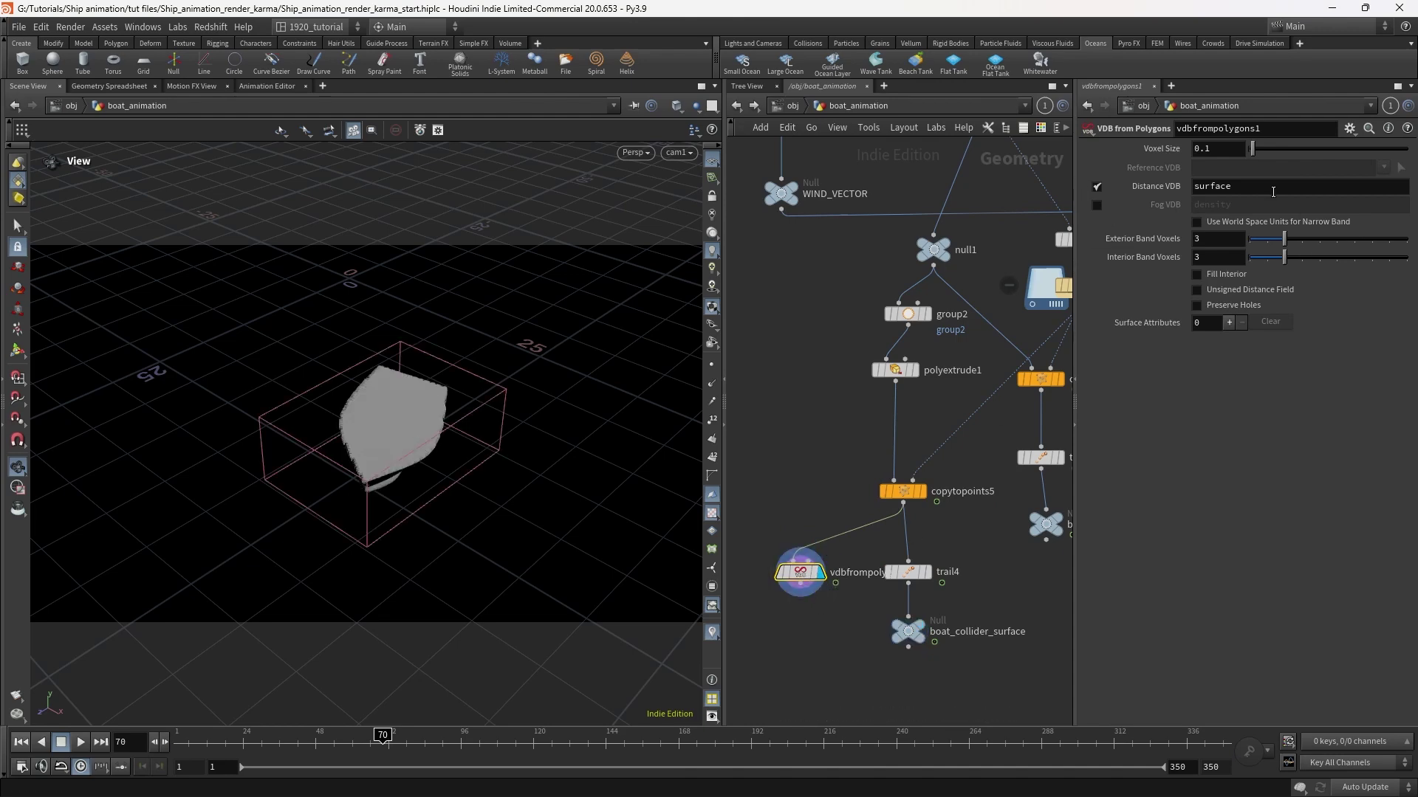
# - Set the VDB from Polygons voxel size to 0.05 and examine the resulting hull volume up close
pyautogui.write('.05')
pyautogui.press('Return')
pyautogui.moveTo(410, 430); pyautogui.dragTo(378, 441)
pyautogui.scroll(8, 432, 466)
pyautogui.scroll(-5, 443, 458)
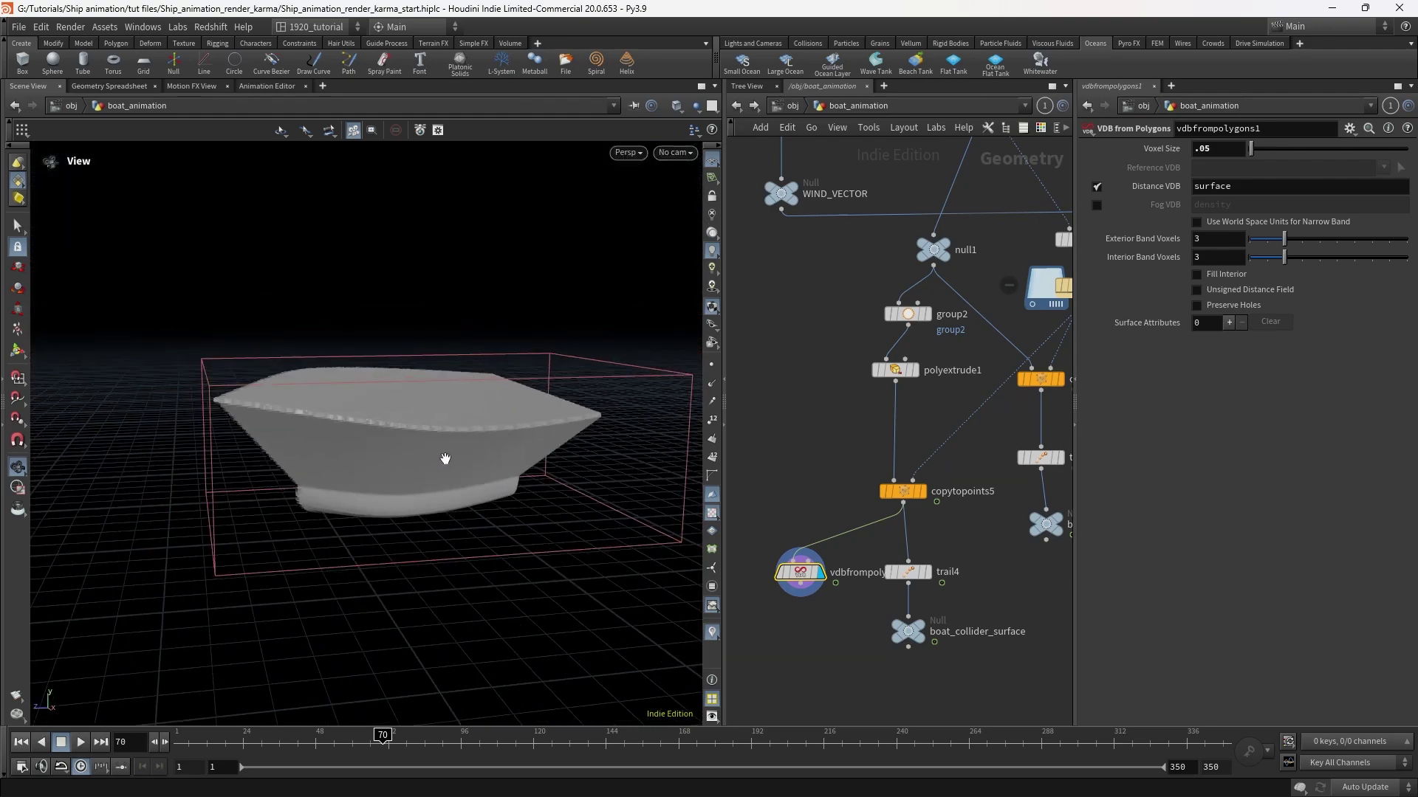
# - Duplicate the boat_collider_surface null beneath the VDB from Polygons node and rename the copy boat_collider_volume
pyautogui.keyDown('alt'); pyautogui.moveTo(915, 629); pyautogui.dragTo(800, 594); pyautogui.keyUp('alt')
pyautogui.doubleClick(887, 656)
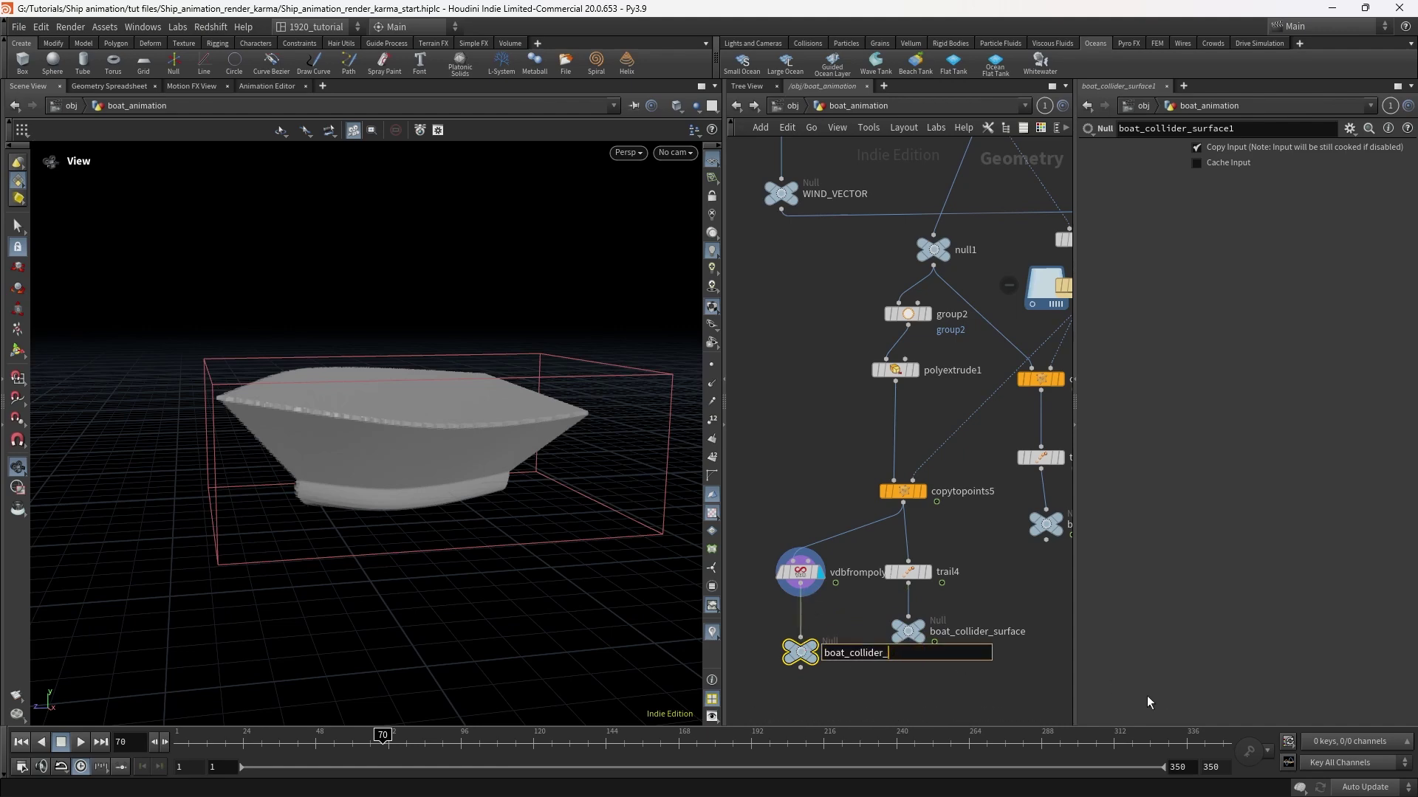
pyautogui.write('volume')
pyautogui.press('Return')
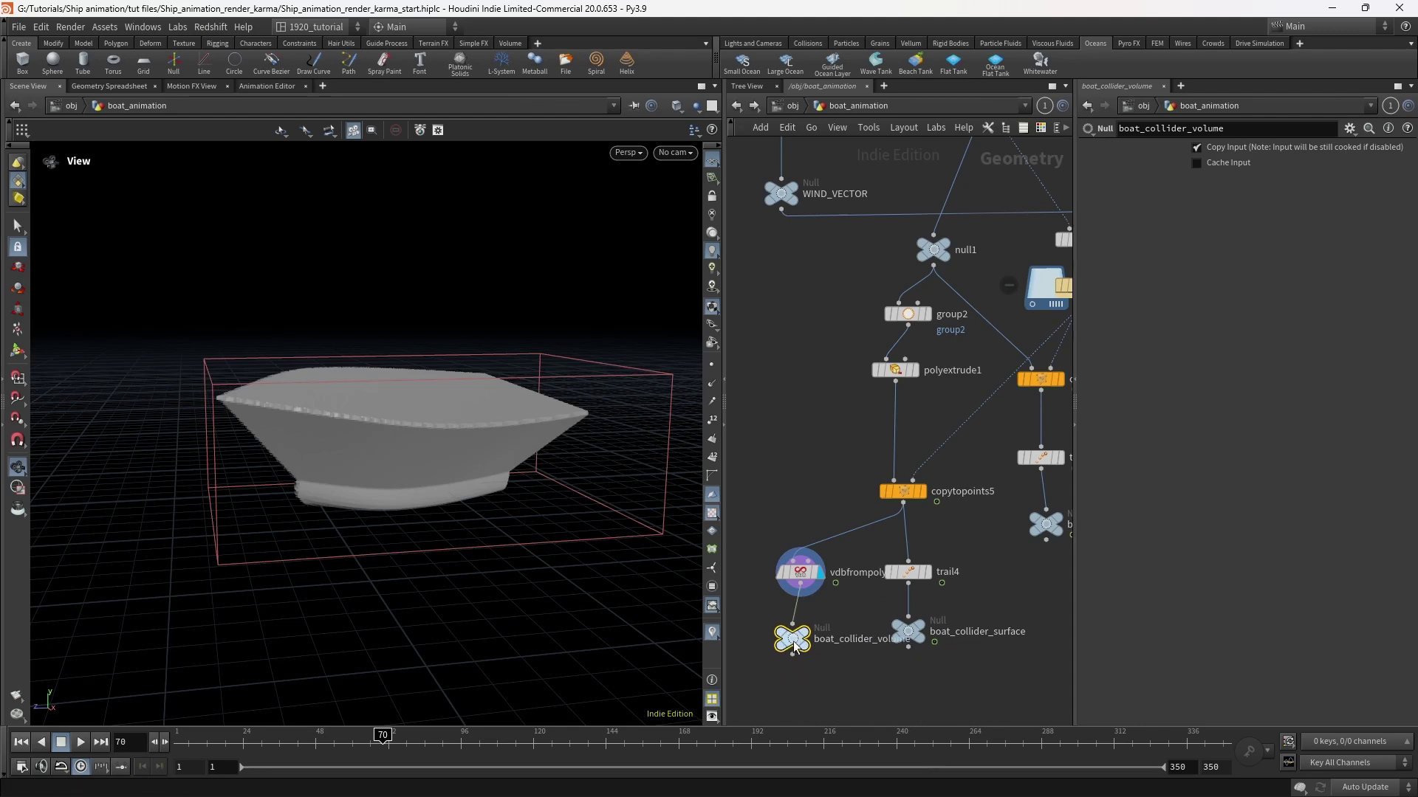
# - Go to frame 50 and refine the VDB from Polygons voxel size to 0.025
pyautogui.scroll(-3, 866, 623)
pyautogui.moveTo(866, 666); pyautogui.dragTo(893, 686, button='middle')
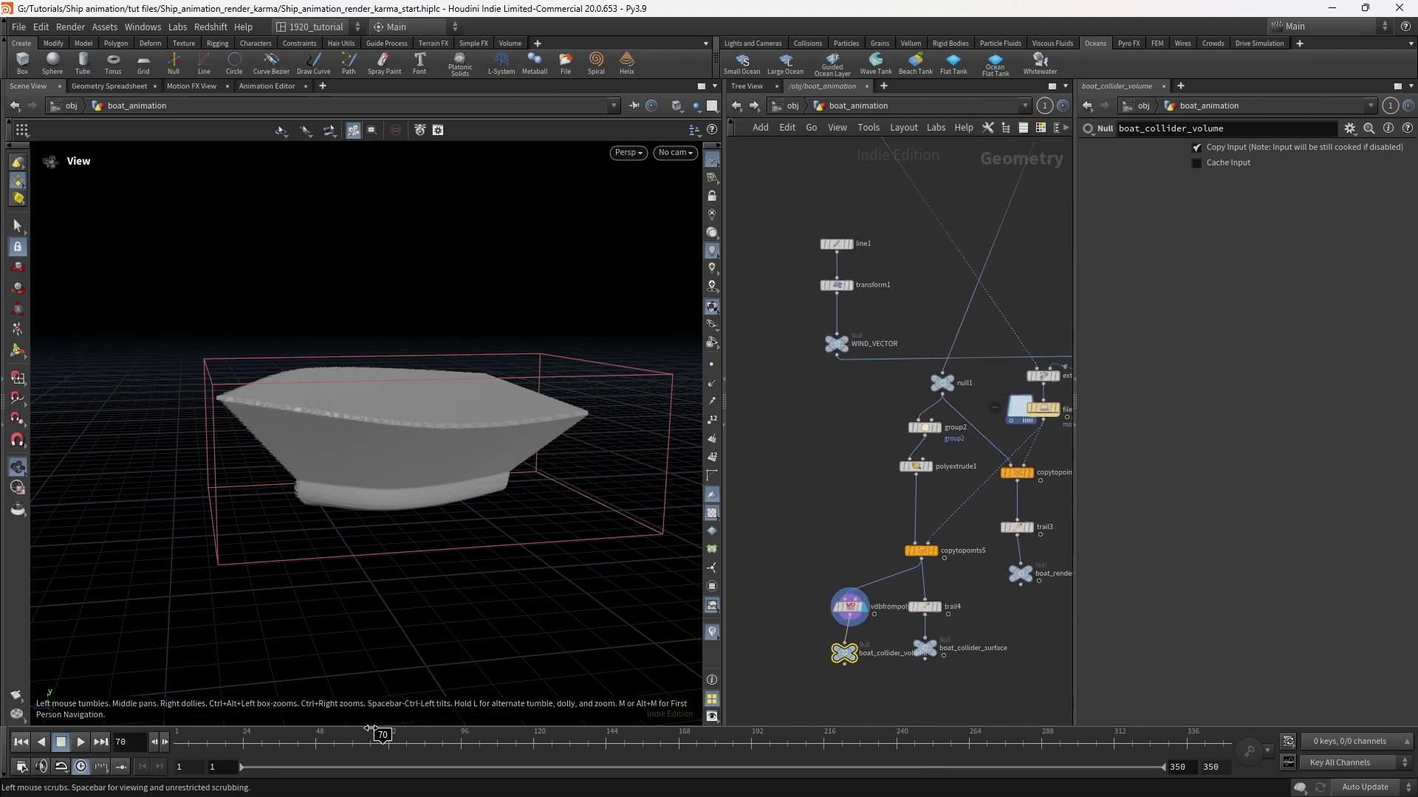
pyautogui.moveTo(377, 736); pyautogui.dragTo(322, 736)
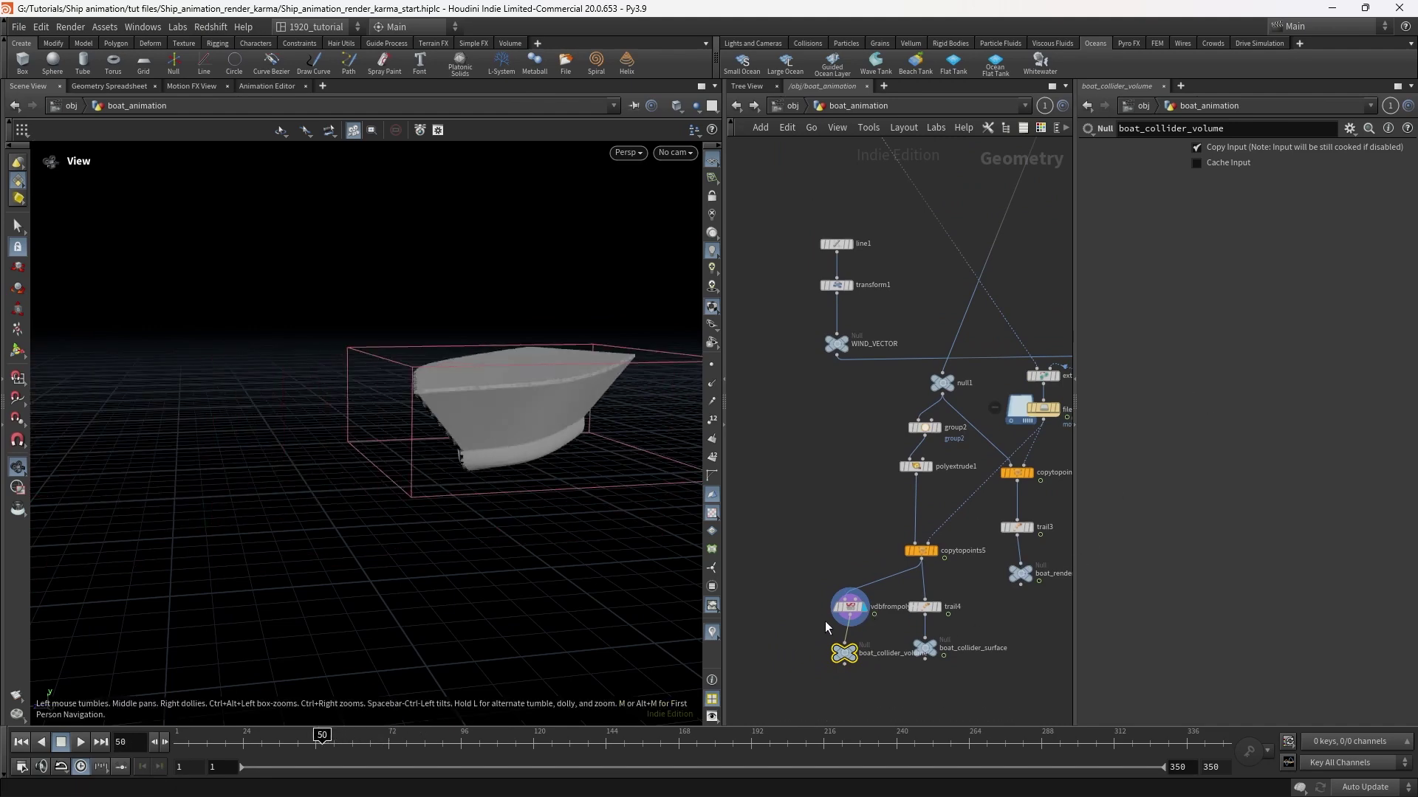
pyautogui.click(849, 607)
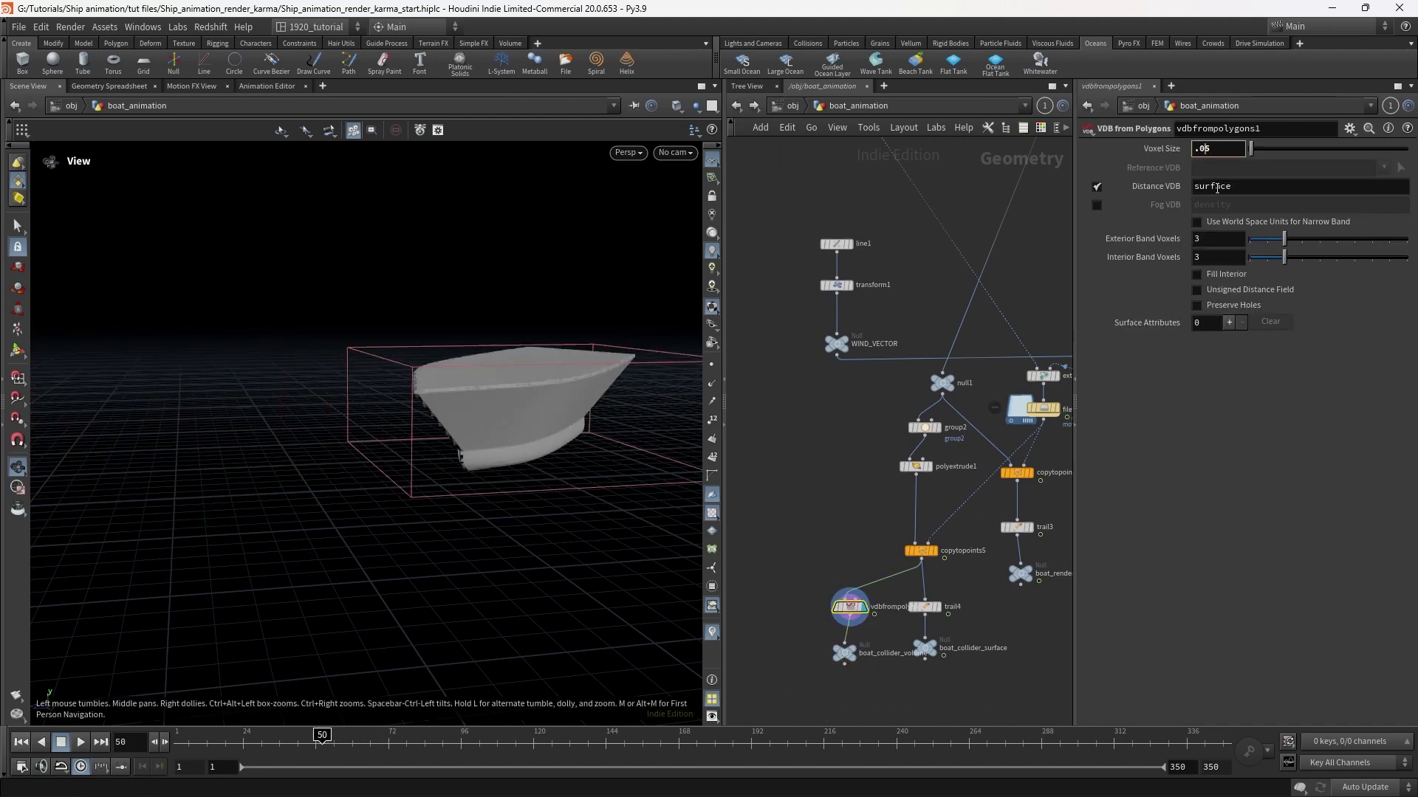
pyautogui.press('Return')
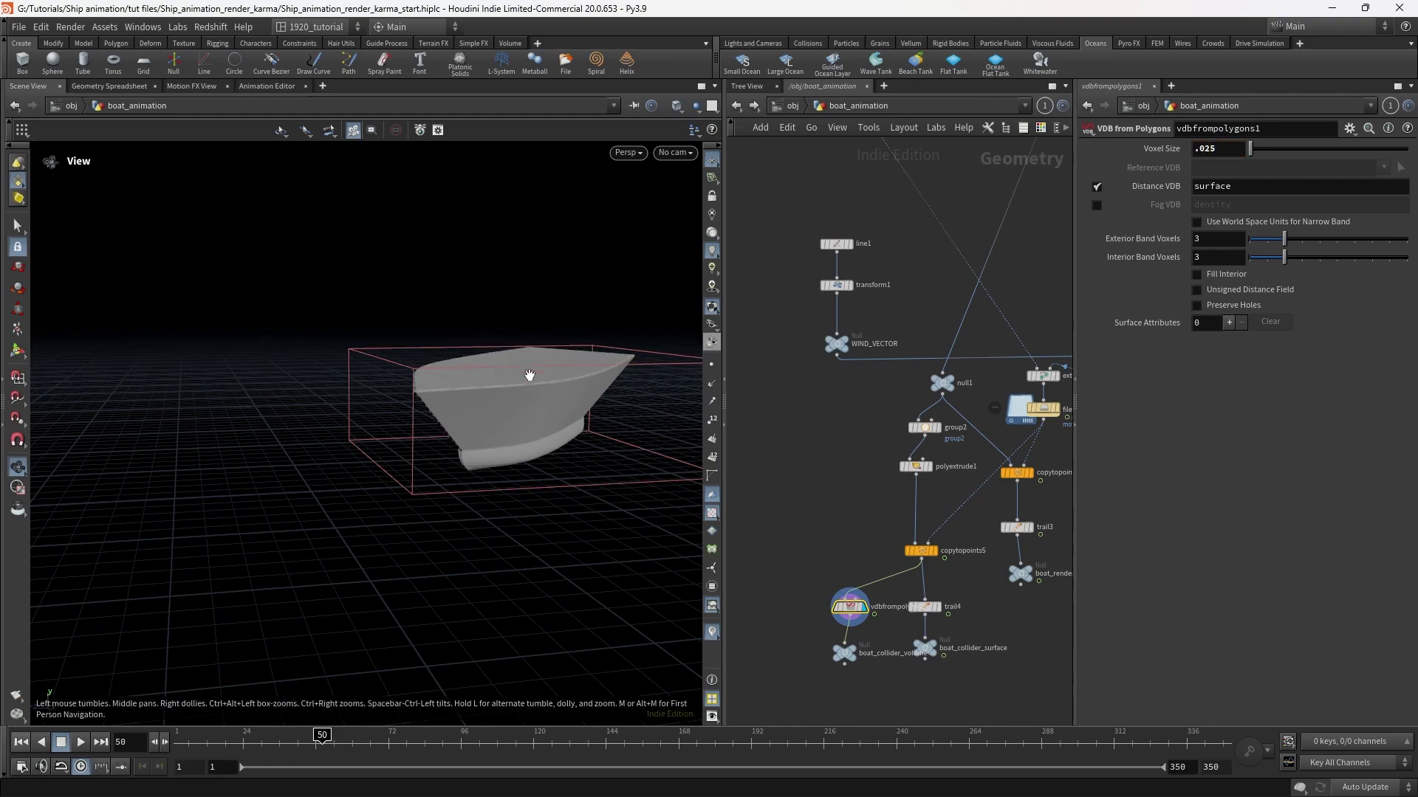
pyautogui.moveTo(535, 376); pyautogui.dragTo(477, 476)
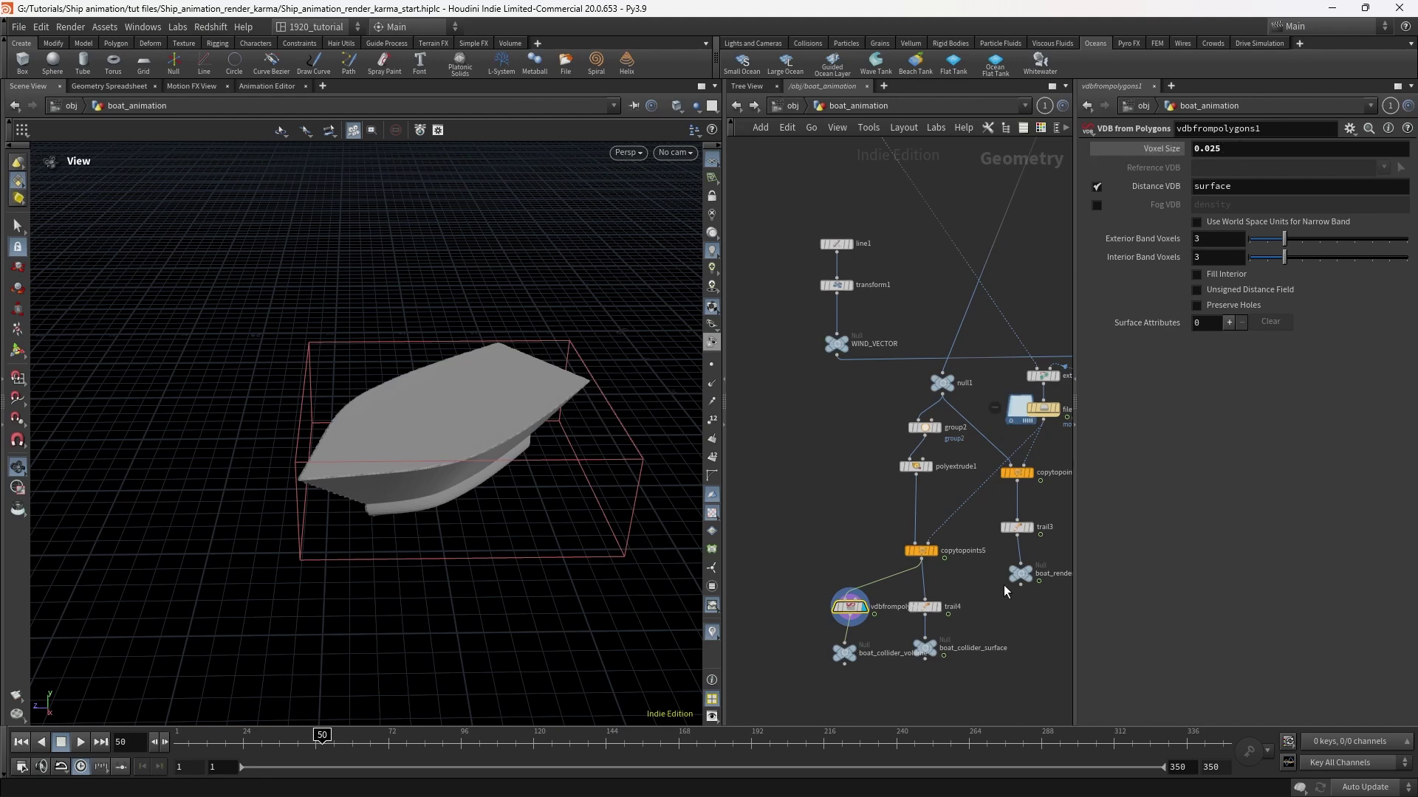
# - Review the whole boat_animation node network and view the collider hull through cam1
pyautogui.scroll(-4, 970, 627)
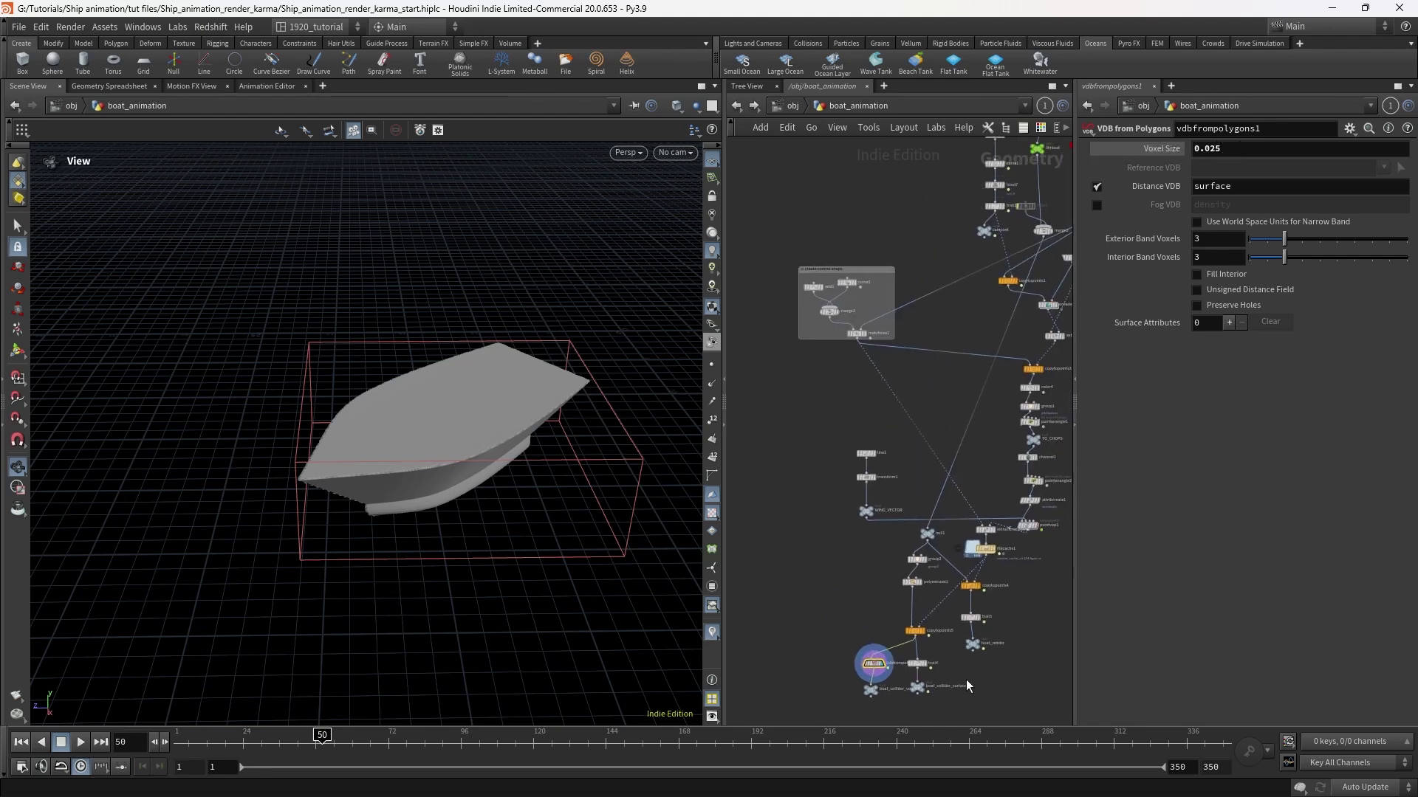
pyautogui.moveTo(908, 699)
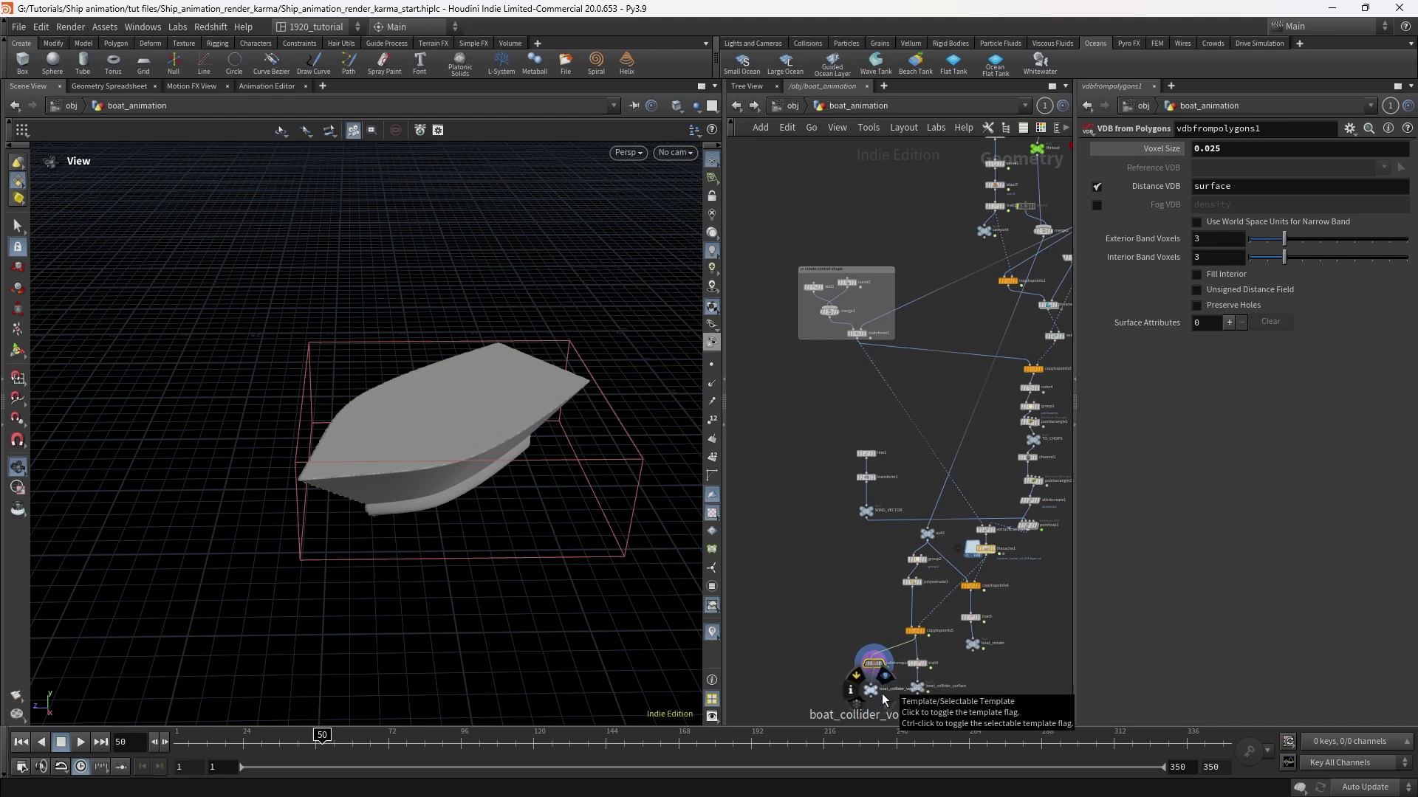
pyautogui.scroll(-5, 897, 428)
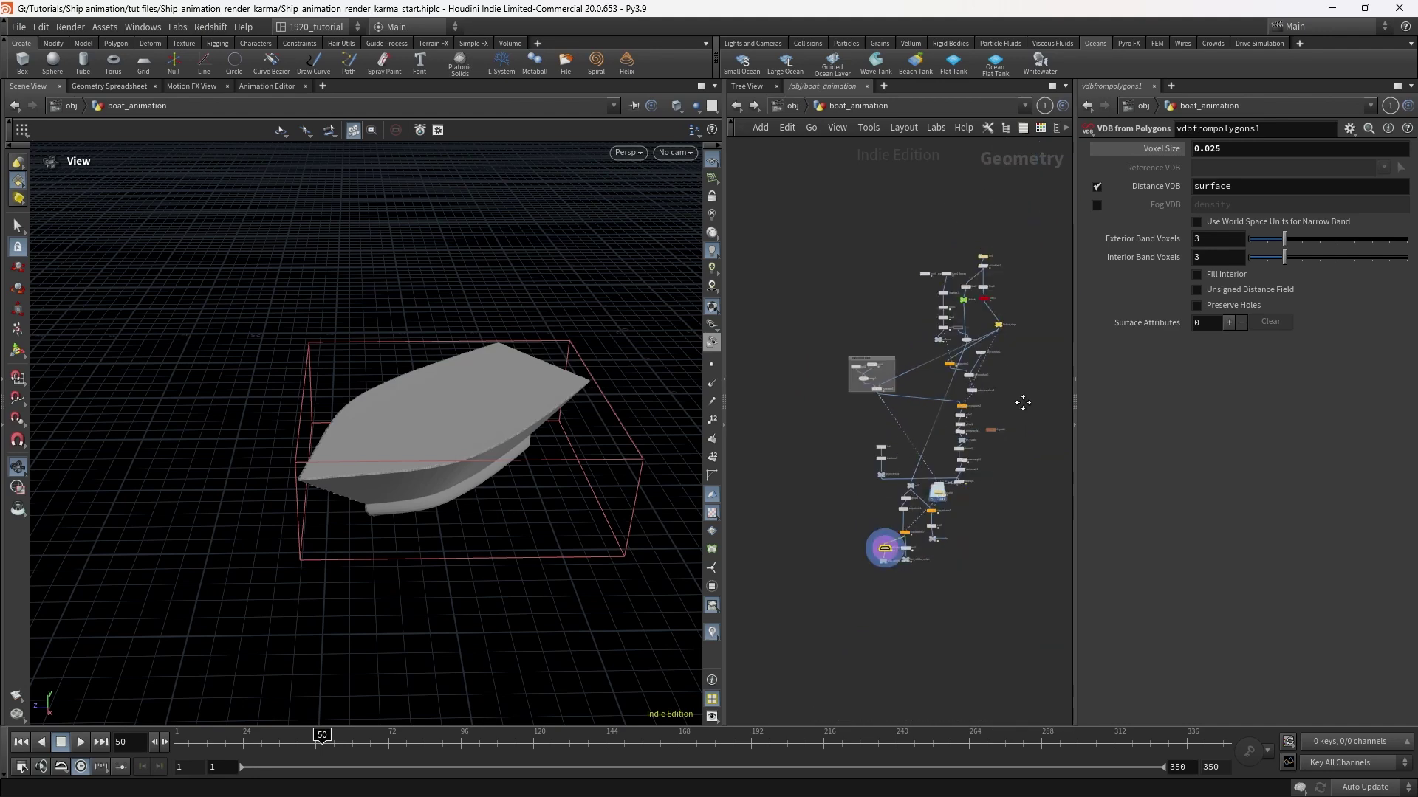
pyautogui.moveTo(1019, 415); pyautogui.dragTo(960, 503, button='middle')
pyautogui.scroll(3, 903, 418)
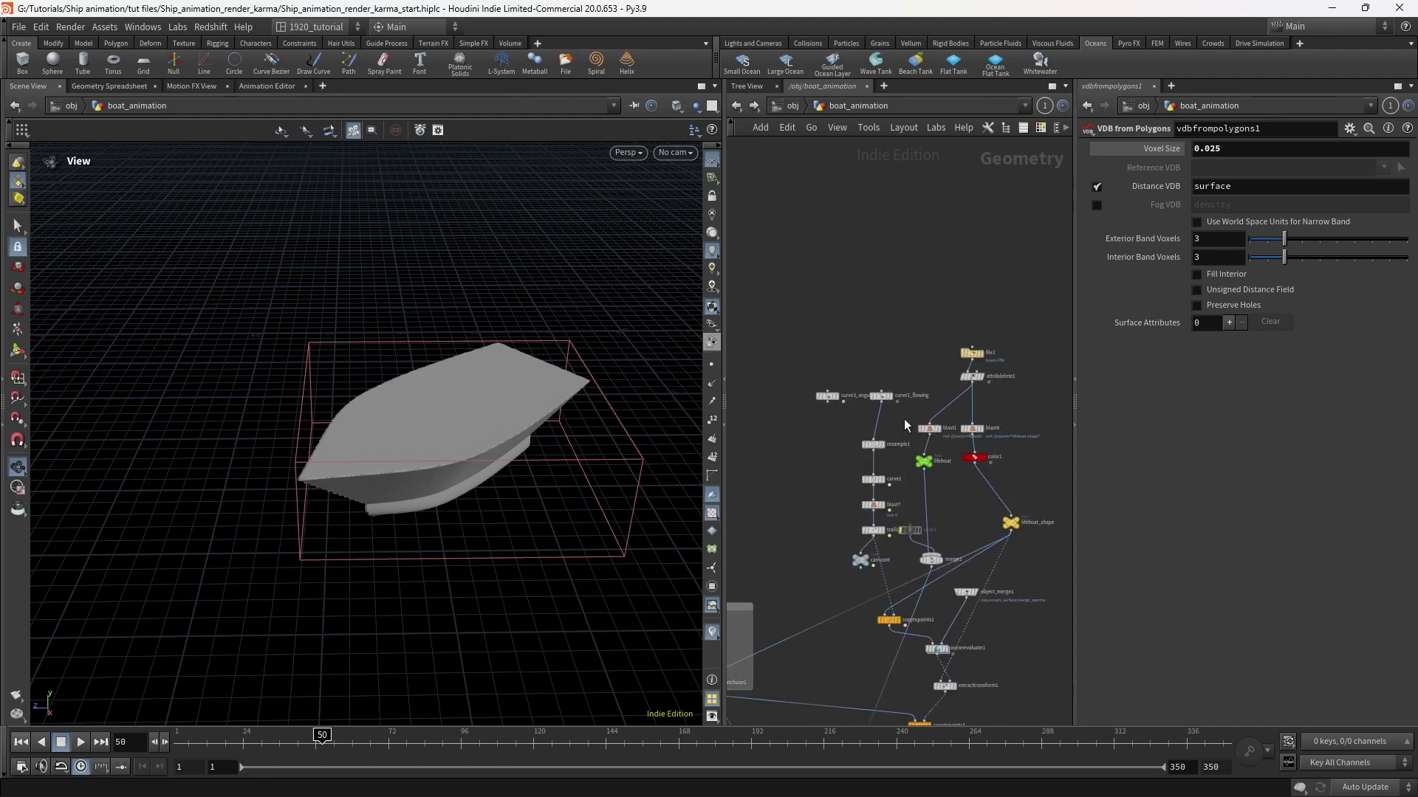
pyautogui.click(676, 156)
pyautogui.click(691, 223)
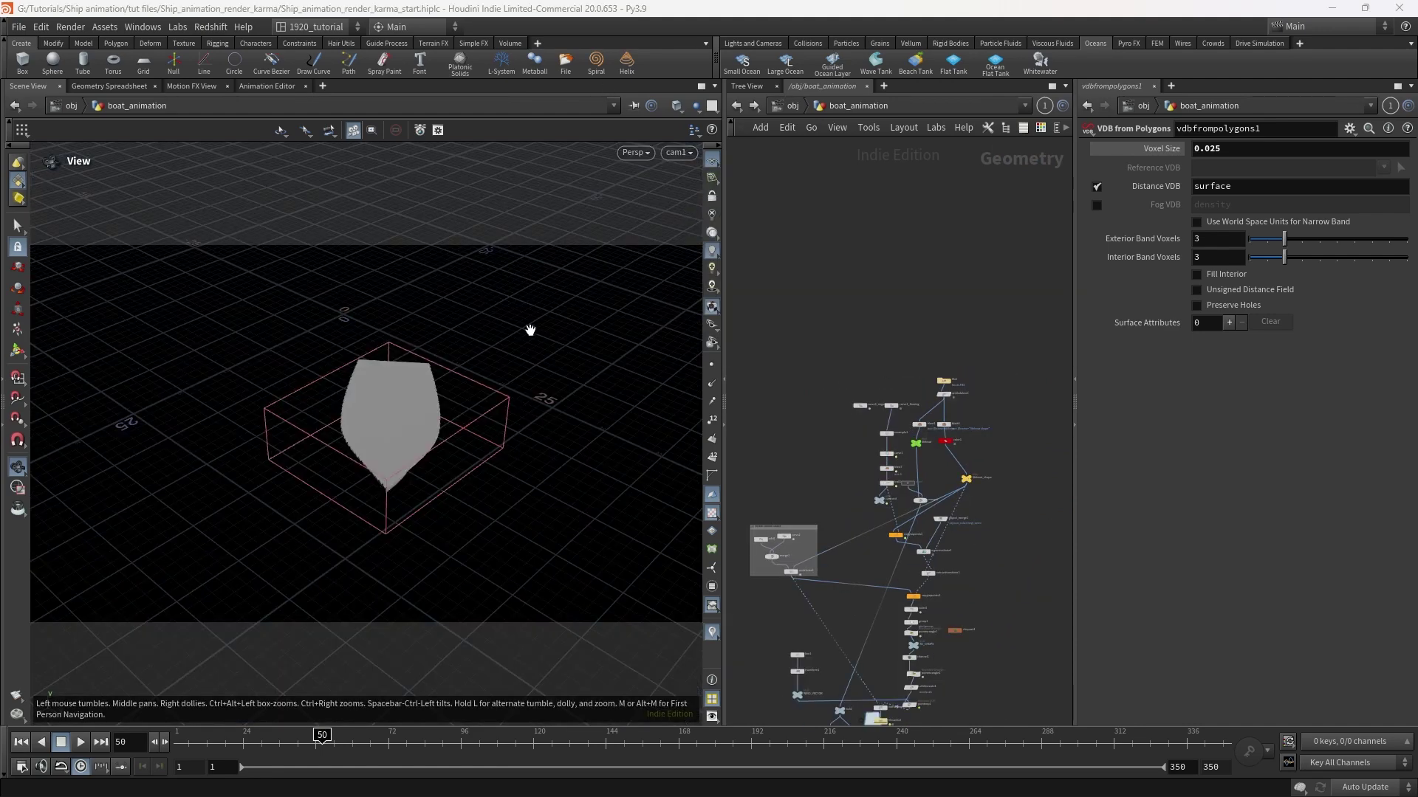
# - Leave the camera view, display curve1_flowing and examine the full boat path from farther away
pyautogui.moveTo(530, 330); pyautogui.dragTo(525, 351)
pyautogui.scroll(5, 896, 413)
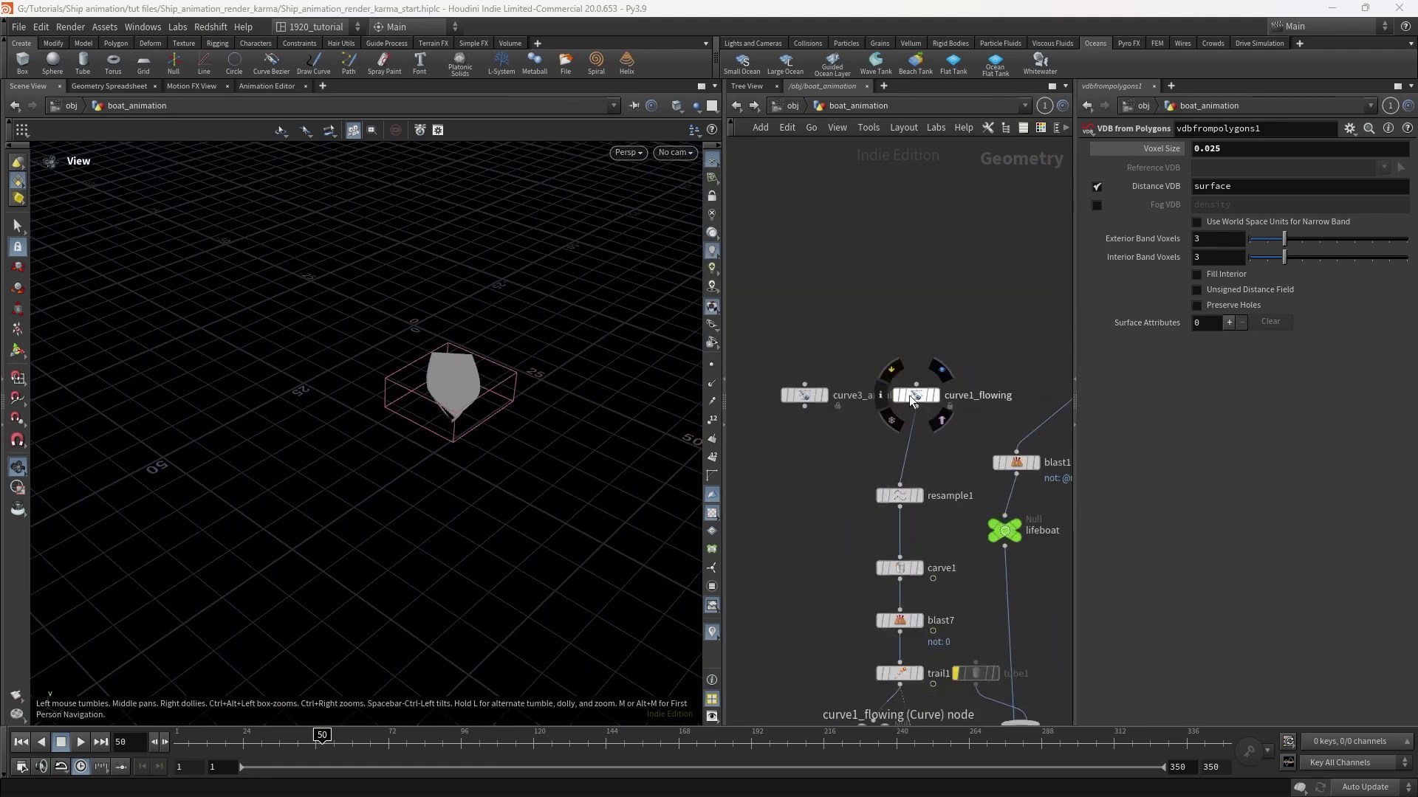
pyautogui.click(910, 396)
pyautogui.click(933, 397)
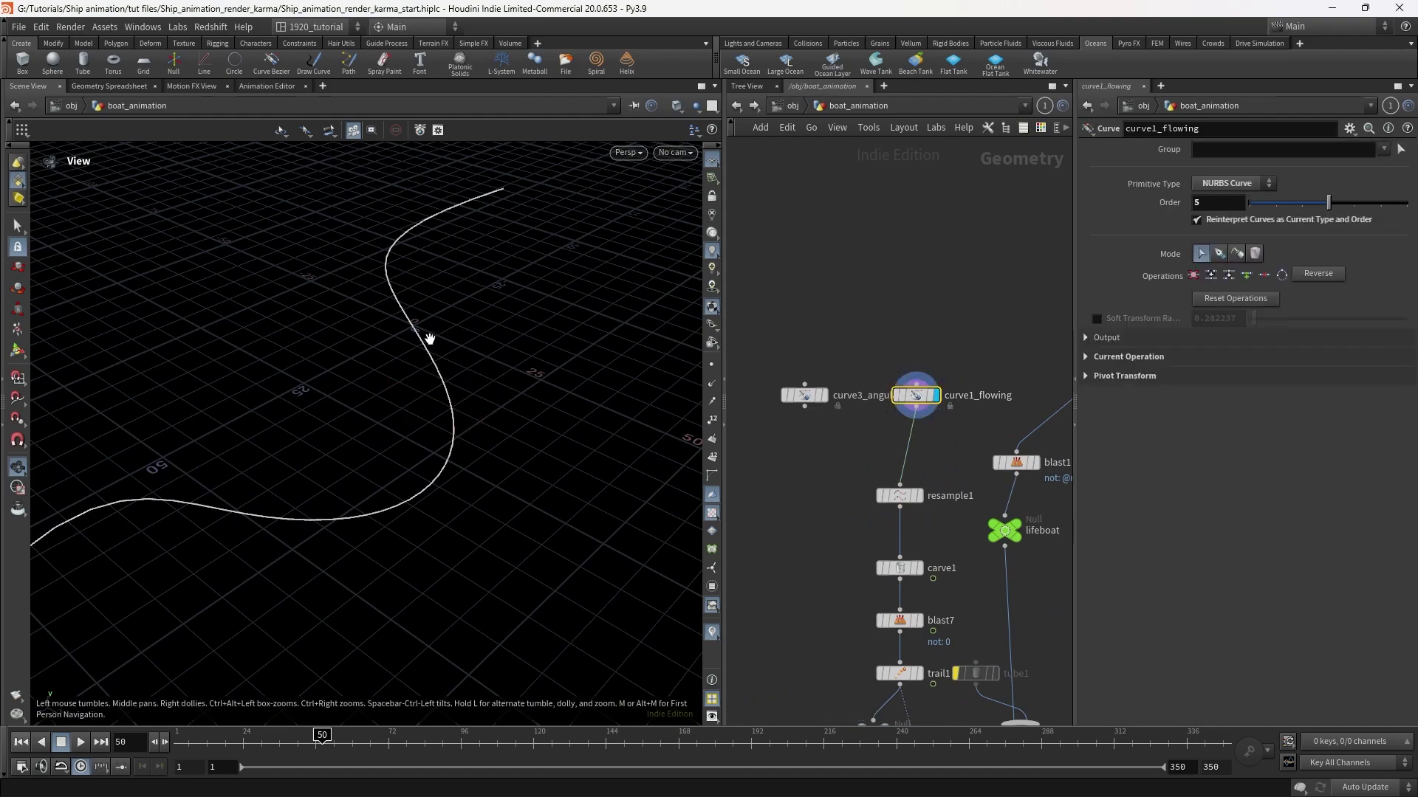
pyautogui.scroll(-10, 429, 339)
pyautogui.moveTo(433, 317); pyautogui.dragTo(486, 458, button='middle')
pyautogui.moveTo(486, 459); pyautogui.dragTo(419, 423)
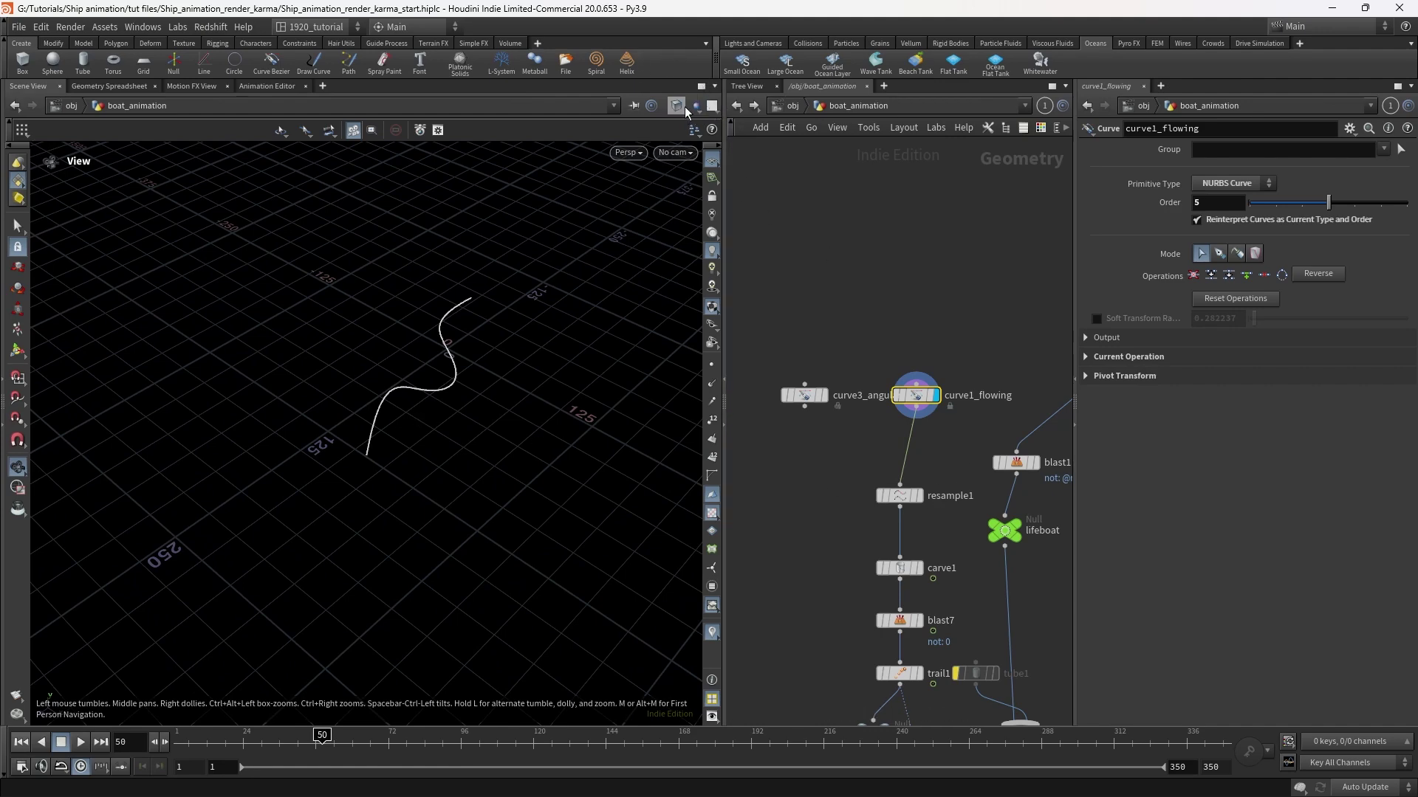
# - Show the other scene objects in the viewport and examine how curve1_flowing sits on the ocean surface
pyautogui.click(694, 107)
pyautogui.click(719, 123)
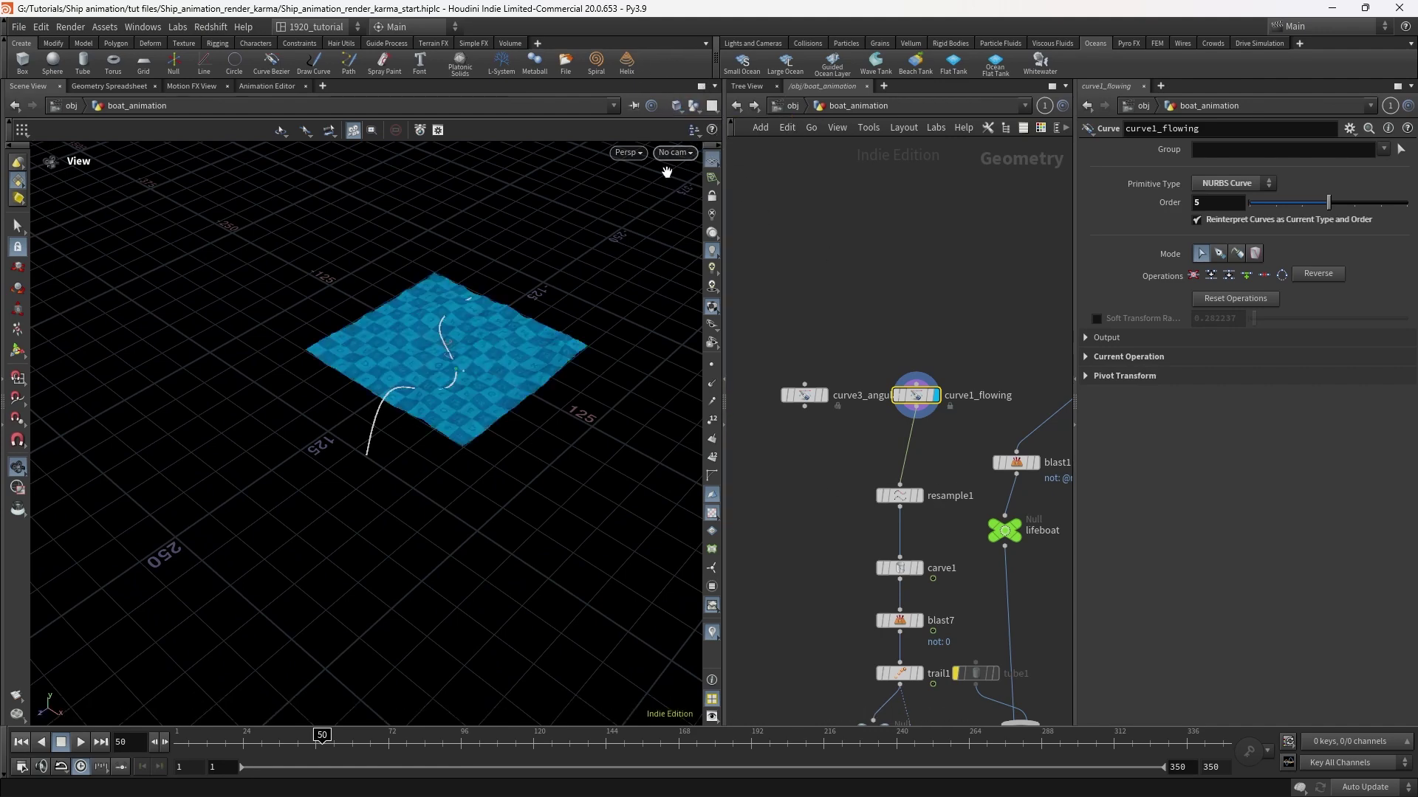
pyautogui.moveTo(461, 376)
pyautogui.mouseDown()
pyautogui.moveTo(443, 393)
pyautogui.moveTo(461, 403)
pyautogui.mouseUp()
pyautogui.moveTo(461, 403); pyautogui.dragTo(467, 460, button='middle')
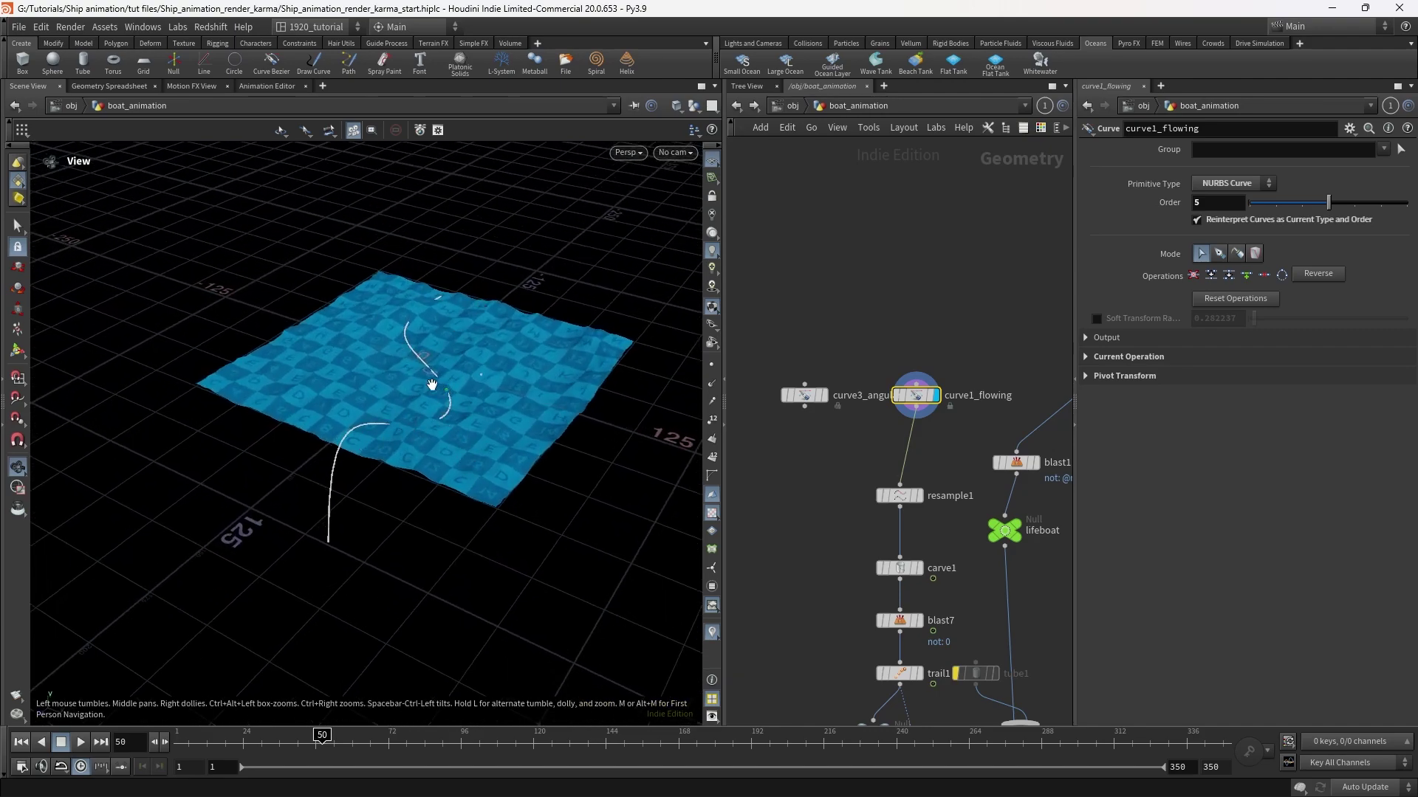
pyautogui.moveTo(477, 453)
pyautogui.mouseDown()
pyautogui.moveTo(431, 408)
pyautogui.moveTo(446, 392)
pyautogui.moveTo(453, 481)
pyautogui.moveTo(519, 443)
pyautogui.moveTo(496, 434)
pyautogui.mouseUp()
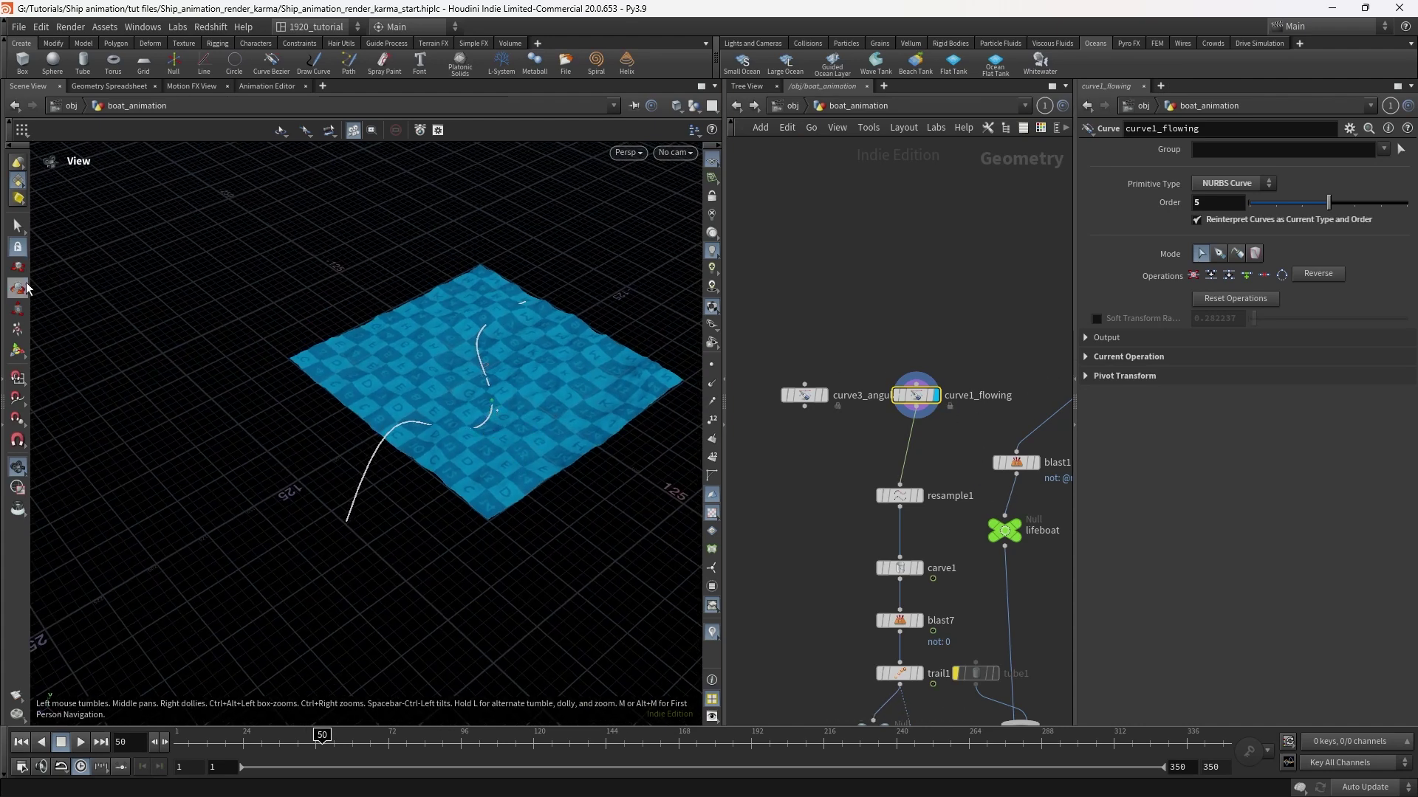
# - Edit curve1_flowing's control points and reshape the middle of the path, undoing the first trial move
pyautogui.press('Return')
pyautogui.click(486, 452)
pyautogui.moveTo(487, 484); pyautogui.dragTo(448, 434)
pyautogui.hotkey('ctrl', 'z')
pyautogui.keyDown('alt'); pyautogui.moveTo(533, 336); pyautogui.dragTo(513, 370); pyautogui.keyUp('alt')
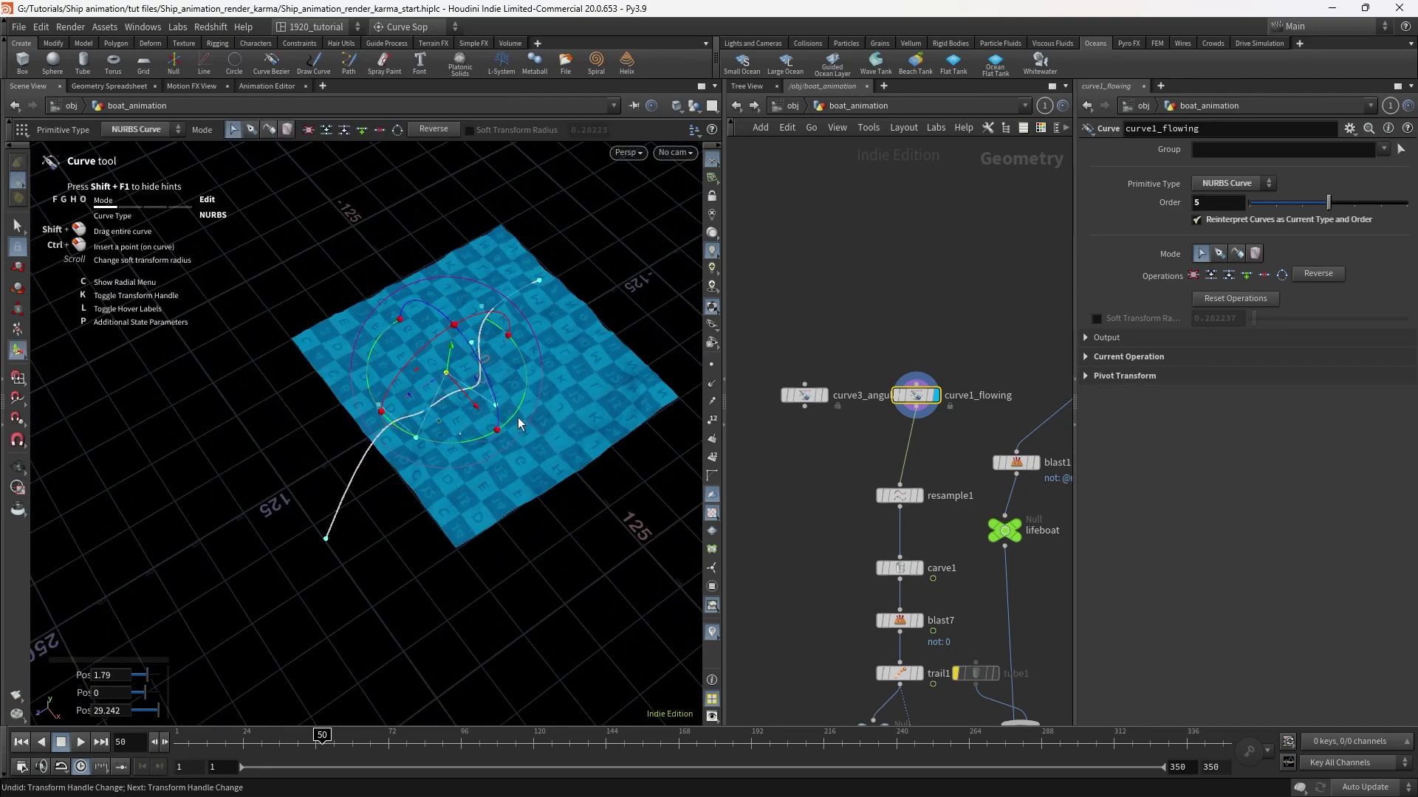
pyautogui.click(496, 406)
pyautogui.press('Delete')
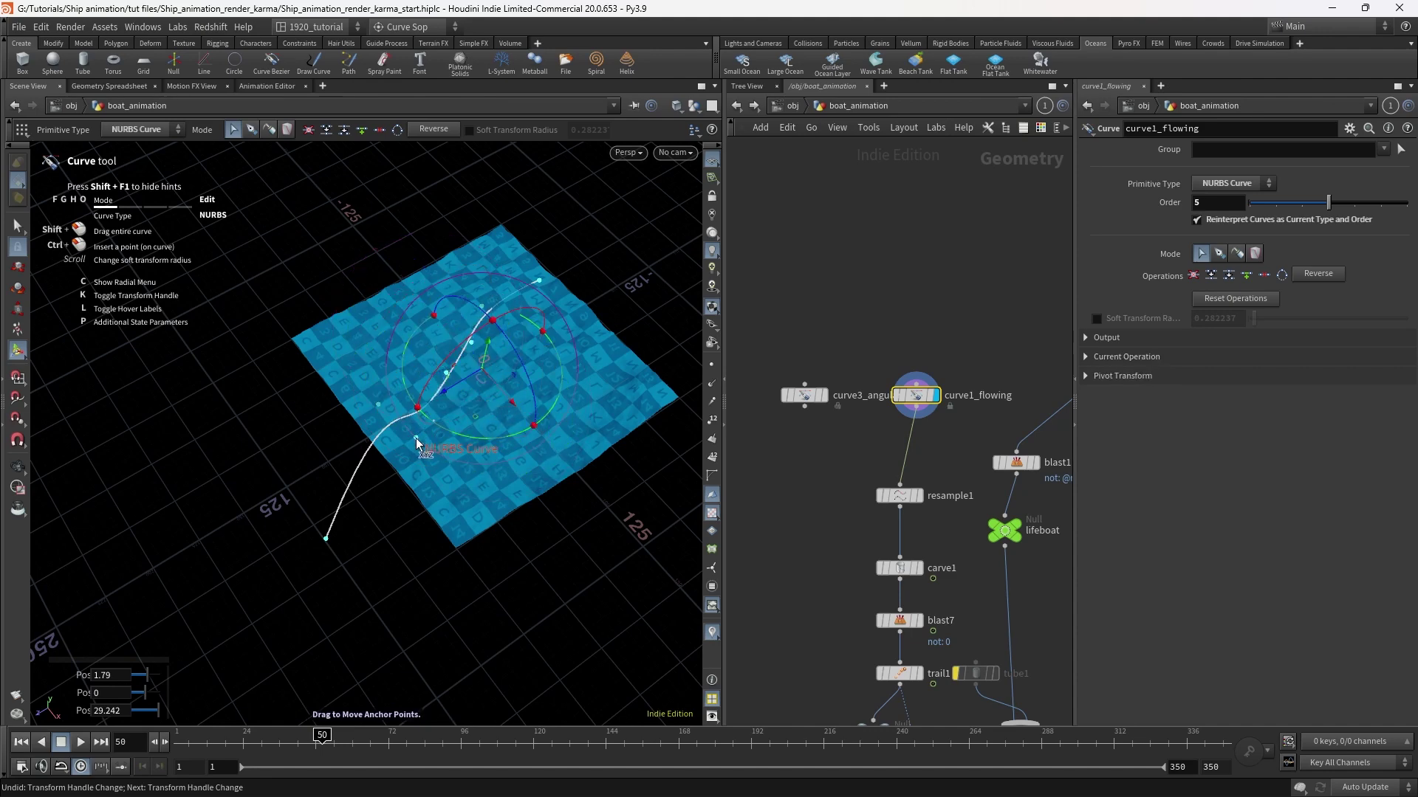
# - Move the near end of curve1_flowing inward so the path stays within the ocean patch
pyautogui.click(415, 438)
pyautogui.moveTo(406, 489); pyautogui.dragTo(465, 457)
pyautogui.click(326, 538)
pyautogui.moveTo(315, 588); pyautogui.dragTo(341, 428)
pyautogui.click(447, 374)
pyautogui.press('Delete')
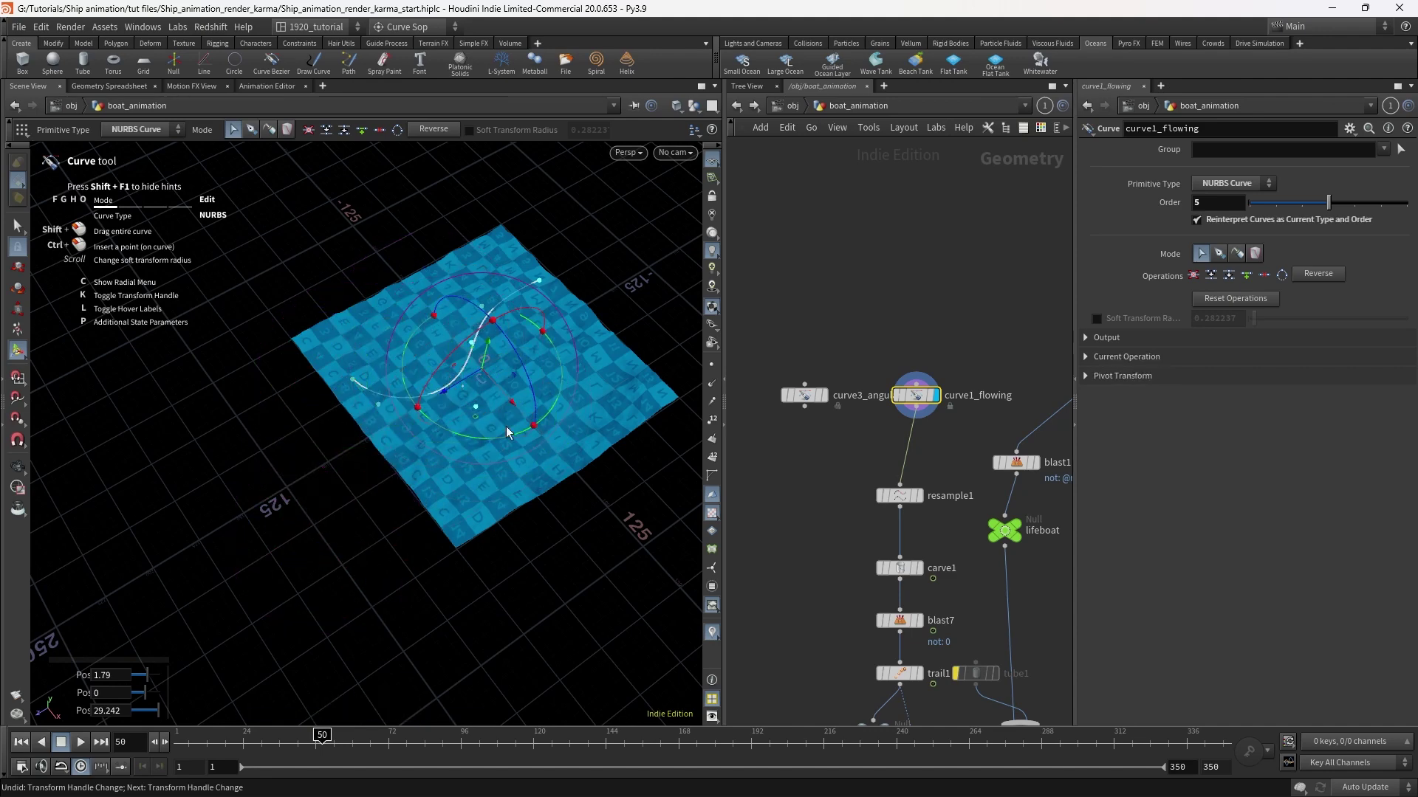
# - Examine resample1's settings and the nodes below the reshaped path curve
pyautogui.moveTo(431, 451); pyautogui.dragTo(506, 484)
pyautogui.keyDown('alt'); pyautogui.scroll(-3, 588, 475); pyautogui.keyUp('alt')
pyautogui.keyDown('alt'); pyautogui.moveTo(589, 475); pyautogui.dragTo(548, 485, button='middle'); pyautogui.keyUp('alt')
pyautogui.moveTo(916, 395); pyautogui.dragTo(910, 369)
pyautogui.click(899, 495)
pyautogui.moveTo(971, 595); pyautogui.dragTo(913, 427, button='middle')
pyautogui.scroll(2, 933, 506)
pyautogui.scroll(-4, 918, 530)
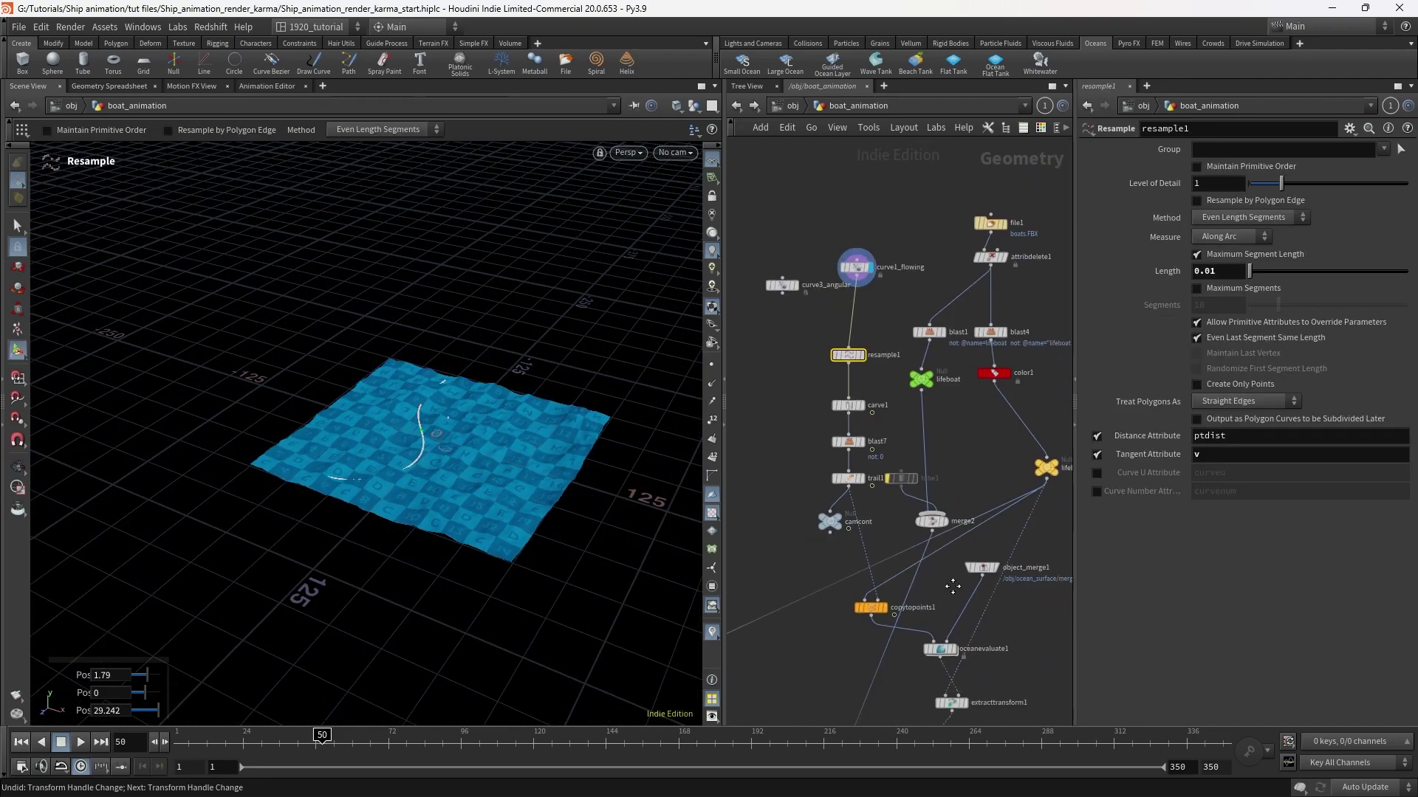
# - Leave curve editing, inspect the path on the waves, and follow the node chain to filecache1's settings
pyautogui.press('Escape')
pyautogui.scroll(3, 452, 436)
pyautogui.scroll(3, 452, 437)
pyautogui.moveTo(481, 425); pyautogui.dragTo(497, 386)
pyautogui.moveTo(497, 387); pyautogui.dragTo(546, 399, button='middle')
pyautogui.scroll(-5, 1029, 657)
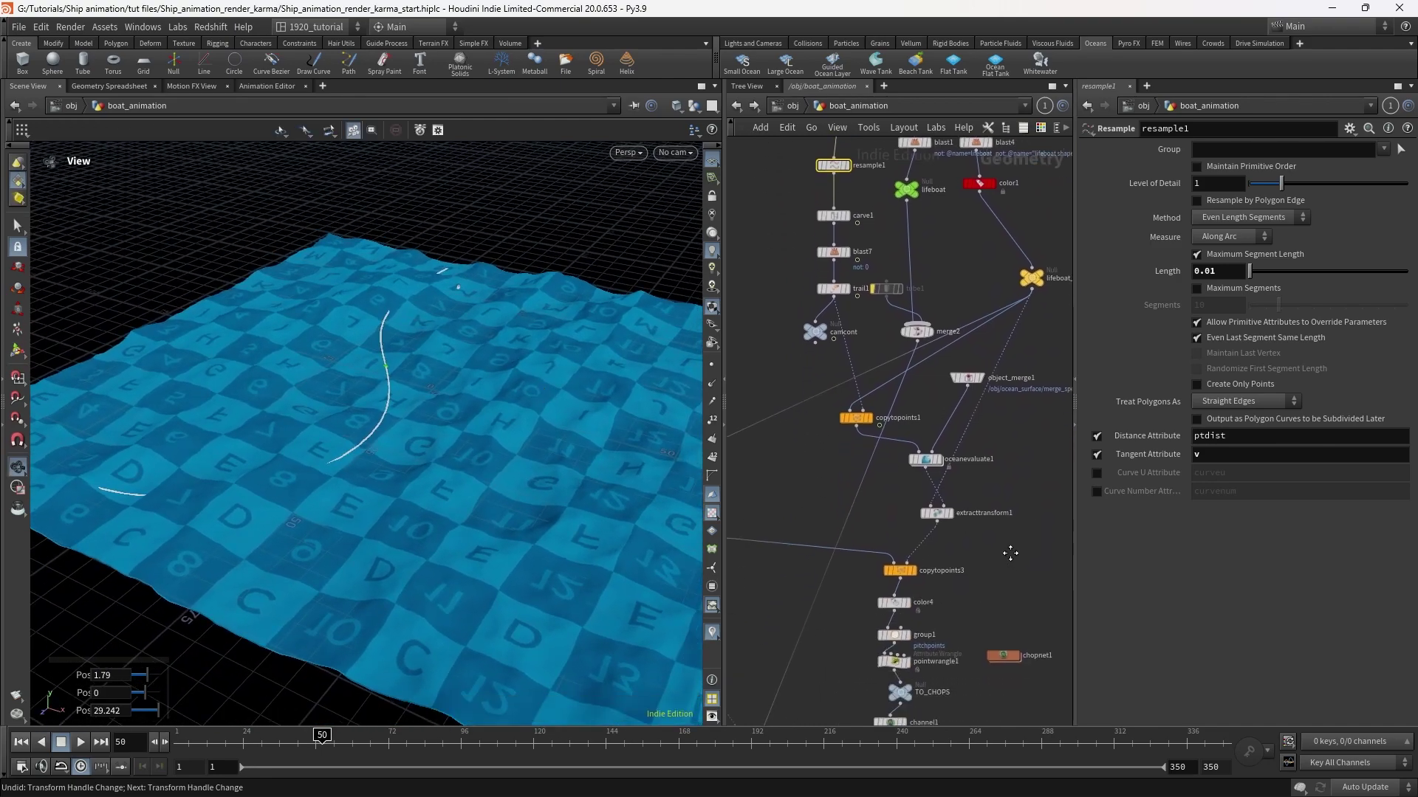
pyautogui.moveTo(1007, 547); pyautogui.dragTo(992, 459, button='middle')
pyautogui.scroll(5, 934, 624)
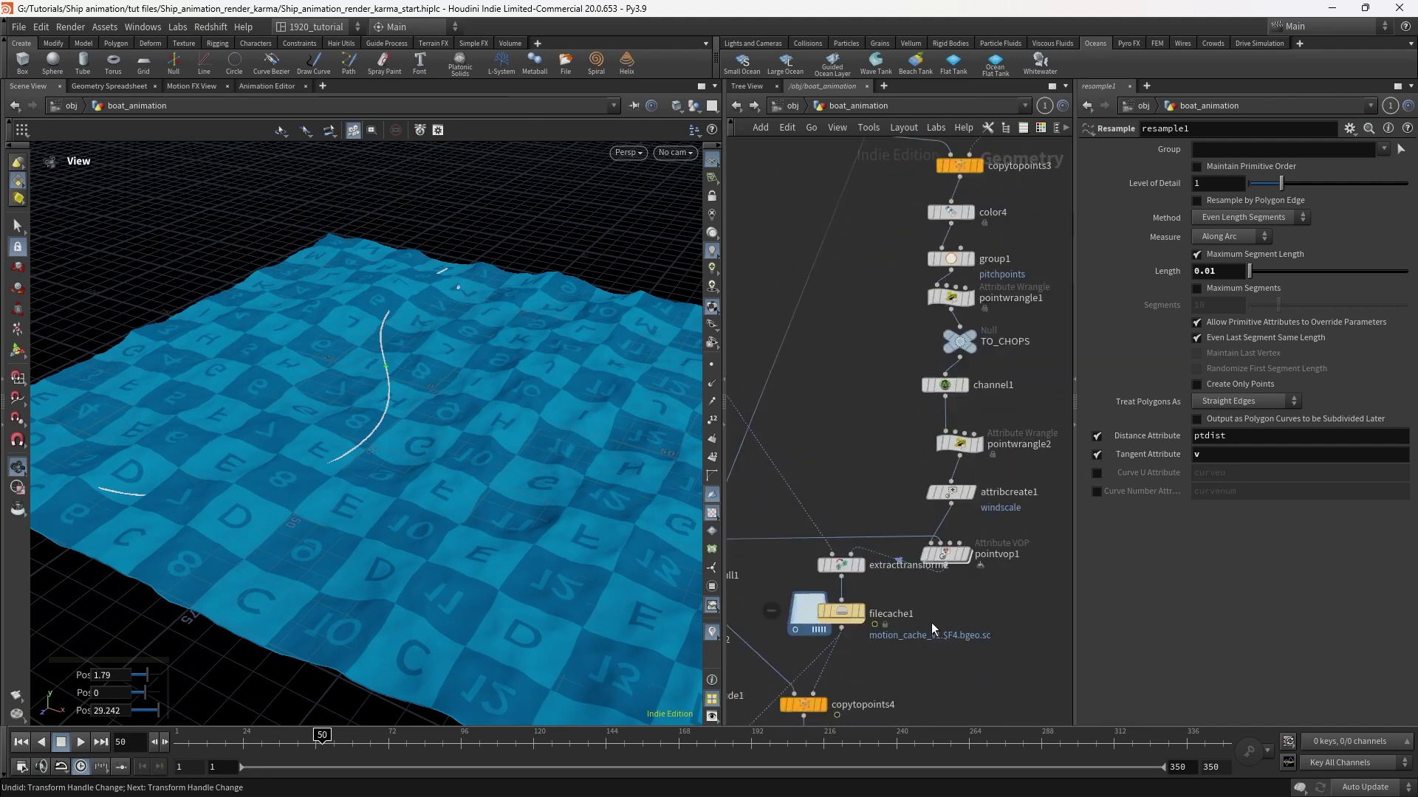
pyautogui.click(850, 637)
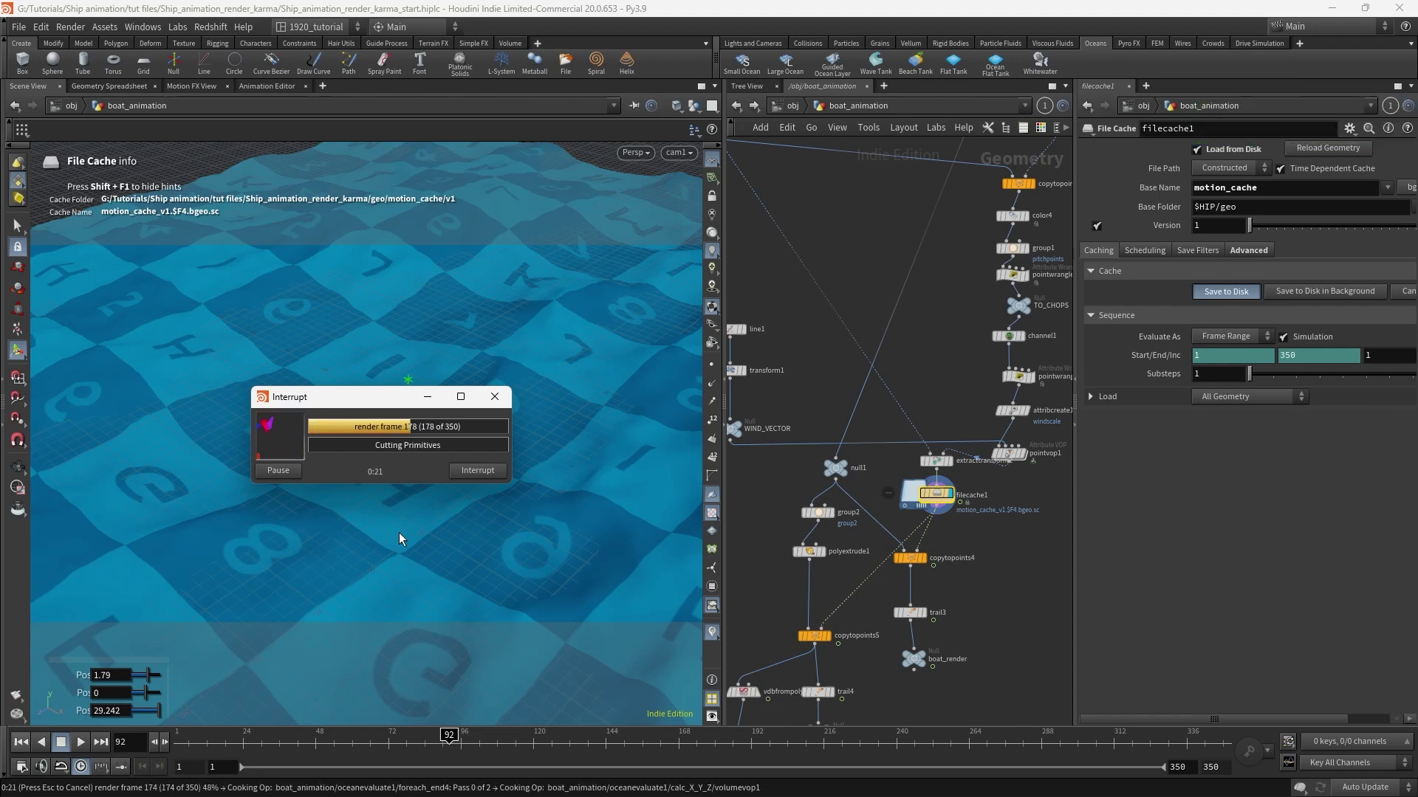
# - Display copytopoints4 and scrub the timeline to review the boat's motion on the ocean
pyautogui.click(921, 558)
pyautogui.click(904, 559)
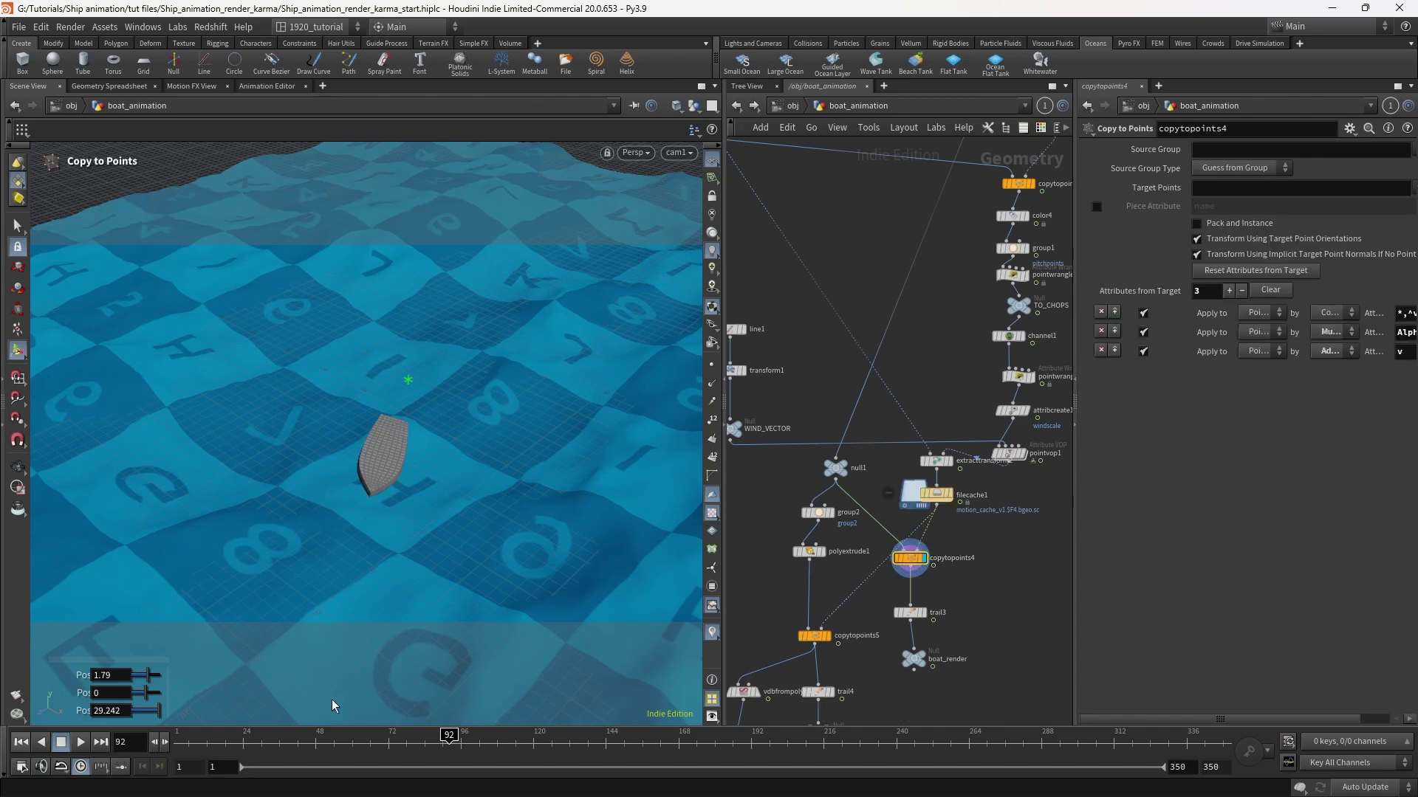
pyautogui.moveTo(461, 735); pyautogui.dragTo(96, 735)
pyautogui.moveTo(181, 738); pyautogui.dragTo(468, 661)
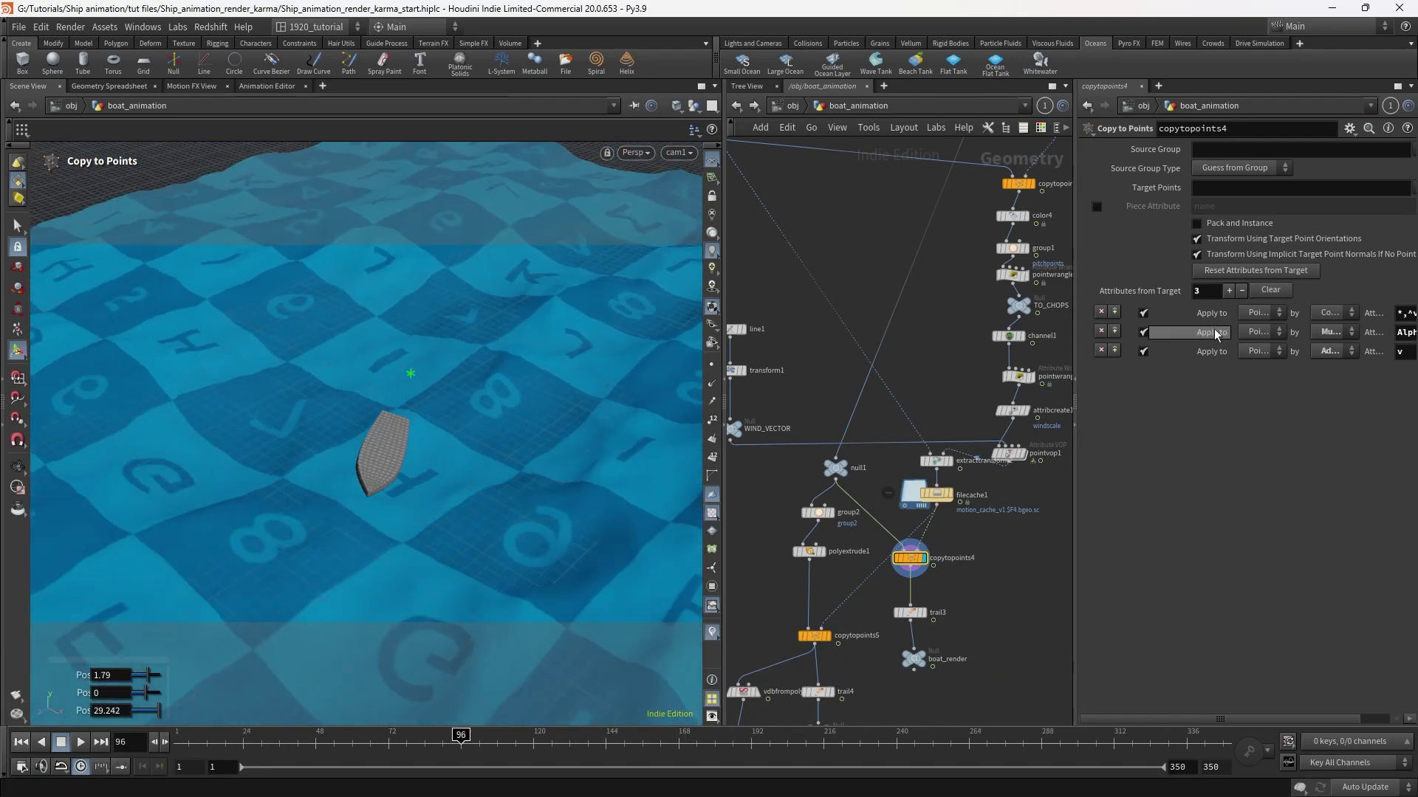
# - Open sea_surface_test_not_needed and compare the oceanevaluate1 output with color1
pyautogui.click(790, 106)
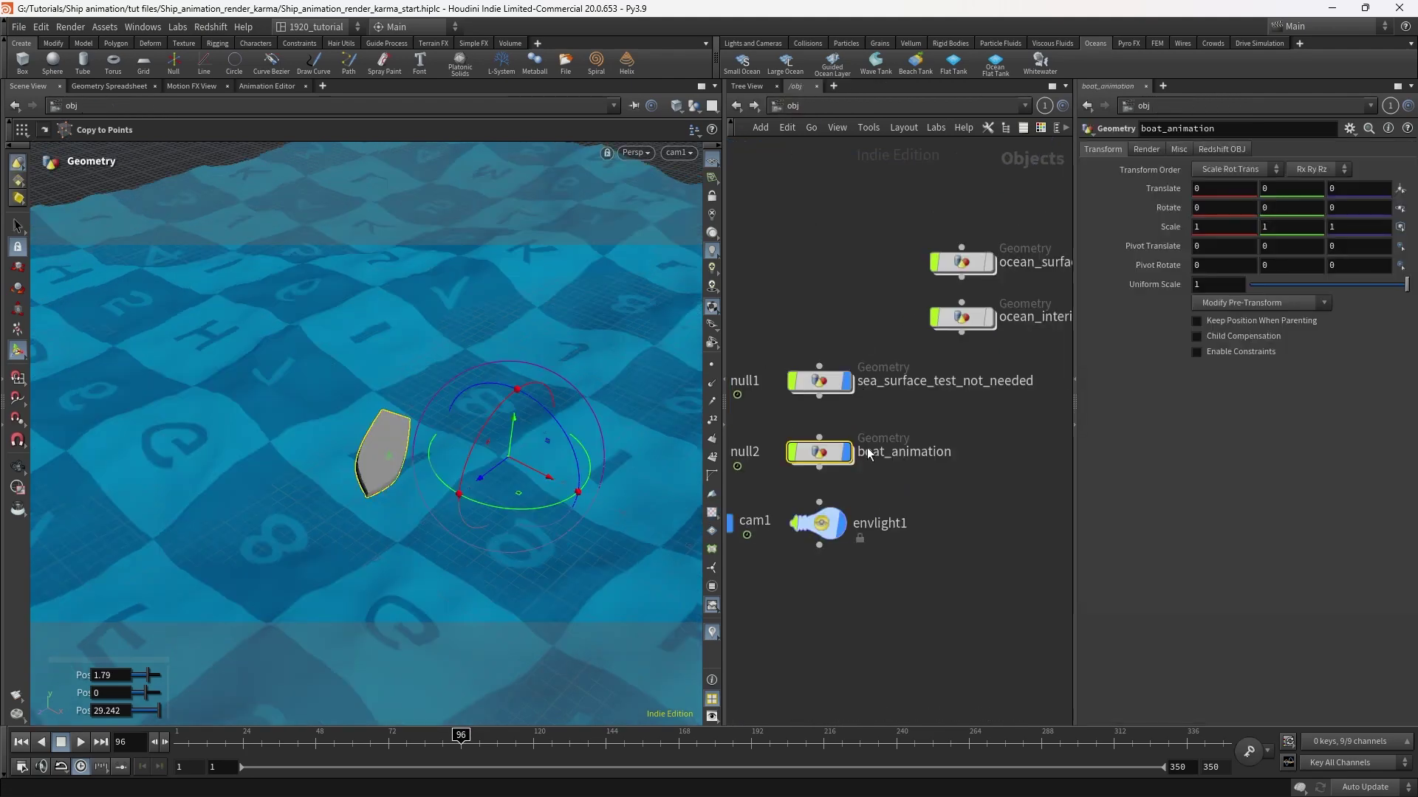
pyautogui.scroll(5, 1056, 451)
pyautogui.scroll(-2, 1044, 444)
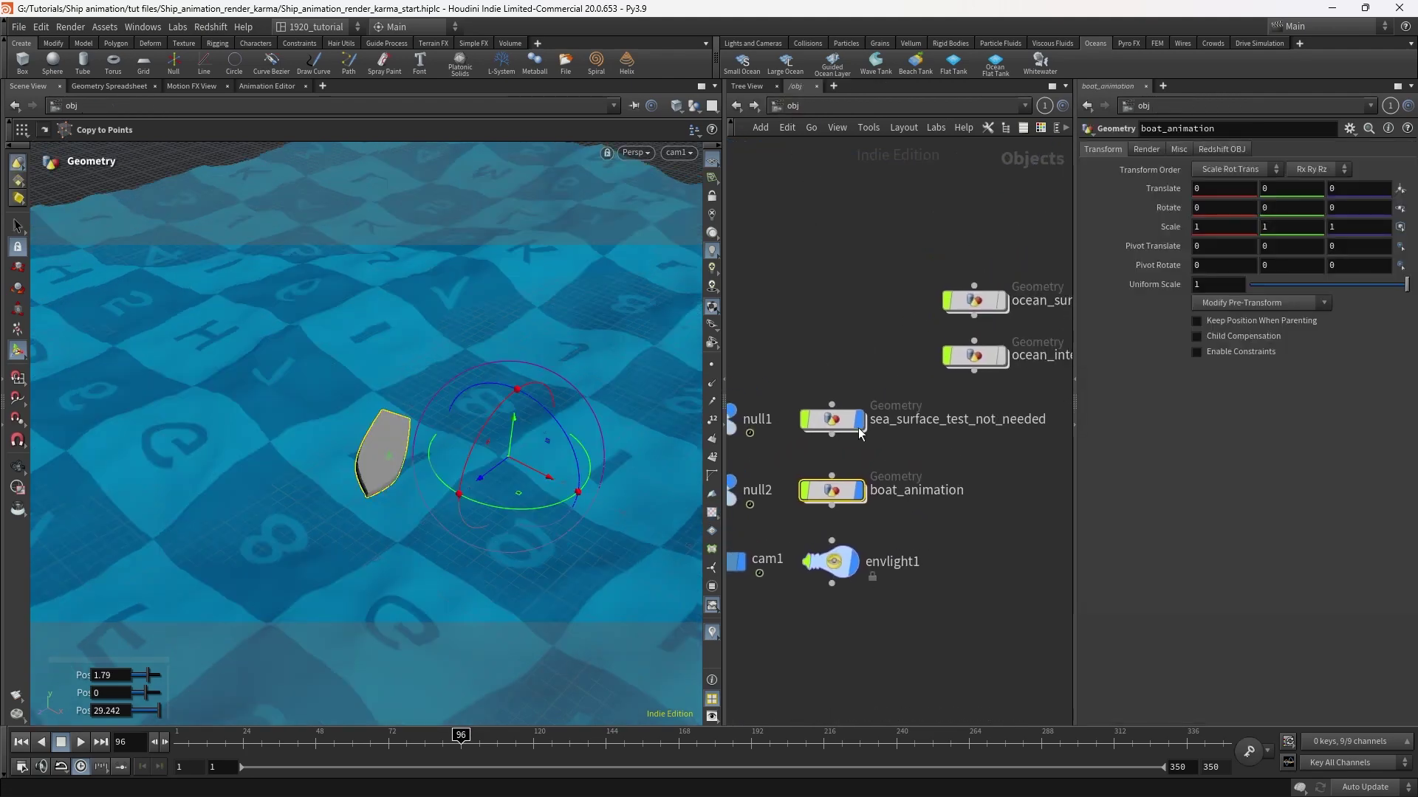
pyautogui.doubleClick(821, 414)
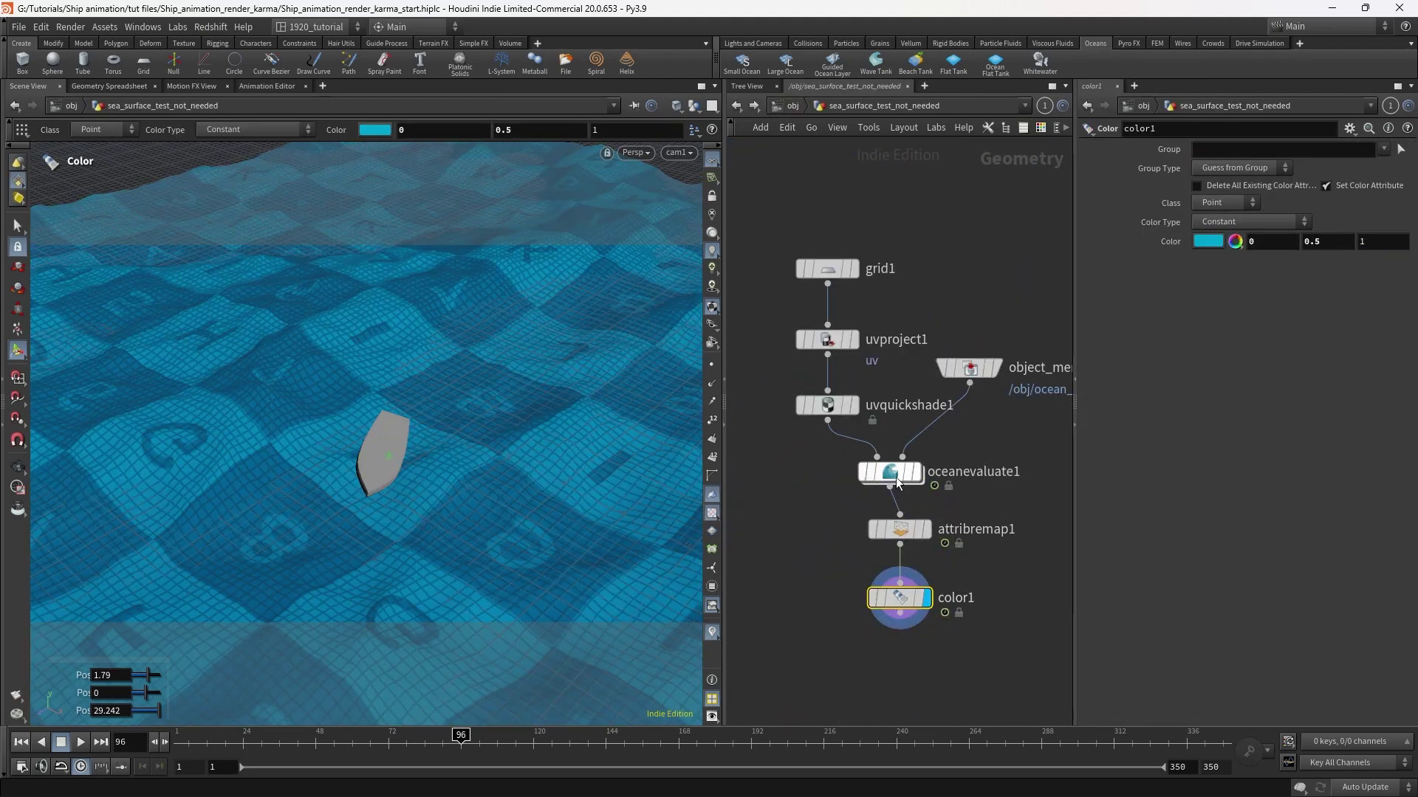
pyautogui.click(890, 472)
pyautogui.click(914, 471)
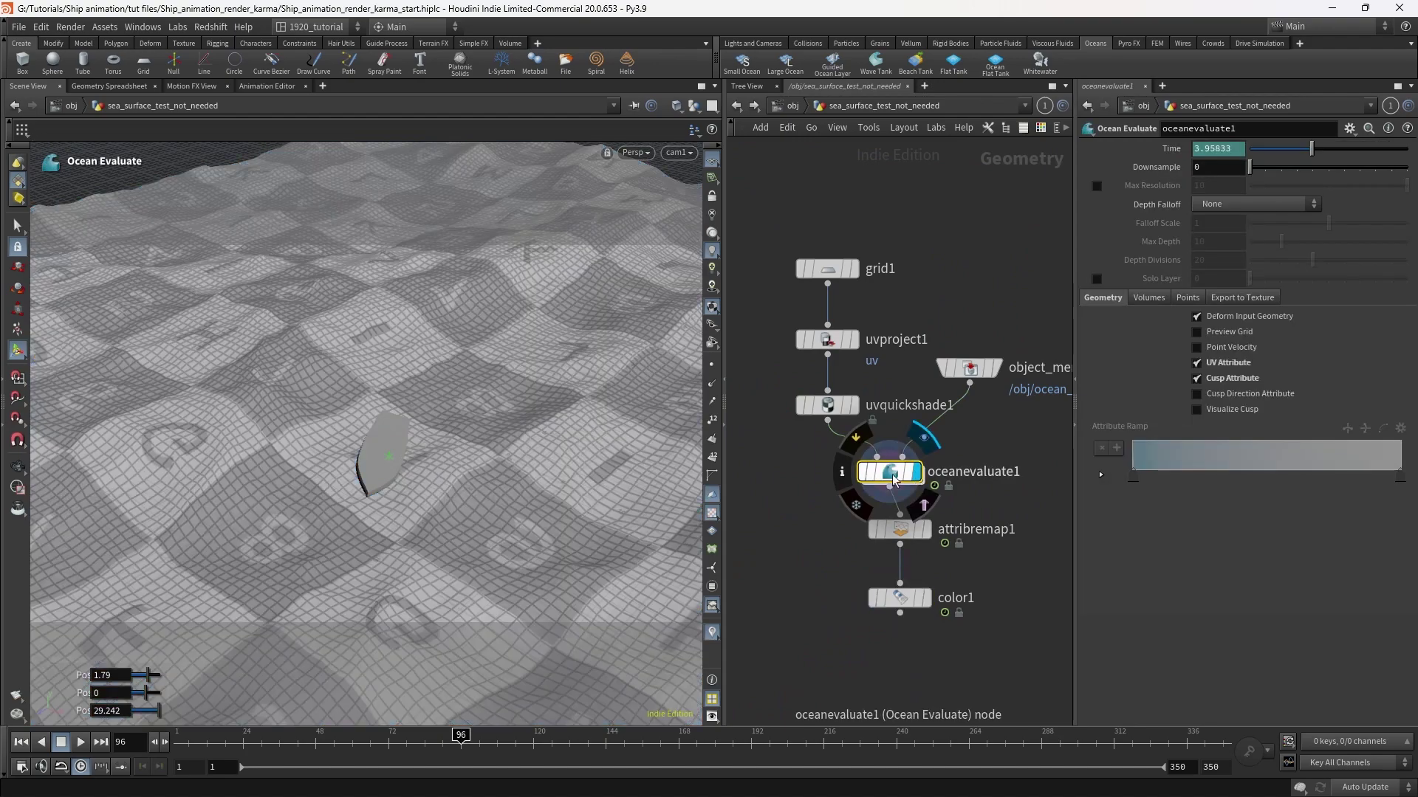
pyautogui.click(915, 598)
# - Play the boat and ocean animation from the first frame, and return to the object level
pyautogui.click(21, 742)
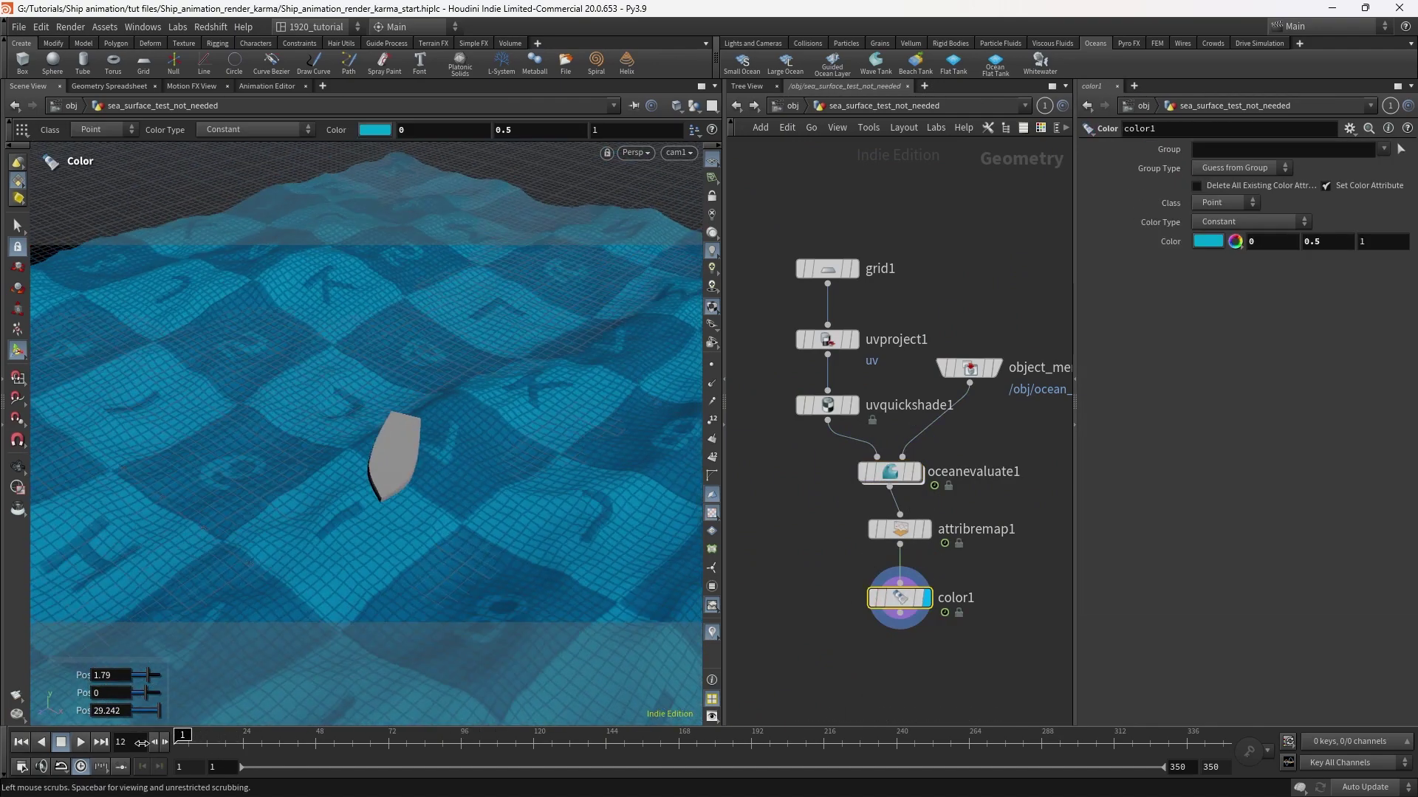
pyautogui.click(79, 743)
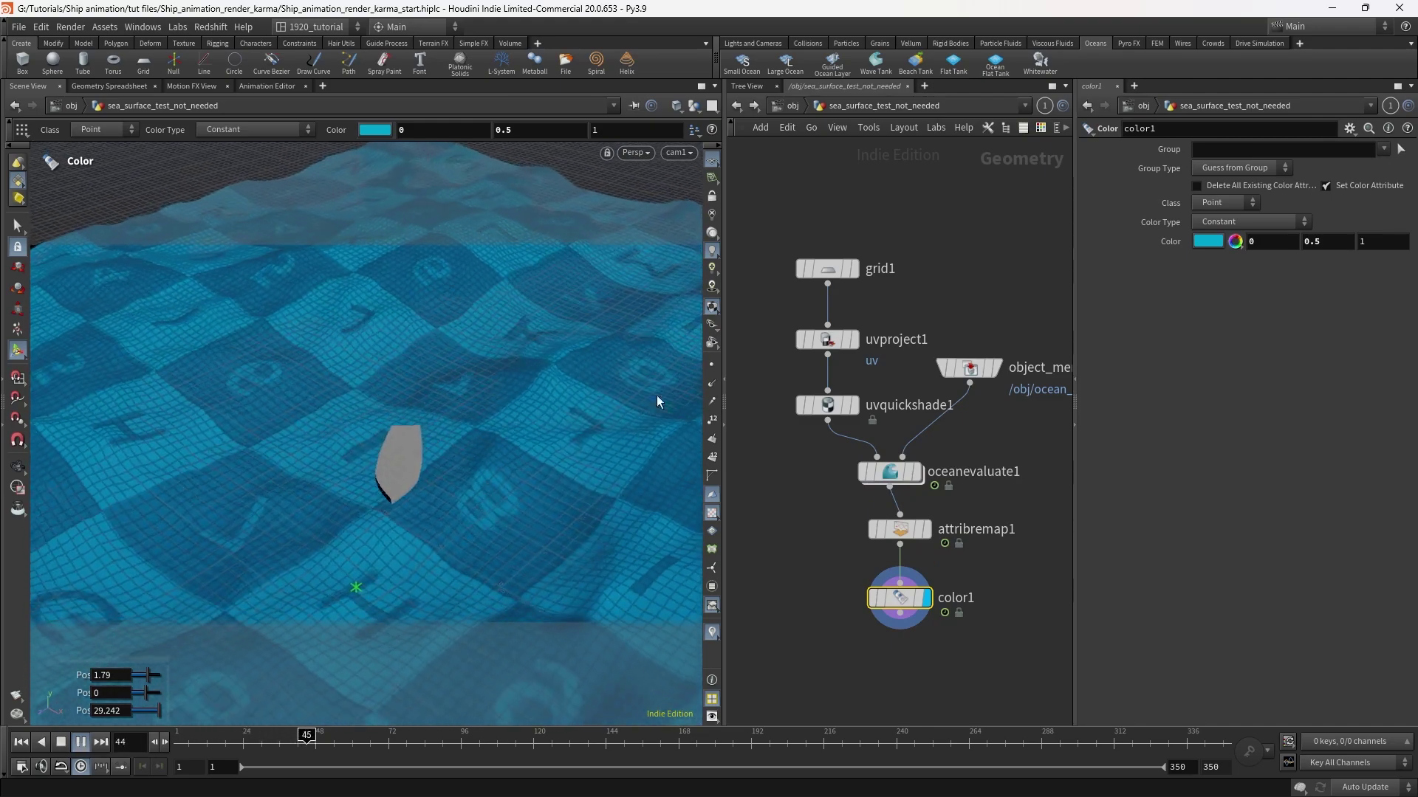
pyautogui.click(793, 106)
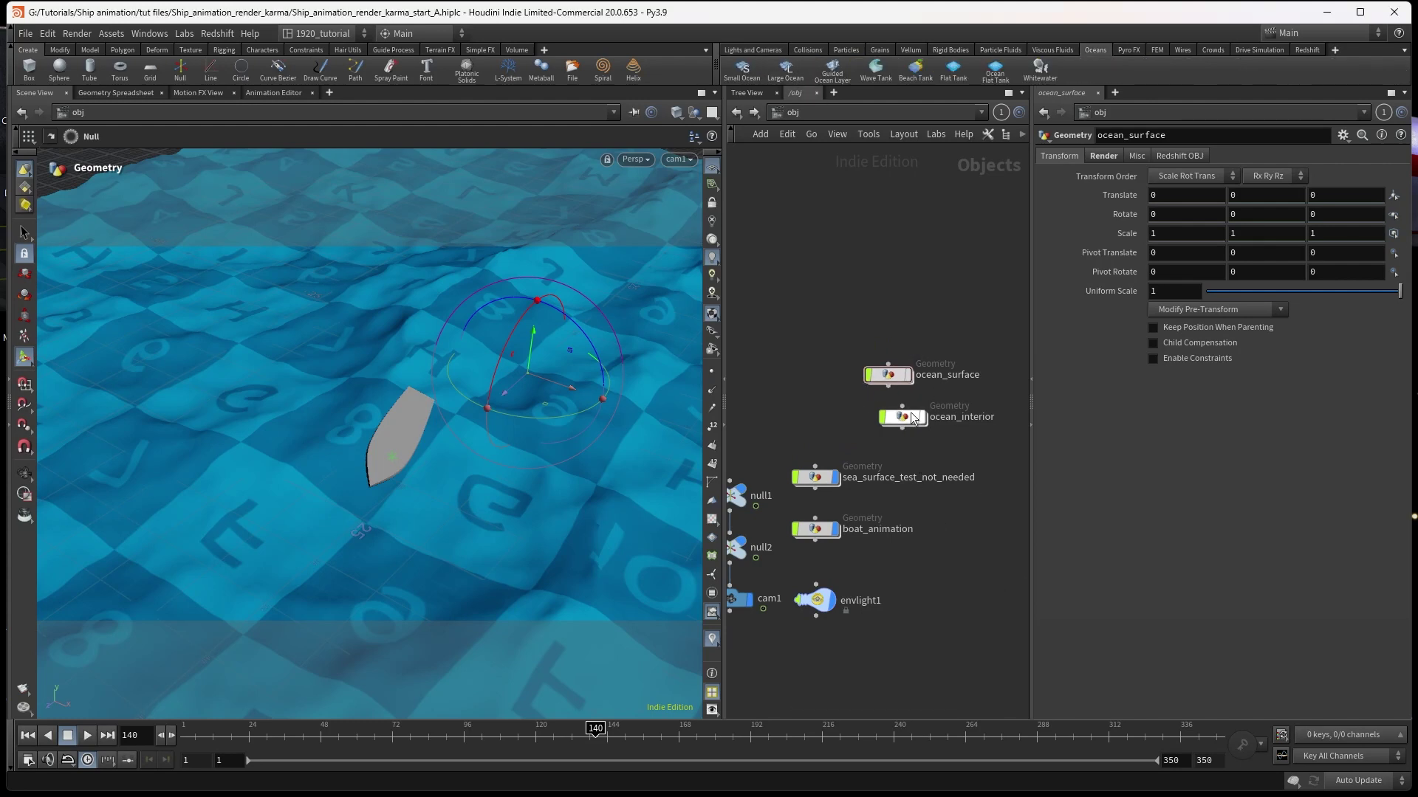
# - Align the ocean_interior object directly beneath ocean_surface in the network
pyautogui.moveTo(908, 420); pyautogui.dragTo(894, 419)
pyautogui.click(897, 378)
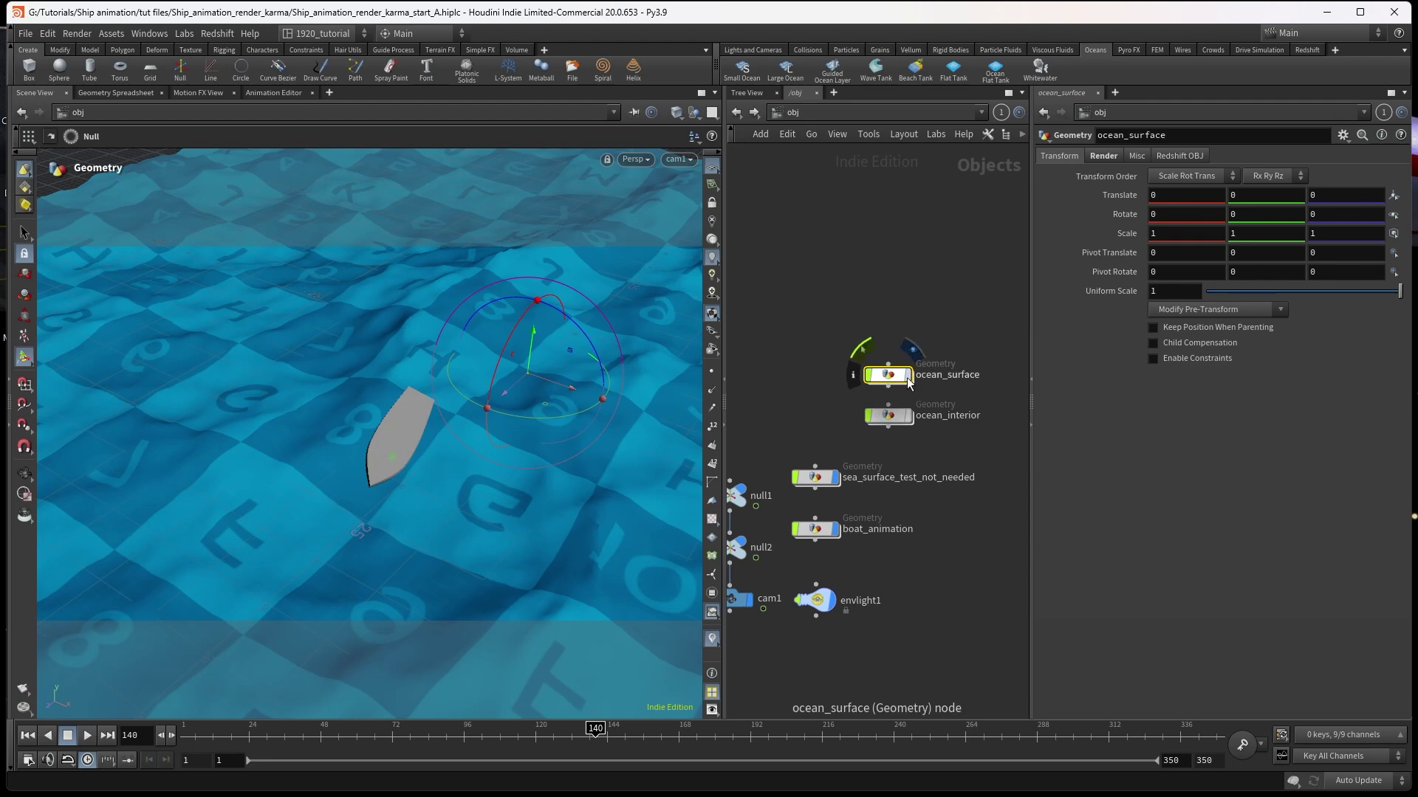
pyautogui.click(908, 419)
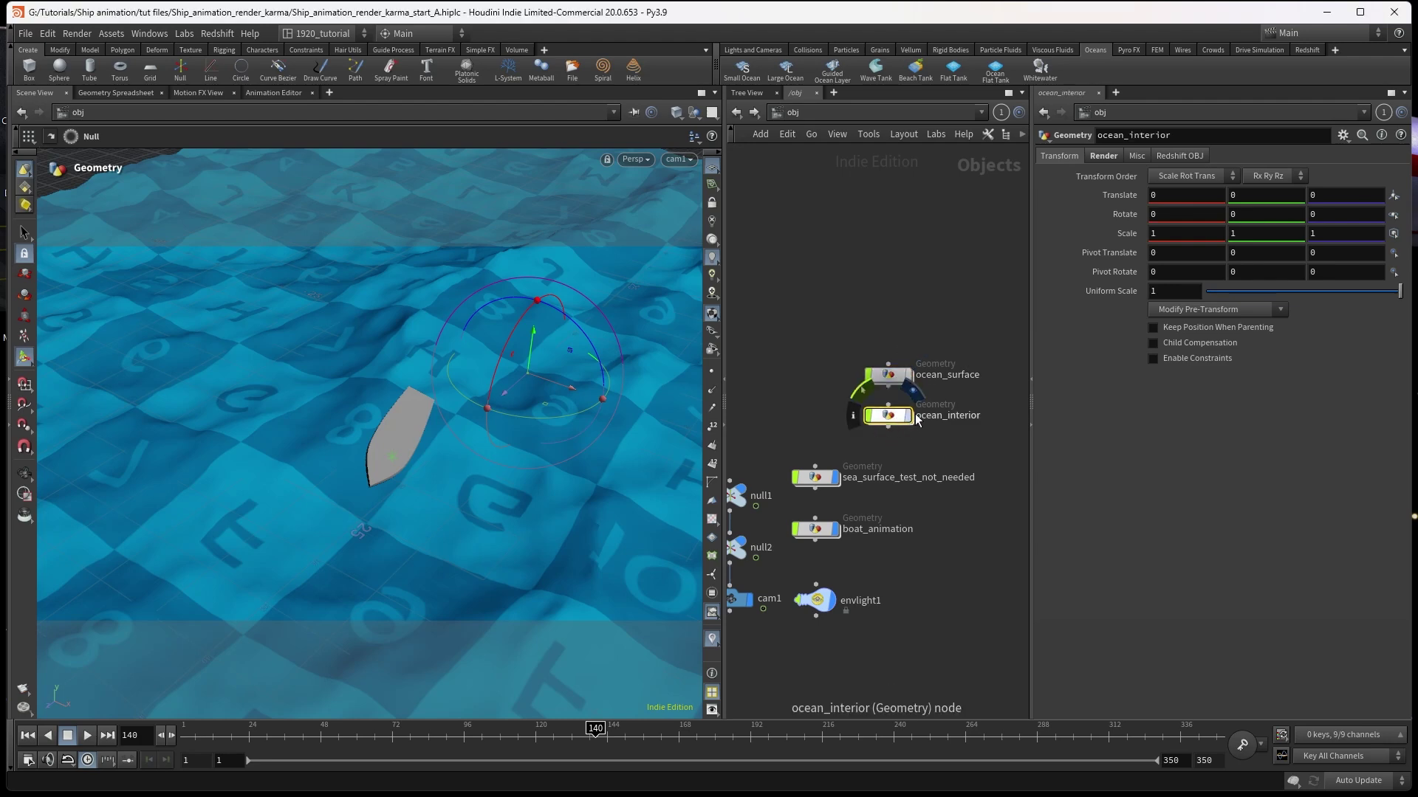
pyautogui.click(894, 375)
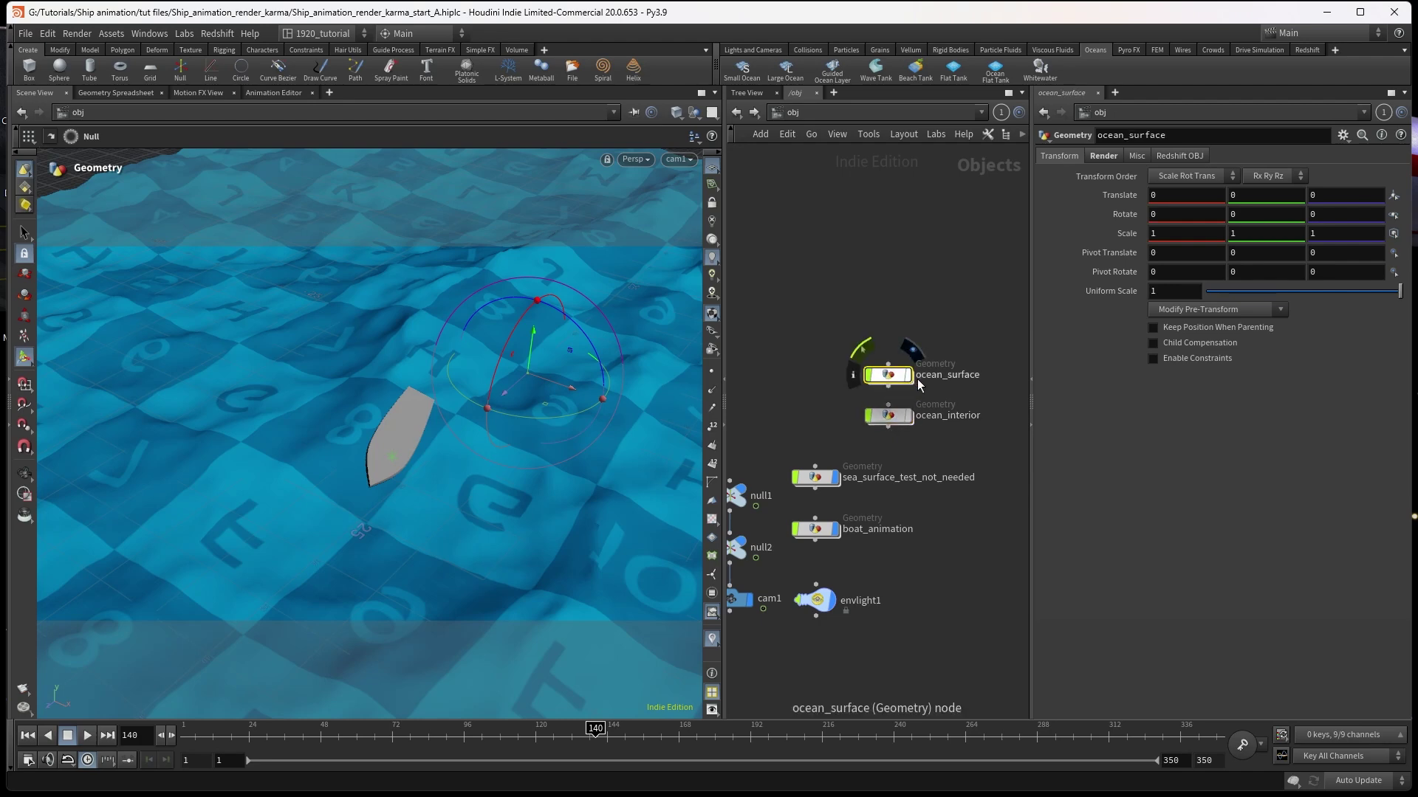
# - Rename ocean_surface to Large_ocean_surface and ocean_interior to Large_ocean_interior
pyautogui.doubleClick(918, 379)
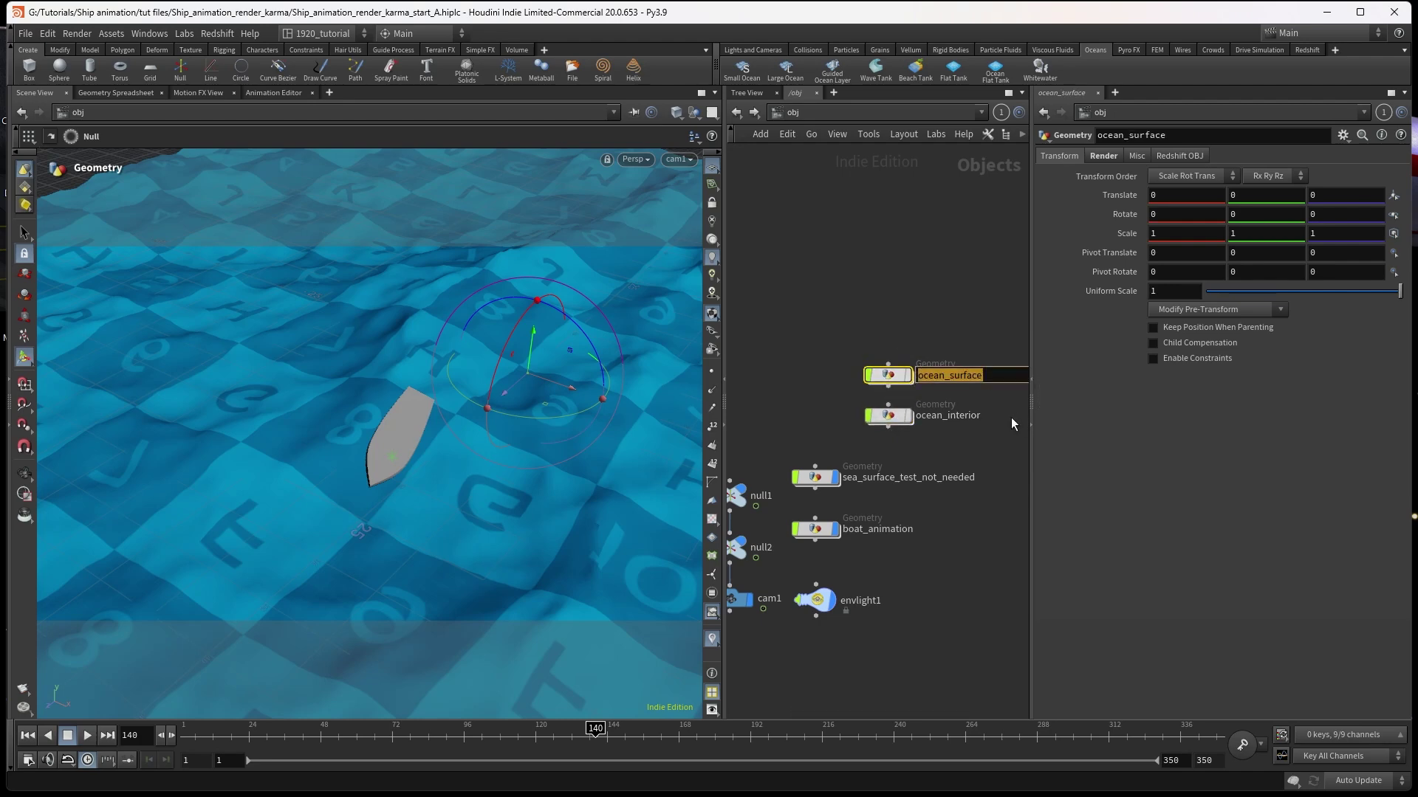
pyautogui.hotkey('ctrl', 'z')
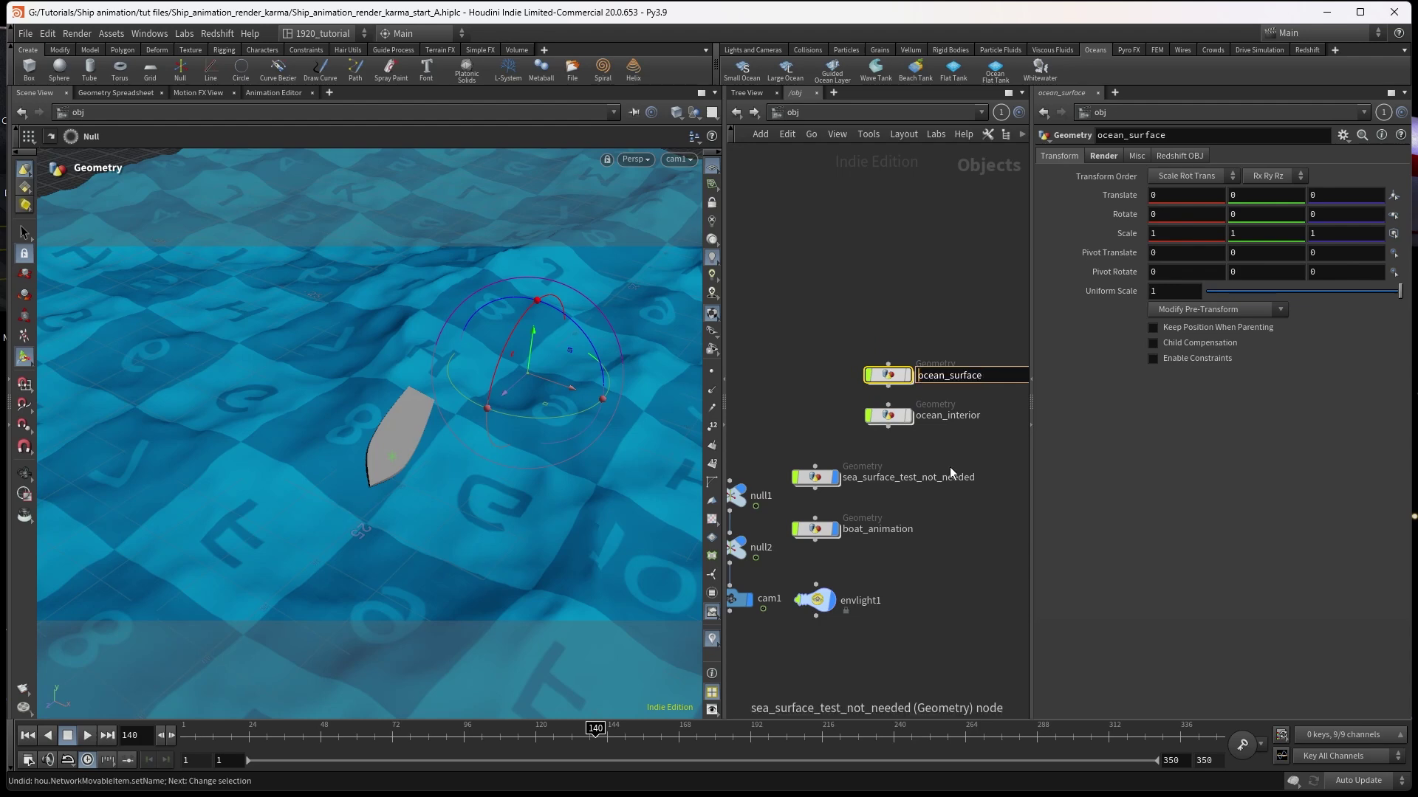
pyautogui.write('Large_')
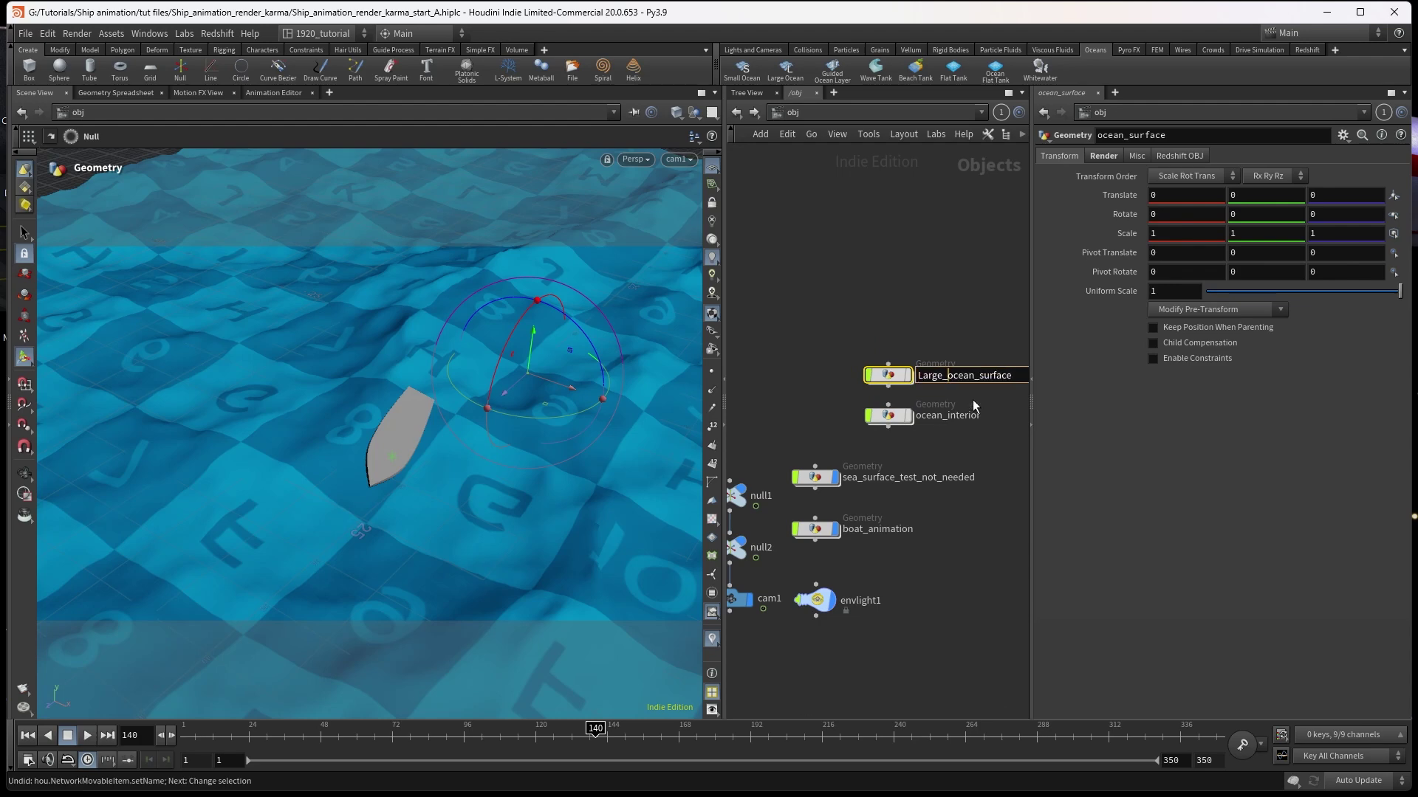
pyautogui.doubleClick(925, 417)
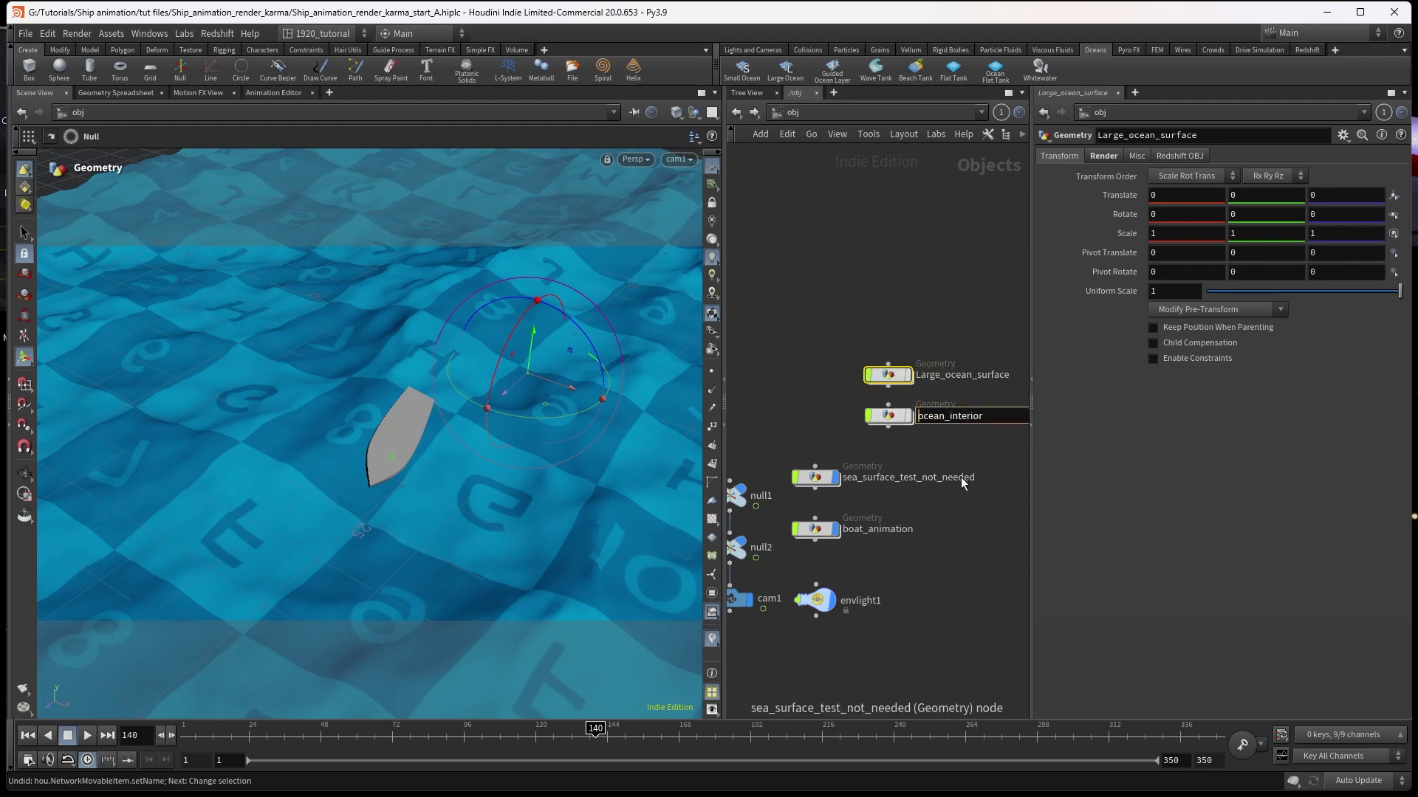
pyautogui.write('Large_')
pyautogui.press('Return')
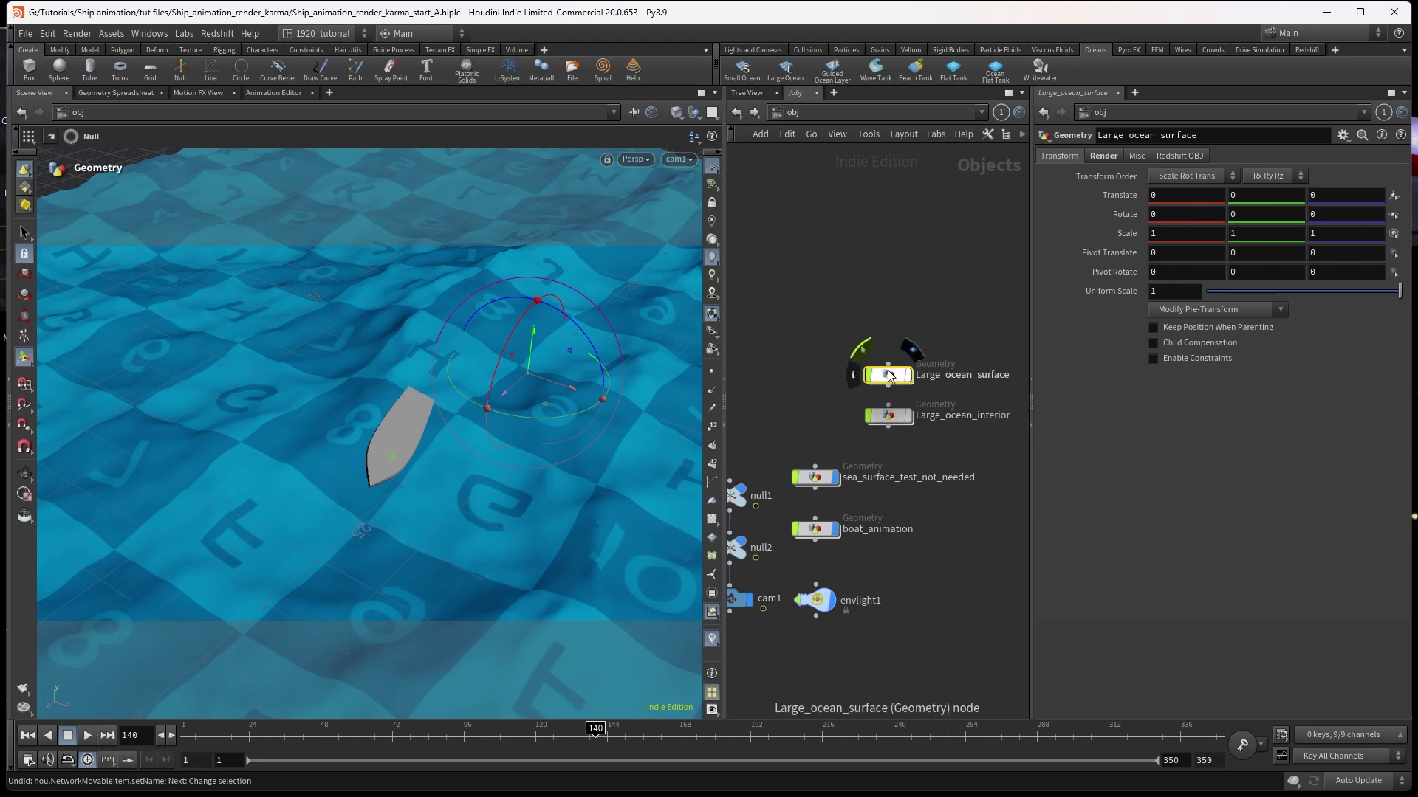
# - Colour the Large_ocean_interior node blue and the Large_ocean_surface node red in the network
pyautogui.click(885, 421)
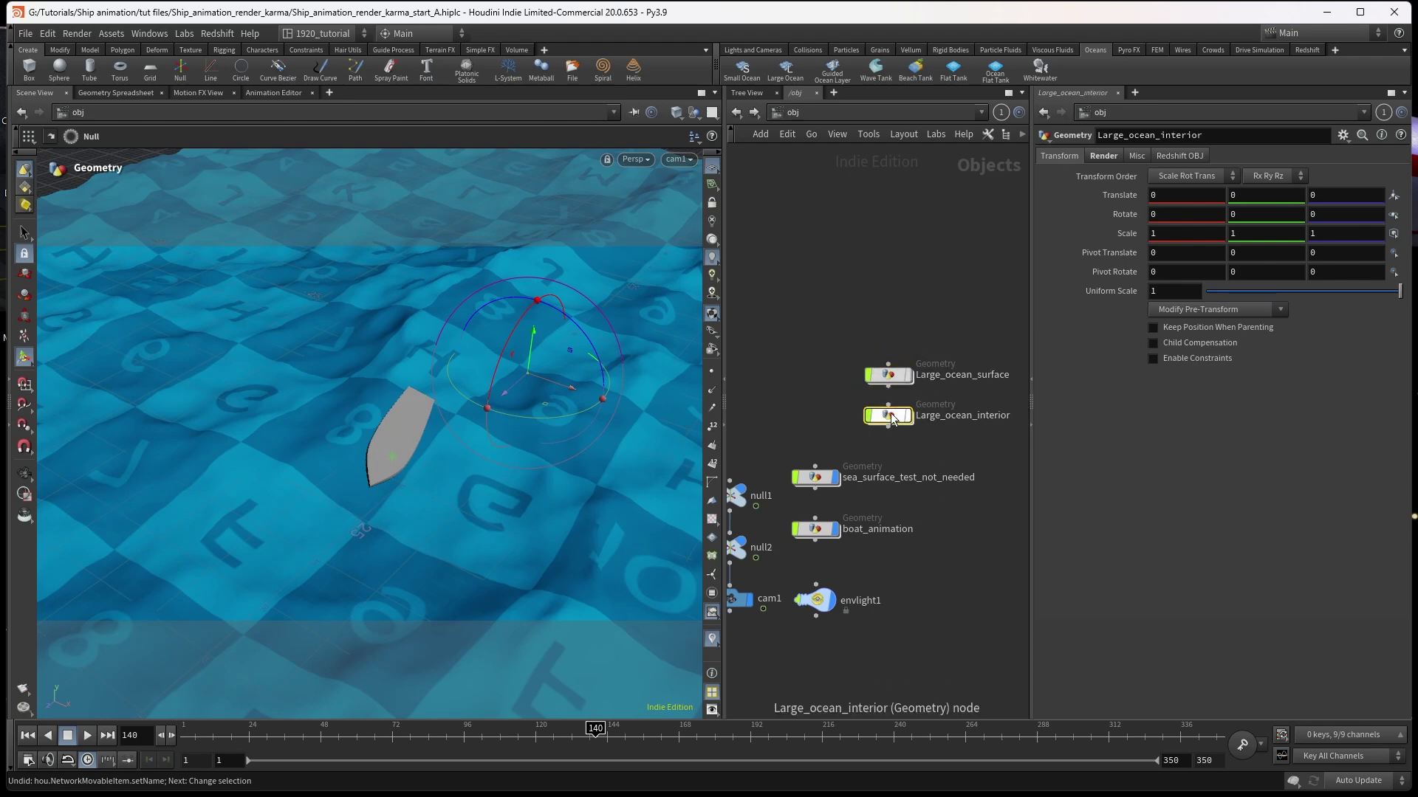
pyautogui.press('c')
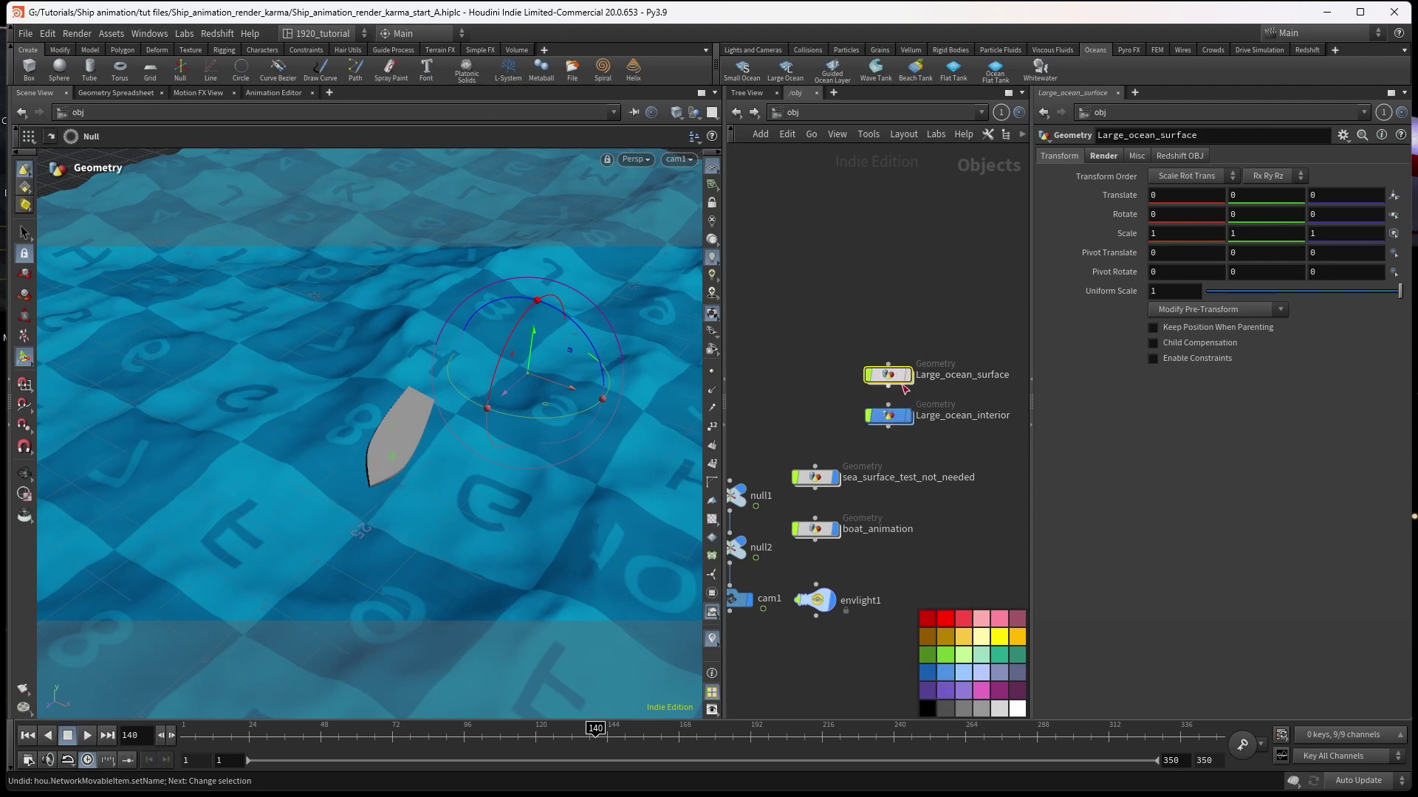
pyautogui.click(888, 376)
pyautogui.click(944, 625)
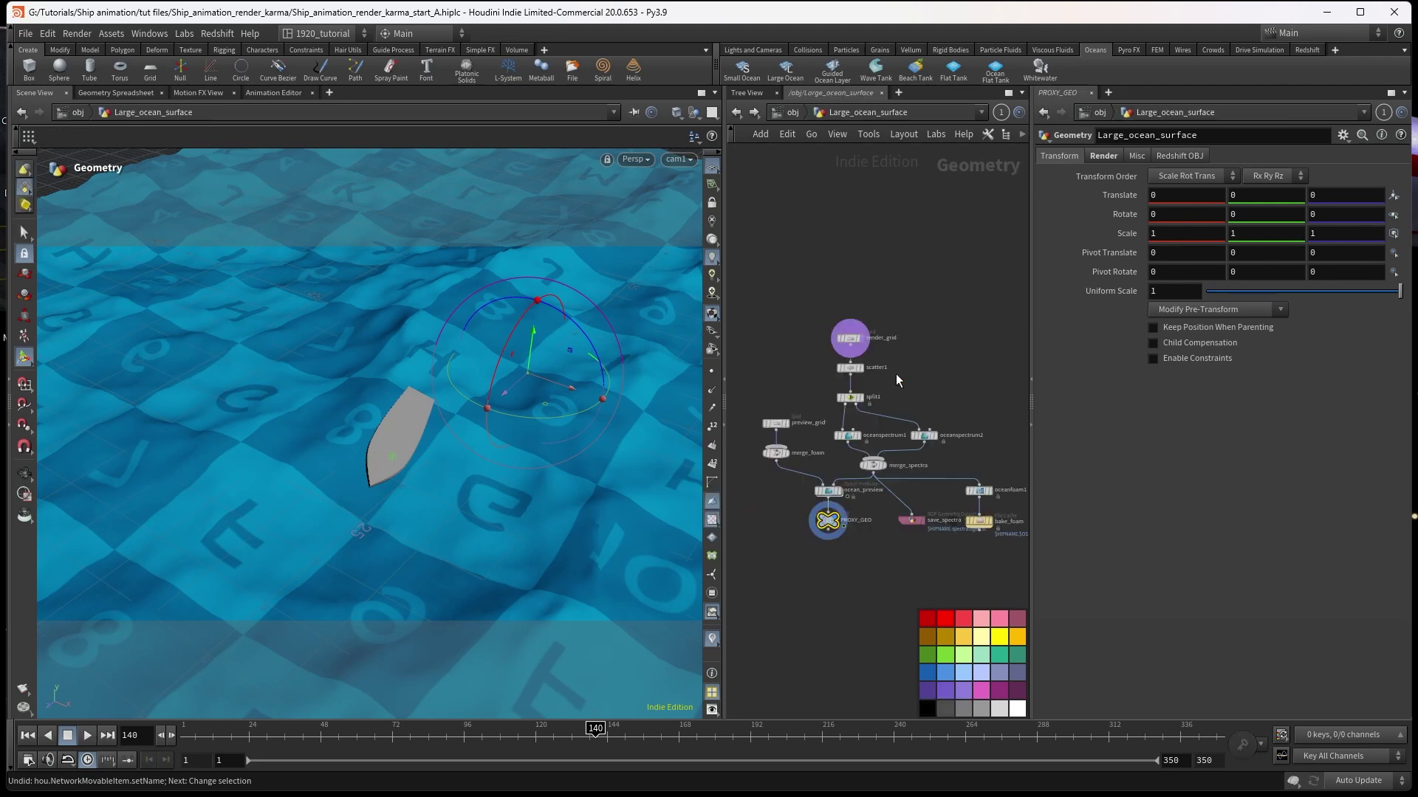
# - Open Large_ocean_surface to review its node network, and return to the object level
pyautogui.doubleClick(895, 377)
pyautogui.scroll(3, 910, 389)
pyautogui.moveTo(910, 389); pyautogui.dragTo(988, 369, button='middle')
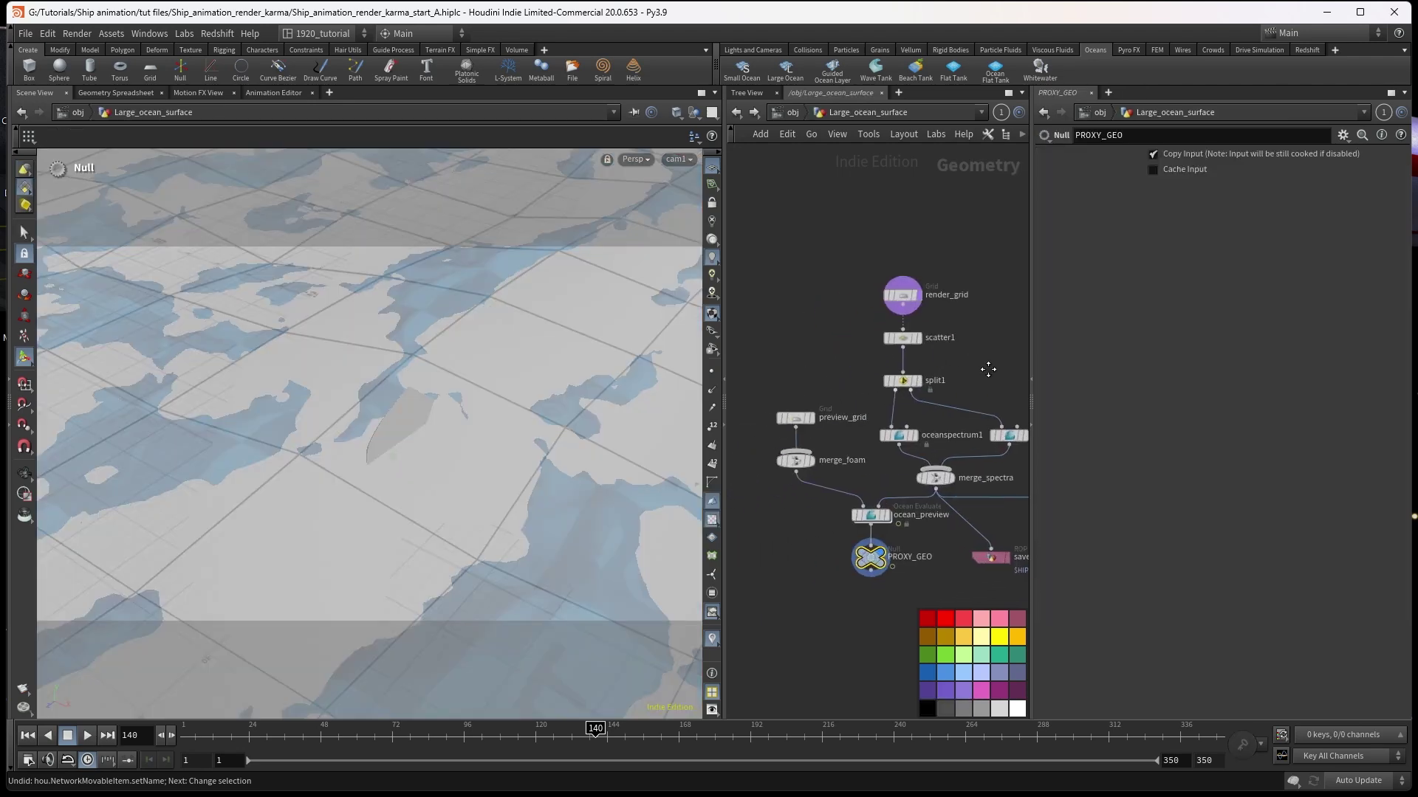
pyautogui.click(747, 112)
# - Turn off the display of the sea_surface_test_not_needed object
pyautogui.scroll(2, 873, 508)
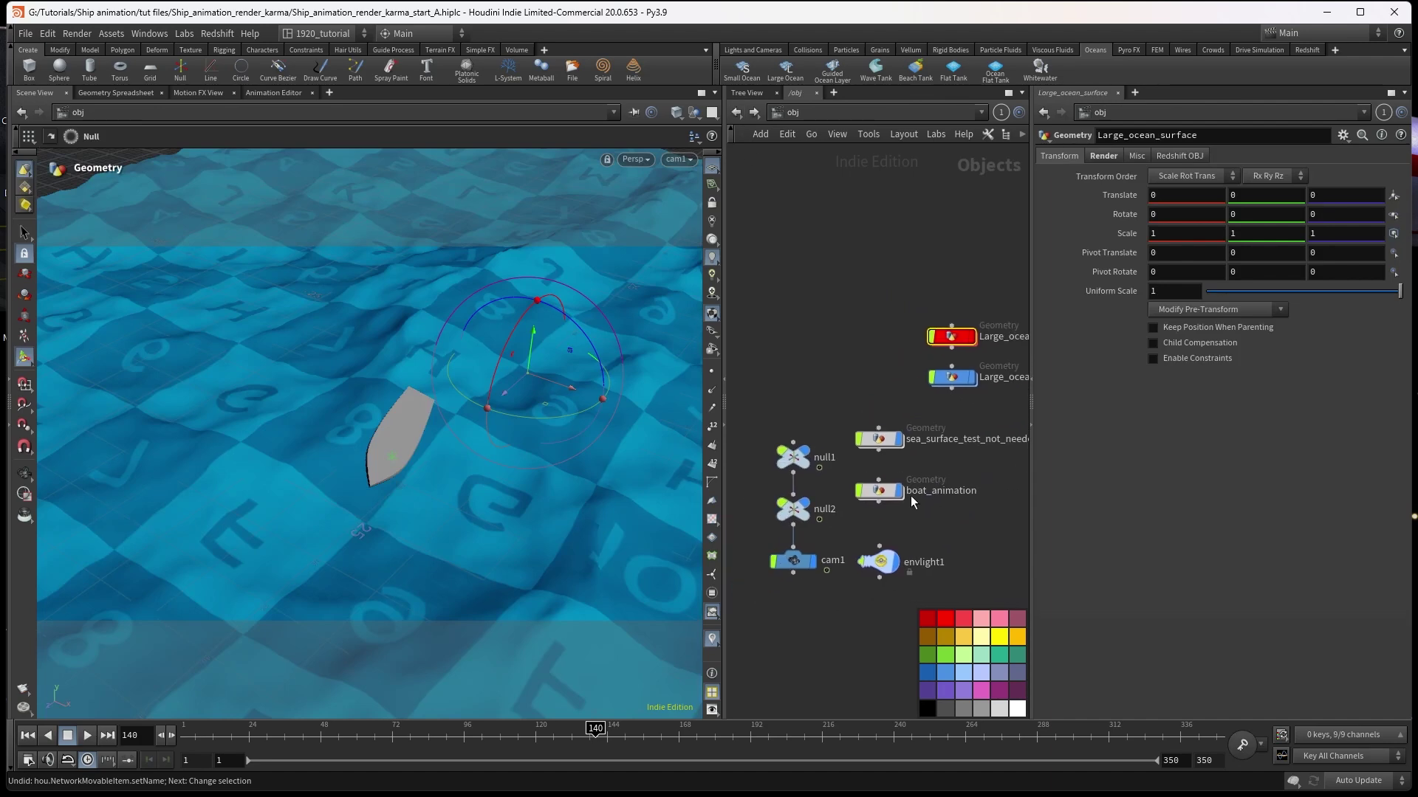
pyautogui.click(899, 439)
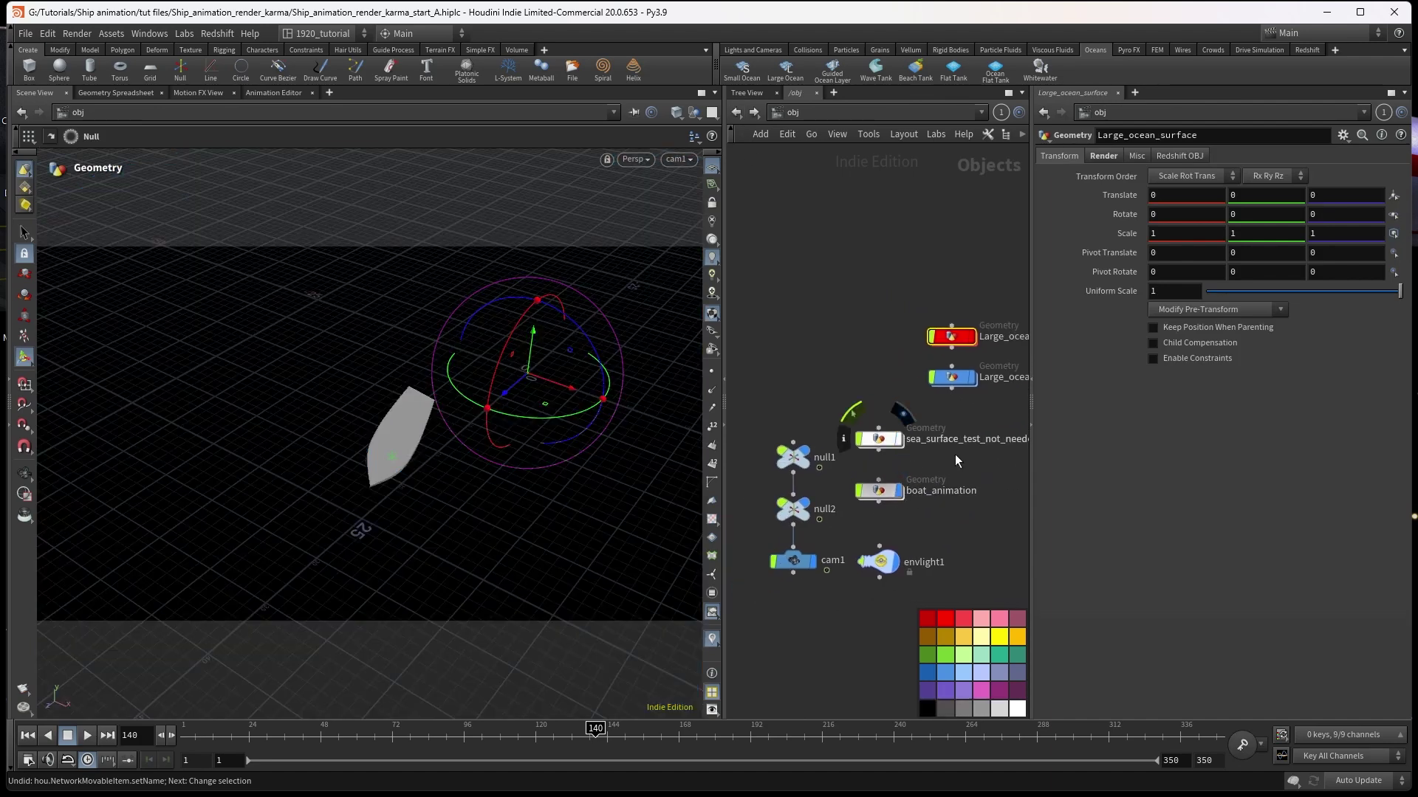
pyautogui.moveTo(970, 525); pyautogui.dragTo(861, 561, button='middle')
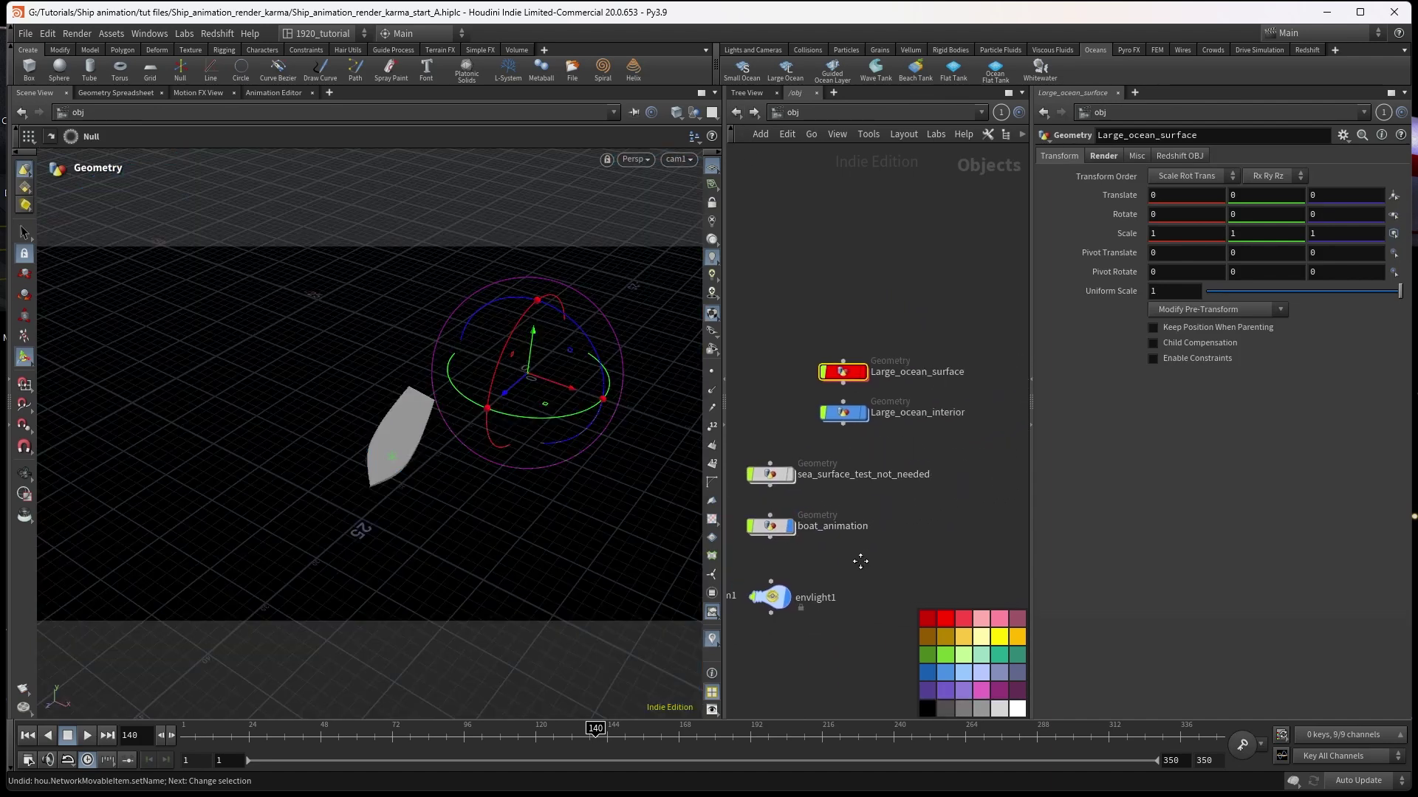
# - Inside Large_ocean_surface, colour both oceanspectrum1 and oceanspectrum2 nodes red
pyautogui.doubleClick(855, 377)
pyautogui.moveTo(968, 429); pyautogui.dragTo(822, 423, button='middle')
pyautogui.moveTo(782, 428); pyautogui.dragTo(961, 396)
pyautogui.press('c')
pyautogui.click(945, 617)
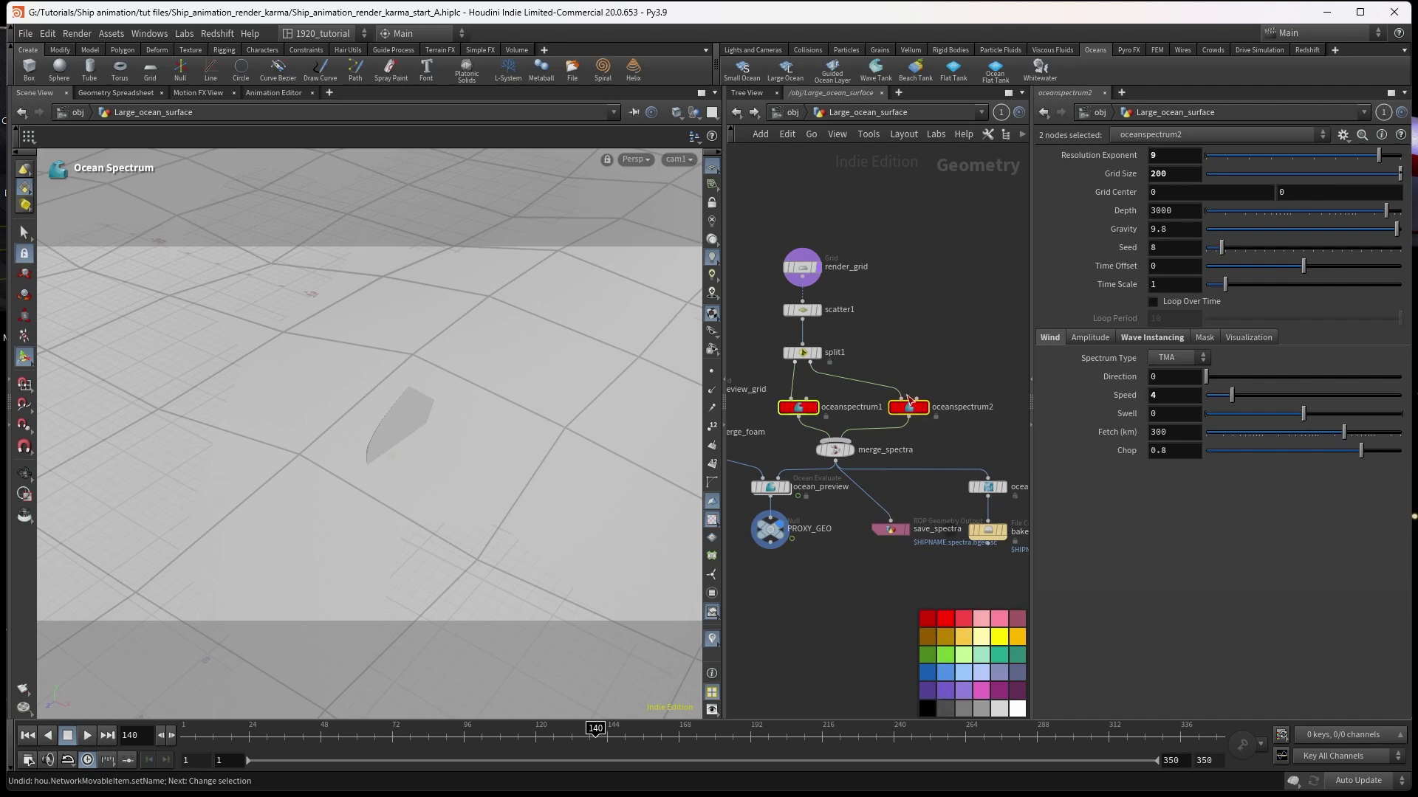
pyautogui.scroll(-2, 879, 598)
pyautogui.moveTo(875, 600); pyautogui.dragTo(917, 552, button='middle')
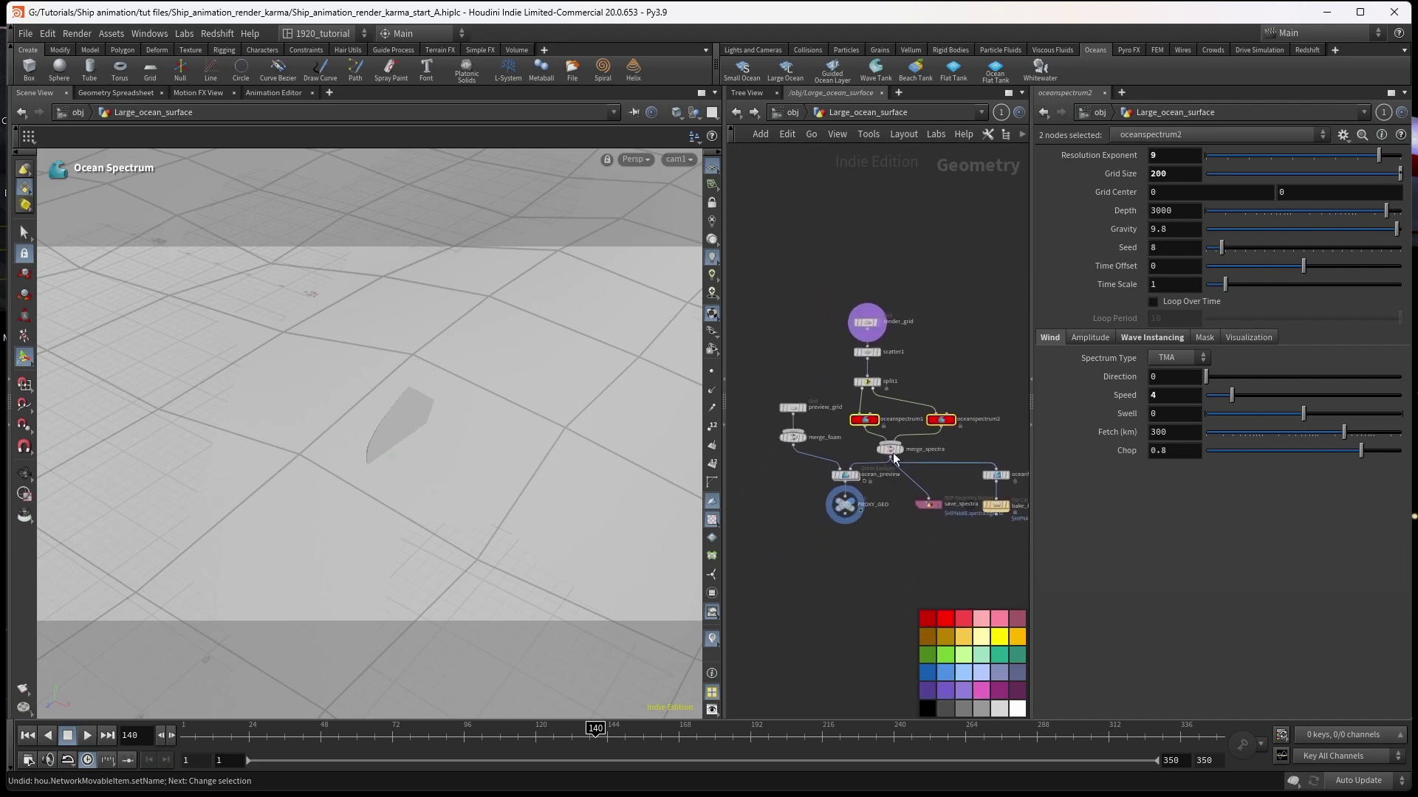
pyautogui.scroll(2, 892, 522)
pyautogui.moveTo(905, 493); pyautogui.dragTo(864, 520, button='middle')
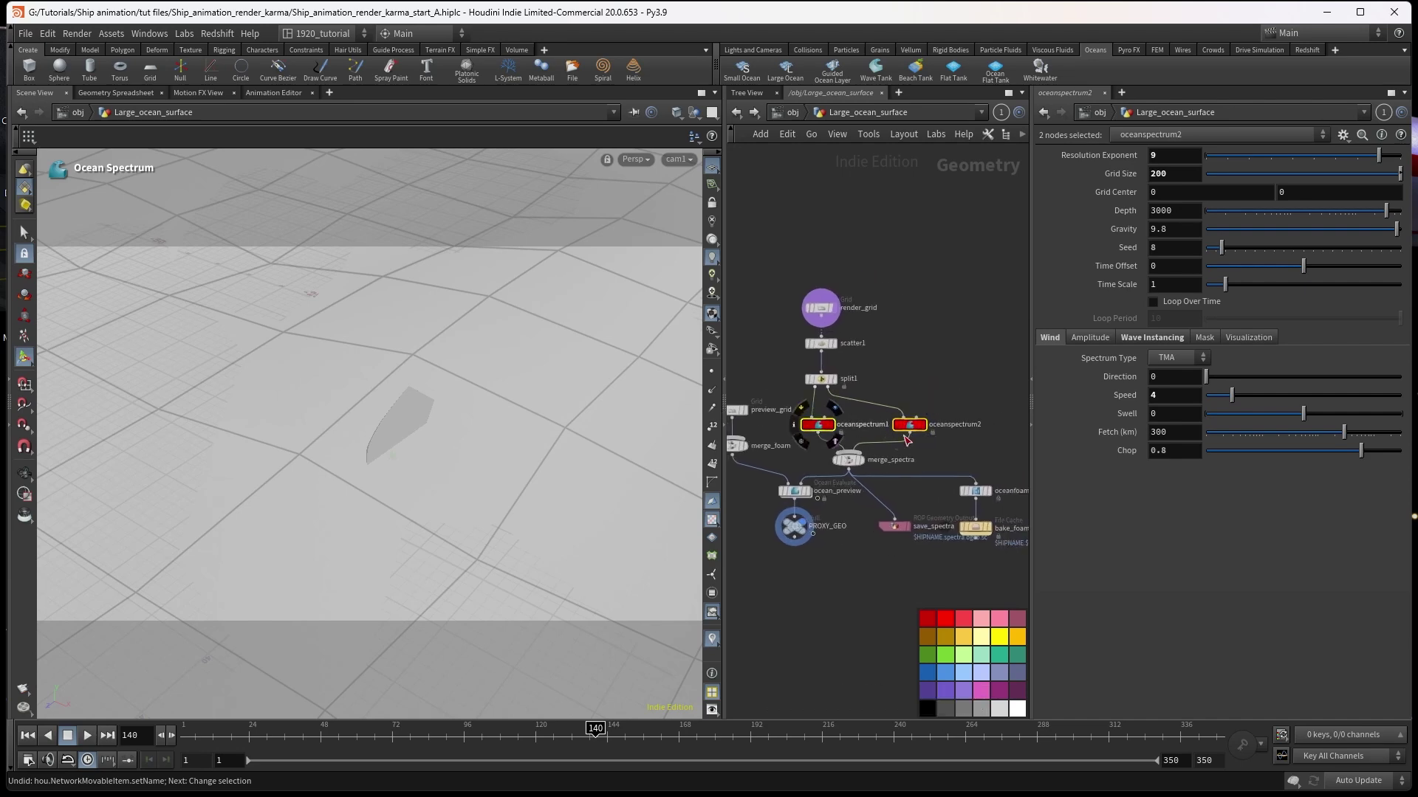
pyautogui.scroll(1, 939, 463)
pyautogui.scroll(-1, 945, 459)
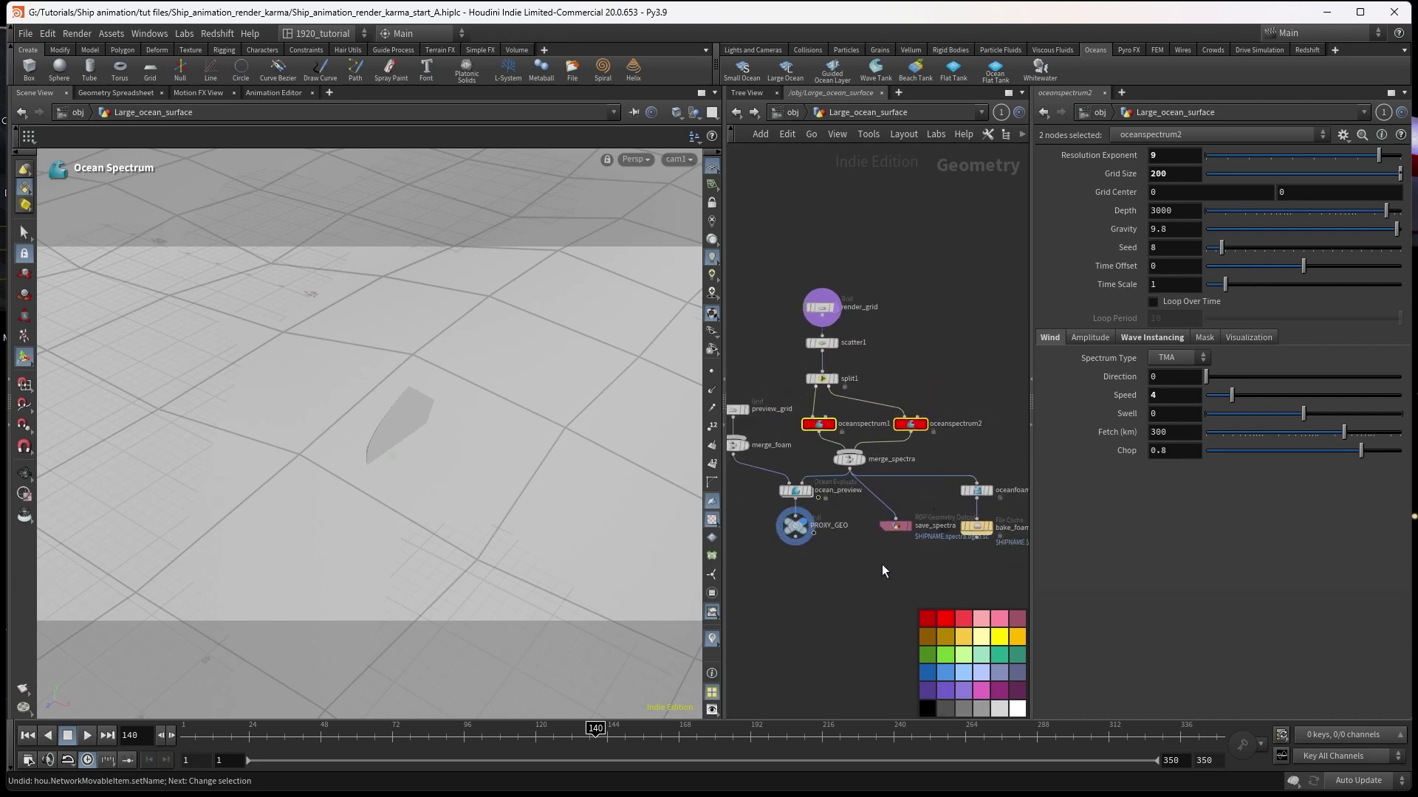
pyautogui.moveTo(862, 561); pyautogui.dragTo(857, 540, button='middle')
pyautogui.click(947, 352)
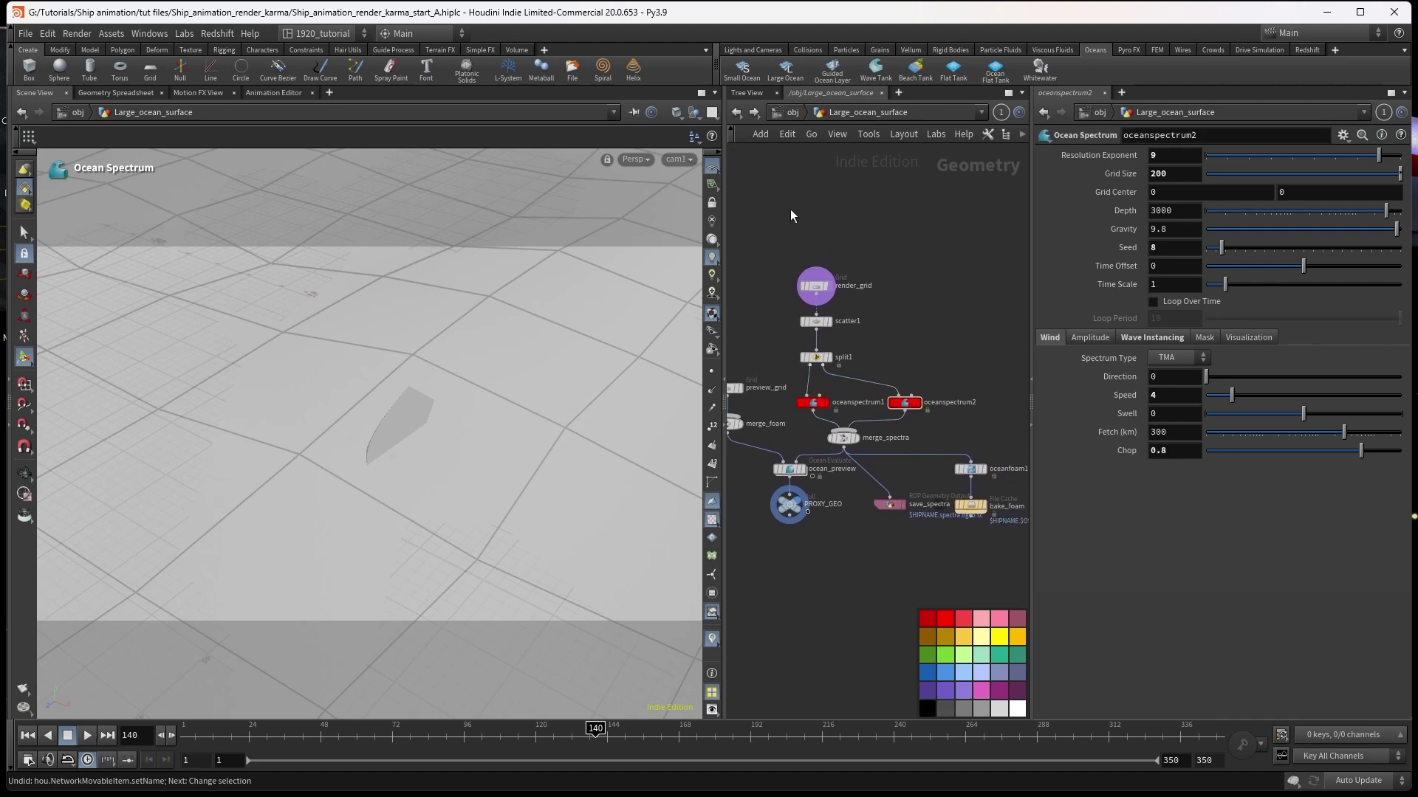
# - Inspect the render_grid settings, preview its output in the viewport, and undo the display change
pyautogui.moveTo(879, 251); pyautogui.dragTo(914, 247, button='middle')
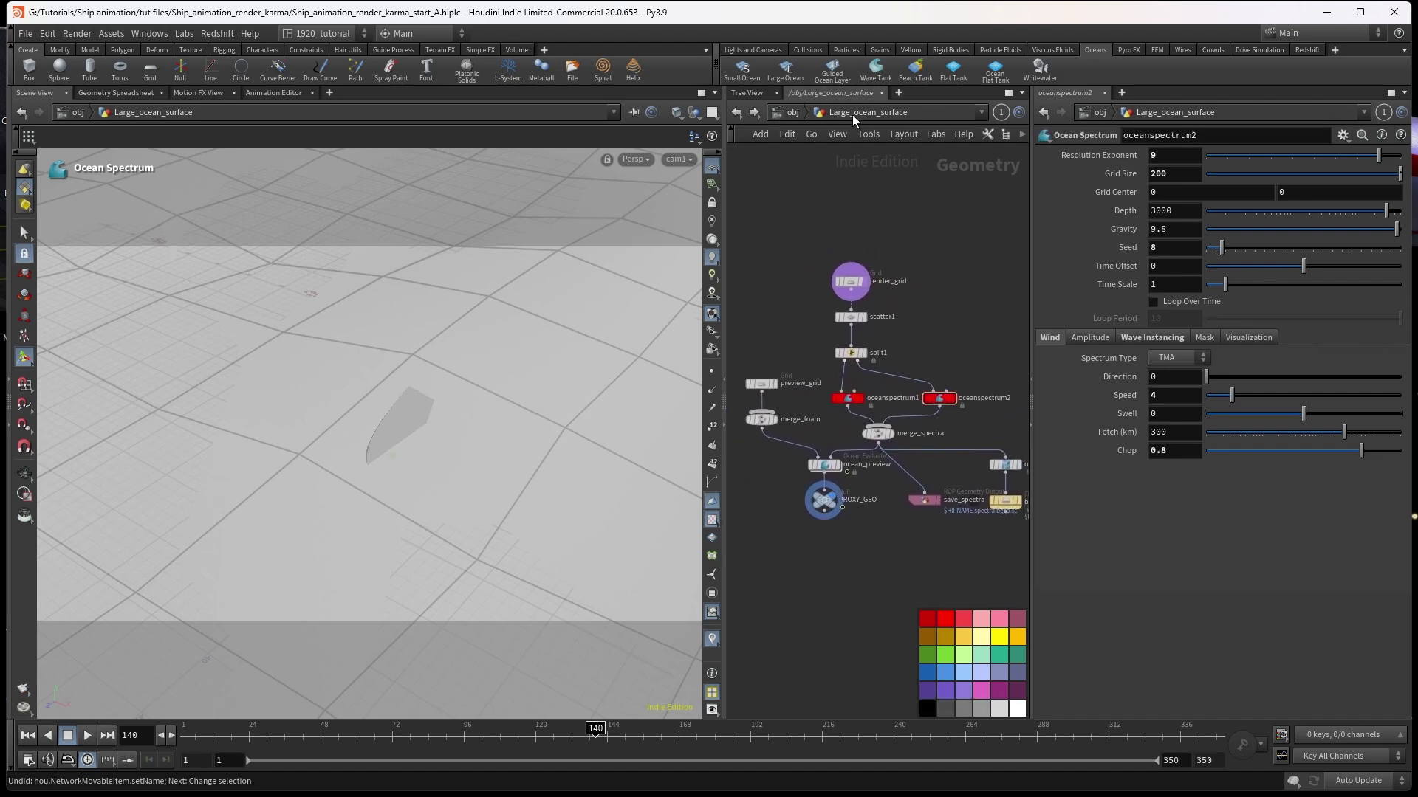
pyautogui.click(855, 282)
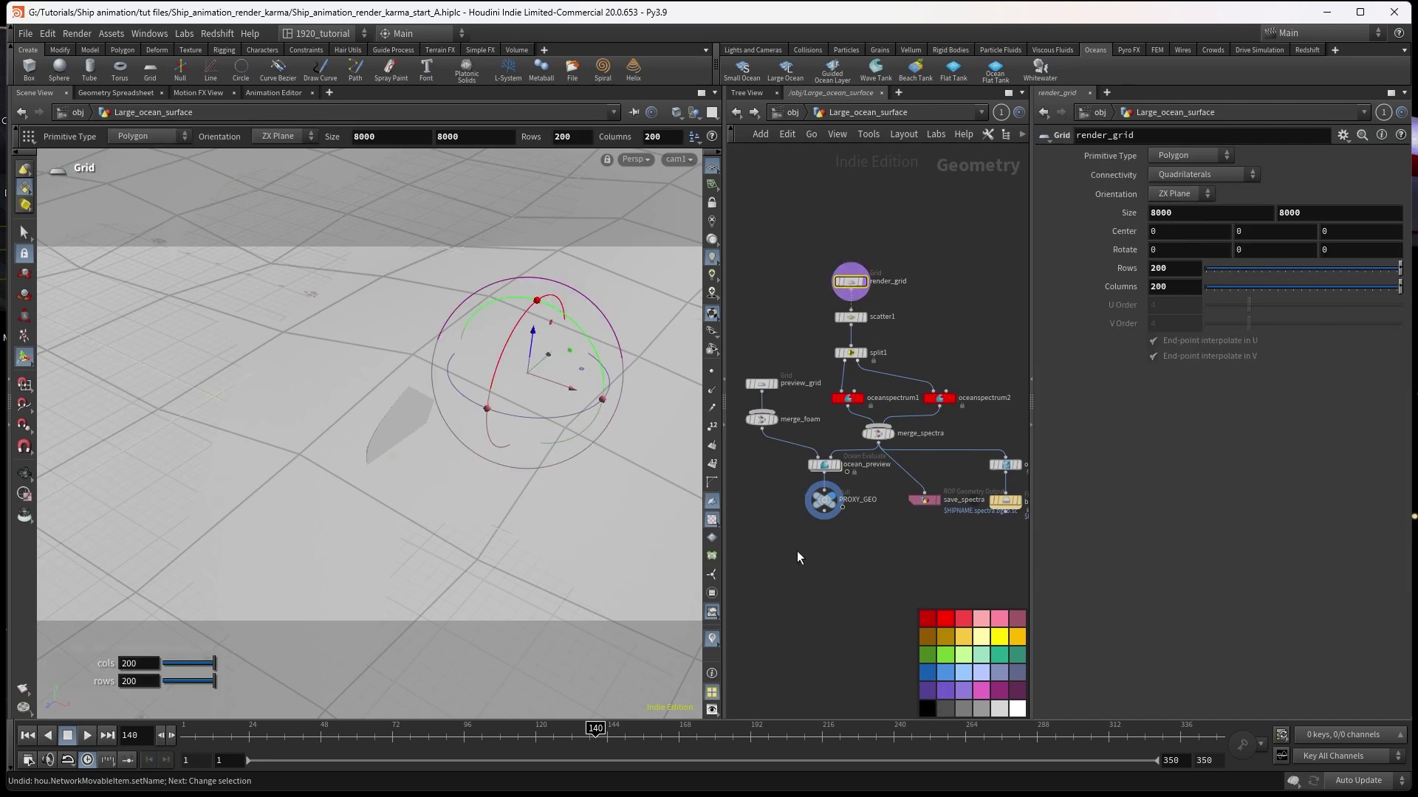
pyautogui.moveTo(837, 282)
pyautogui.click(867, 264)
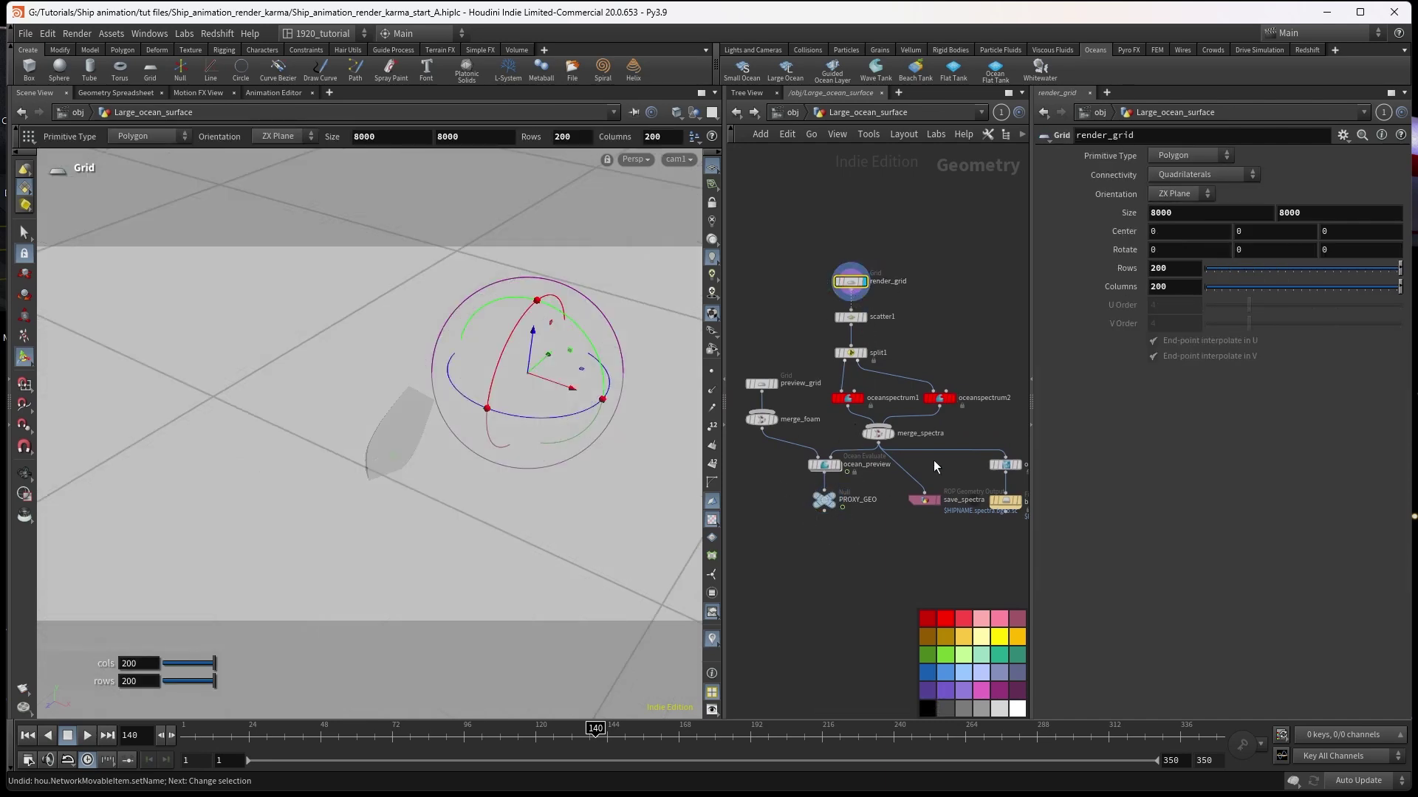
pyautogui.hotkey('ctrl', 'z')
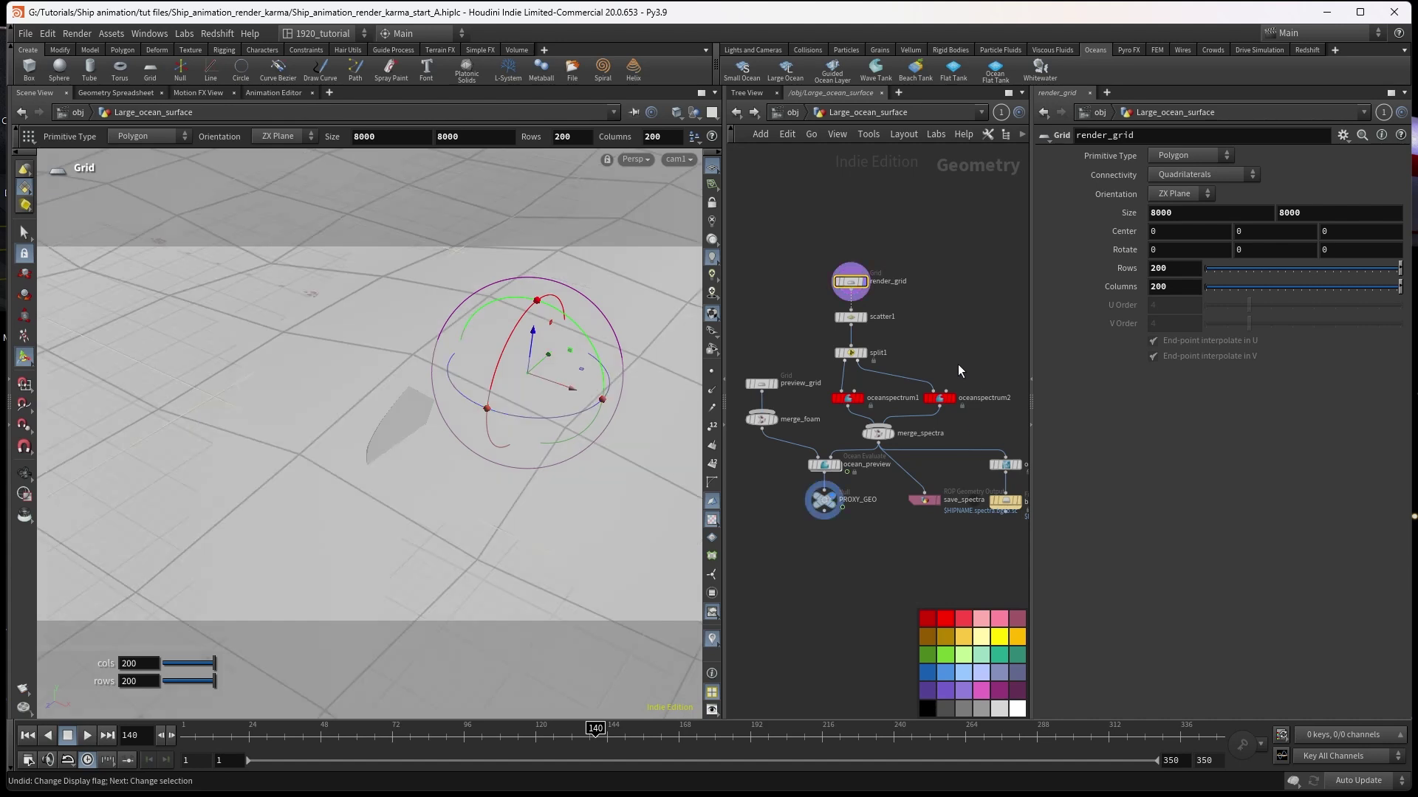
# - Review the settings of the scatter1, merge_spectra and save_spectra nodes in the ocean network
pyautogui.click(851, 319)
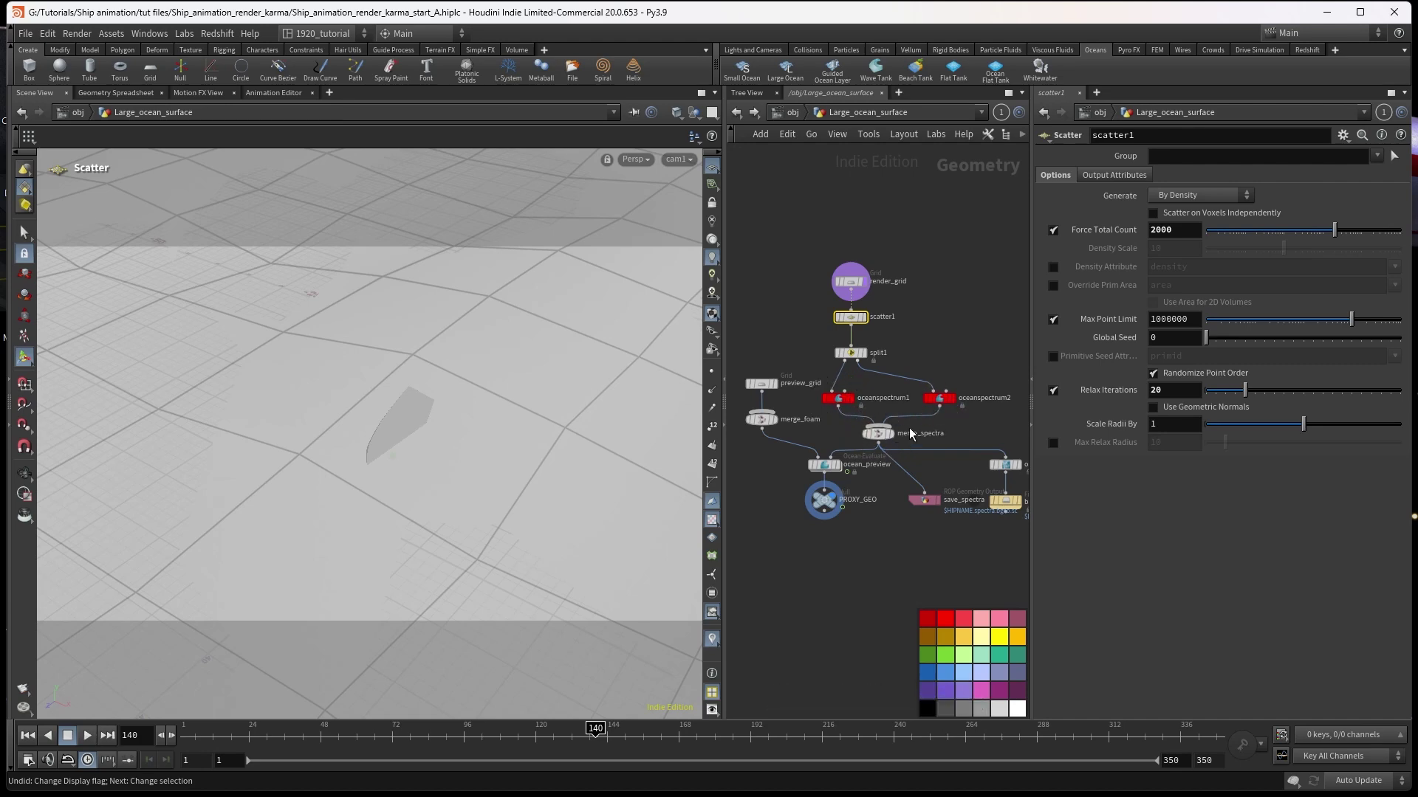
pyautogui.click(880, 437)
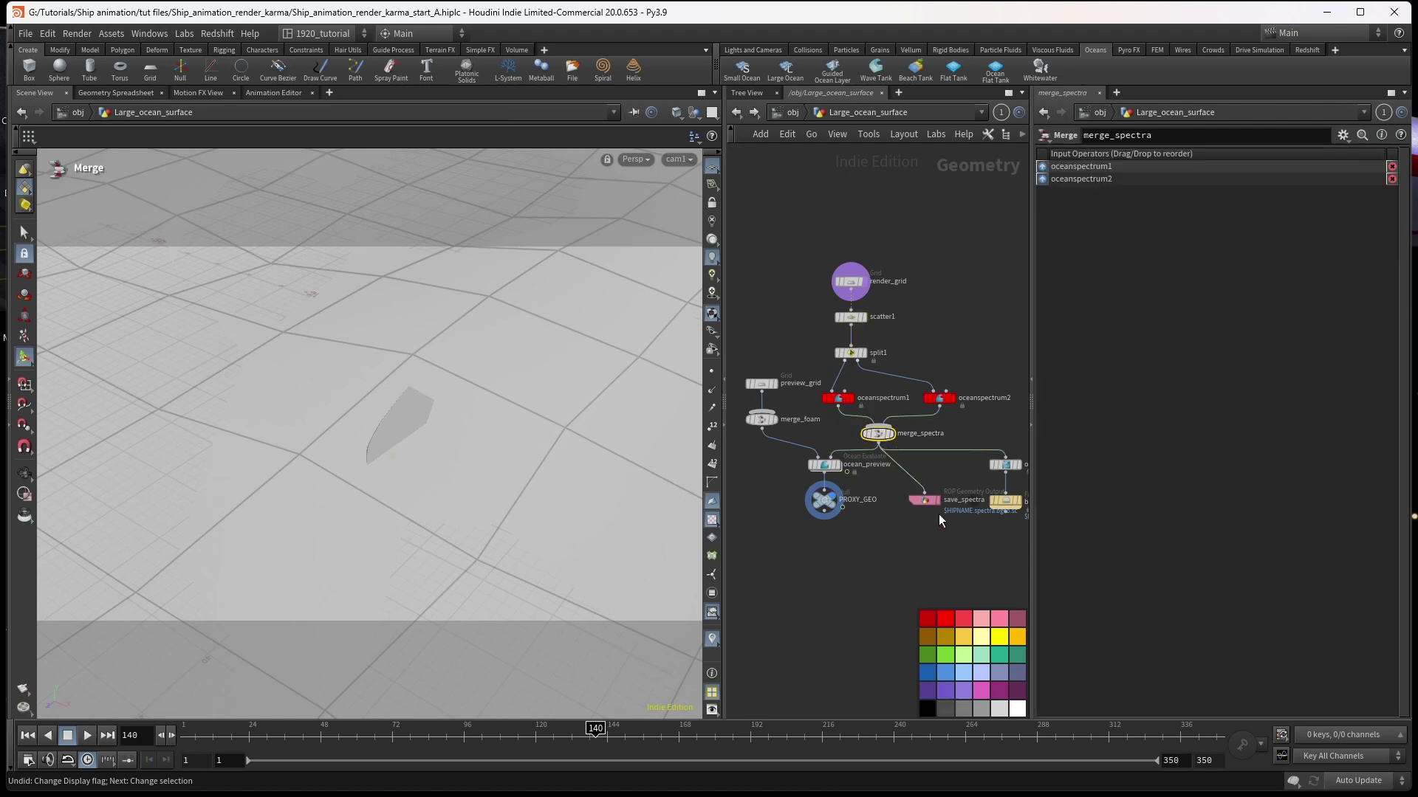
pyautogui.moveTo(926, 498); pyautogui.dragTo(920, 490)
pyautogui.moveTo(923, 529); pyautogui.dragTo(894, 527, button='middle')
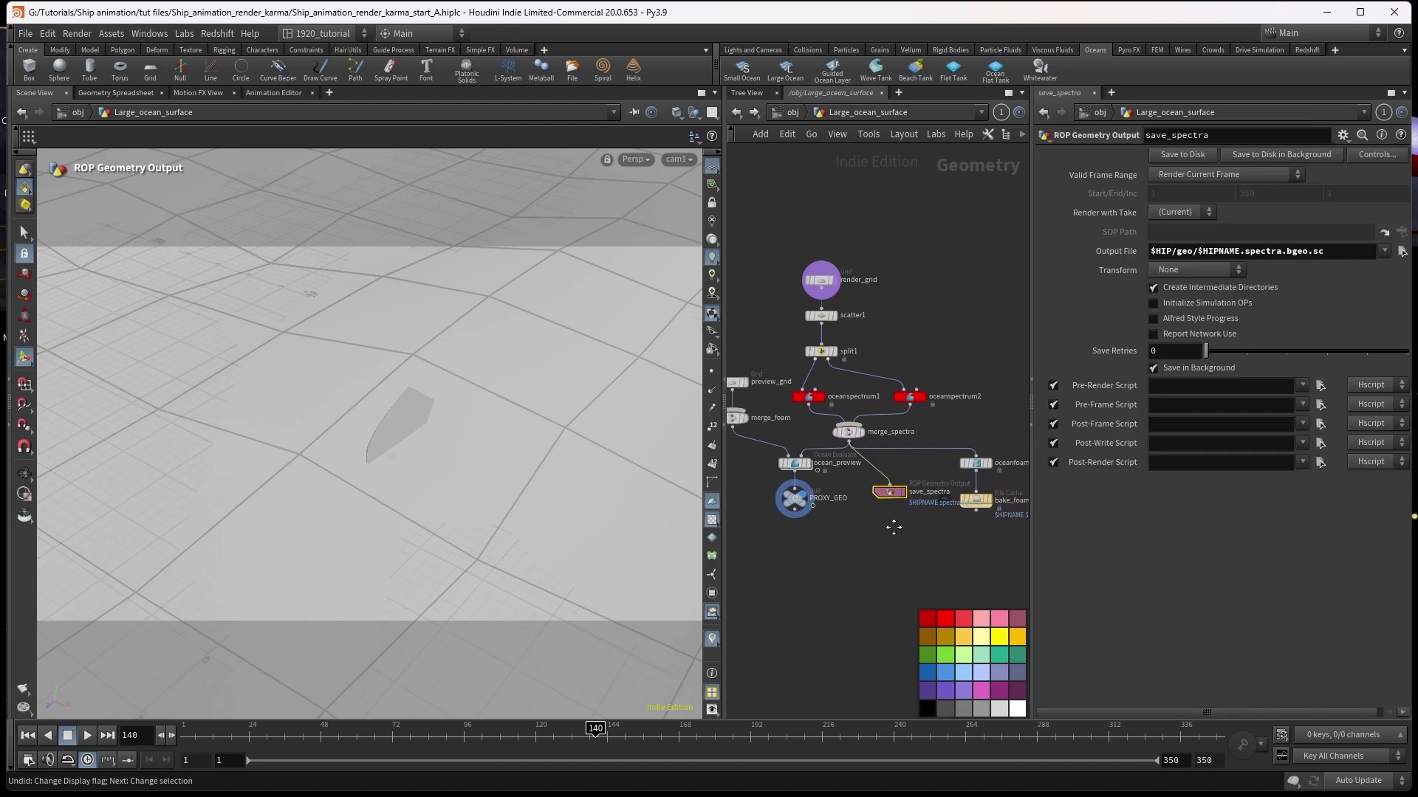
# - Examine the PROXY_GEO node and the output settings of save_spectra
pyautogui.moveTo(978, 470)
pyautogui.moveTo(983, 521)
pyautogui.mouseDown(button='middle')
pyautogui.moveTo(973, 517)
pyautogui.moveTo(1009, 522)
pyautogui.mouseUp(button='middle')
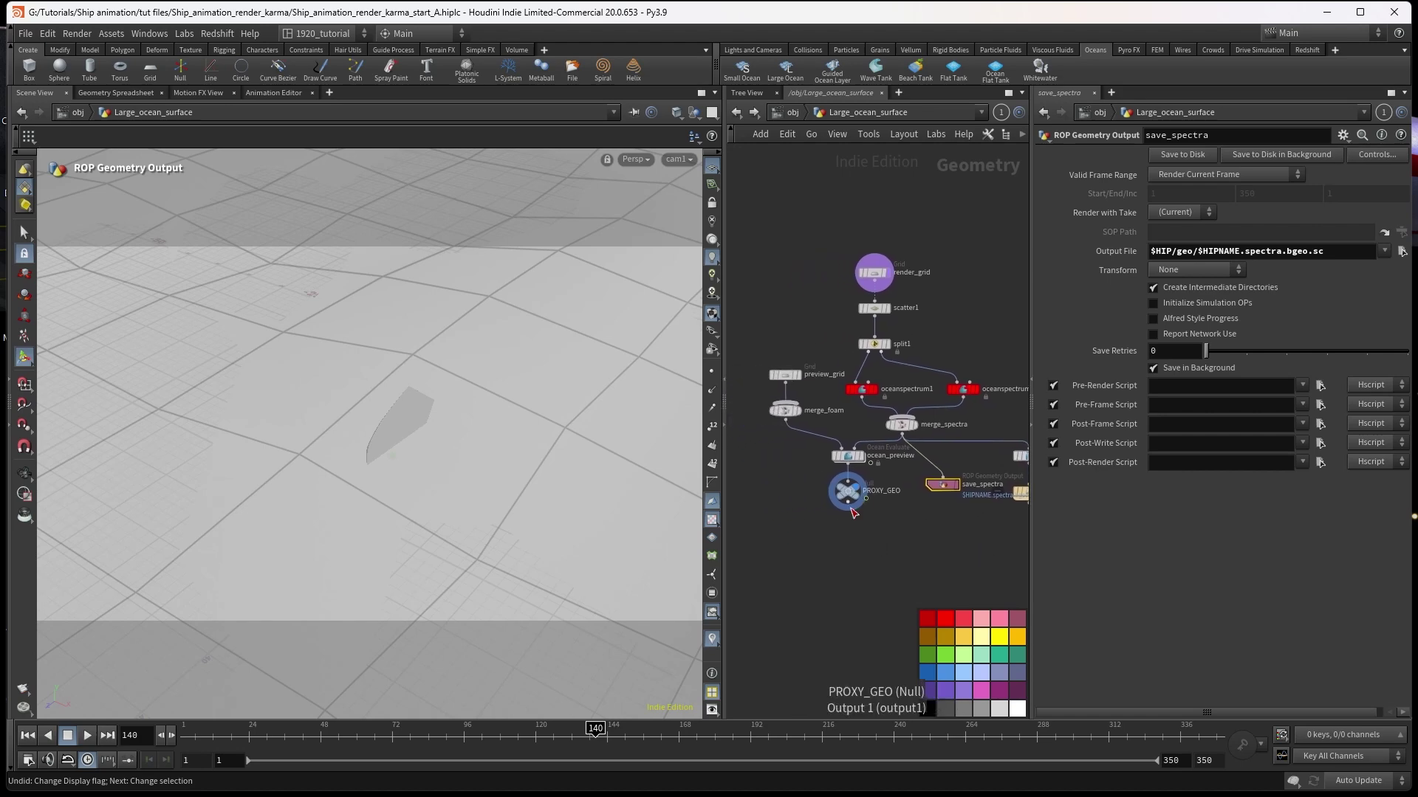
pyautogui.click(853, 496)
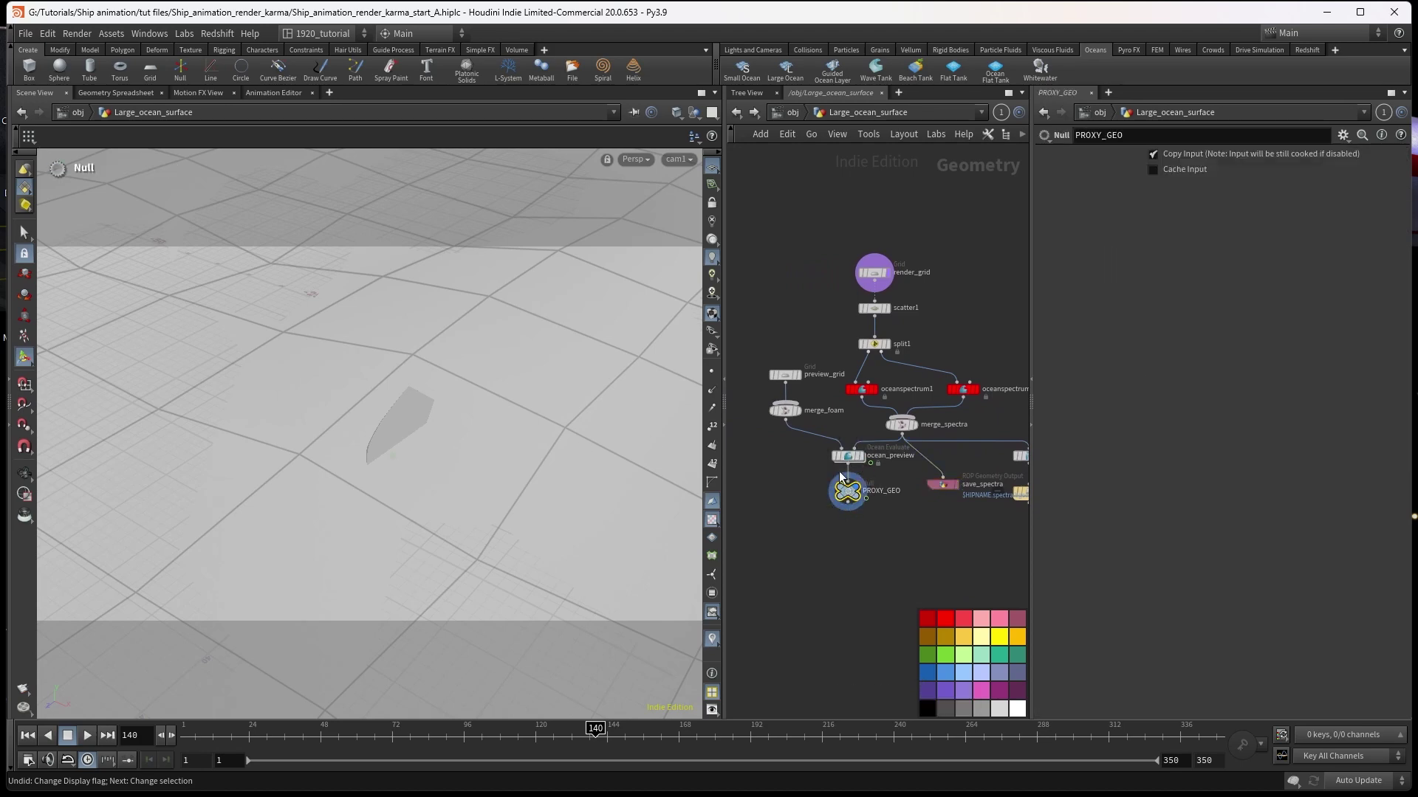
pyautogui.moveTo(994, 517); pyautogui.dragTo(849, 507, button='middle')
pyautogui.click(825, 483)
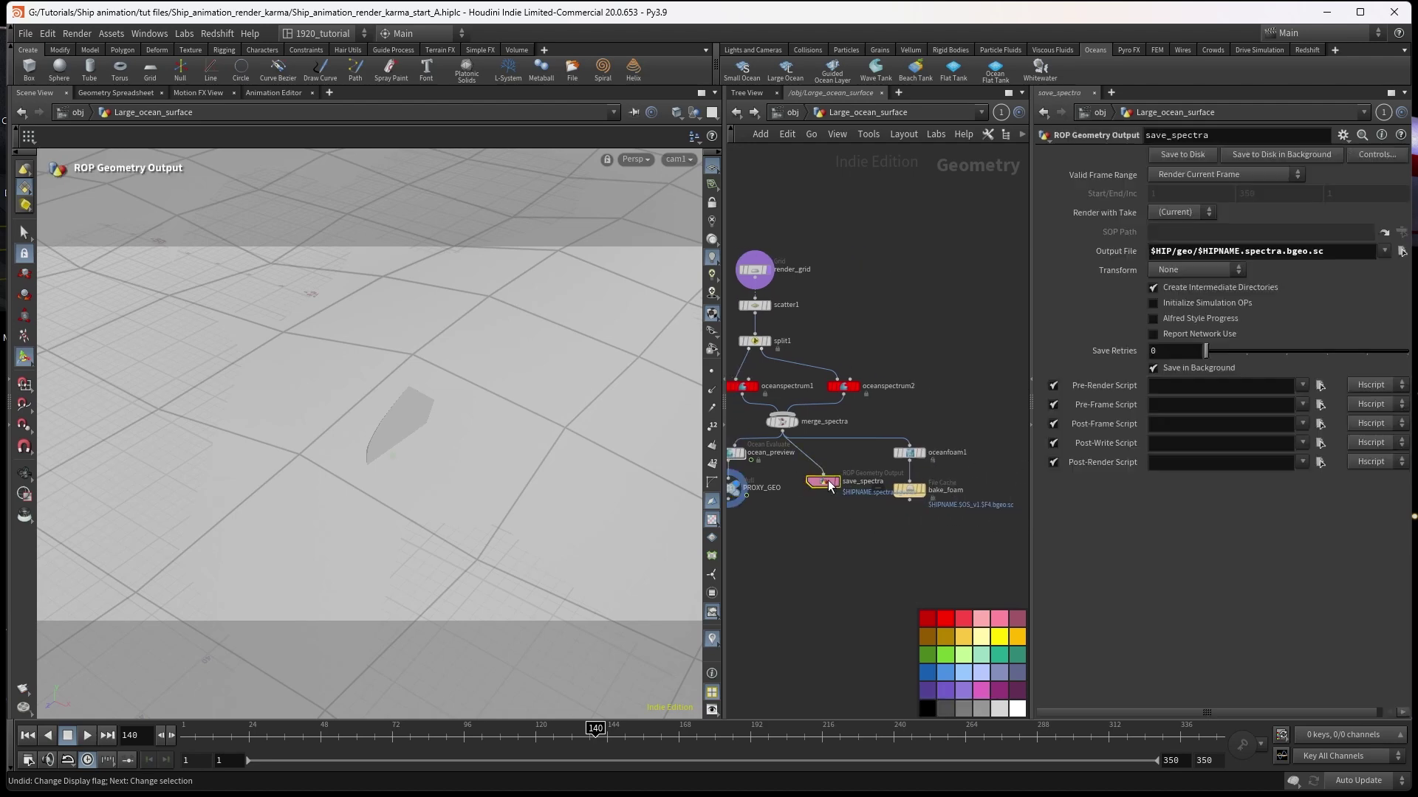
# - Display oceanspectrum1 in the viewport and compare its parameters with those of oceanspectrum2
pyautogui.moveTo(858, 438); pyautogui.dragTo(910, 454, button='middle')
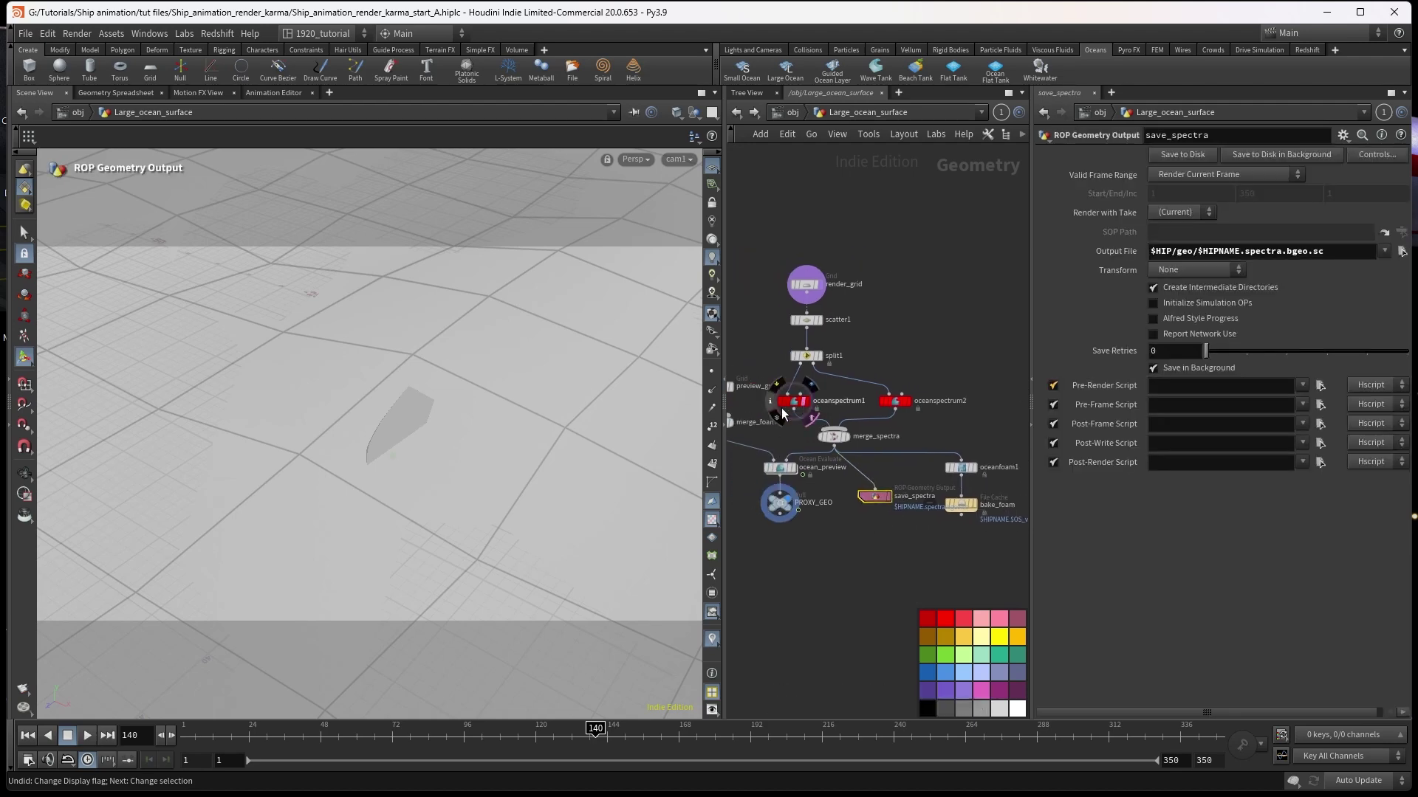
pyautogui.click(805, 408)
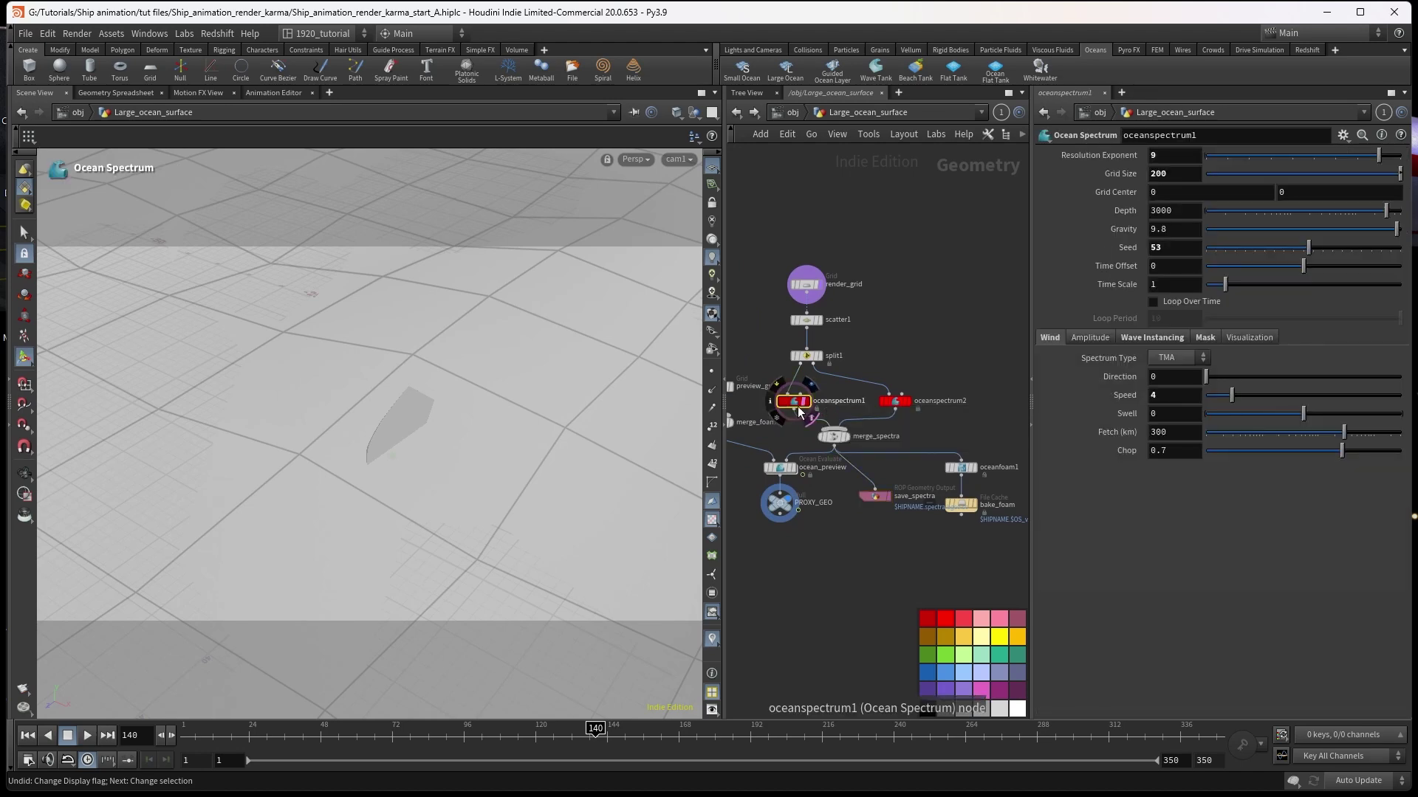
pyautogui.click(807, 403)
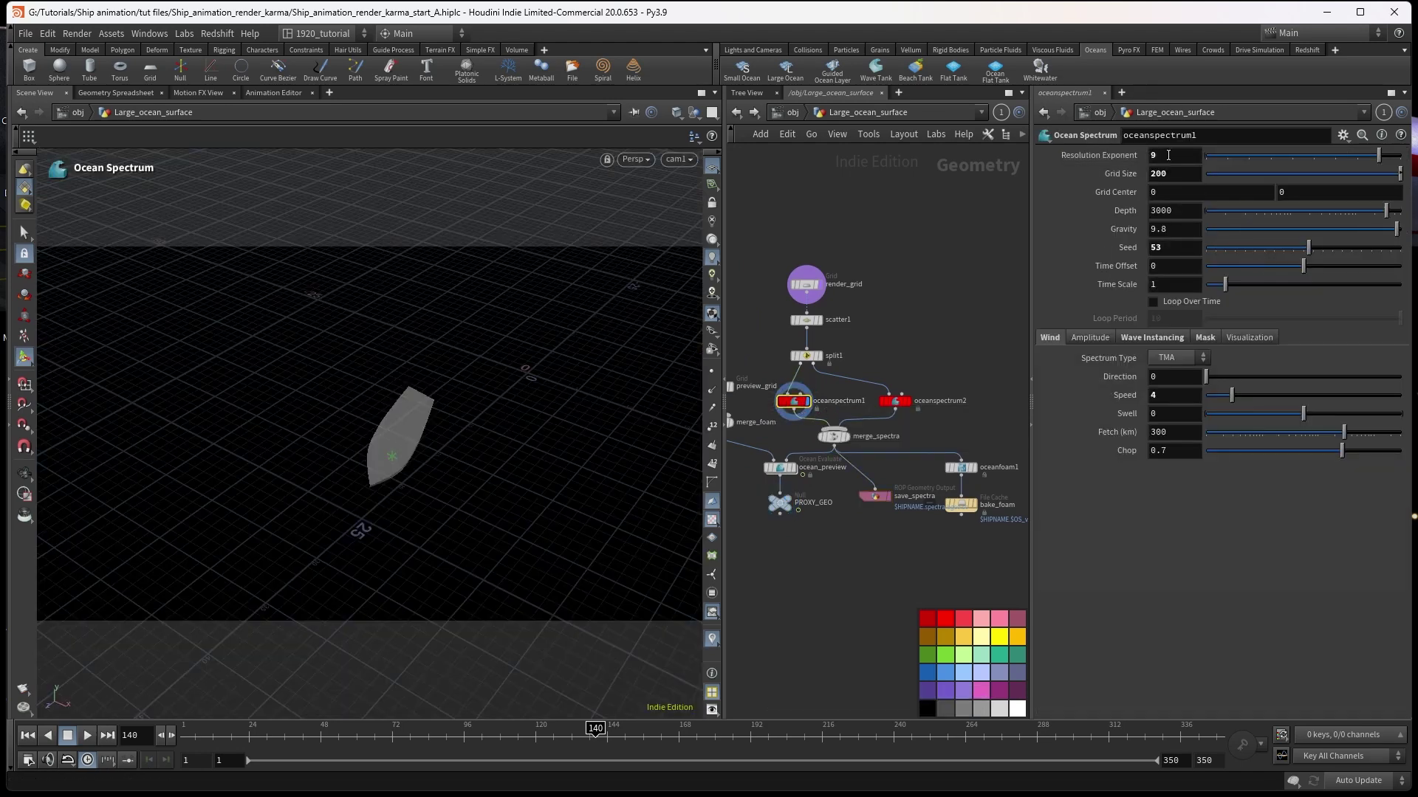
pyautogui.click(896, 401)
pyautogui.click(800, 409)
# - Link oceanspectrum2's Resolution Exponent to oceanspectrum1's by copying the parameter and pasting it as a relative reference
pyautogui.click(1178, 157)
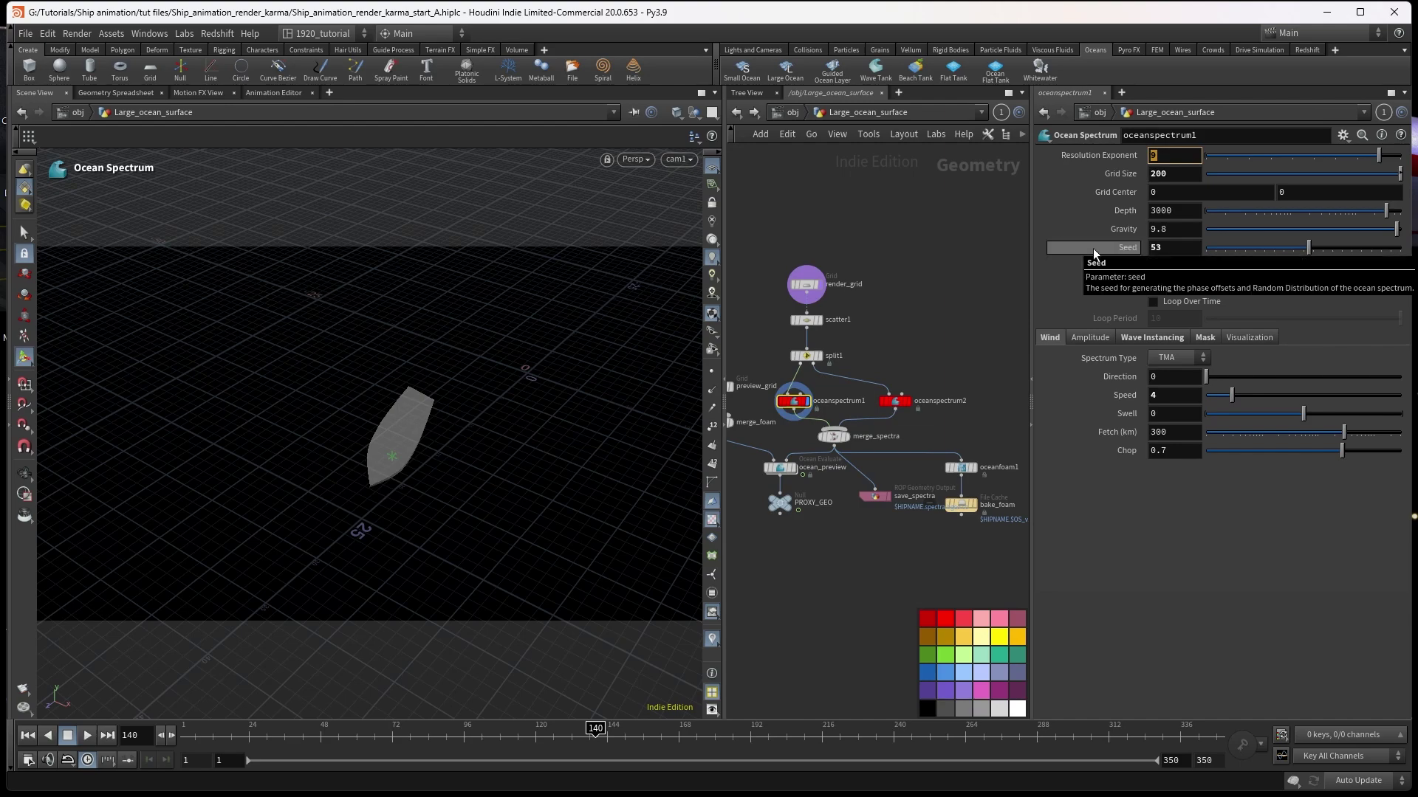
pyautogui.rightClick(1159, 157)
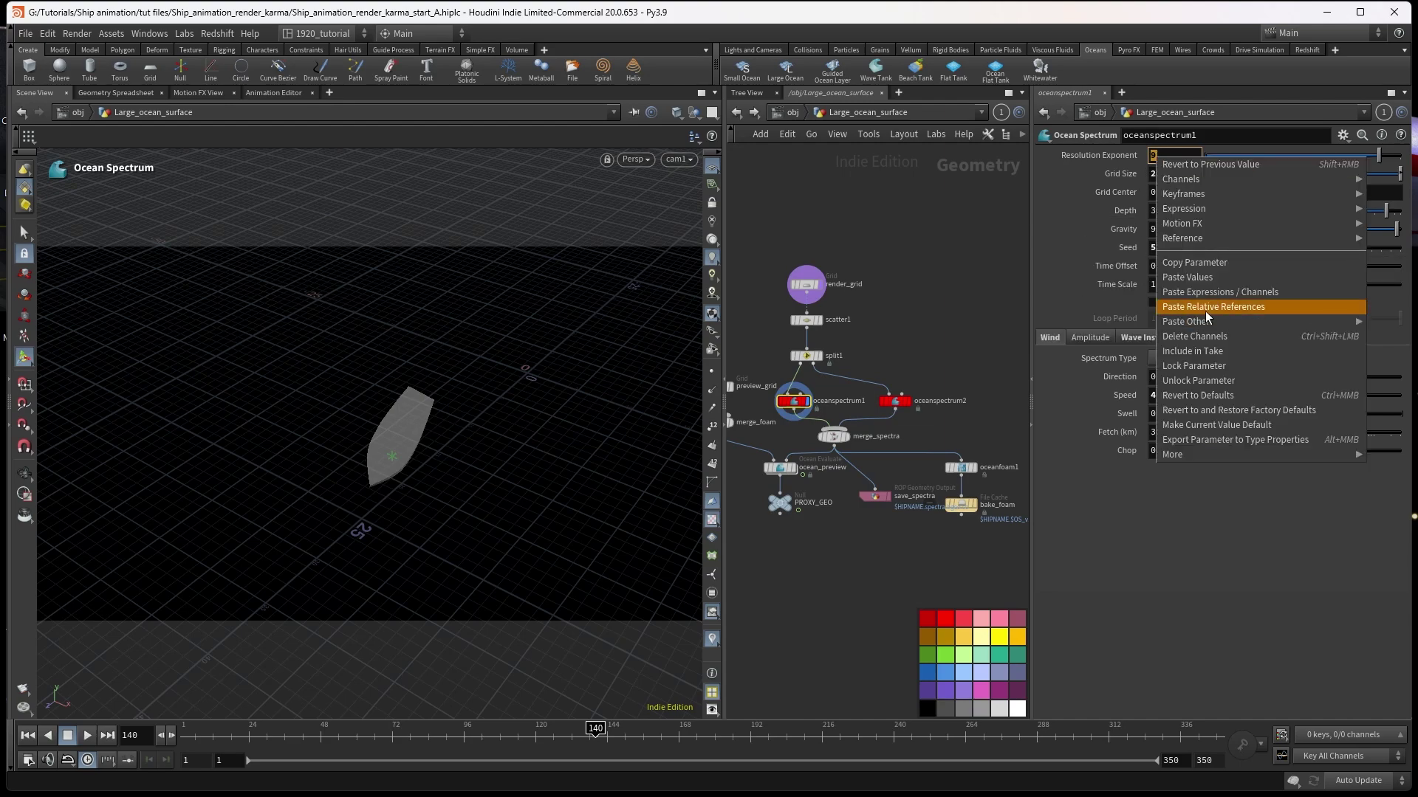
pyautogui.click(1184, 278)
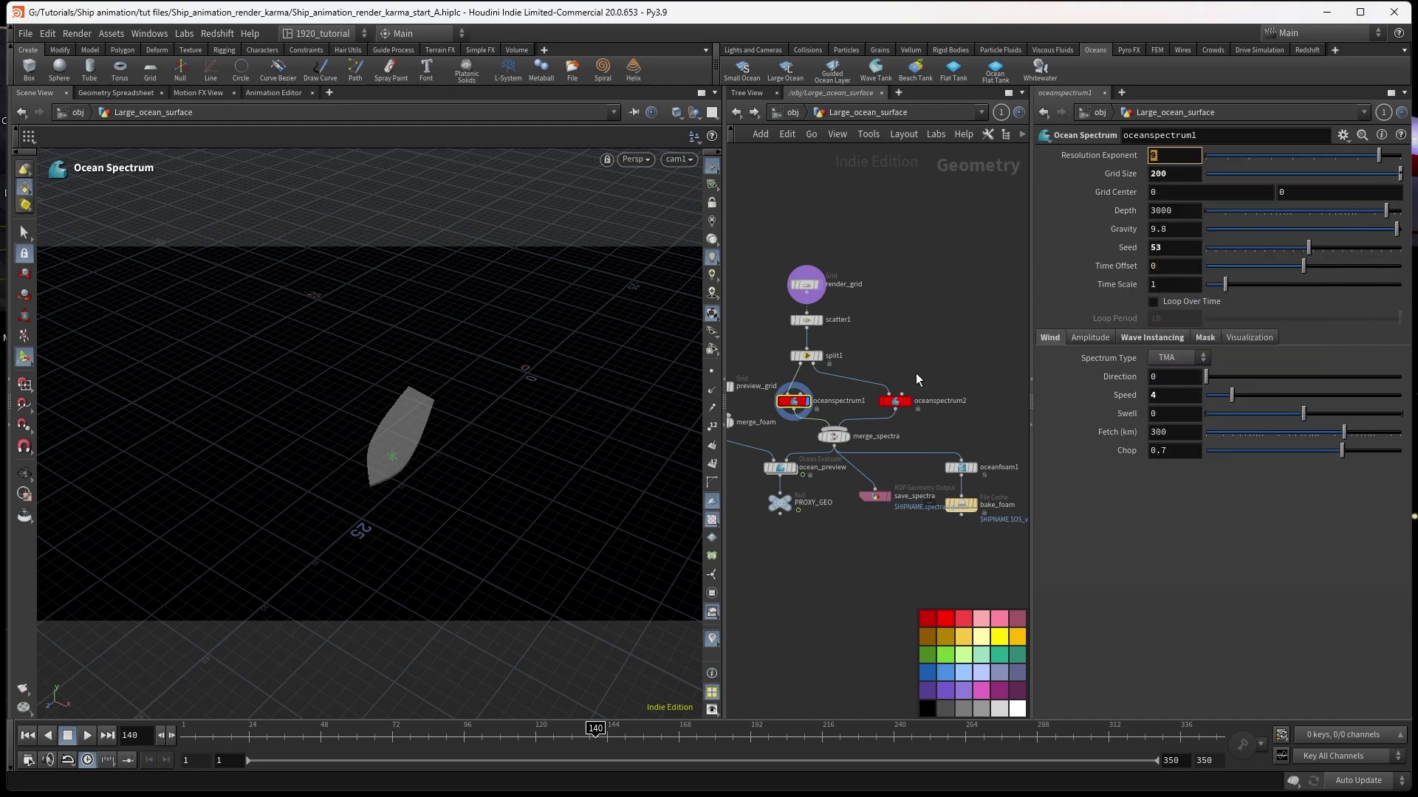
pyautogui.click(906, 407)
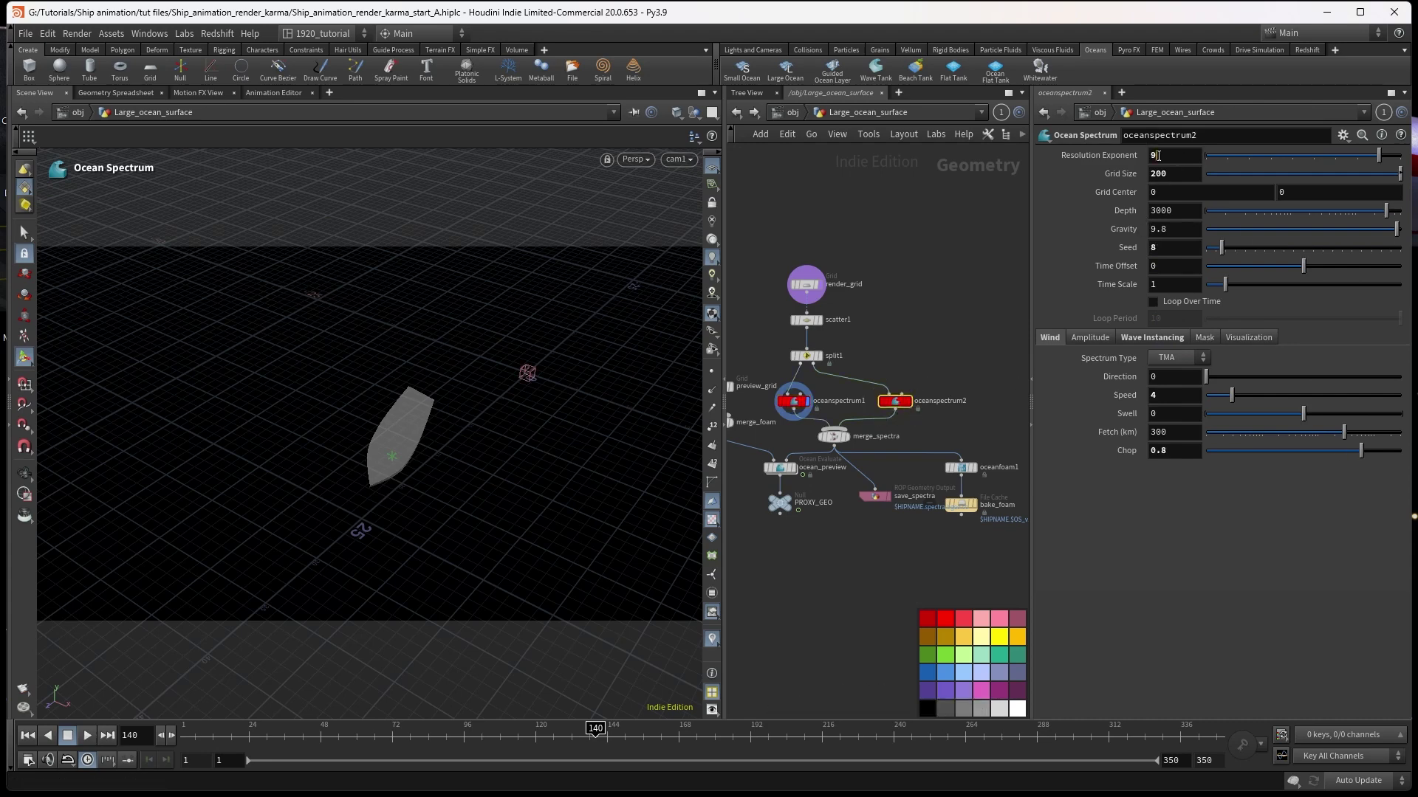
pyautogui.click(1150, 155)
pyautogui.rightClick(1154, 154)
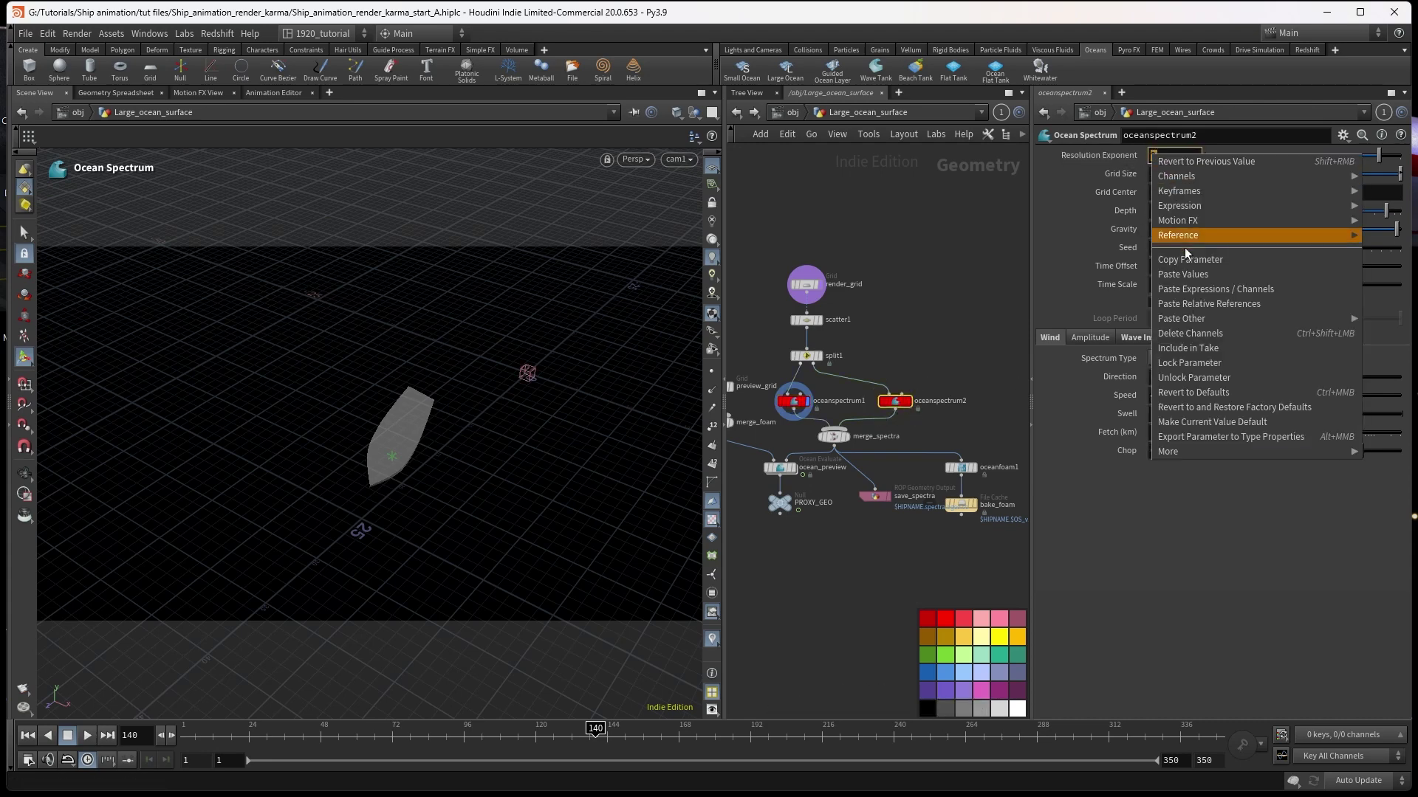
pyautogui.click(1229, 303)
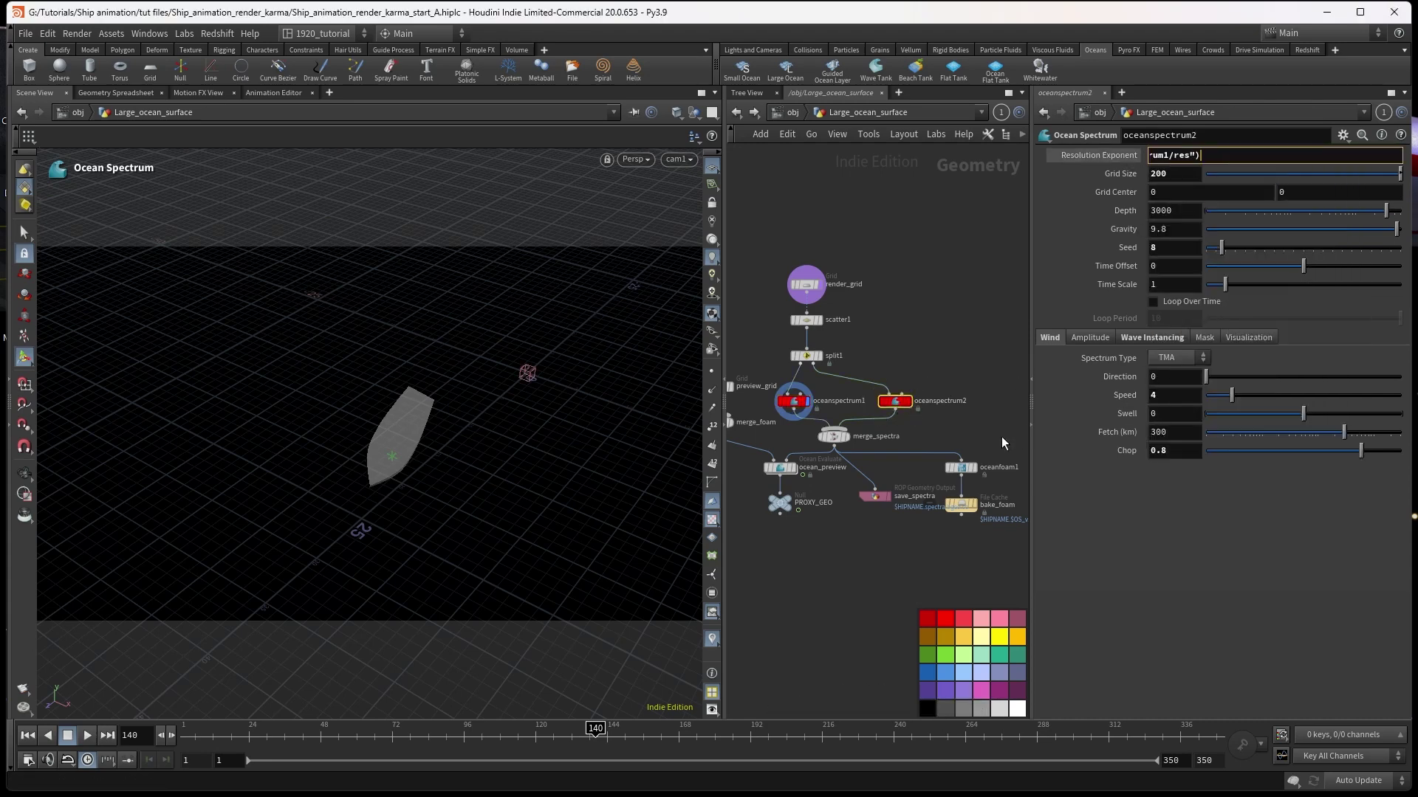
pyautogui.press('Return')
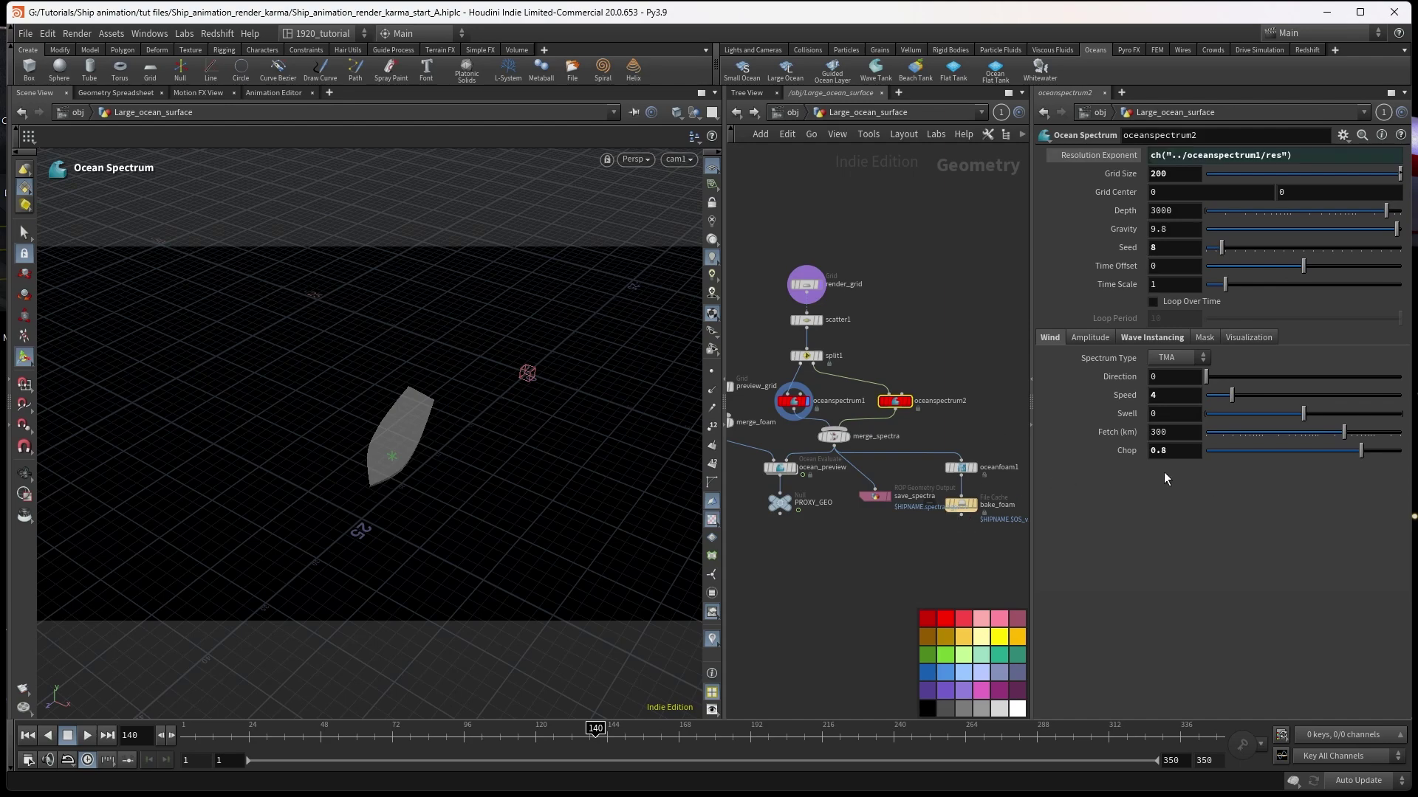
# - Select the save_spectra node and shift it slightly within the network below merge_spectra
pyautogui.click(874, 495)
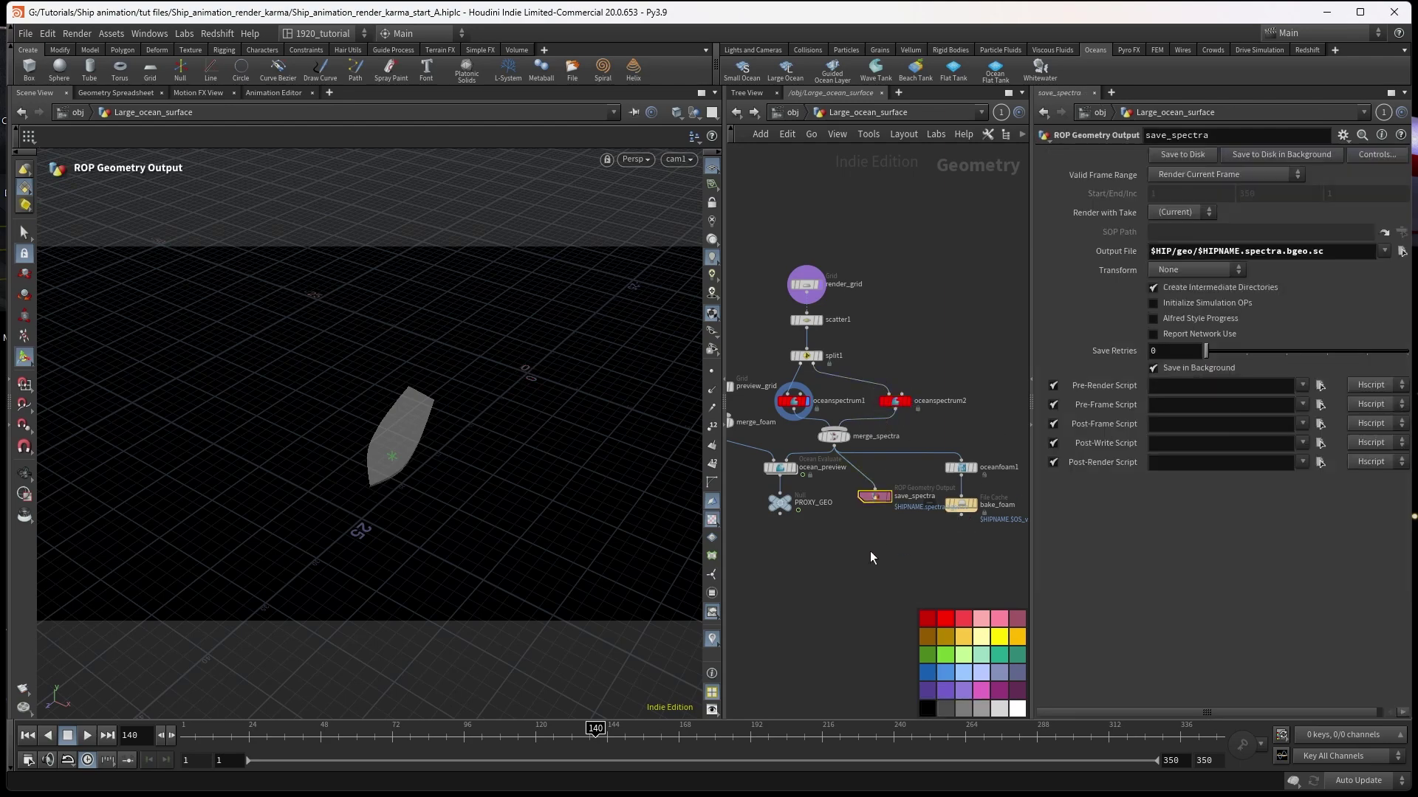
pyautogui.moveTo(870, 551); pyautogui.dragTo(920, 527, button='middle')
pyautogui.scroll(-1, 905, 552)
pyautogui.scroll(1, 919, 504)
pyautogui.scroll(1, 919, 503)
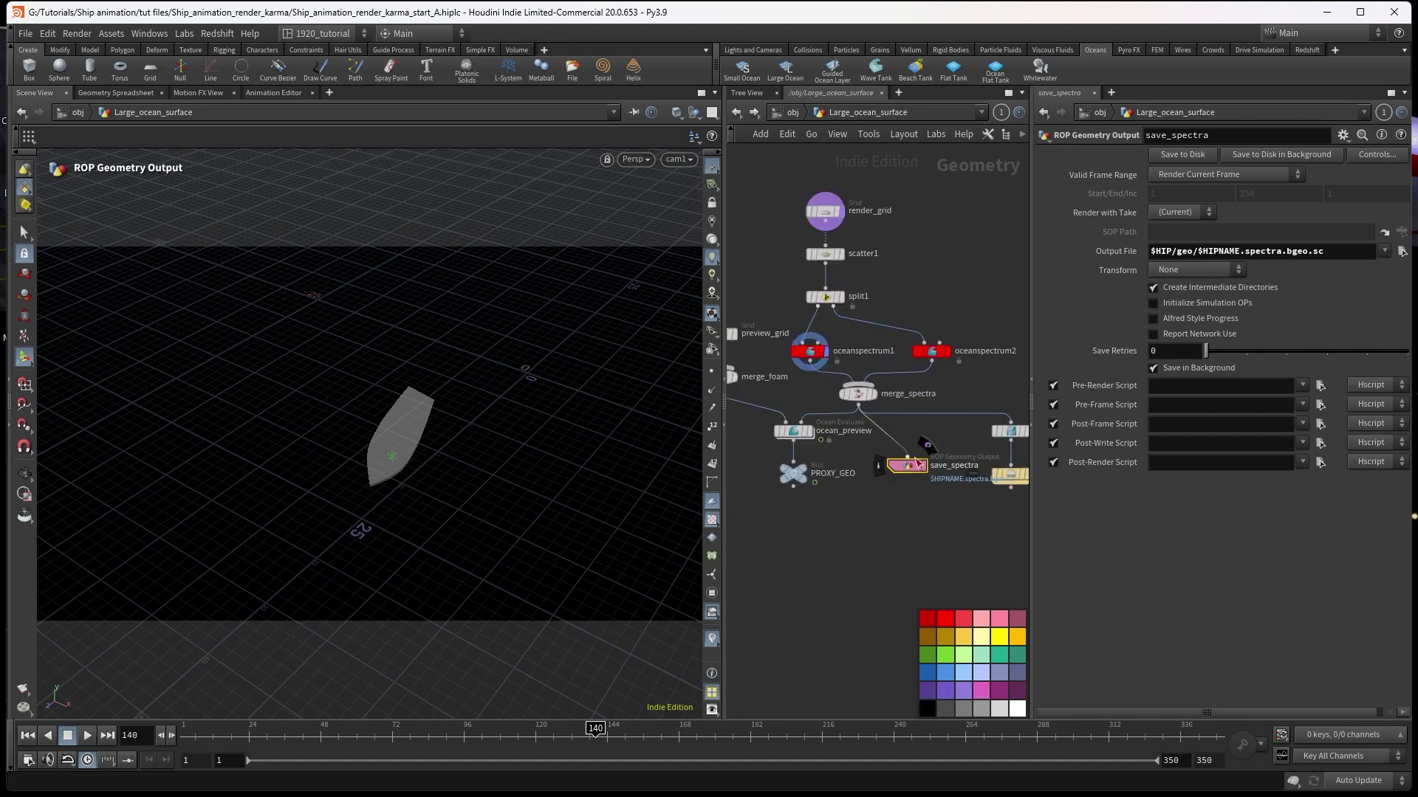
pyautogui.moveTo(915, 464); pyautogui.dragTo(909, 467)
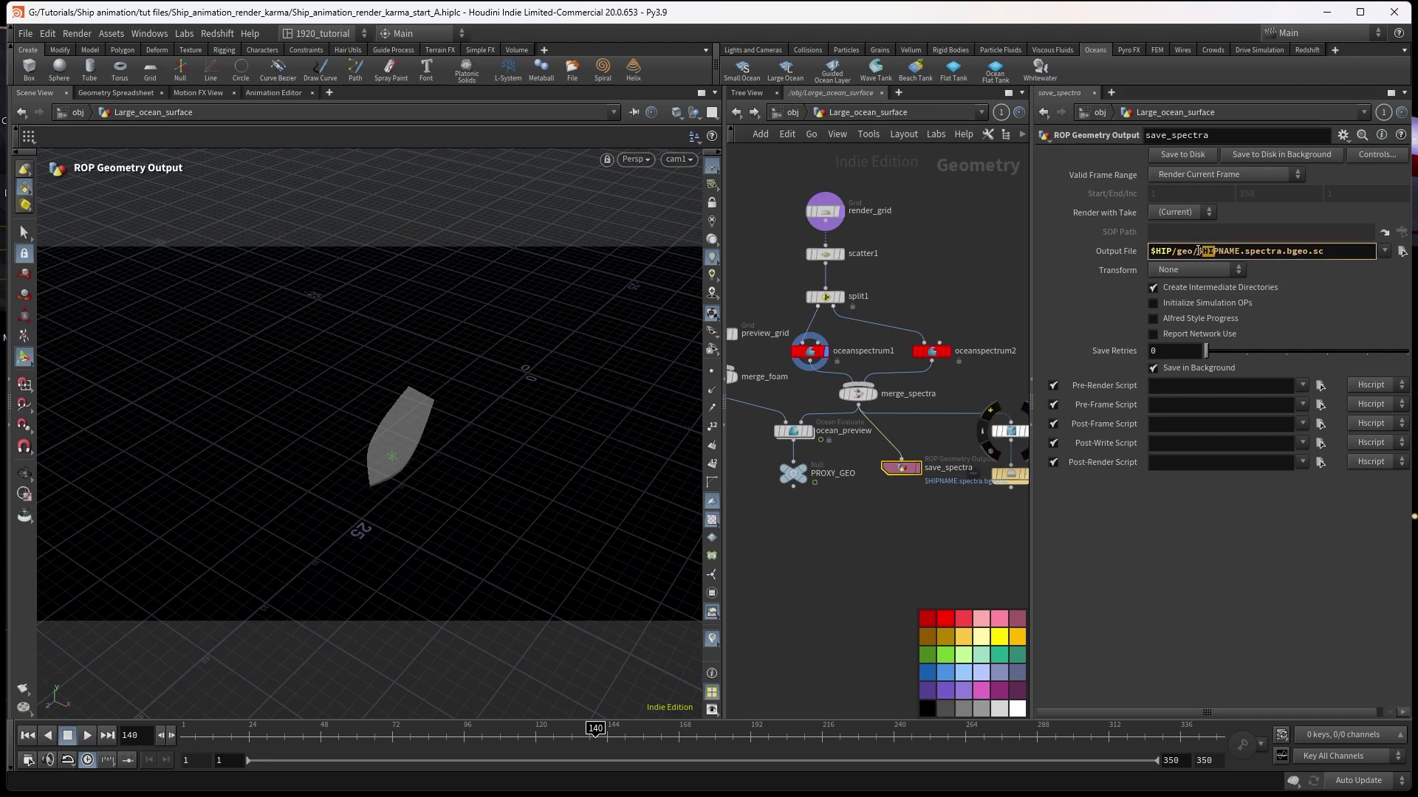
# - Set the output file of save_spectra to $HIP/geo/Large_ocean_spectrum9.bgeo.sc
pyautogui.moveTo(1198, 251); pyautogui.dragTo(1277, 253)
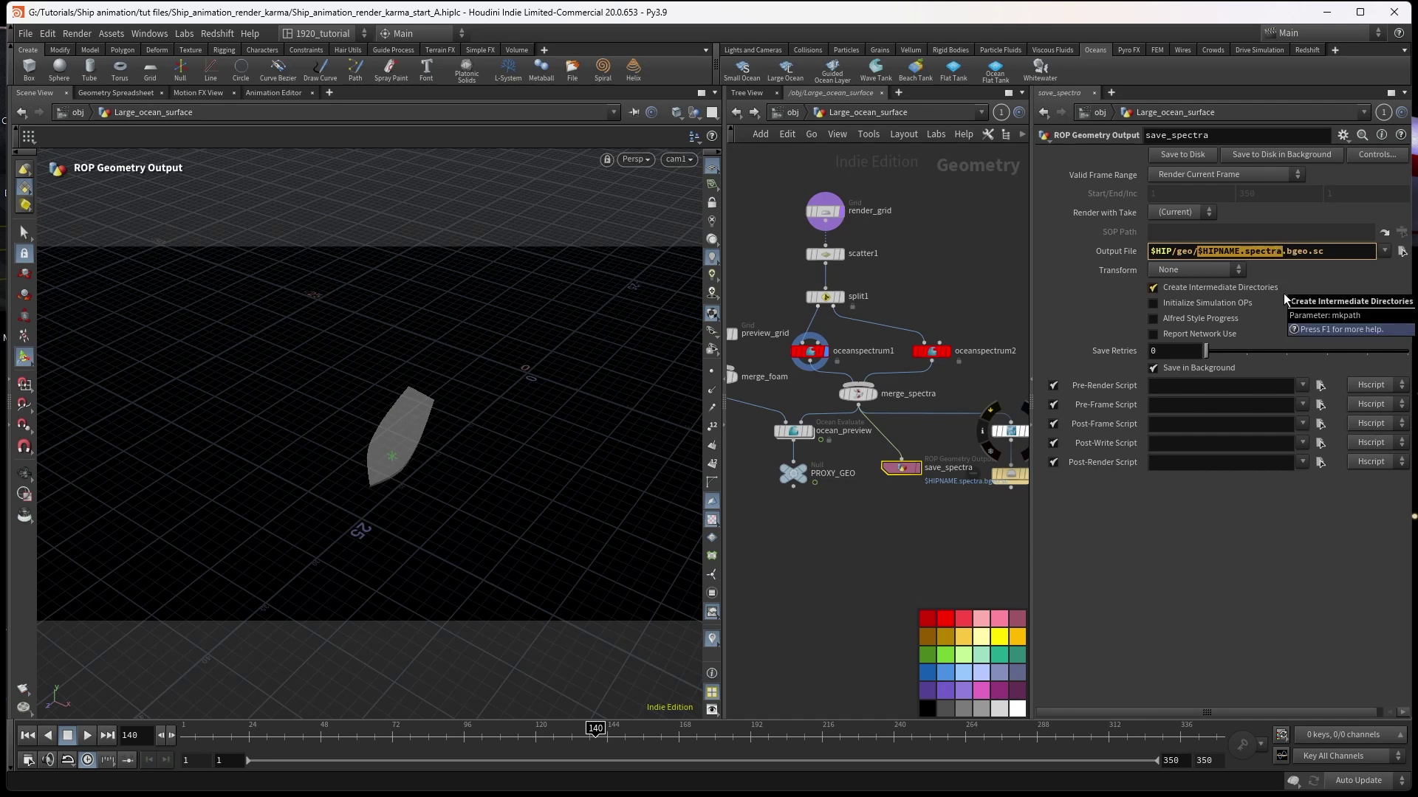
pyautogui.write('Large_oc')
pyautogui.write('ean_spectrum9')
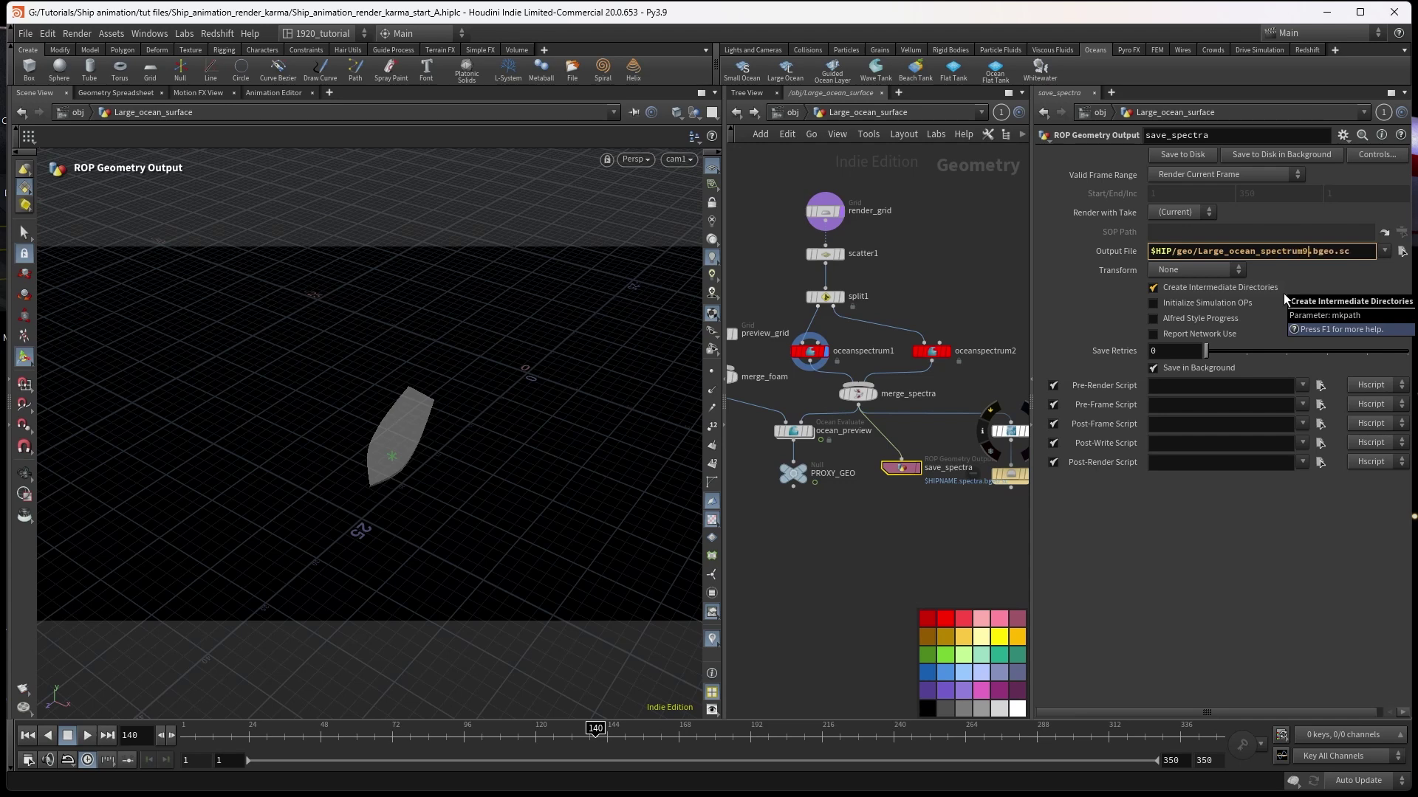
pyautogui.press('Return')
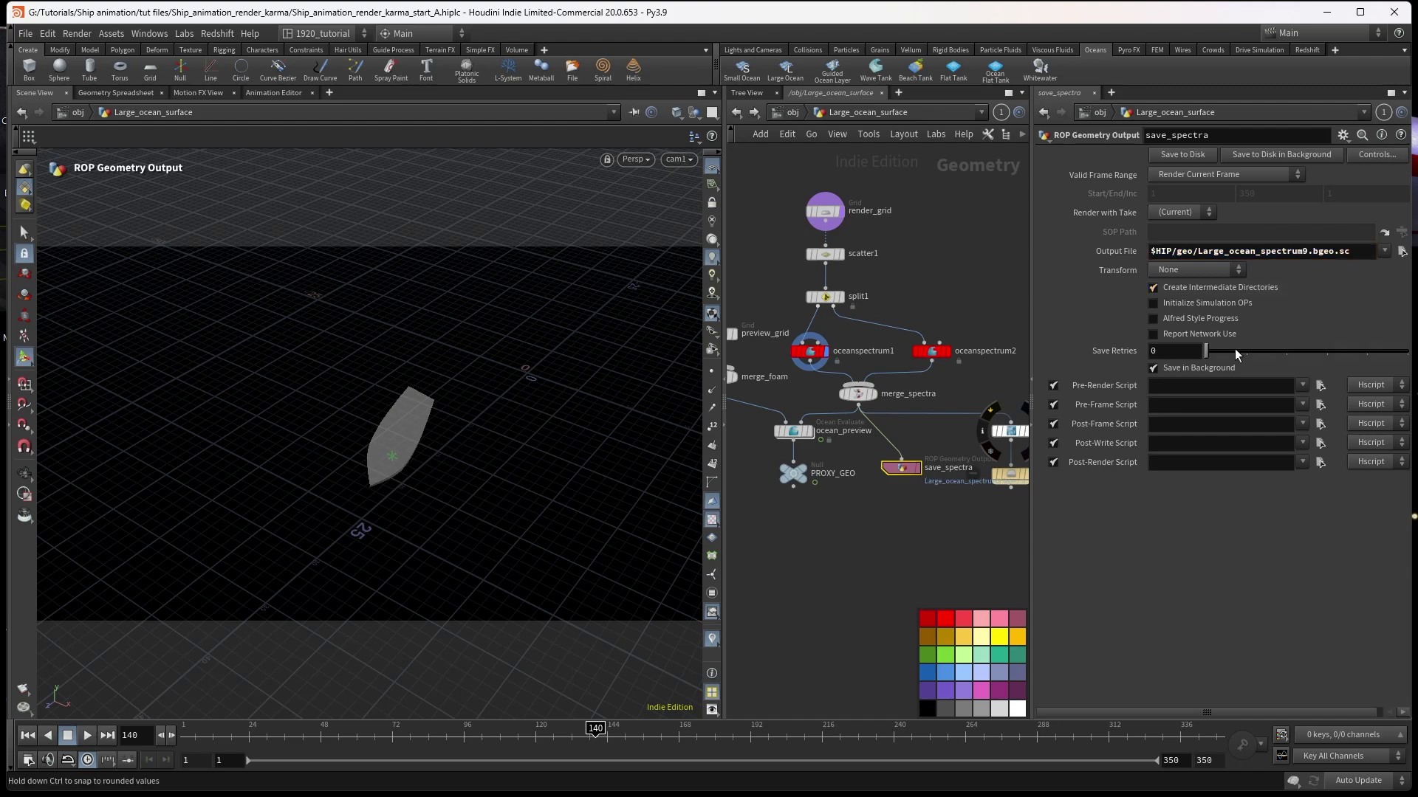
# - Check the Resolution Exponent of oceanspectrum1 and save the spectra to disk from save_spectra
pyautogui.click(810, 352)
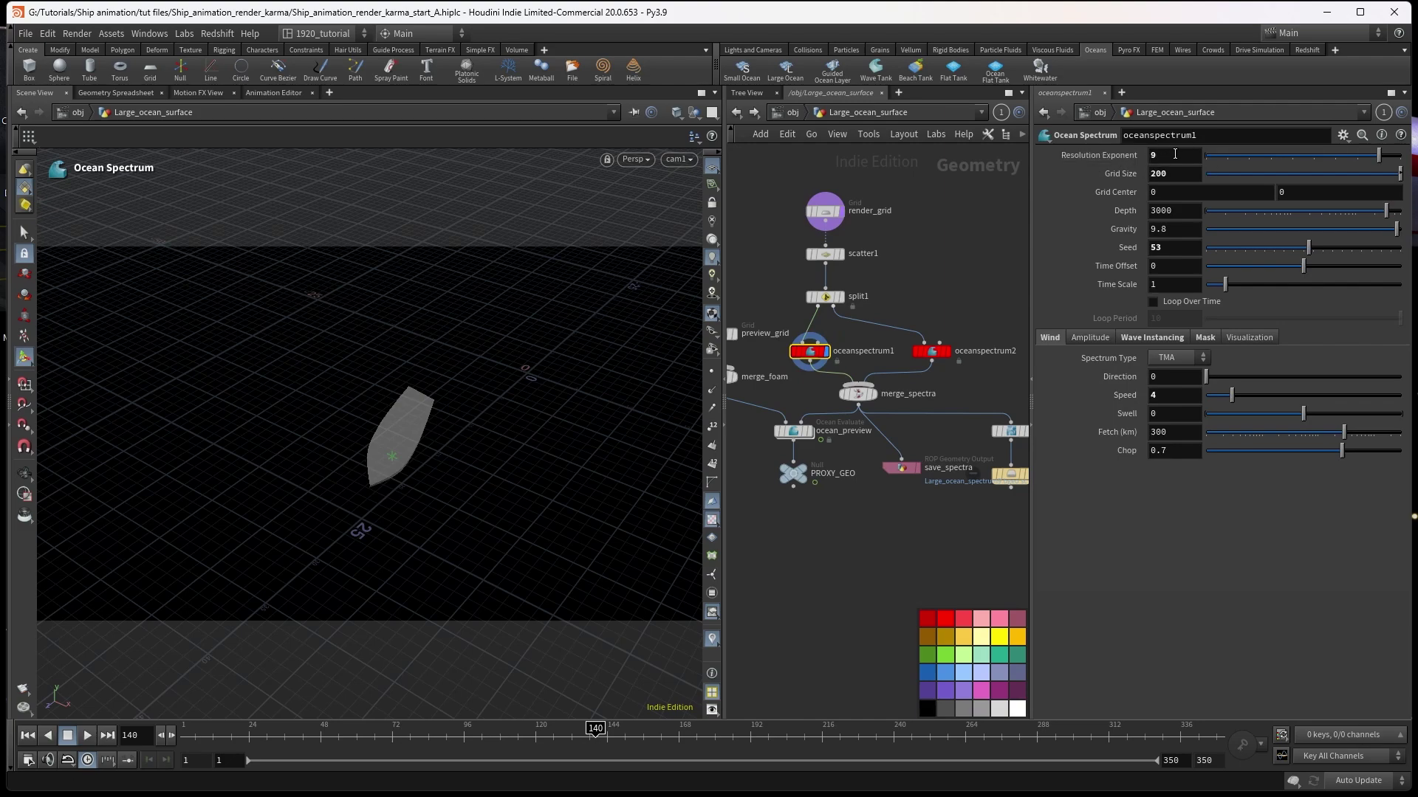
pyautogui.click(861, 393)
pyautogui.click(902, 469)
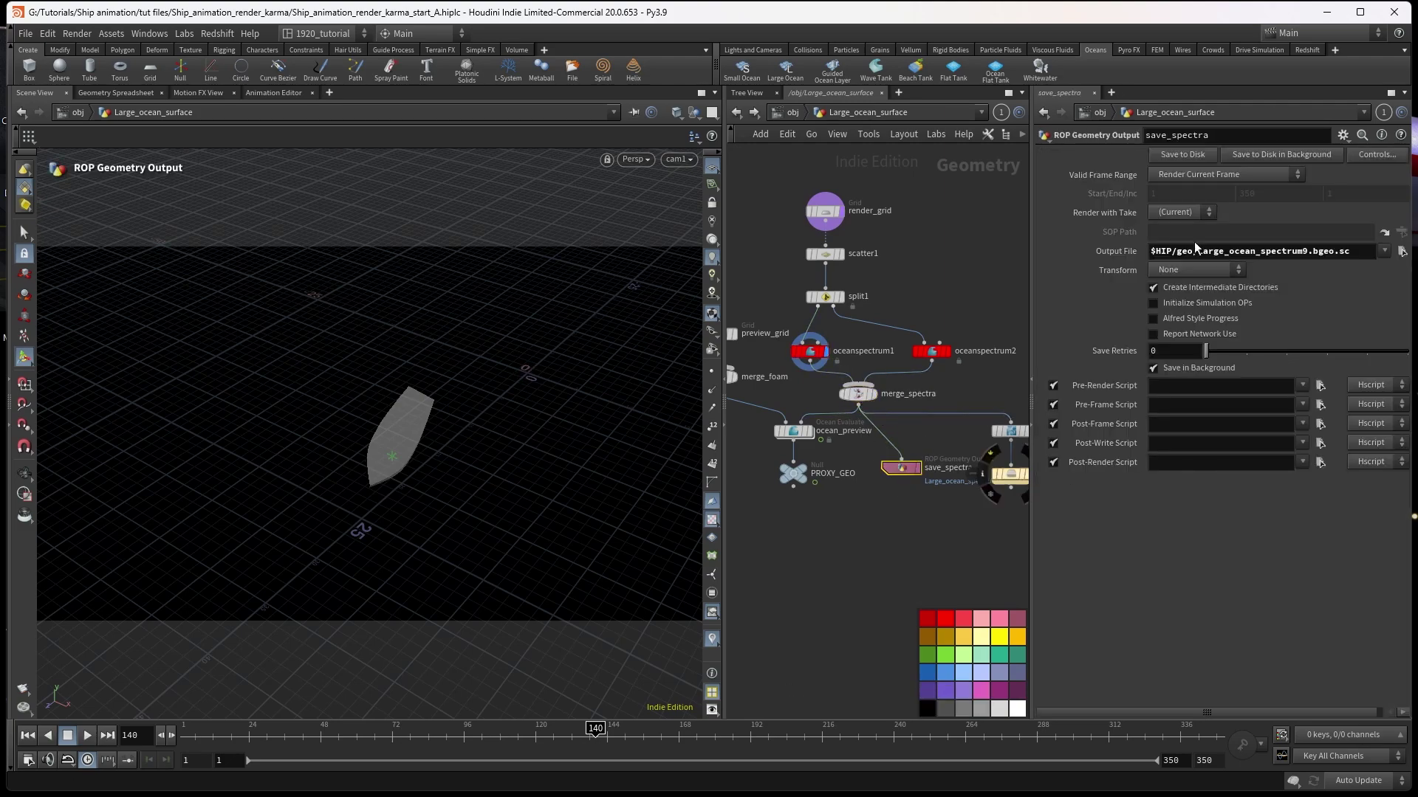
pyautogui.click(1180, 155)
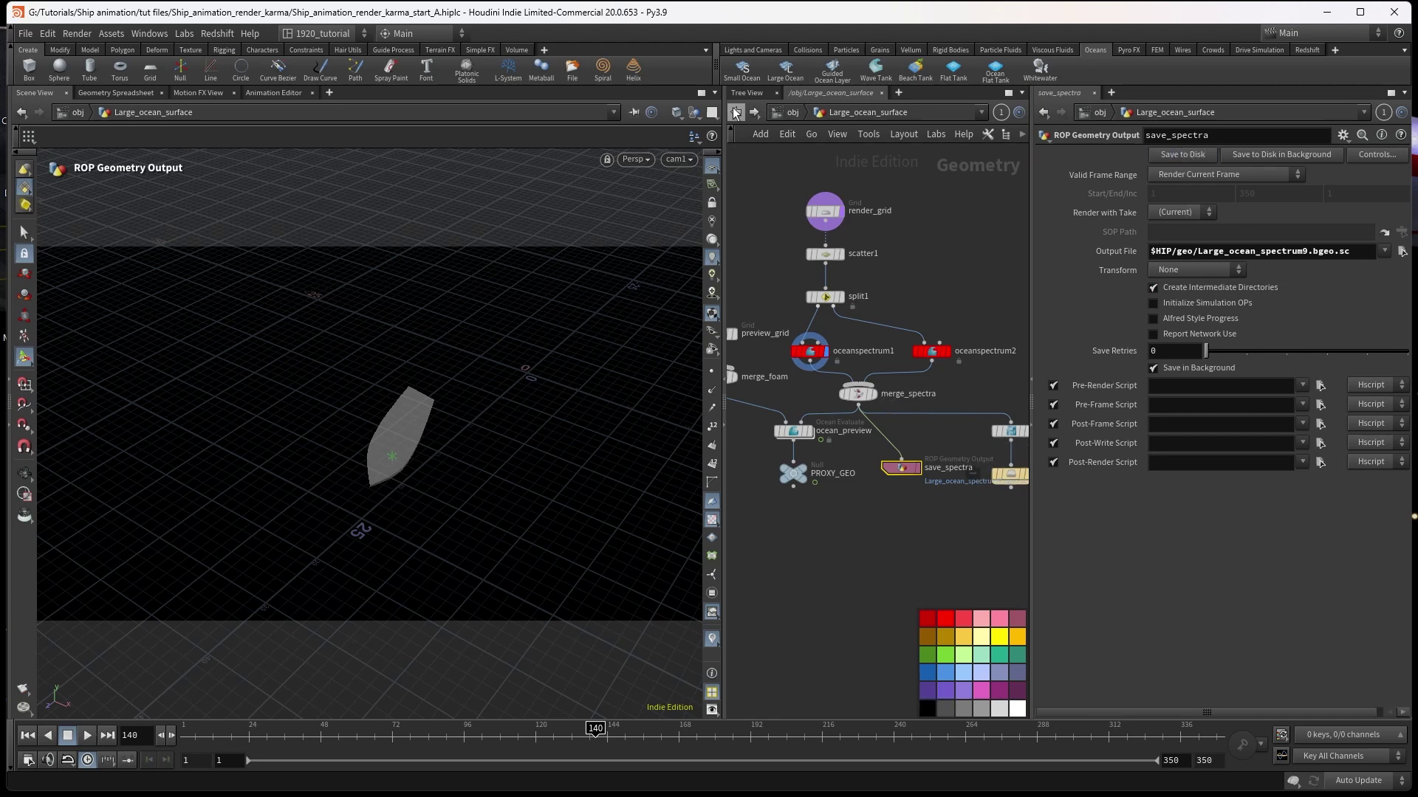
# - Go up to the object level and switch to the stage network
pyautogui.click(793, 112)
pyautogui.click(797, 112)
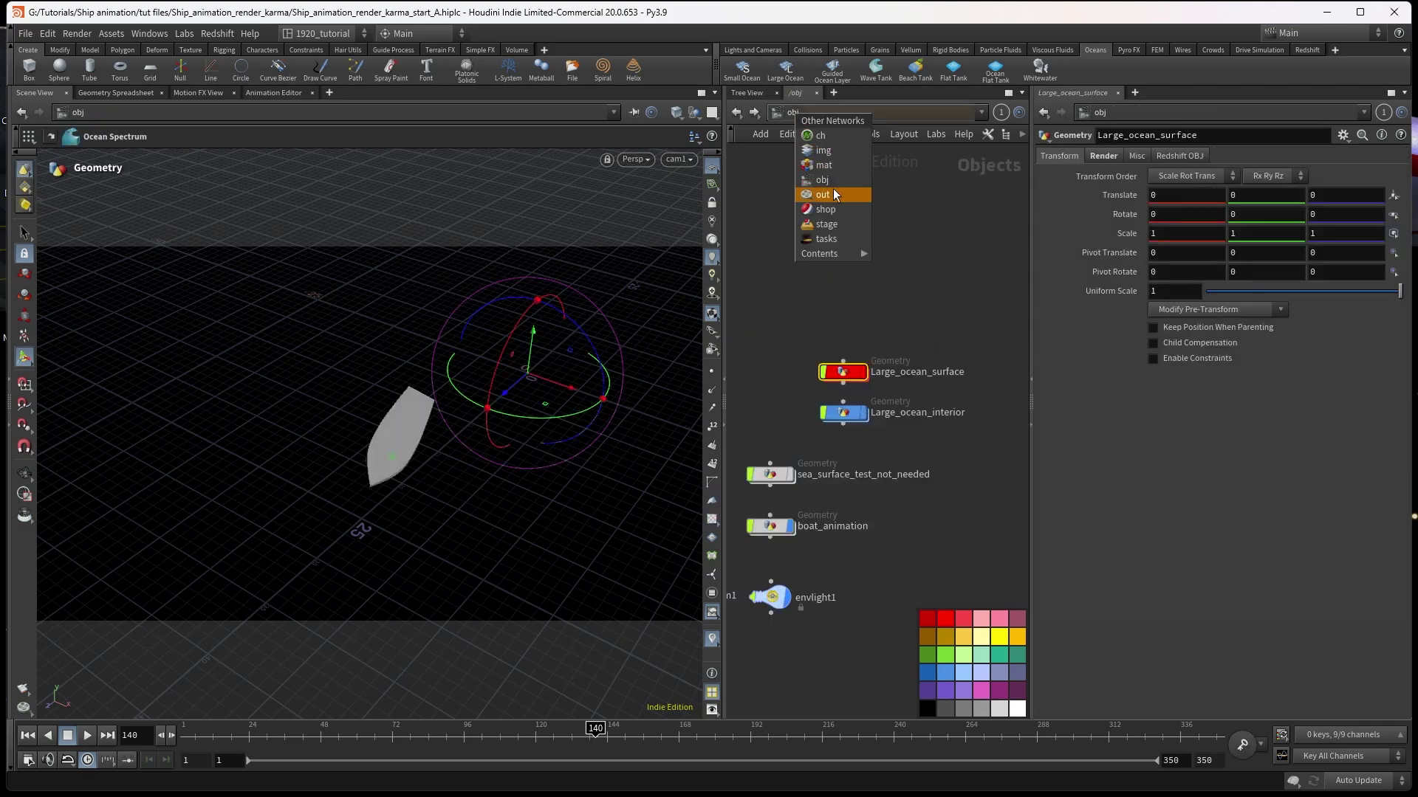
pyautogui.click(836, 228)
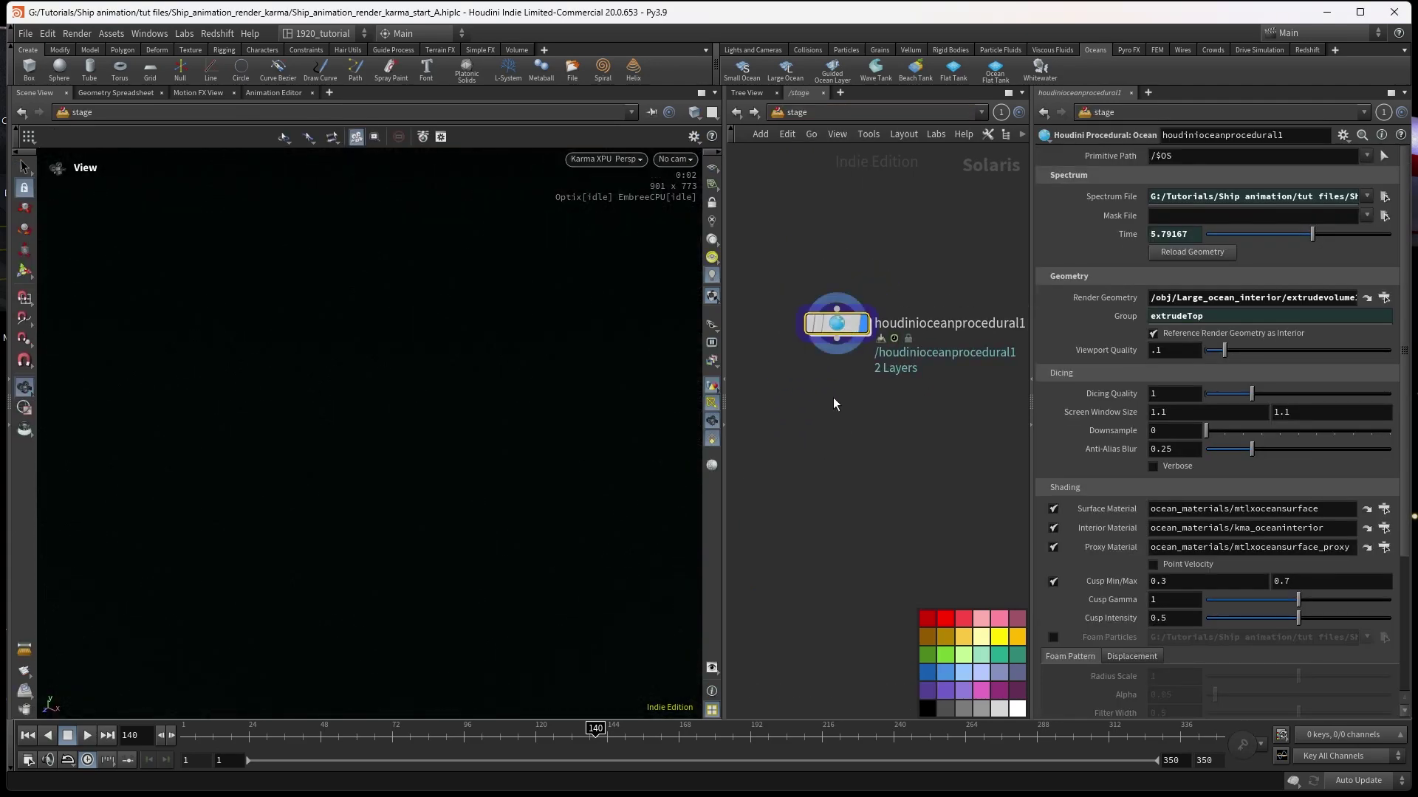
# - Examine the spectrum, geometry, dicing and shading parameters of the houdinioceanprocedural1 node
pyautogui.moveTo(837, 323); pyautogui.dragTo(842, 315)
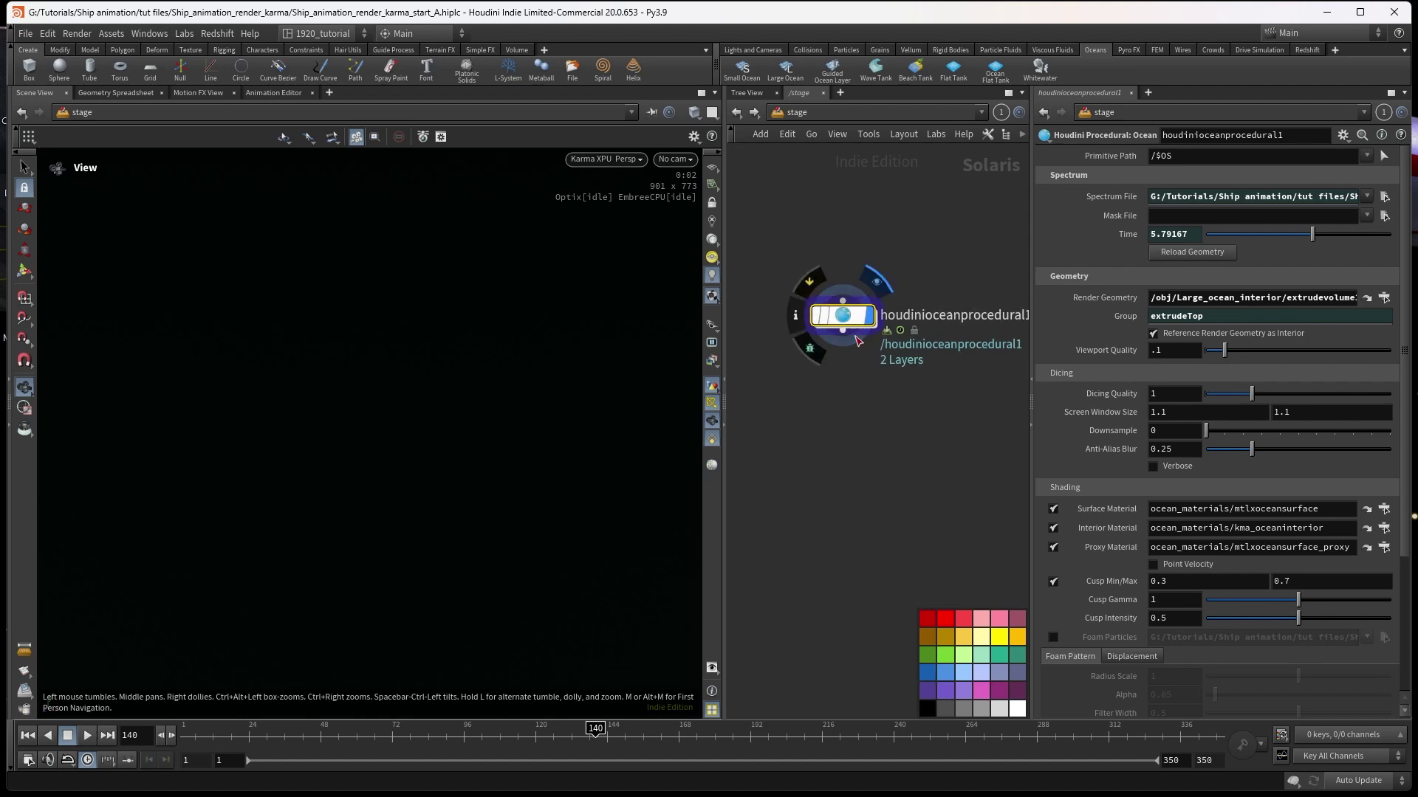
pyautogui.scroll(-1, 871, 414)
pyautogui.scroll(1, 892, 418)
pyautogui.moveTo(920, 419)
pyautogui.mouseDown(button='middle')
pyautogui.moveTo(892, 424)
pyautogui.moveTo(904, 420)
pyautogui.mouseUp(button='middle')
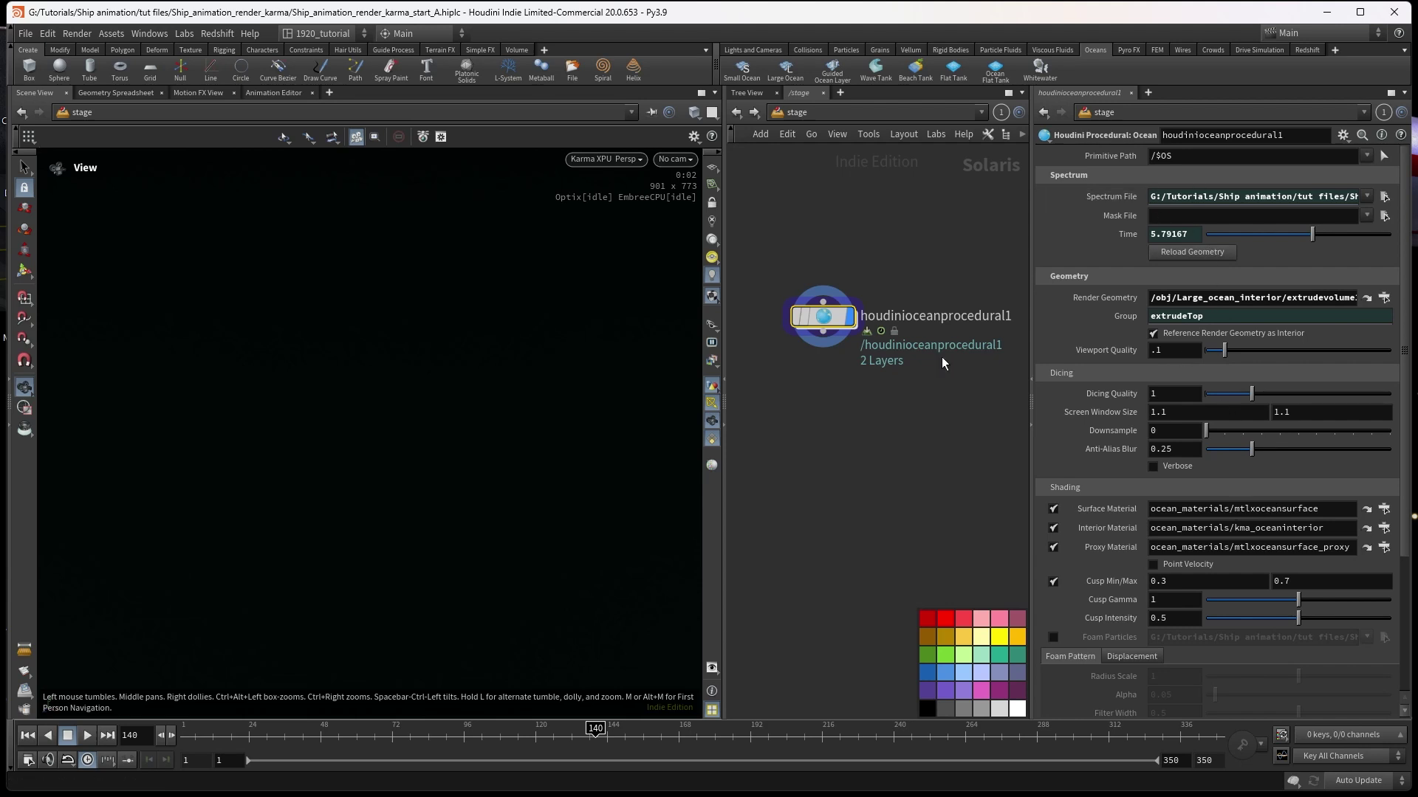
pyautogui.moveTo(827, 316); pyautogui.dragTo(853, 305)
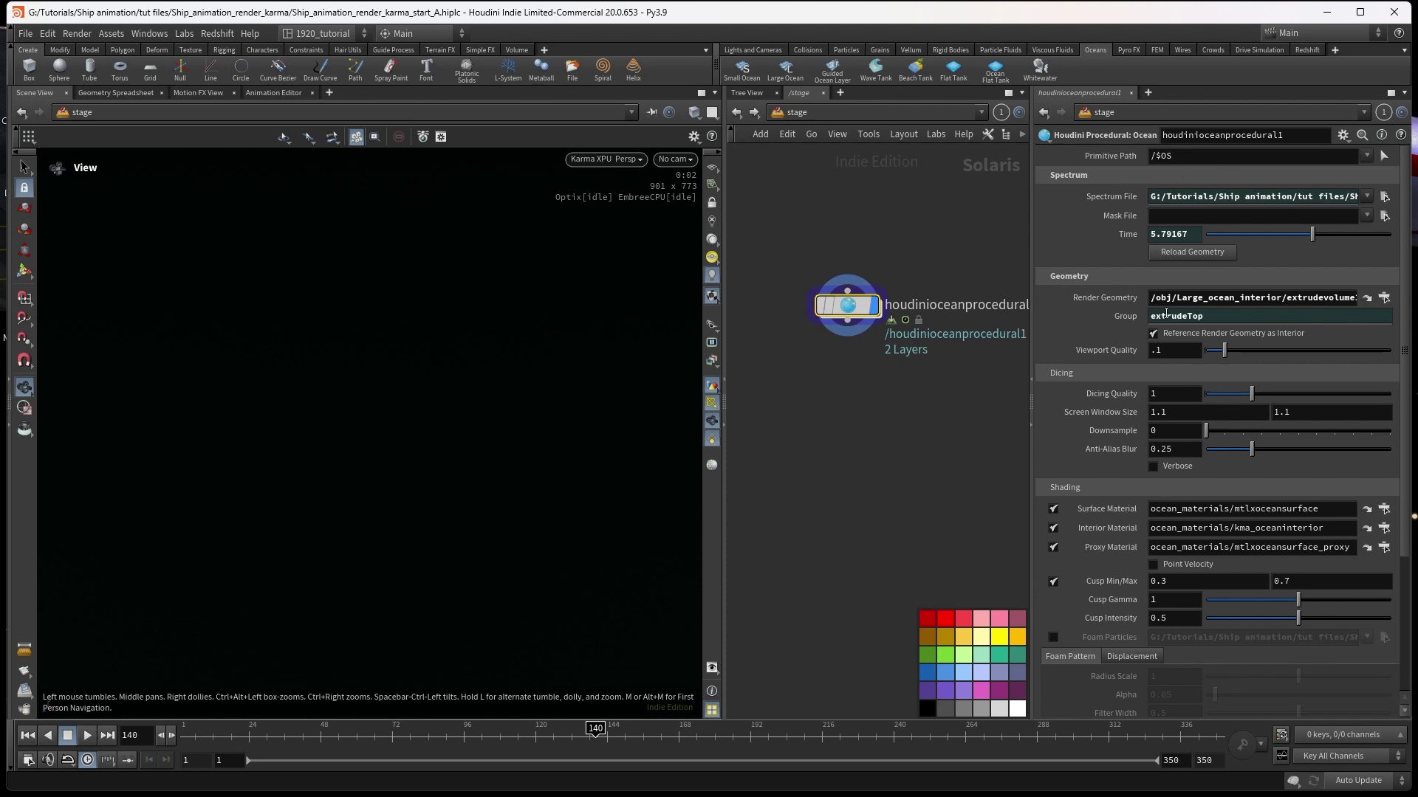
pyautogui.scroll(-2, 1118, 472)
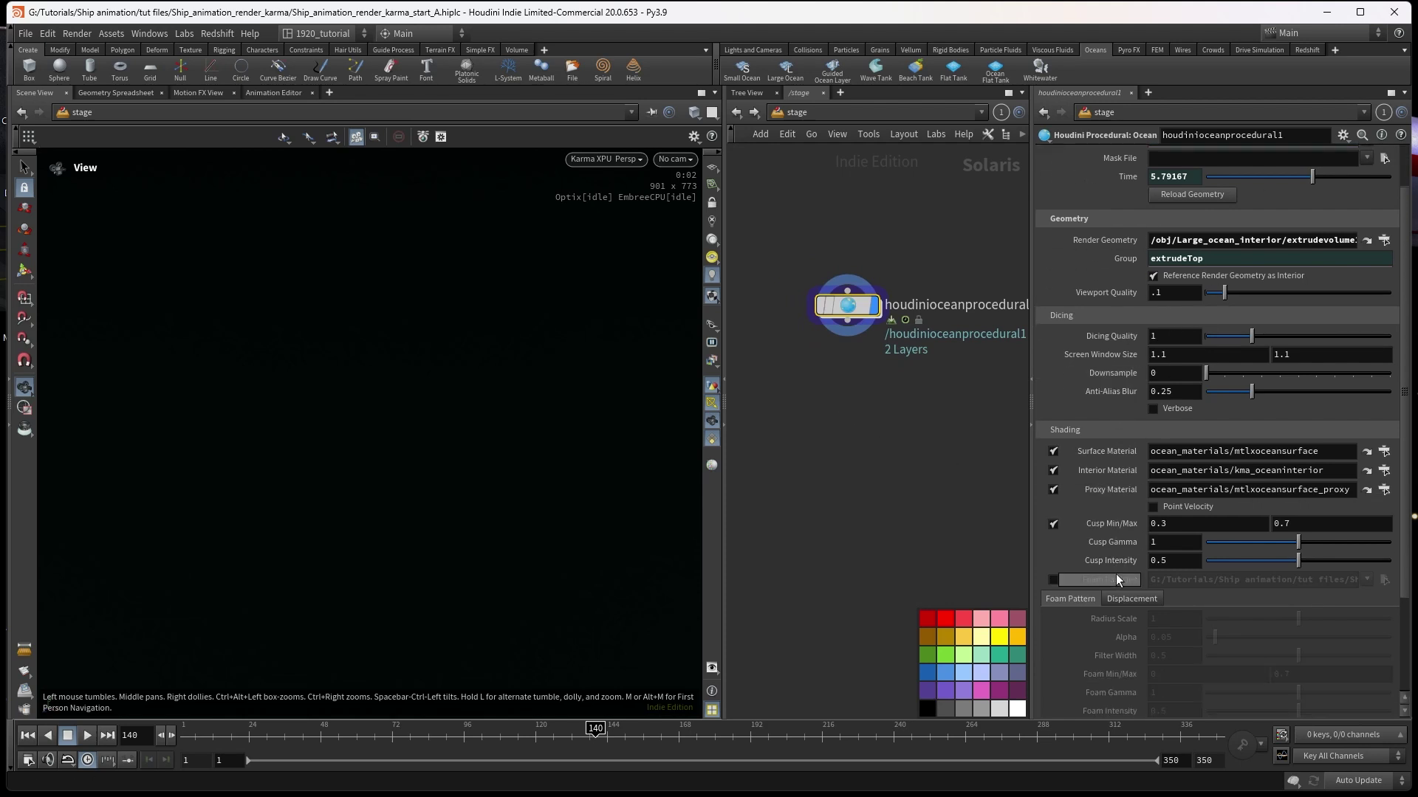
pyautogui.scroll(2, 1117, 575)
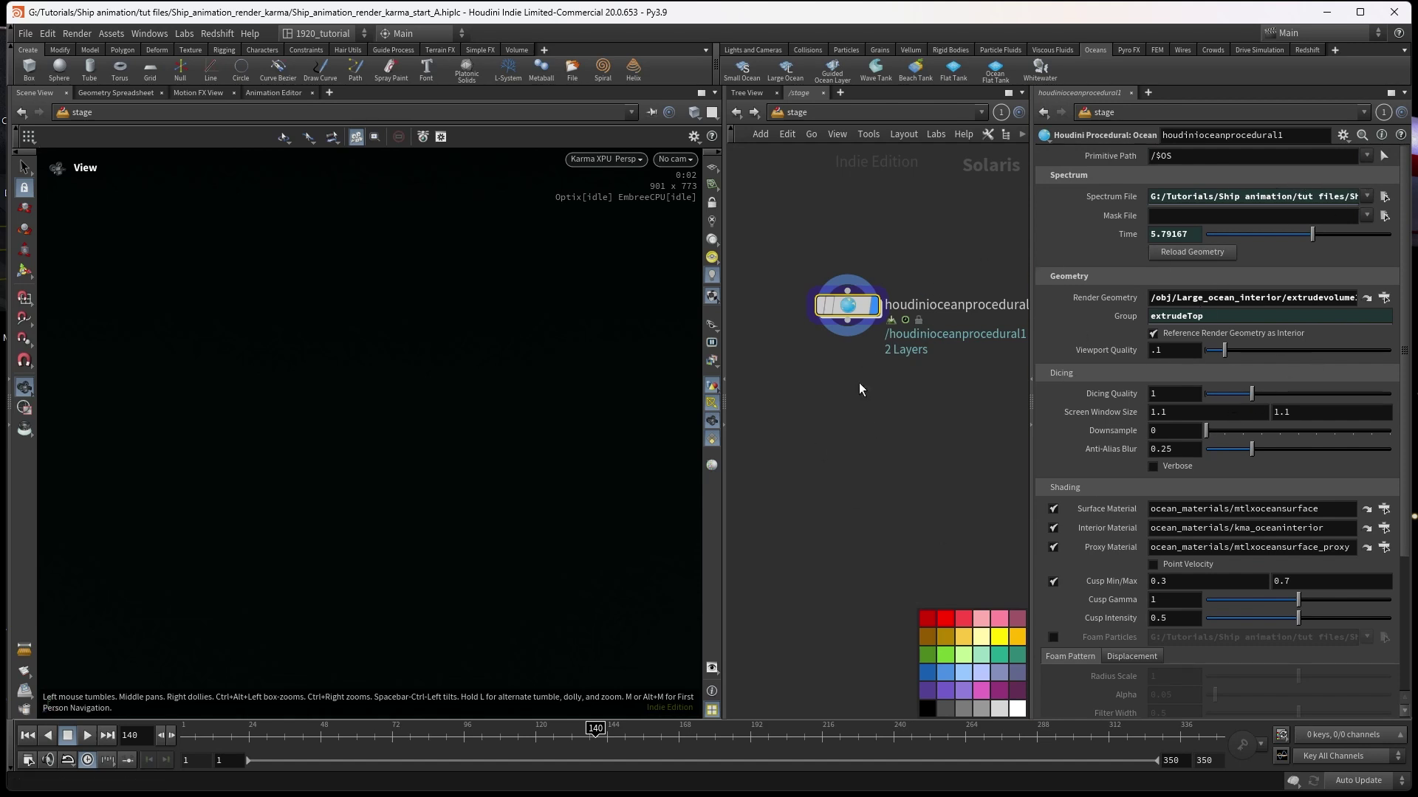
# - Bring domelight2 beneath houdinioceanprocedural1, wire it to that node's output and display it
pyautogui.scroll(-3, 947, 411)
pyautogui.moveTo(960, 434); pyautogui.dragTo(892, 422, button='middle')
pyautogui.moveTo(1019, 371); pyautogui.dragTo(806, 334)
pyautogui.click(820, 392)
pyautogui.click(810, 396)
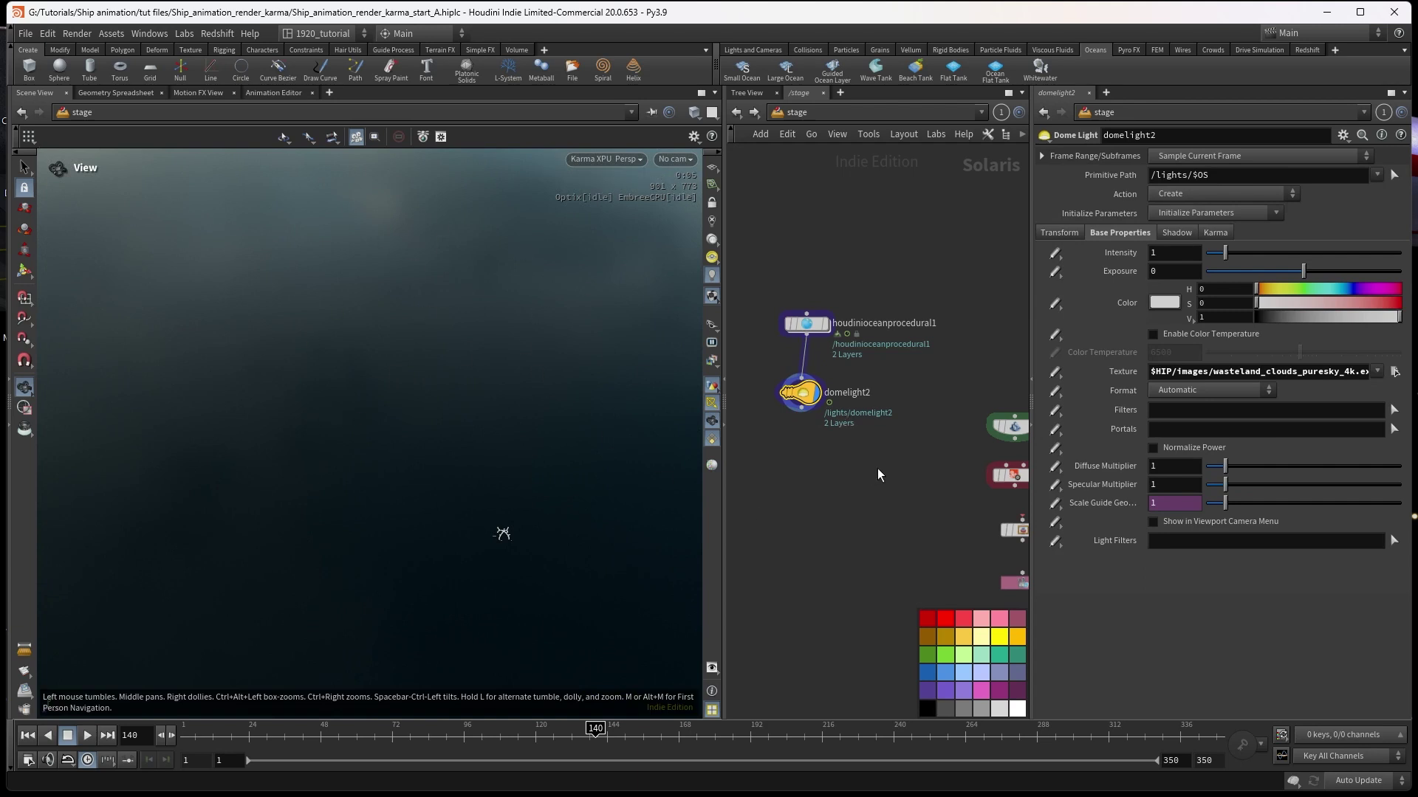
# - Move the sceneimportcameras2 node into place beneath domelight2 in the stage network
pyautogui.moveTo(899, 466); pyautogui.dragTo(888, 429, button='middle')
pyautogui.moveTo(1006, 390); pyautogui.dragTo(812, 423)
pyautogui.moveTo(843, 456); pyautogui.dragTo(905, 462, button='middle')
pyautogui.click(866, 427)
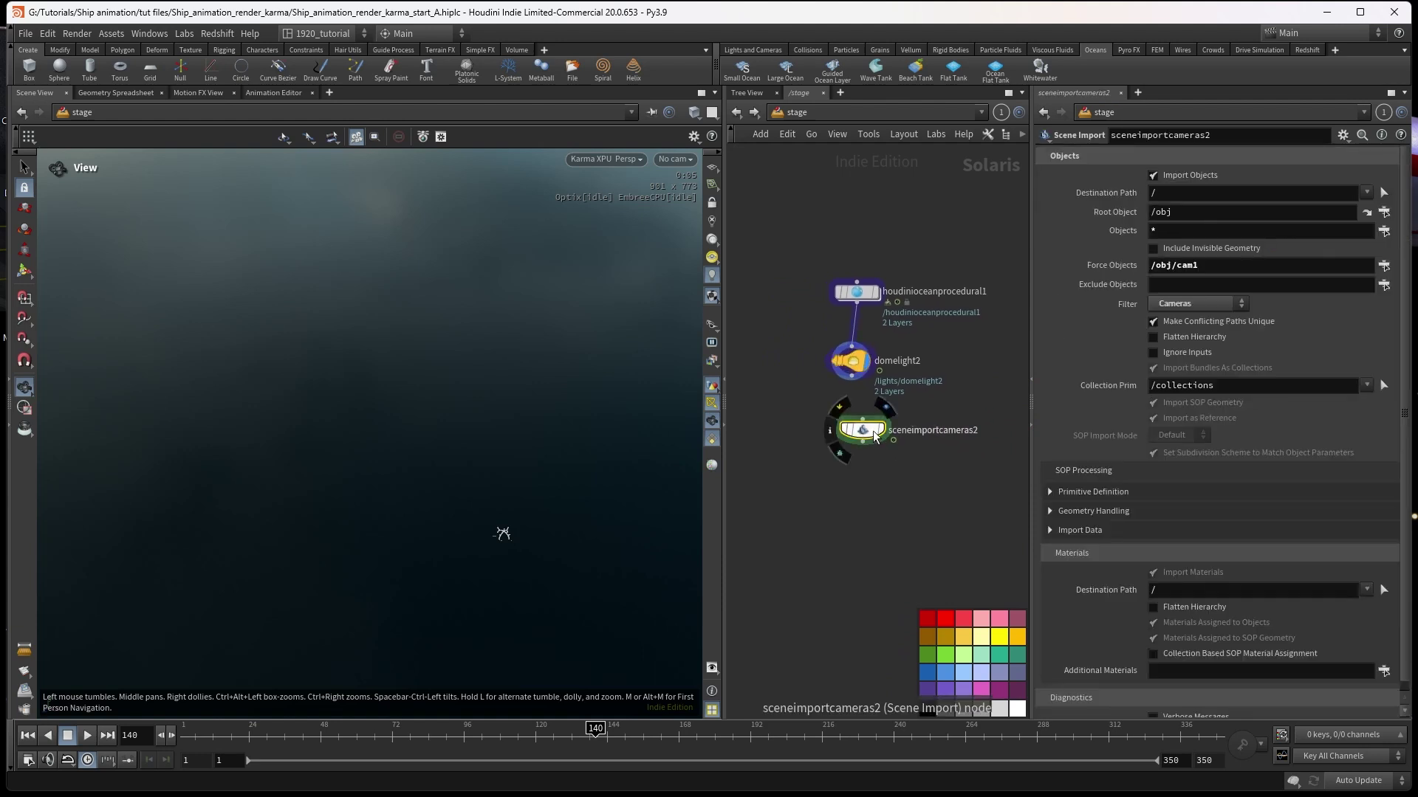
pyautogui.moveTo(874, 437); pyautogui.dragTo(852, 438)
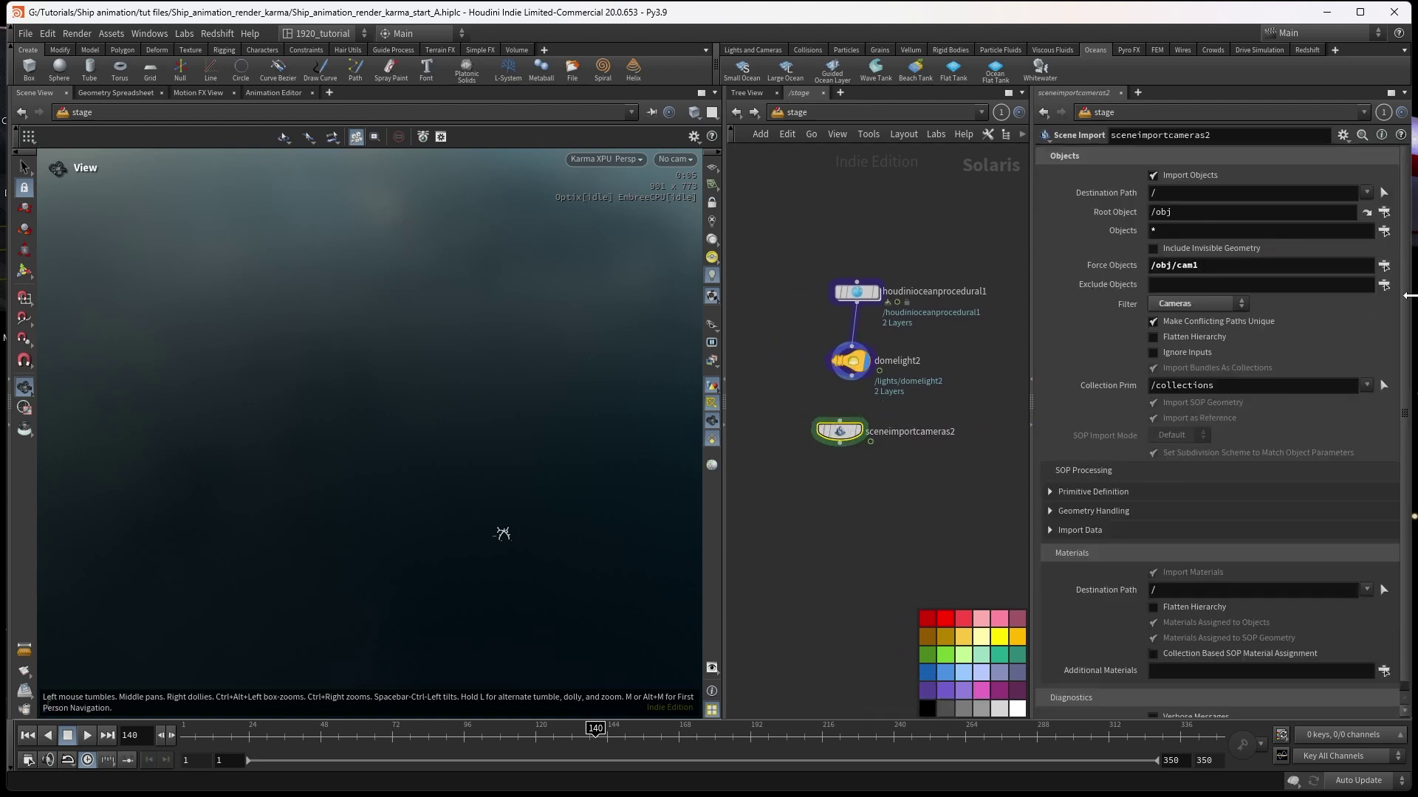
# - Wire sceneimportcameras2 to domelight2, display it and look through the /null1/null2/cam1 camera
pyautogui.moveTo(842, 429)
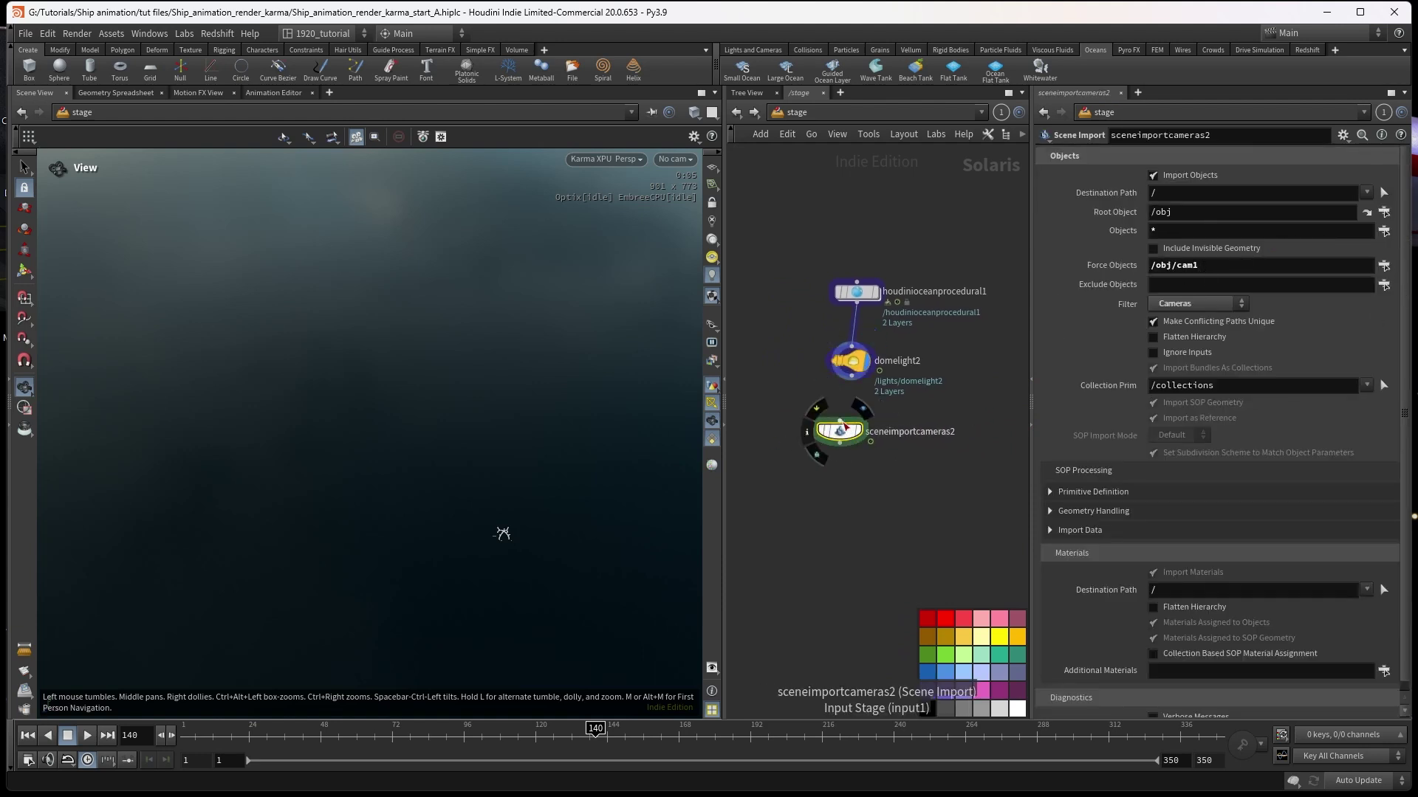
pyautogui.moveTo(841, 422); pyautogui.dragTo(851, 376)
pyautogui.click(857, 431)
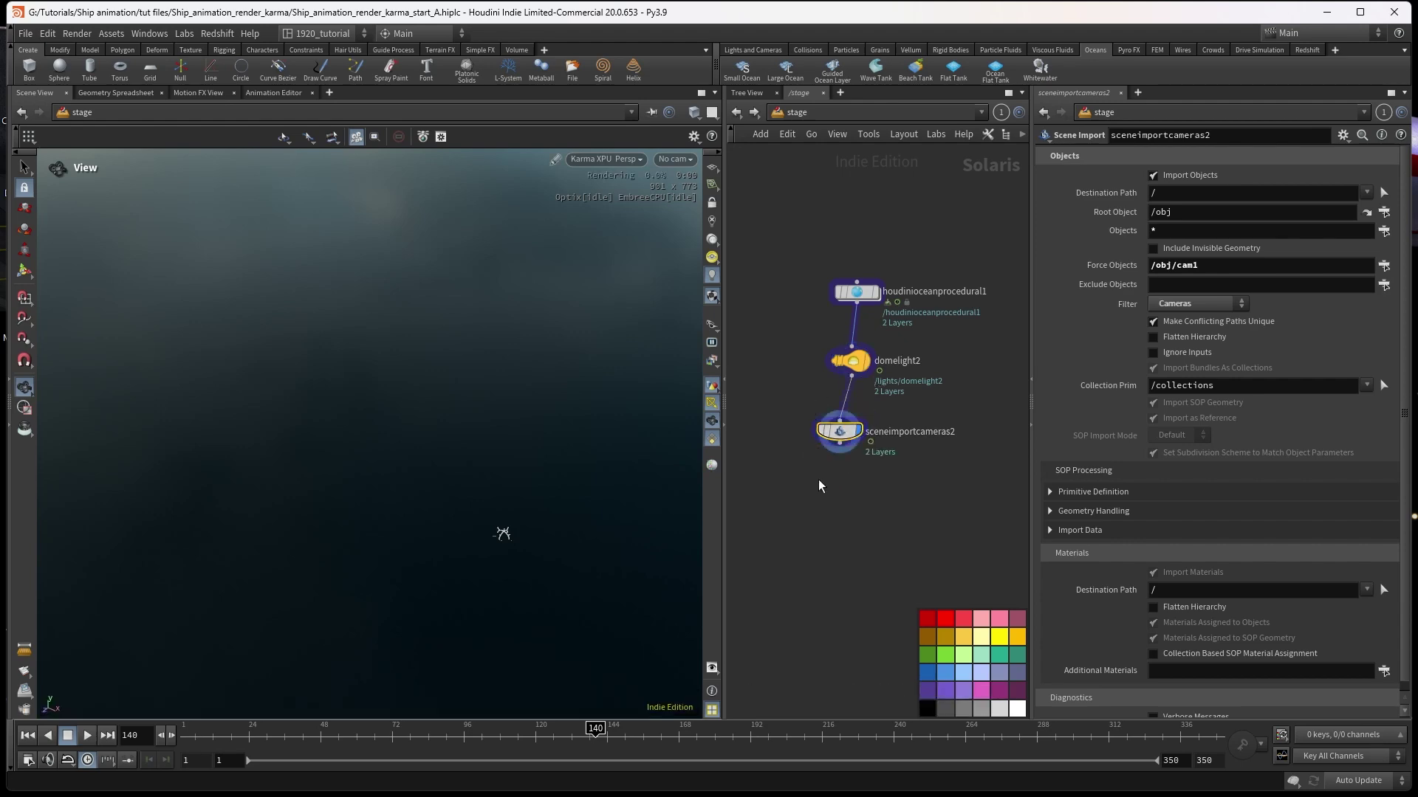
pyautogui.click(675, 160)
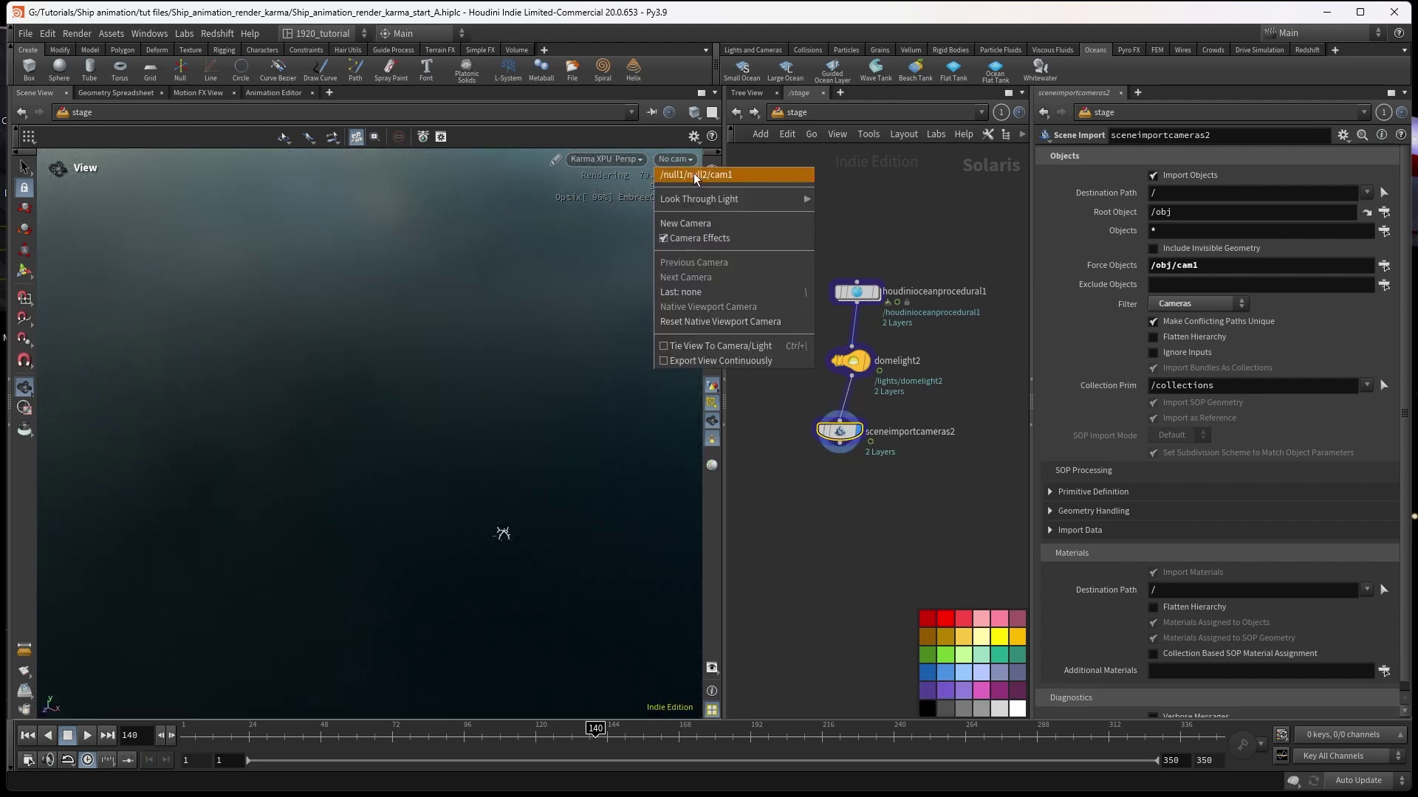
pyautogui.click(694, 174)
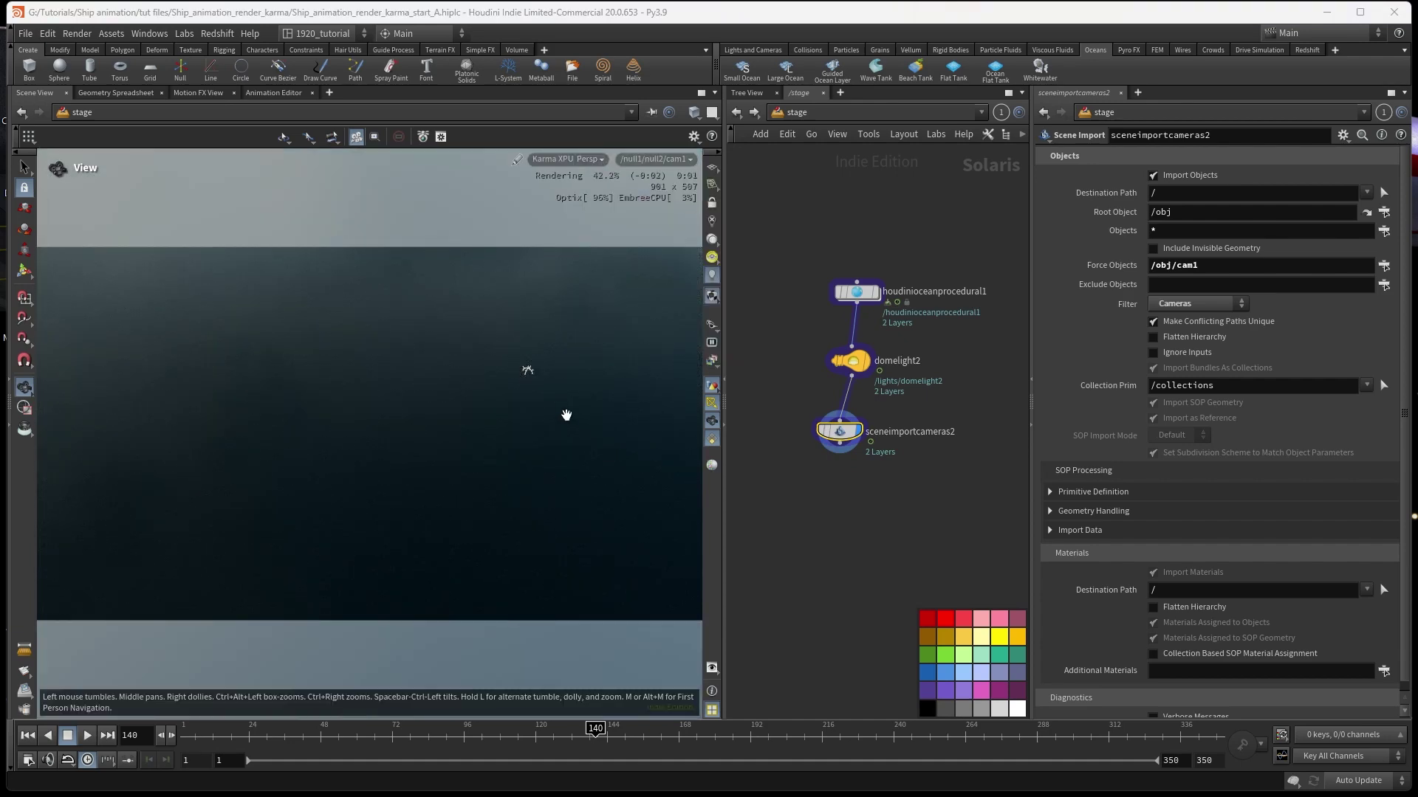
# - Bring karmarendersettings1 beneath sceneimportcameras2, wire it to that node's output and display it
pyautogui.moveTo(839, 437); pyautogui.dragTo(847, 407)
pyautogui.moveTo(943, 501); pyautogui.dragTo(844, 517, button='middle')
pyautogui.moveTo(965, 464); pyautogui.dragTo(750, 476)
pyautogui.moveTo(921, 515); pyautogui.dragTo(989, 488, button='middle')
pyautogui.scroll(-1, 868, 494)
pyautogui.moveTo(867, 492); pyautogui.dragTo(873, 517, button='middle')
pyautogui.moveTo(830, 481); pyautogui.dragTo(836, 454)
pyautogui.click(849, 481)
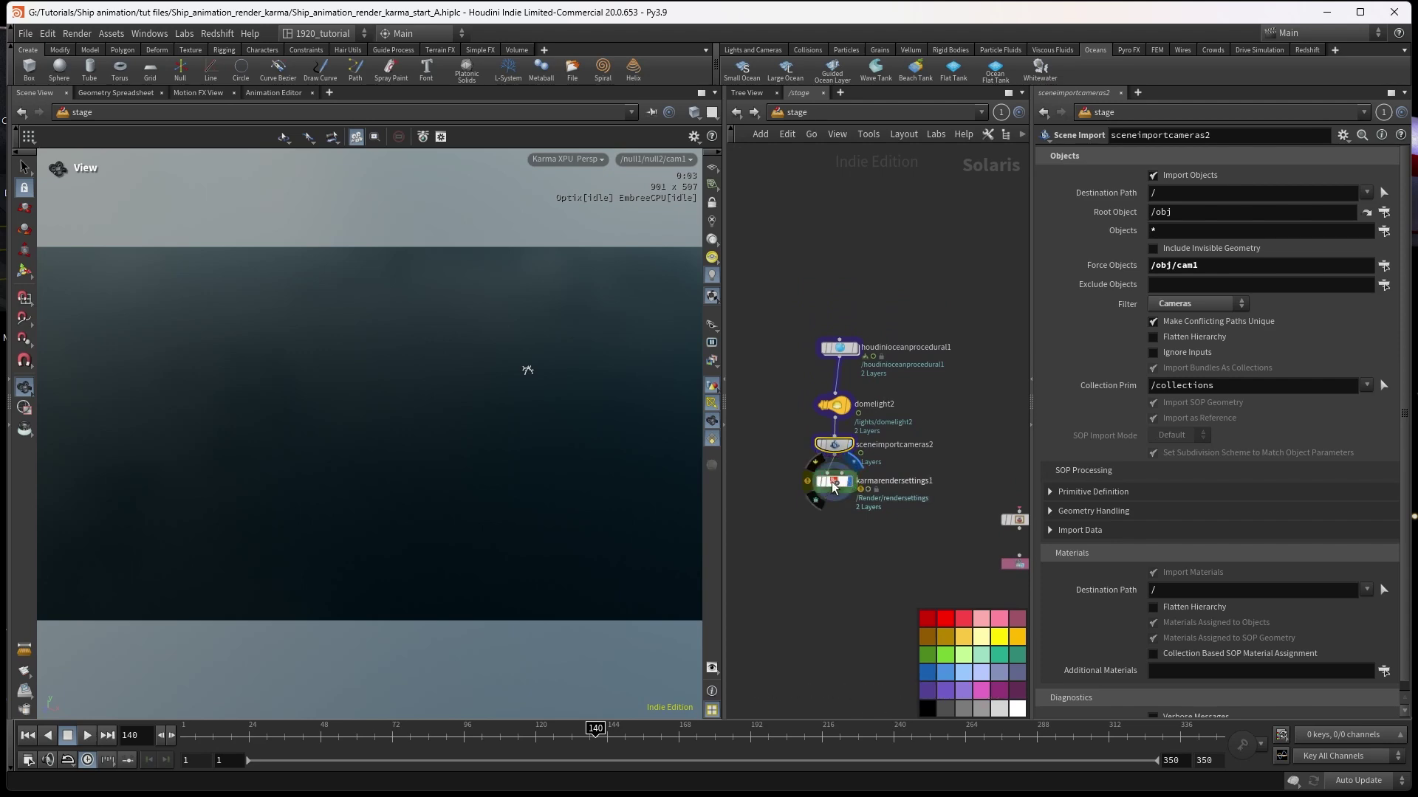
# - Set the camera of karmarendersettings1 to /null1/null2/cam1, with sceneimportcameras2 displayed while picking, and display karmarendersettings1 again
pyautogui.click(834, 483)
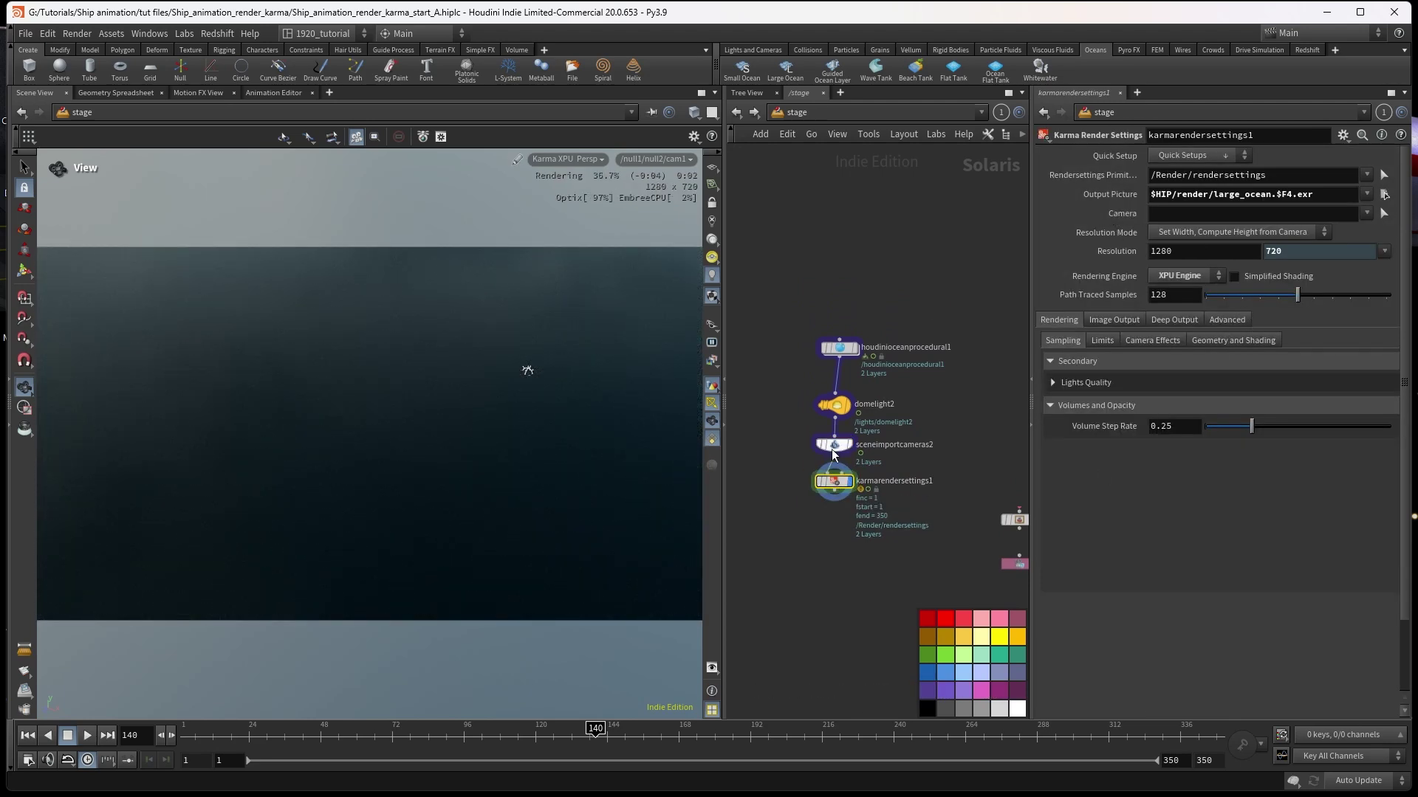
pyautogui.click(842, 443)
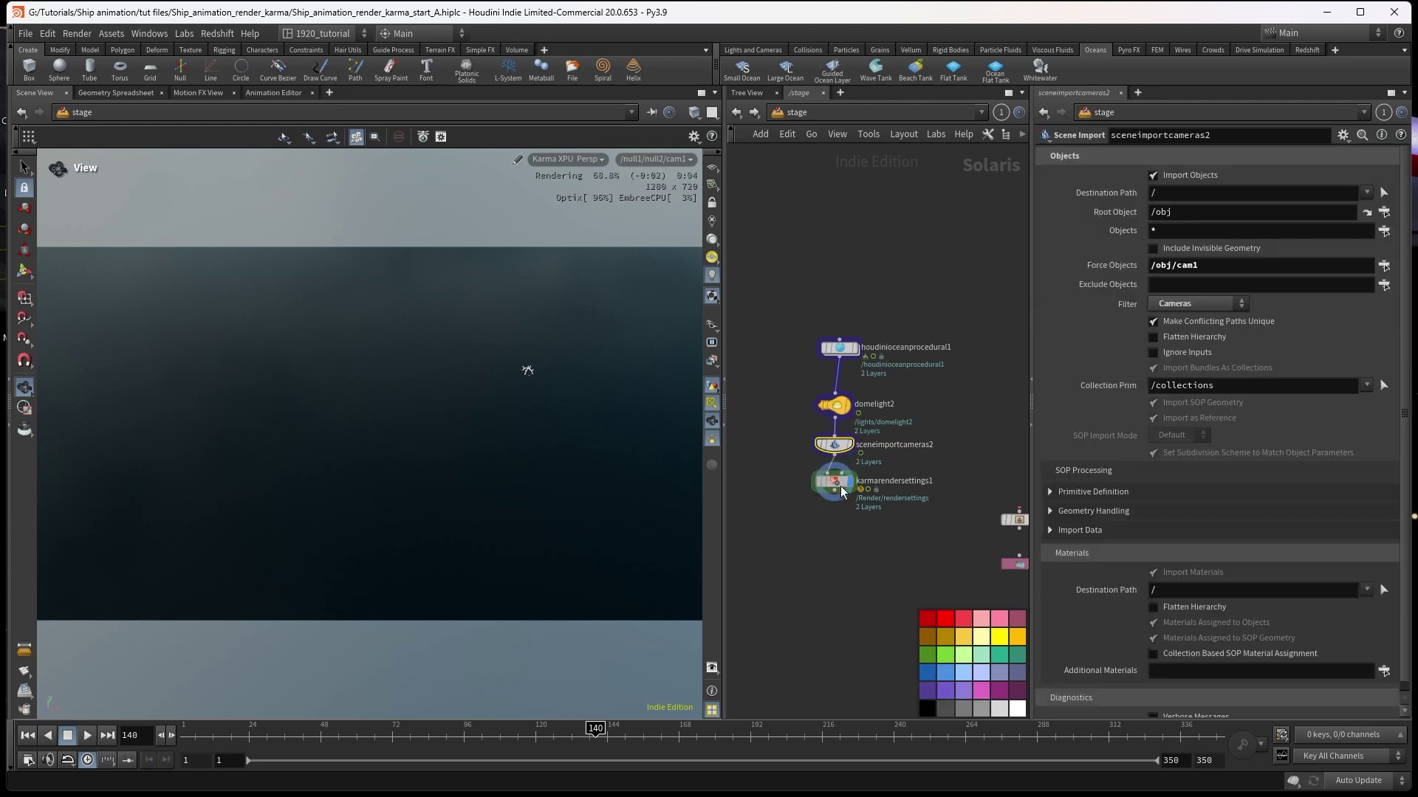
pyautogui.click(842, 487)
pyautogui.click(1385, 214)
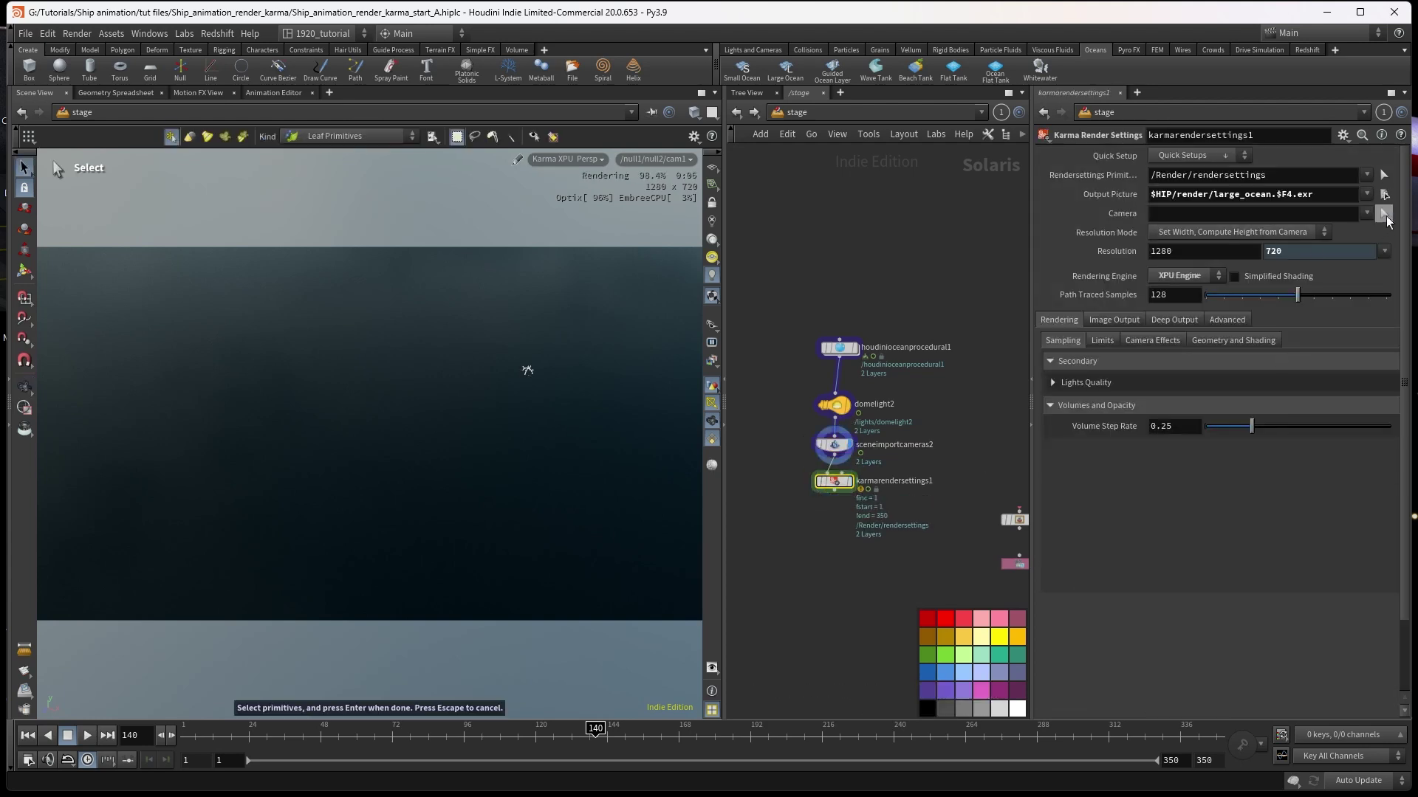
pyautogui.click(1368, 215)
pyautogui.click(1354, 232)
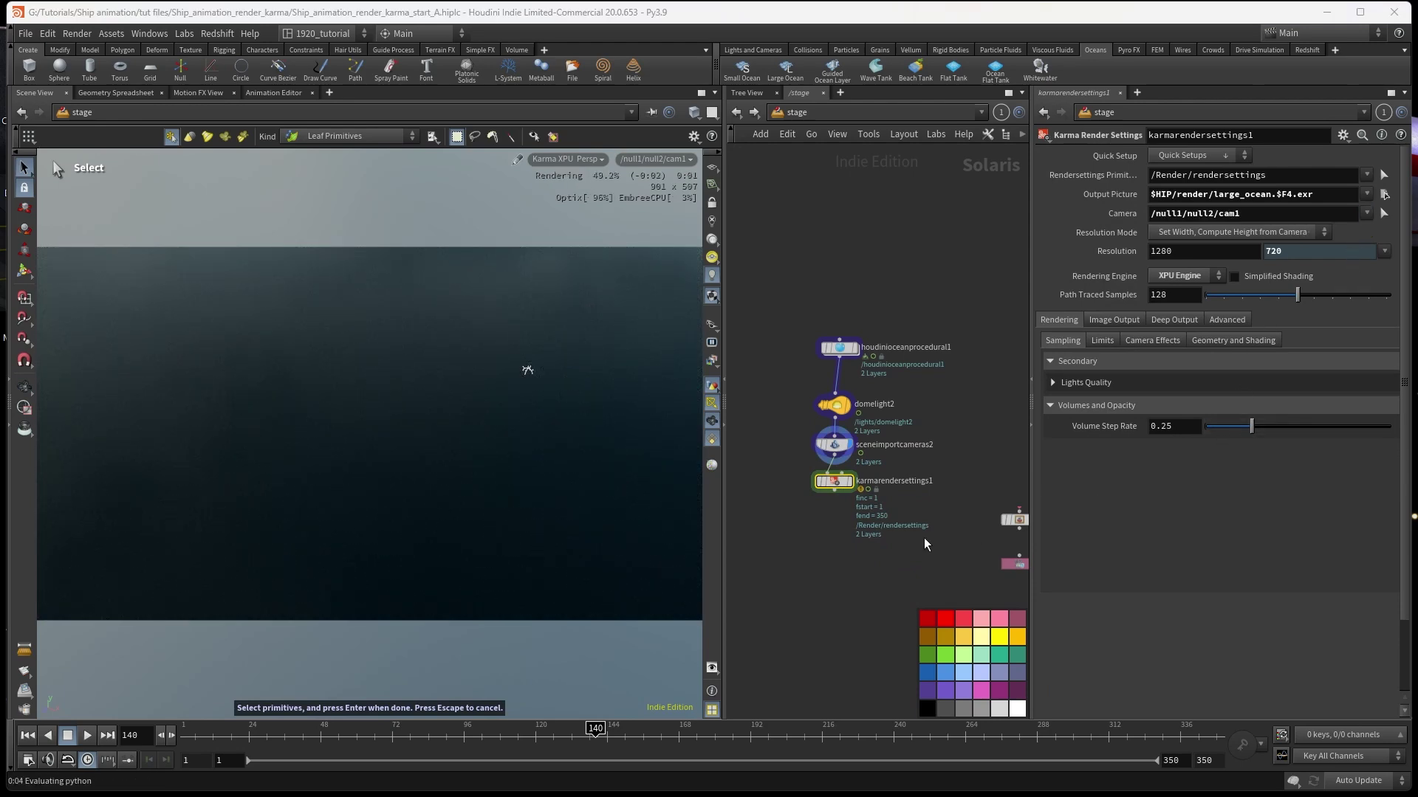
pyautogui.moveTo(862, 491)
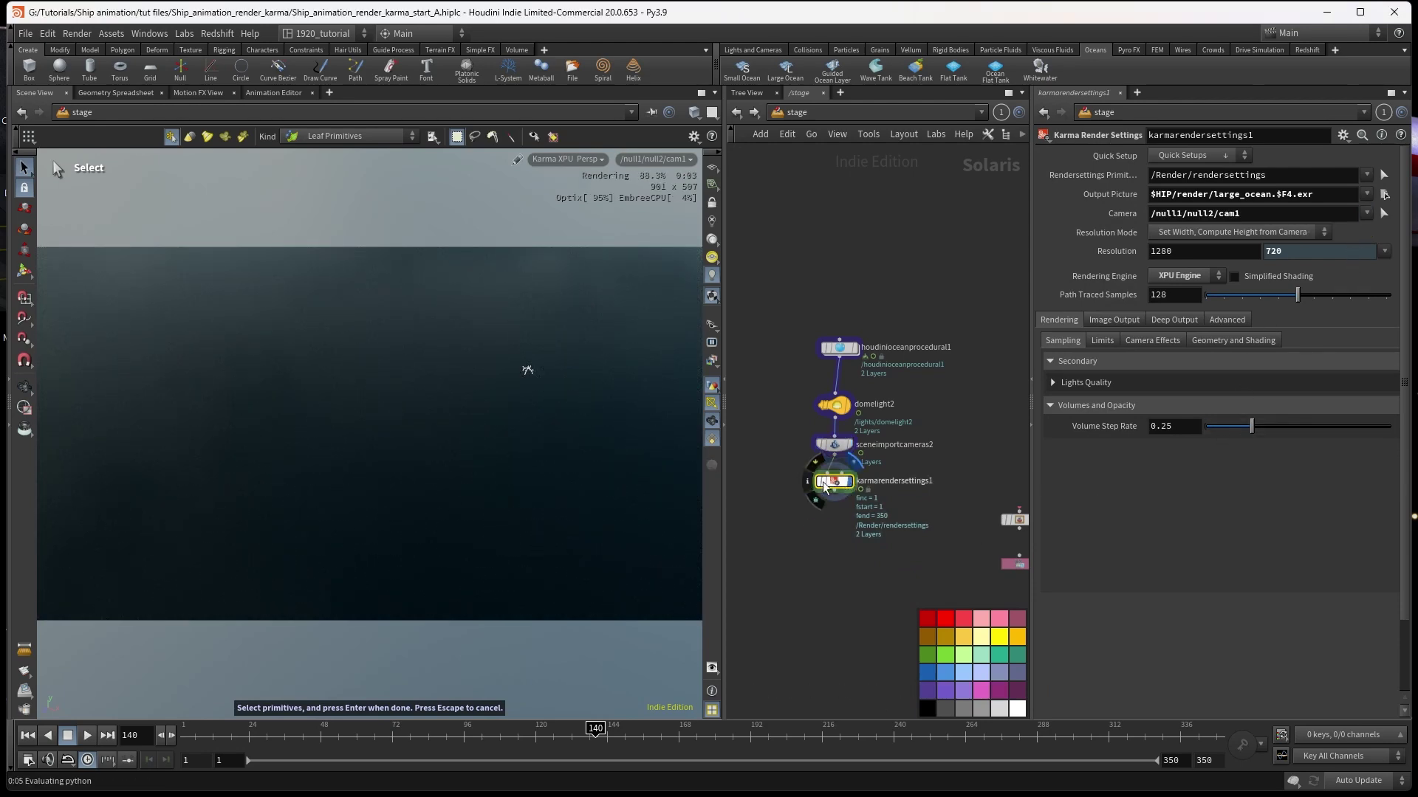
pyautogui.click(815, 499)
# - Bring houdinipreviewprocedurals2 beneath karmarendersettings1, wire it to that node's output and display it
pyautogui.scroll(-2, 859, 573)
pyautogui.moveTo(882, 560); pyautogui.dragTo(798, 500, button='middle')
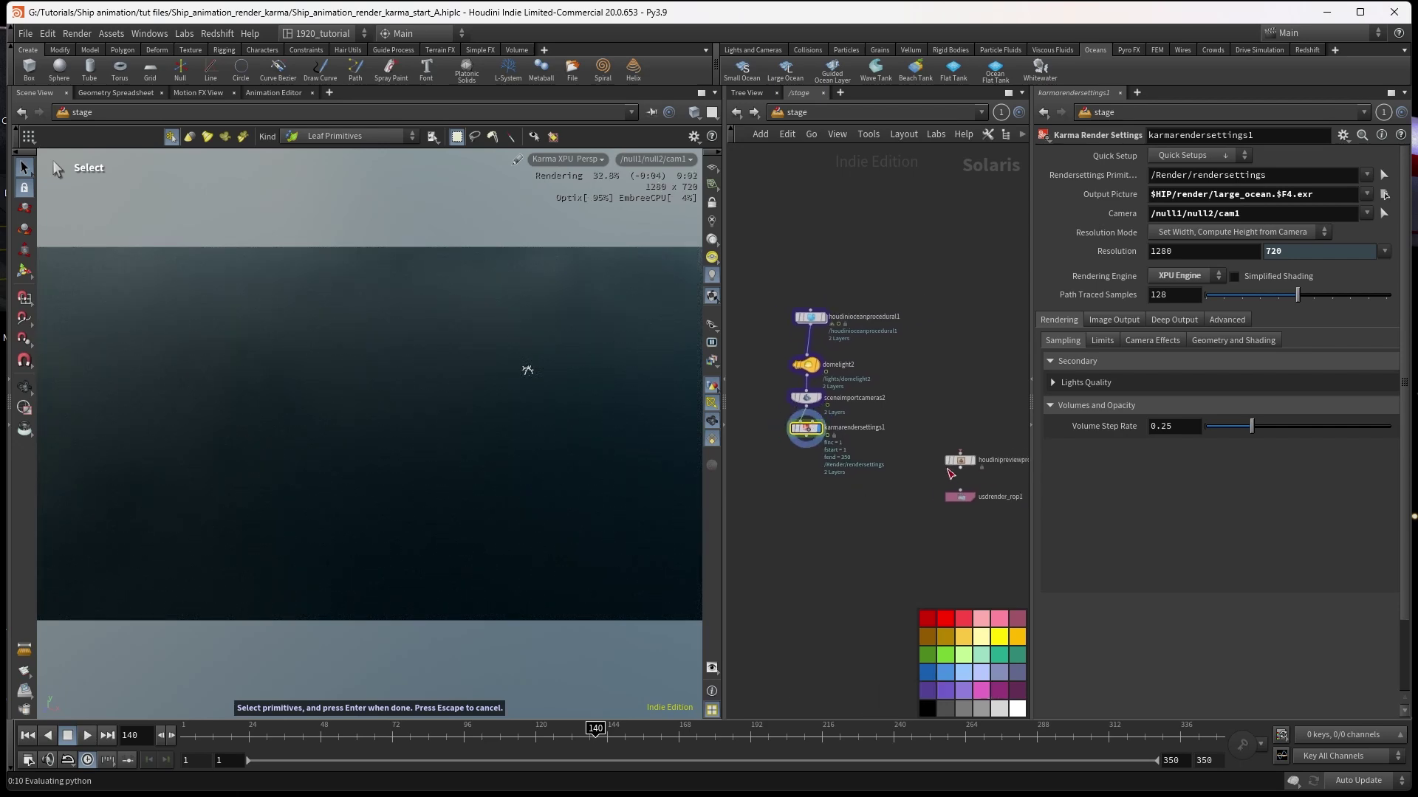
pyautogui.moveTo(952, 467); pyautogui.dragTo(799, 493)
pyautogui.moveTo(881, 535); pyautogui.dragTo(934, 544, button='middle')
pyautogui.scroll(3, 923, 550)
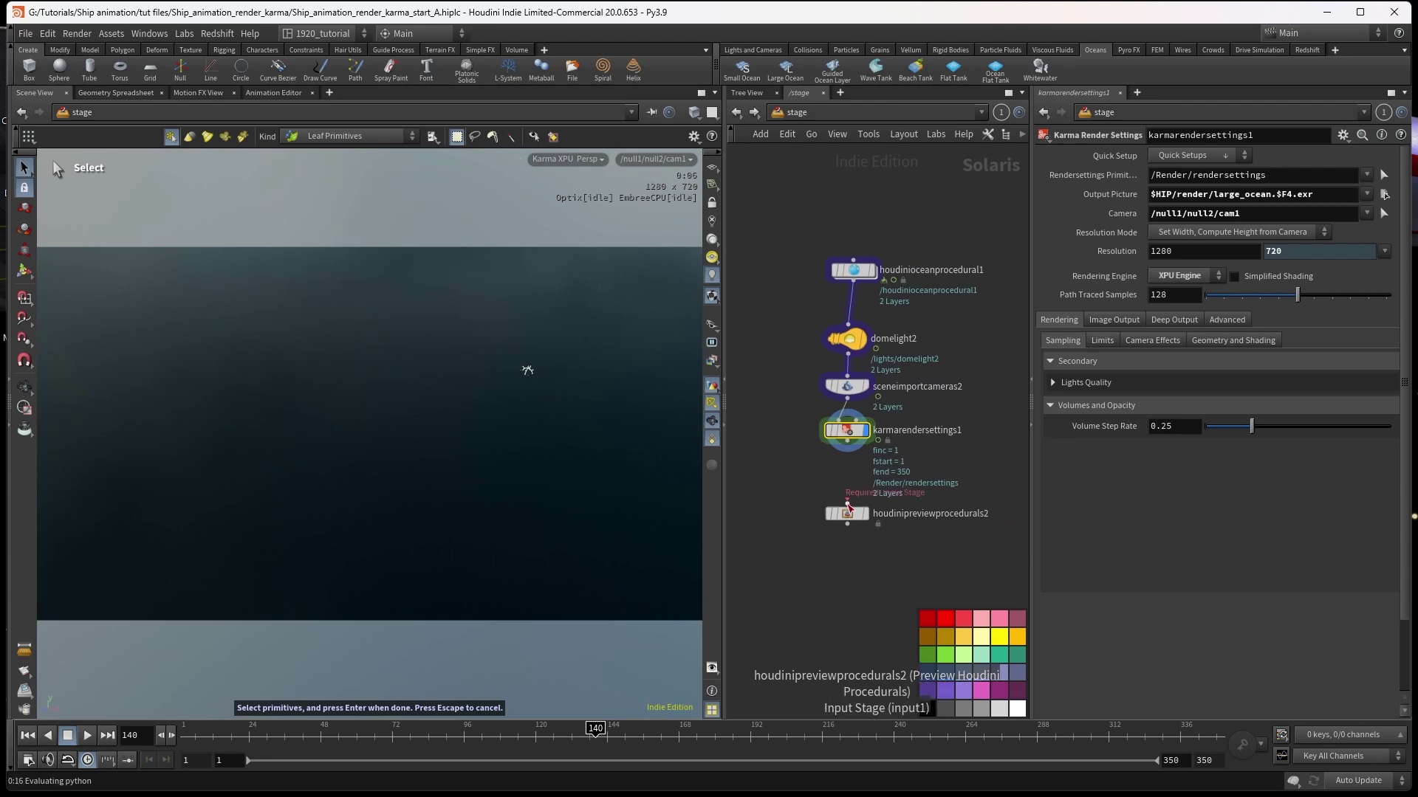
pyautogui.moveTo(847, 505); pyautogui.dragTo(847, 445)
pyautogui.click(867, 515)
pyautogui.click(847, 515)
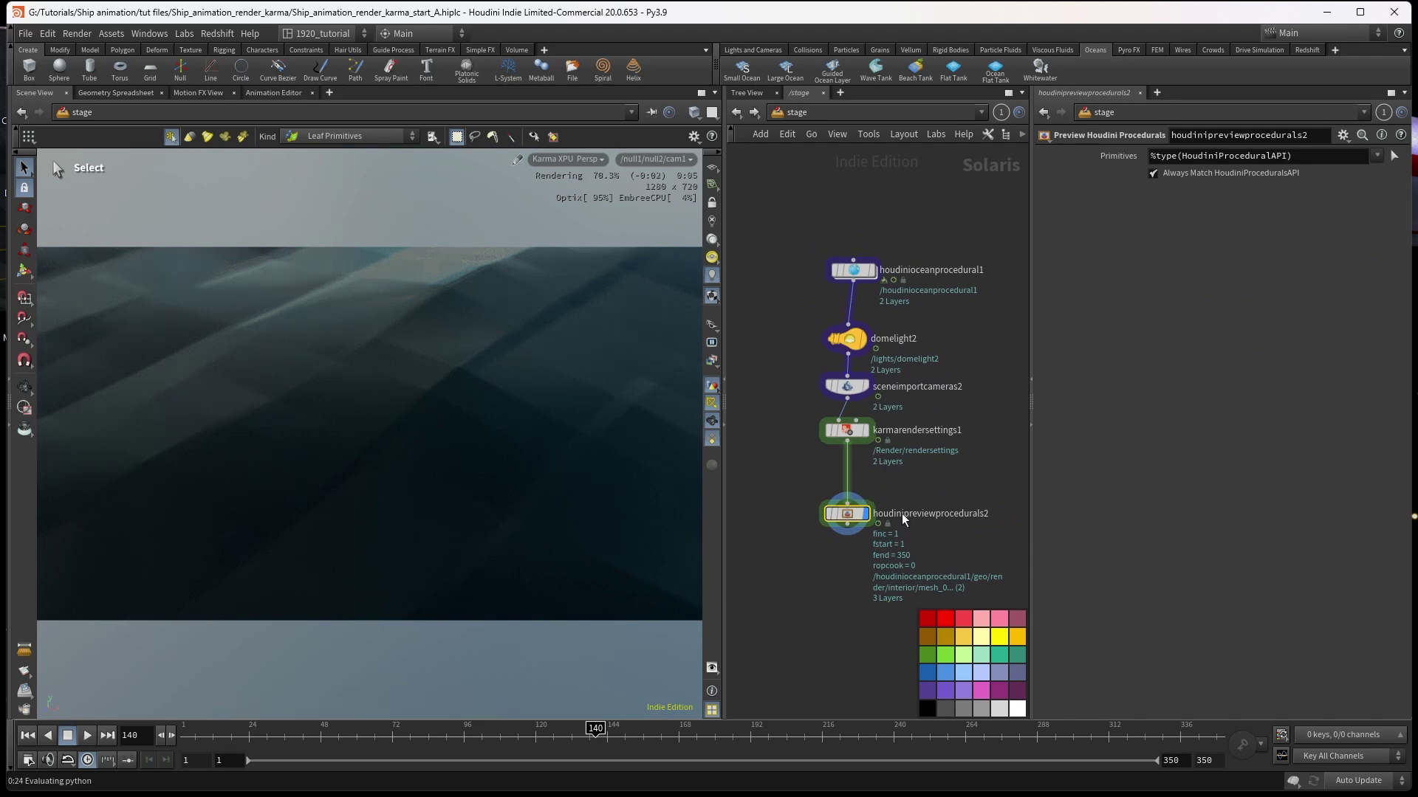
# - Bring usdrender_rop1 beneath houdinipreviewprocedurals2 and wire it in as the end of the chain
pyautogui.moveTo(848, 516); pyautogui.dragTo(848, 498)
pyautogui.moveTo(992, 530); pyautogui.dragTo(923, 533, button='middle')
pyautogui.moveTo(1005, 536); pyautogui.dragTo(788, 569)
pyautogui.moveTo(851, 611); pyautogui.dragTo(936, 603, button='middle')
pyautogui.moveTo(868, 565)
pyautogui.mouseDown()
pyautogui.moveTo(837, 562)
pyautogui.moveTo(863, 502)
pyautogui.moveTo(860, 548)
pyautogui.mouseUp()
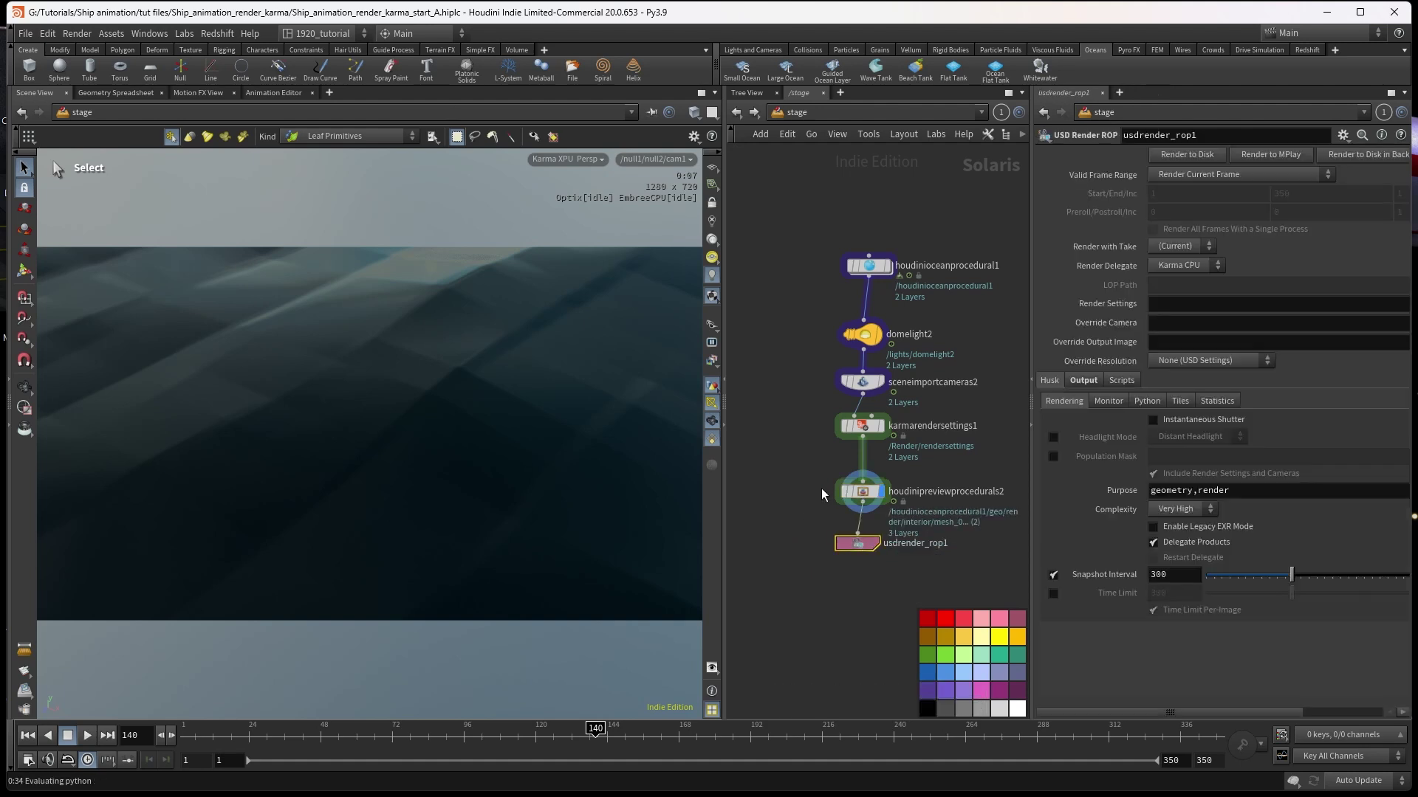
# - Set the Viewport Quality of houdinioceanprocedural1 to 1
pyautogui.click(855, 493)
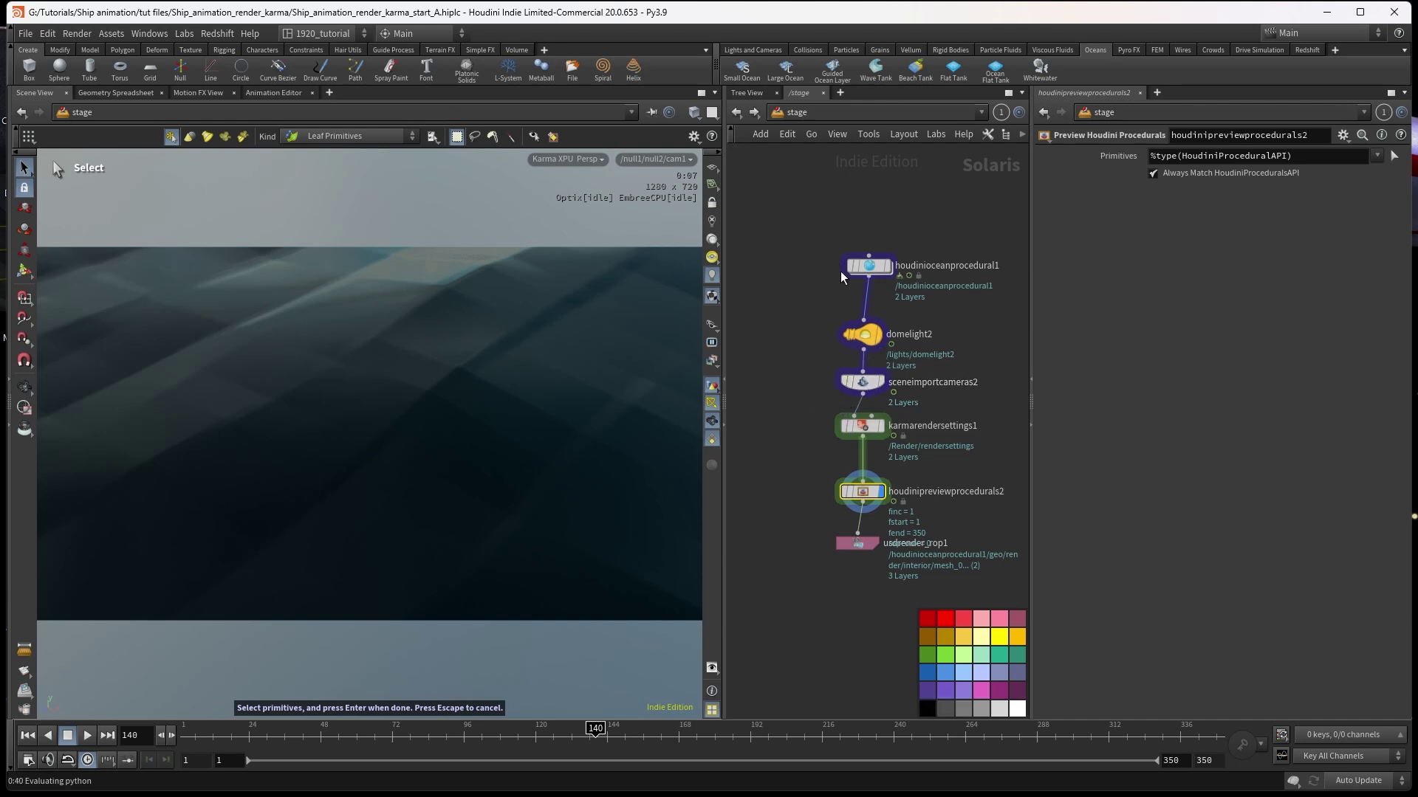
pyautogui.click(860, 271)
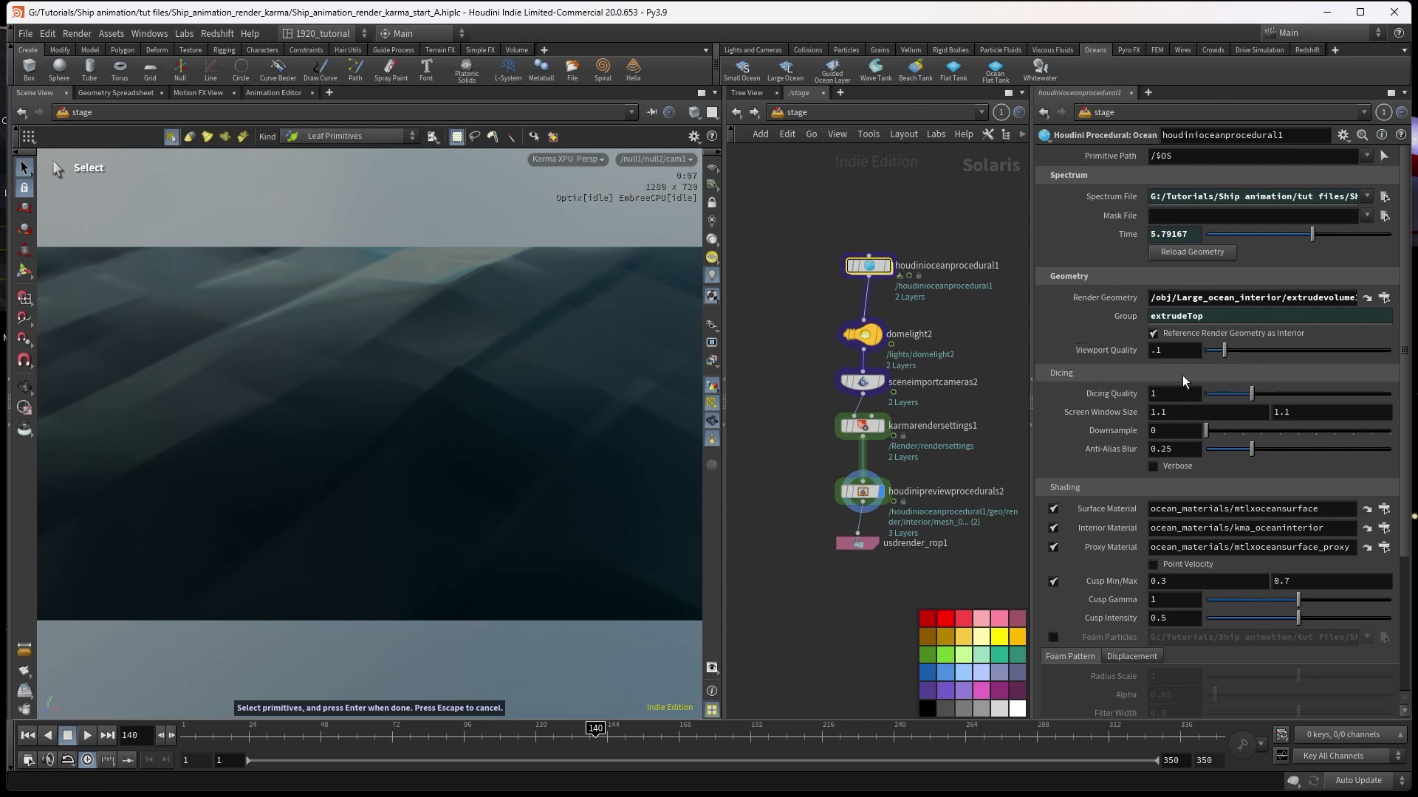
pyautogui.moveTo(1185, 356); pyautogui.dragTo(1016, 395)
pyautogui.write('1')
pyautogui.press('Return')
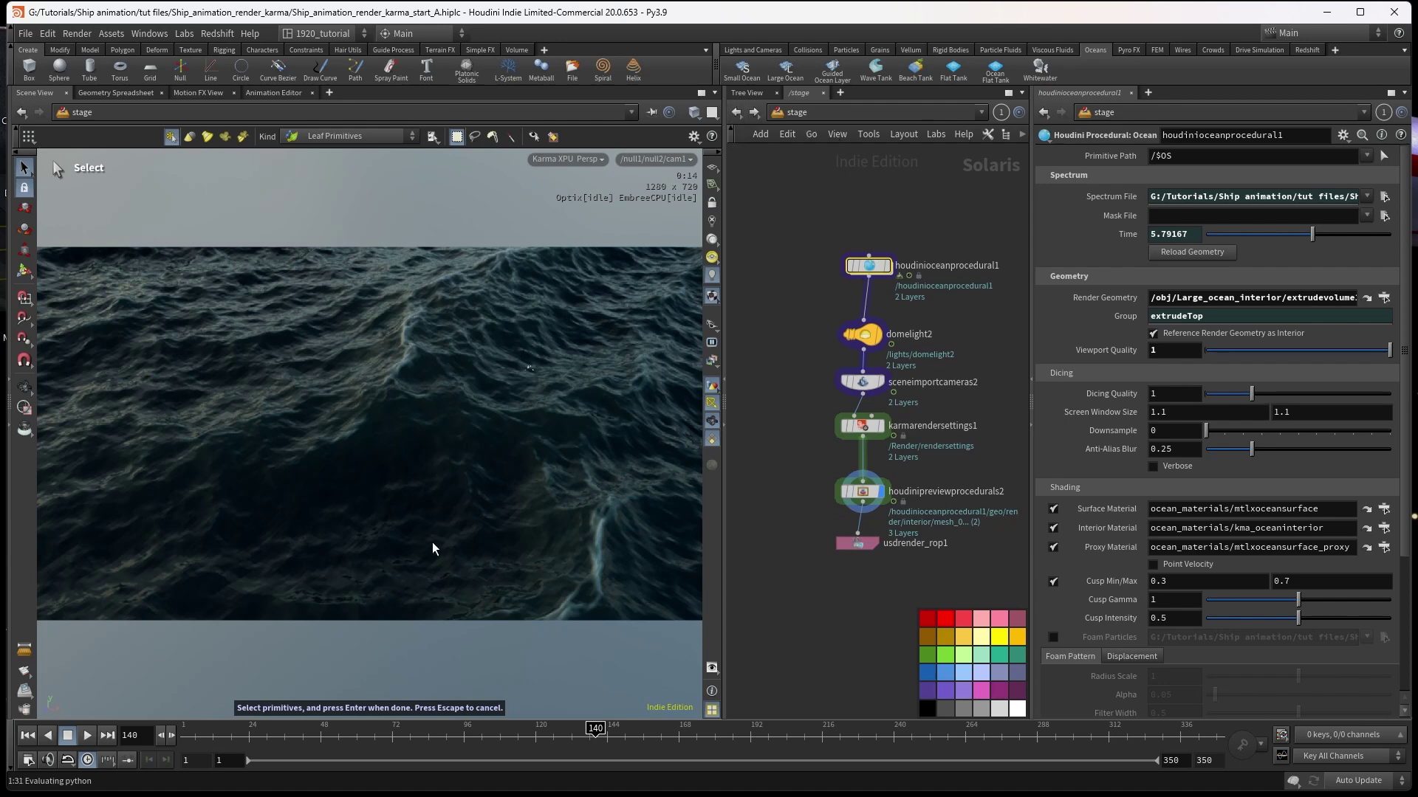
# - Review the parameters of houdinipreviewprocedurals2, usdrender_rop1, houdinioceanprocedural1 and karmarendersettings1
pyautogui.click(865, 493)
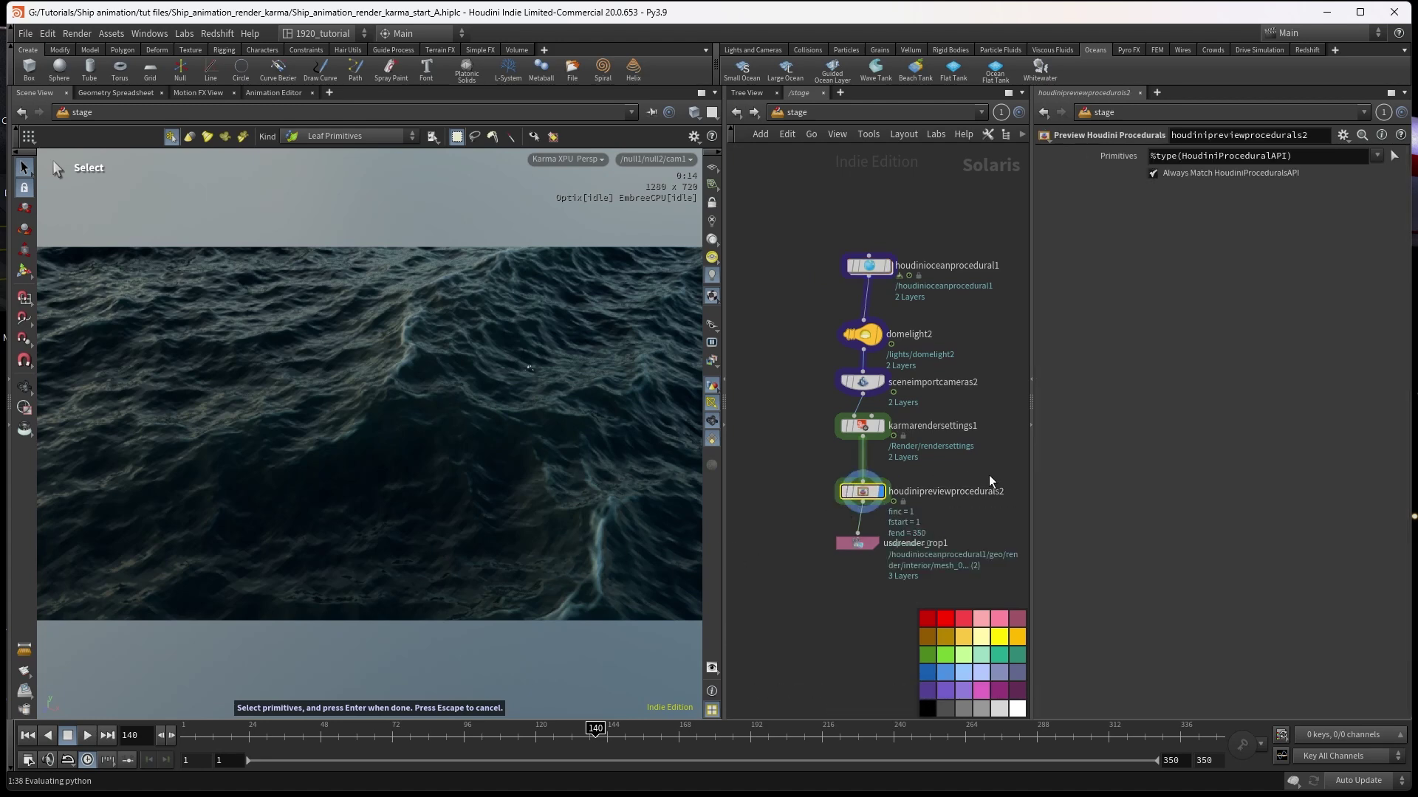
pyautogui.click(861, 543)
pyautogui.click(869, 266)
pyautogui.moveTo(996, 338); pyautogui.dragTo(928, 333, button='middle')
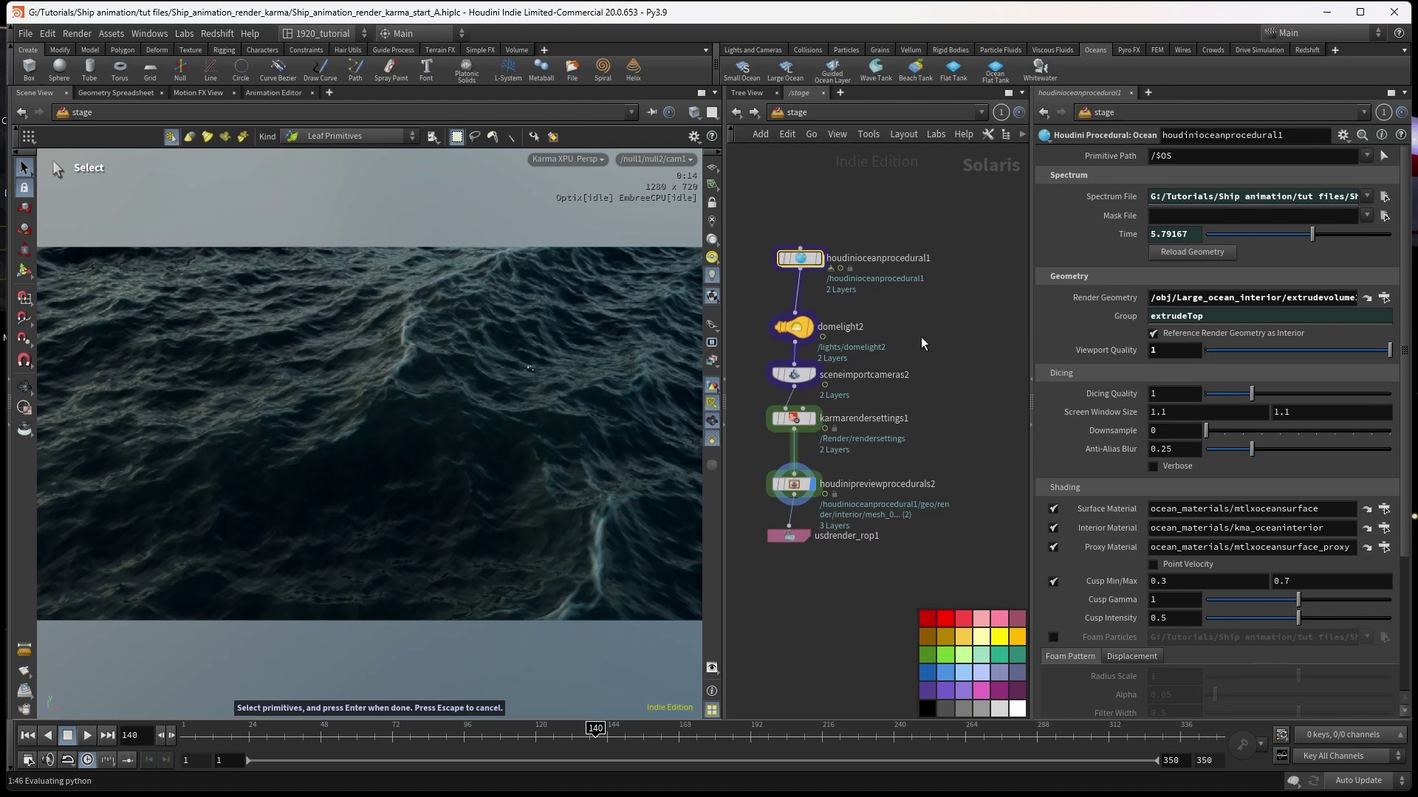
pyautogui.click(798, 418)
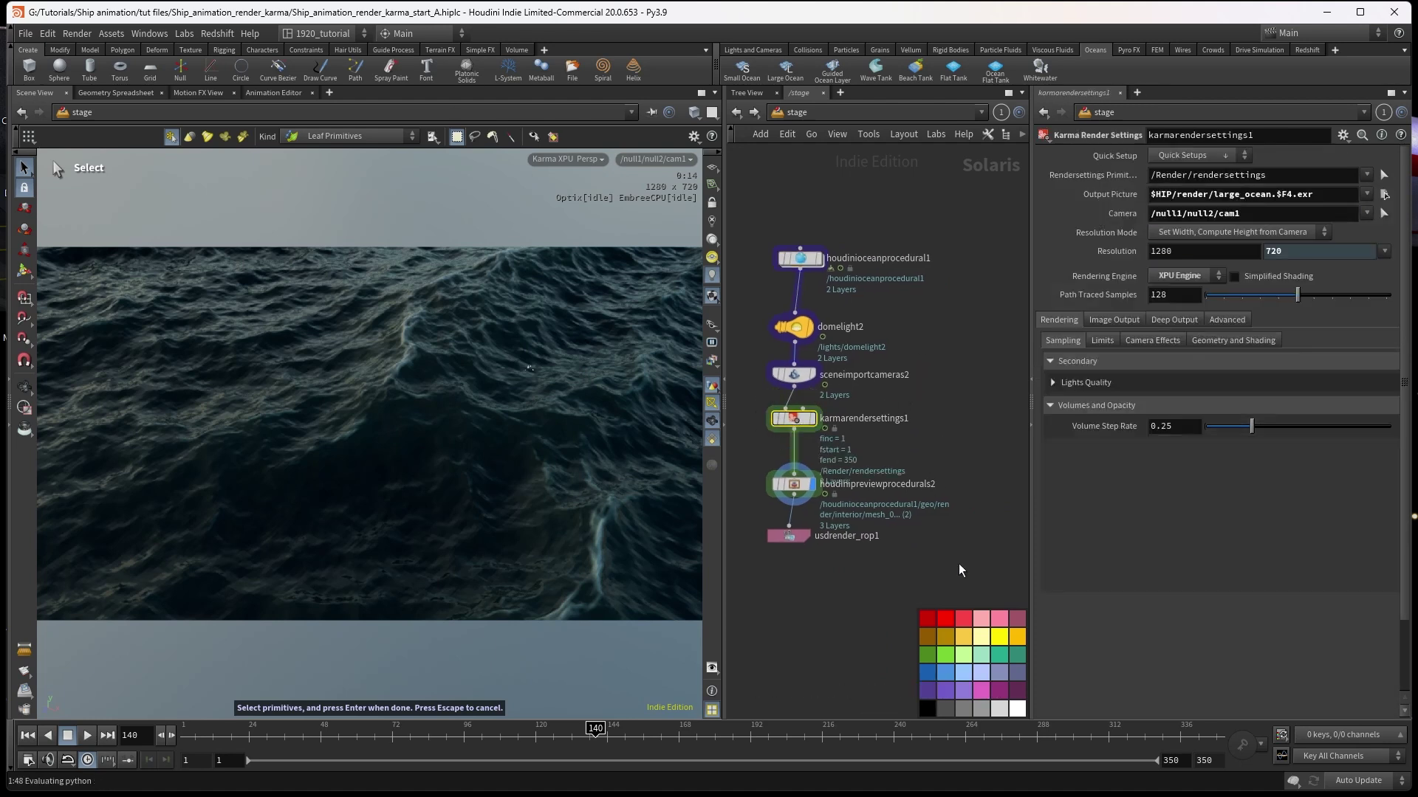